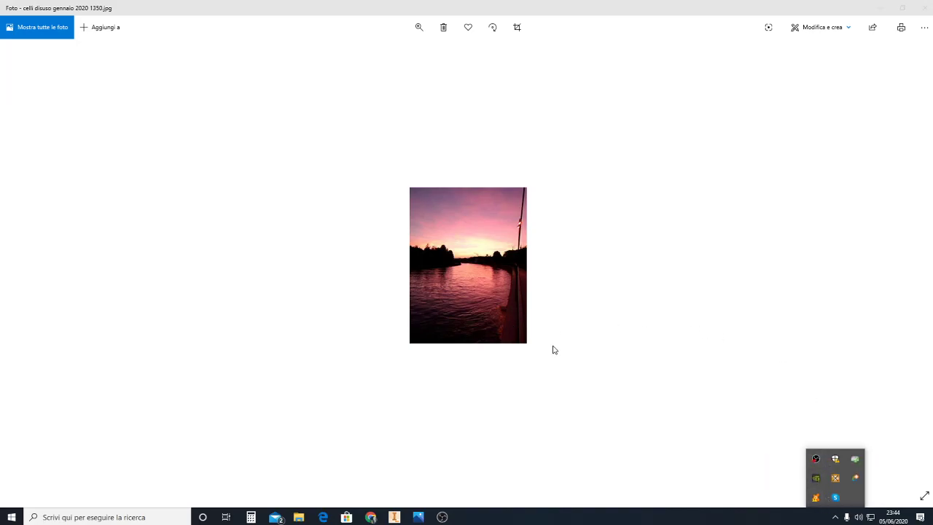
# Advance through the workshop photos from 1350.jpg to 1354.jpg, the tray under an open hood.
pyautogui.click(911, 265)
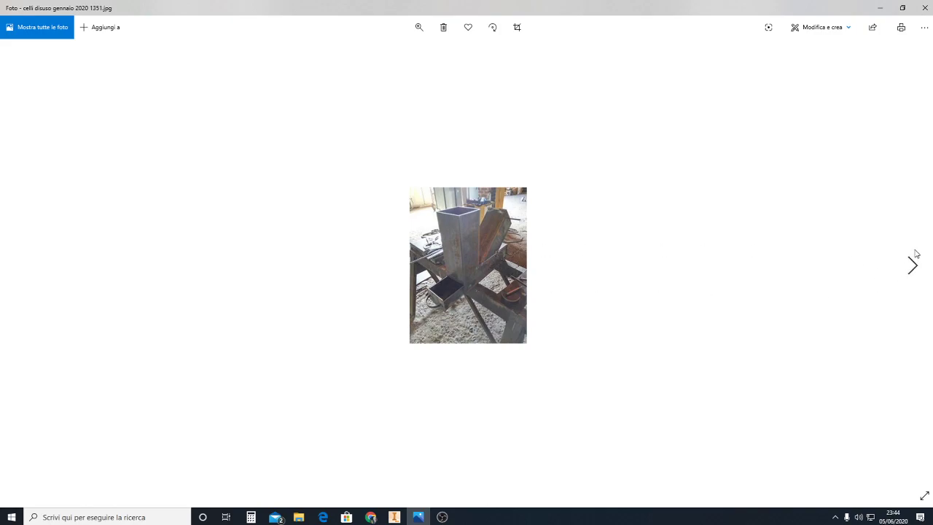
pyautogui.click(912, 265)
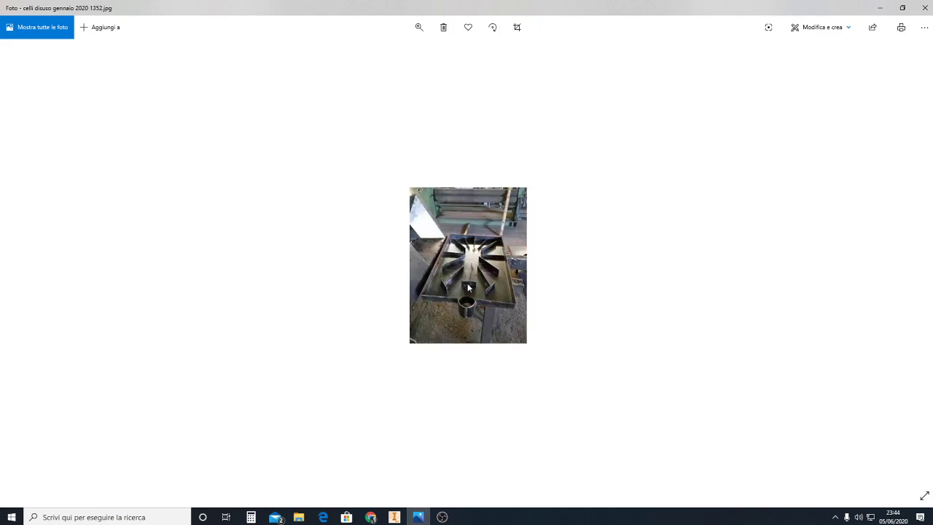
pyautogui.press('Right')
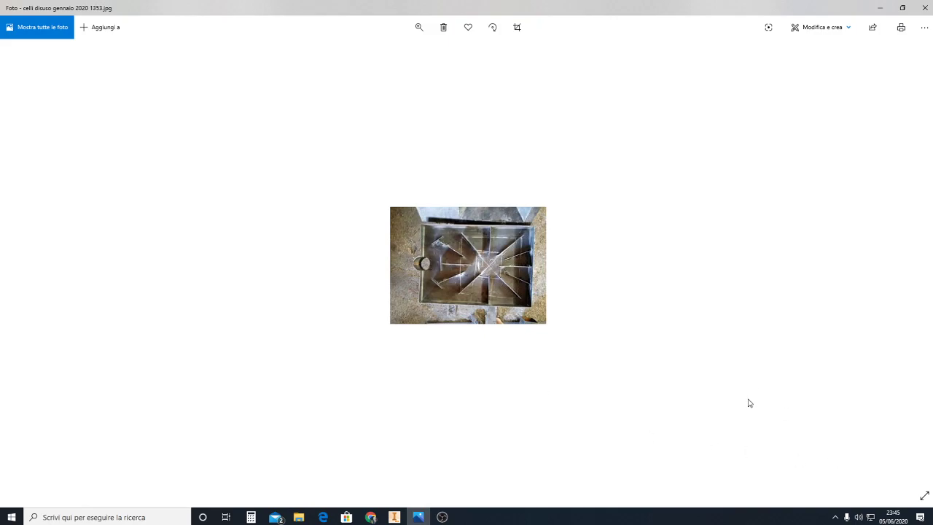
# Page forward from 1354.jpg past the cart, hood, video and grinding photos to 1385.jpg.
pyautogui.click(918, 266)
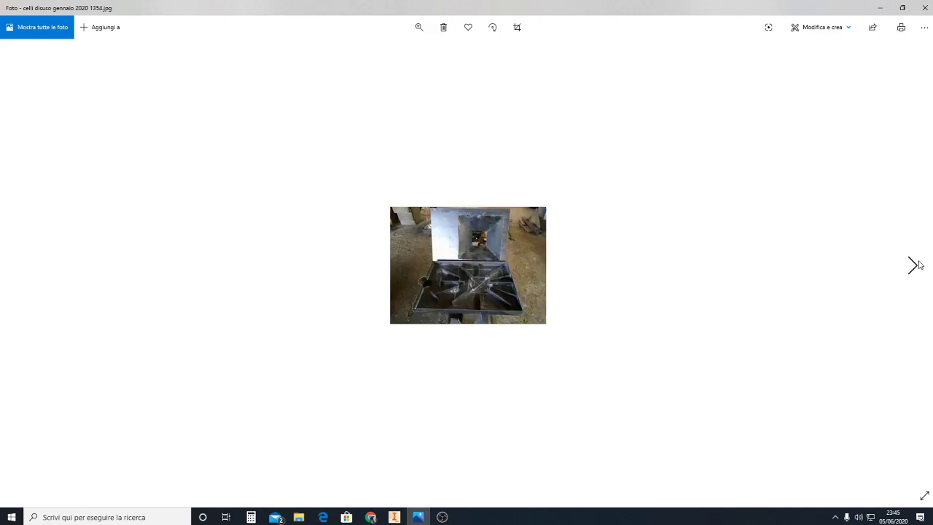
pyautogui.click(918, 265)
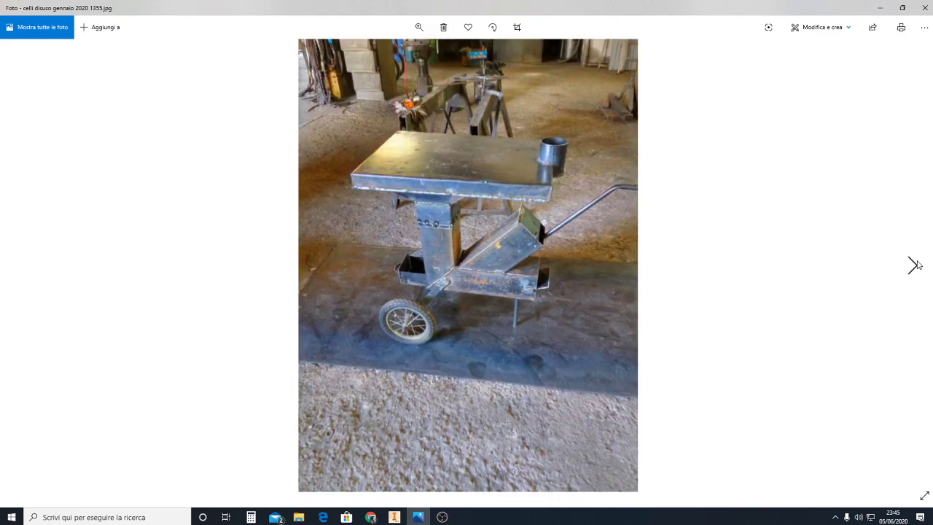
pyautogui.click(918, 265)
pyautogui.click(918, 265)
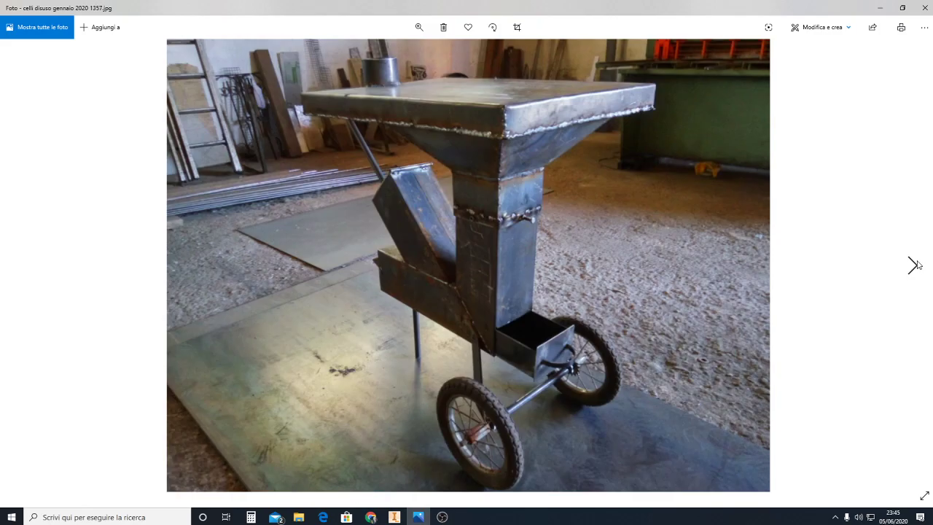
pyautogui.click(918, 265)
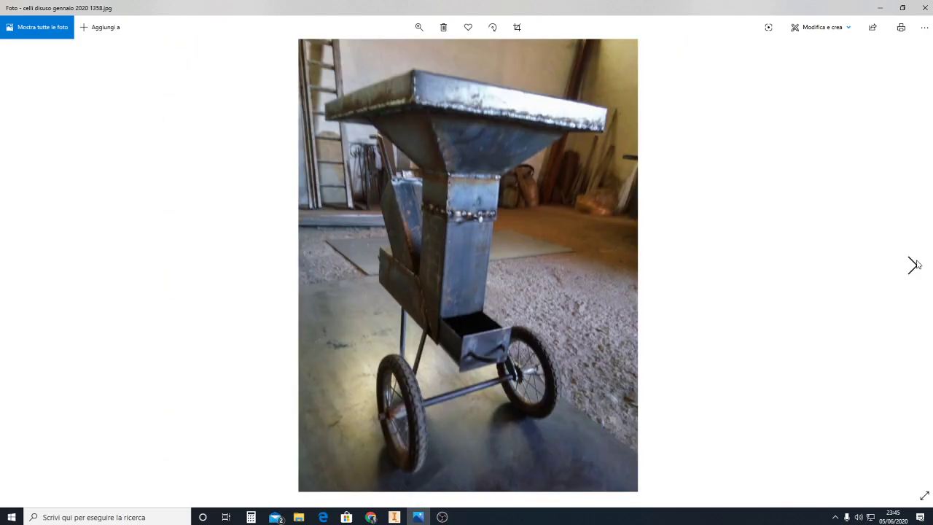
pyautogui.click(917, 264)
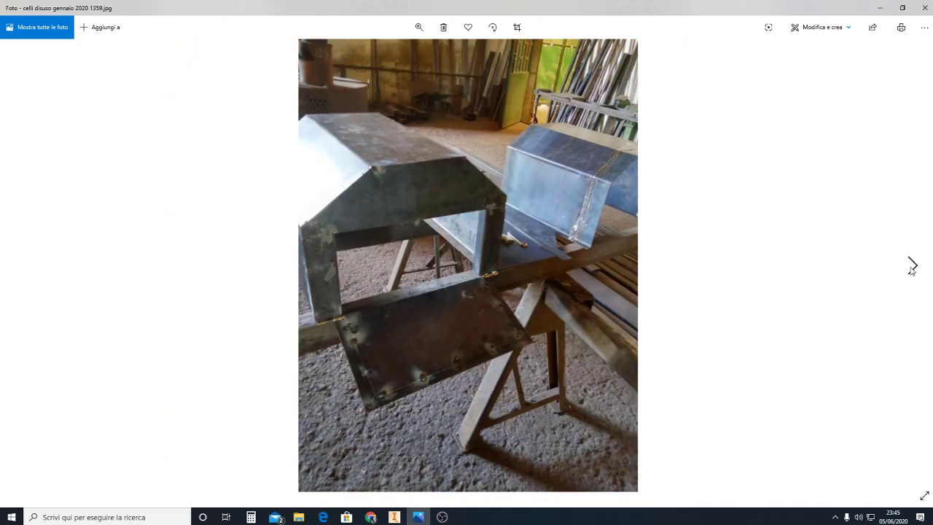
pyautogui.click(917, 270)
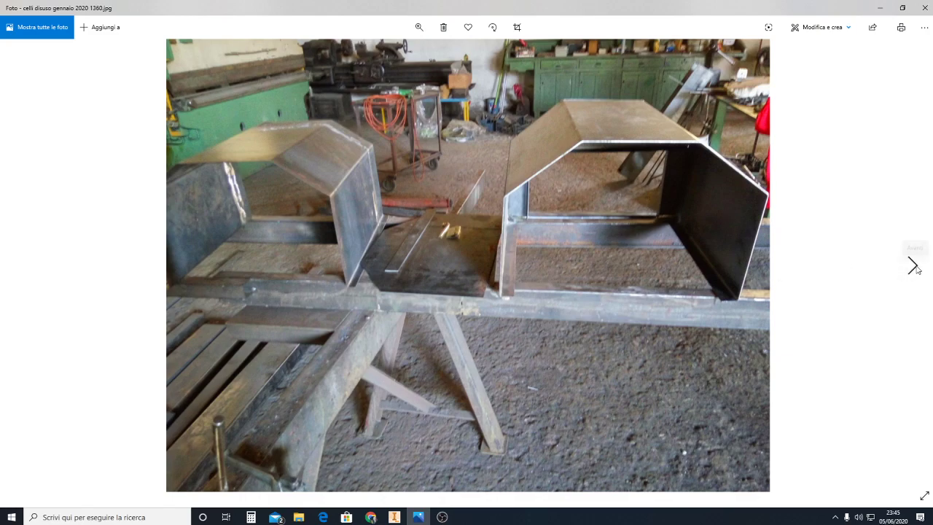
pyautogui.click(912, 266)
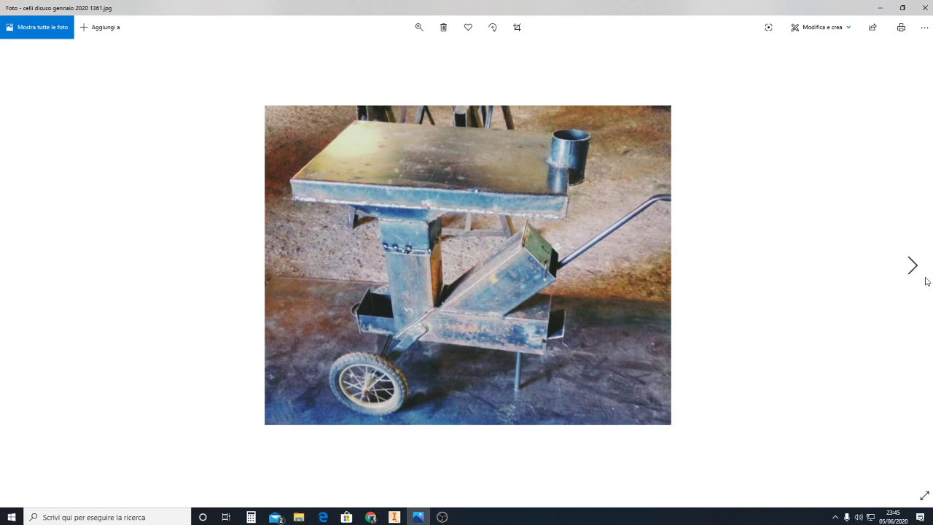
pyautogui.click(912, 266)
pyautogui.click(913, 266)
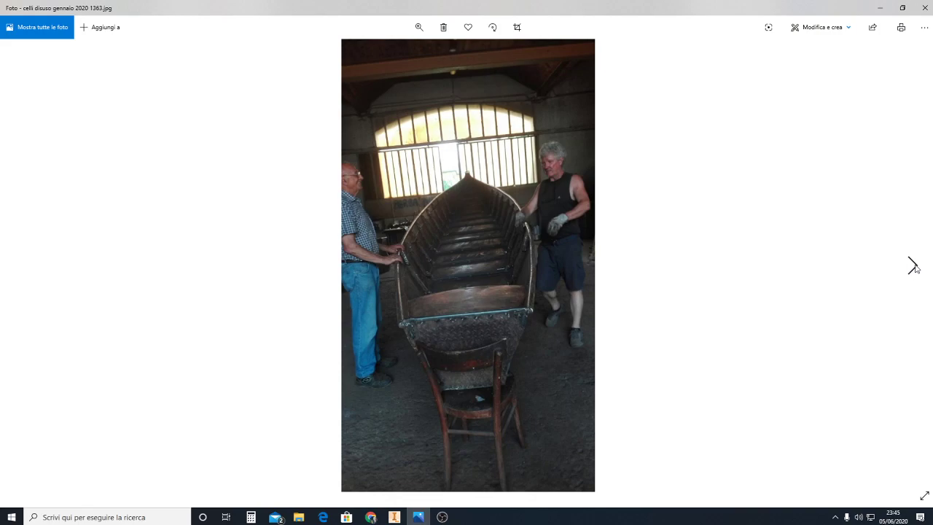
pyautogui.click(914, 266)
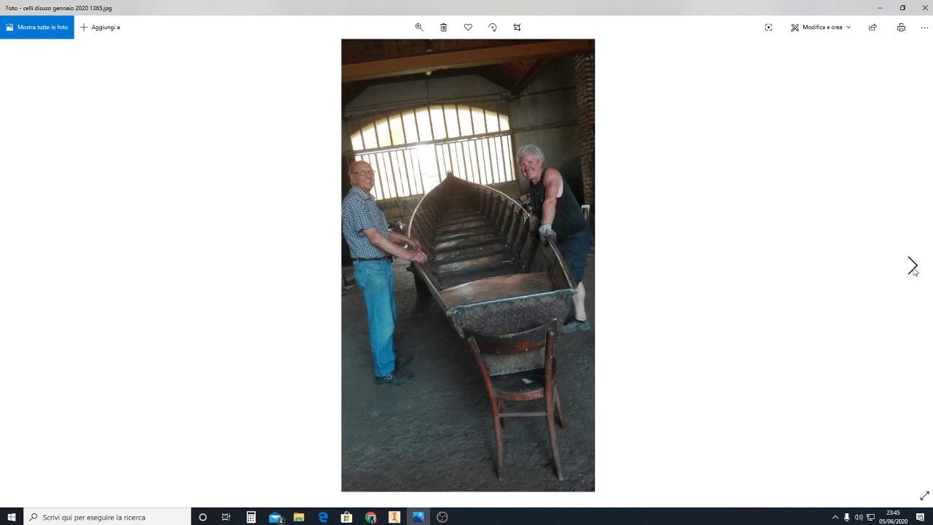
pyautogui.click(917, 268)
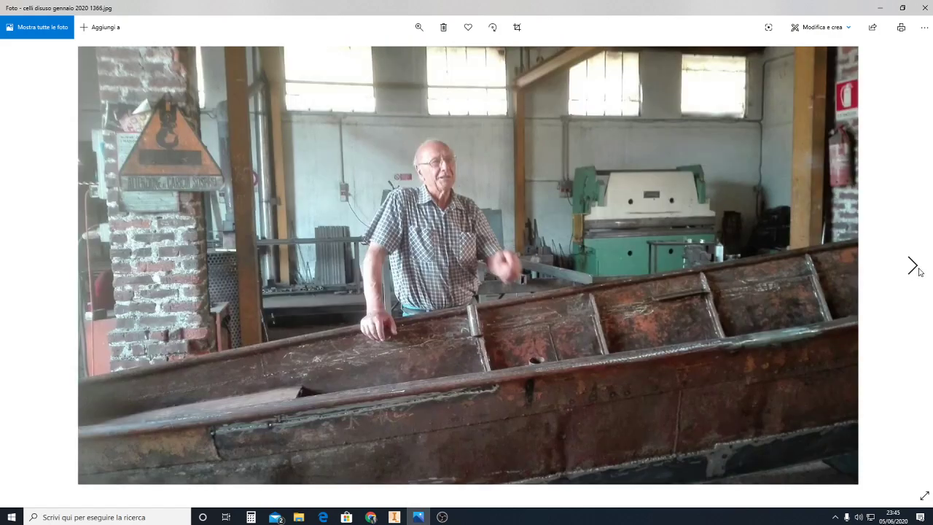
pyautogui.click(917, 270)
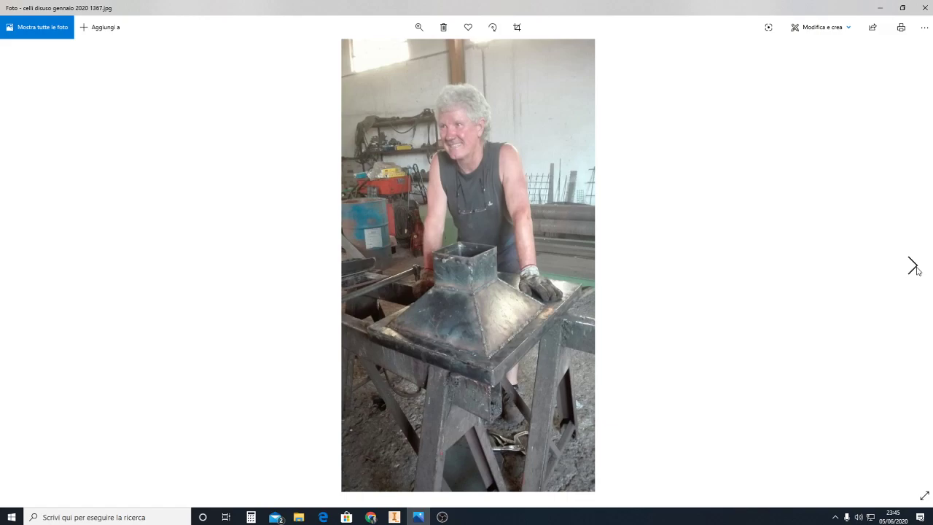
pyautogui.click(917, 270)
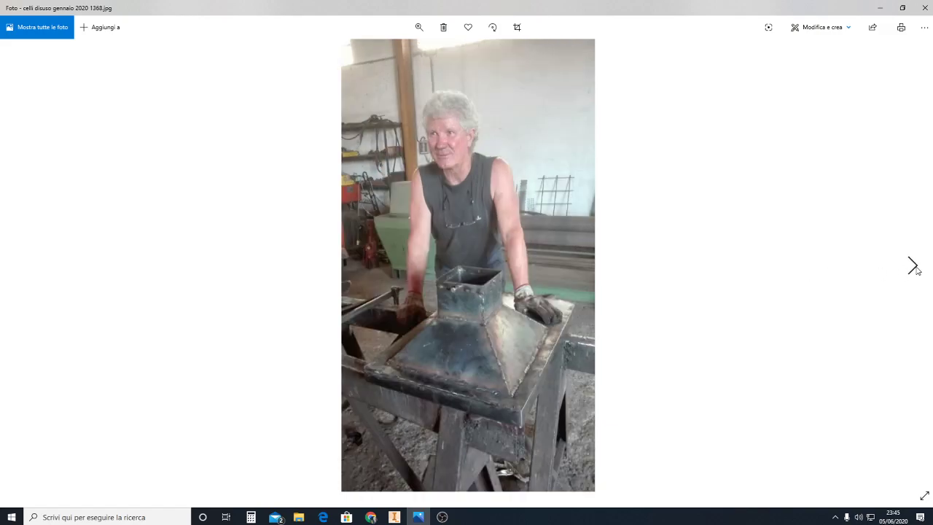
pyautogui.click(917, 270)
pyautogui.click(917, 270)
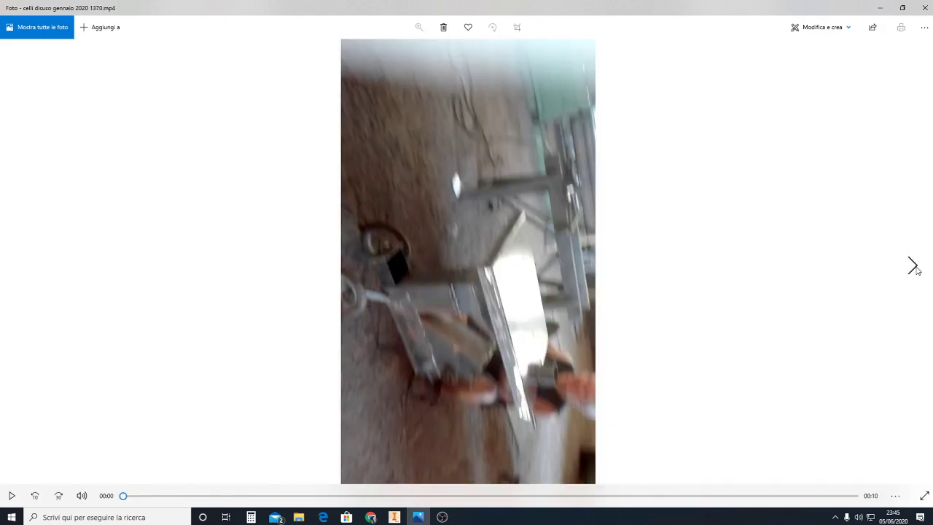
pyautogui.click(917, 270)
pyautogui.click(917, 270)
pyautogui.click(917, 269)
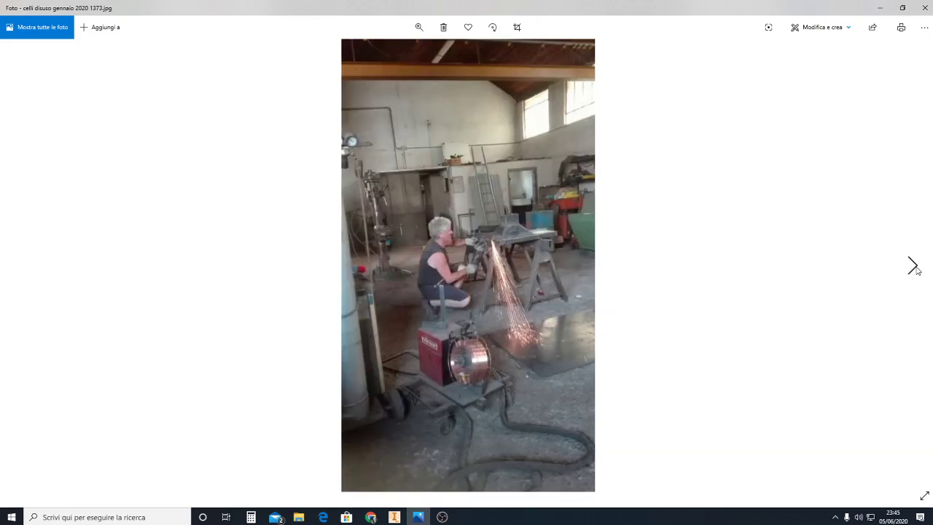
pyautogui.click(917, 272)
pyautogui.click(915, 273)
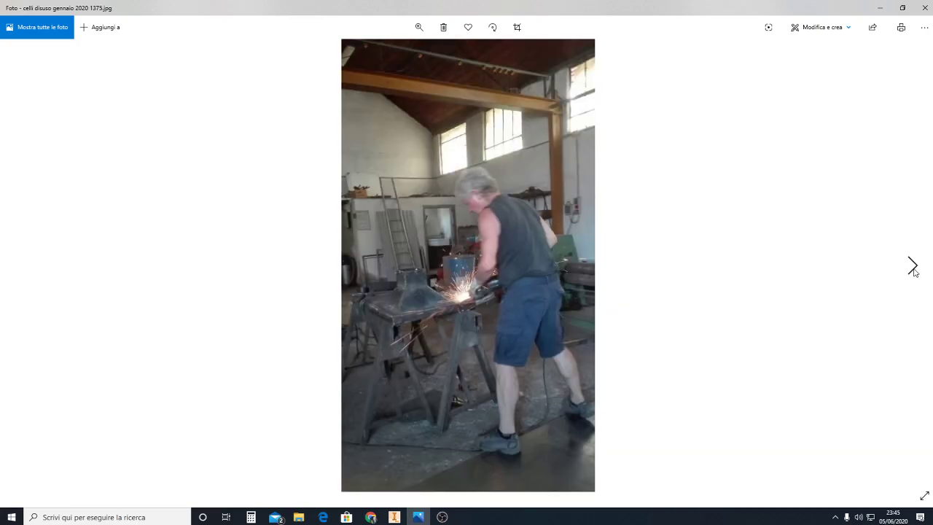
pyautogui.click(916, 272)
pyautogui.click(915, 273)
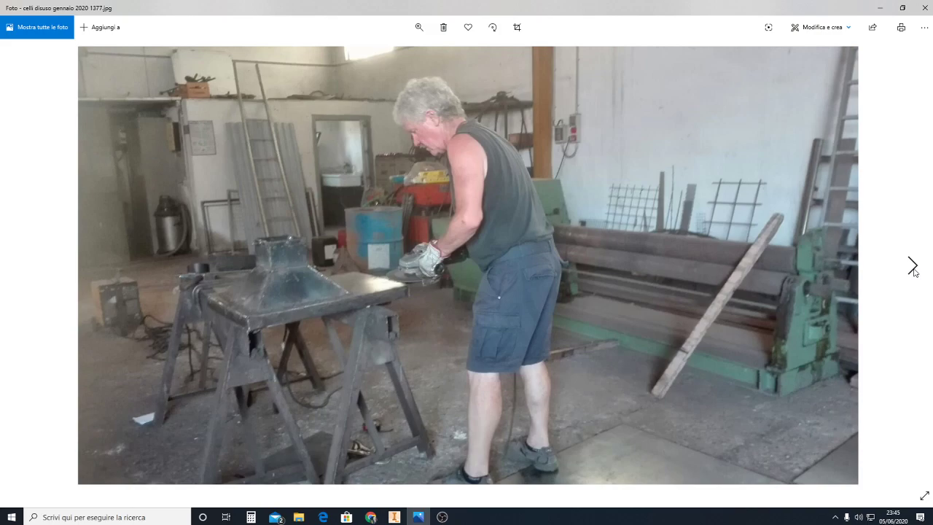
pyautogui.click(915, 273)
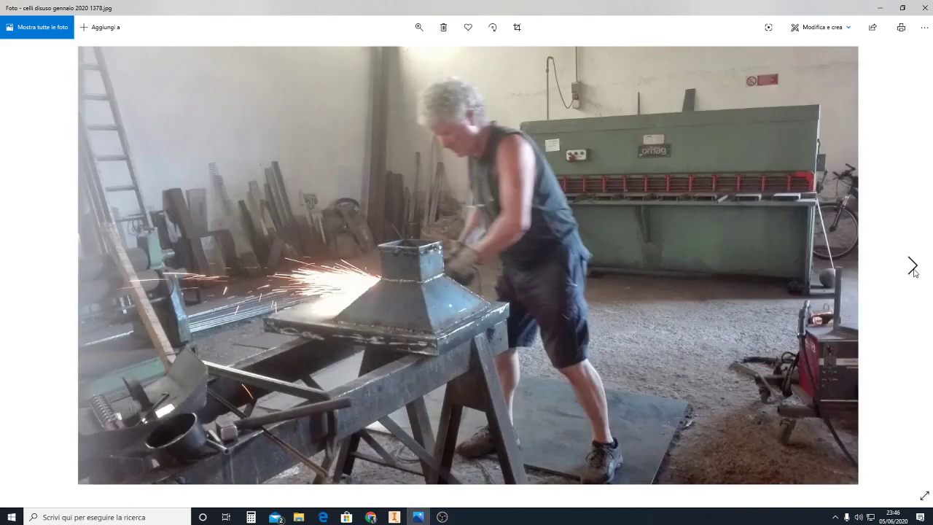
pyautogui.click(915, 273)
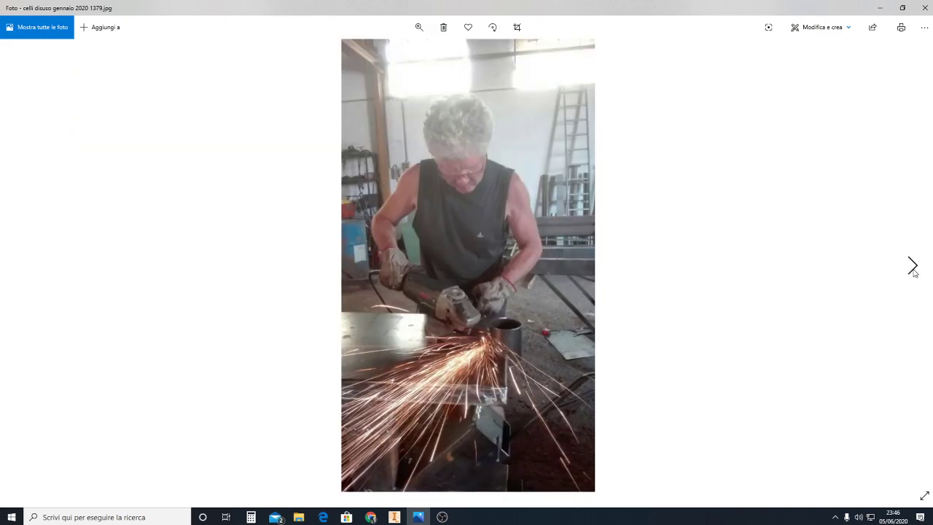
pyautogui.click(914, 271)
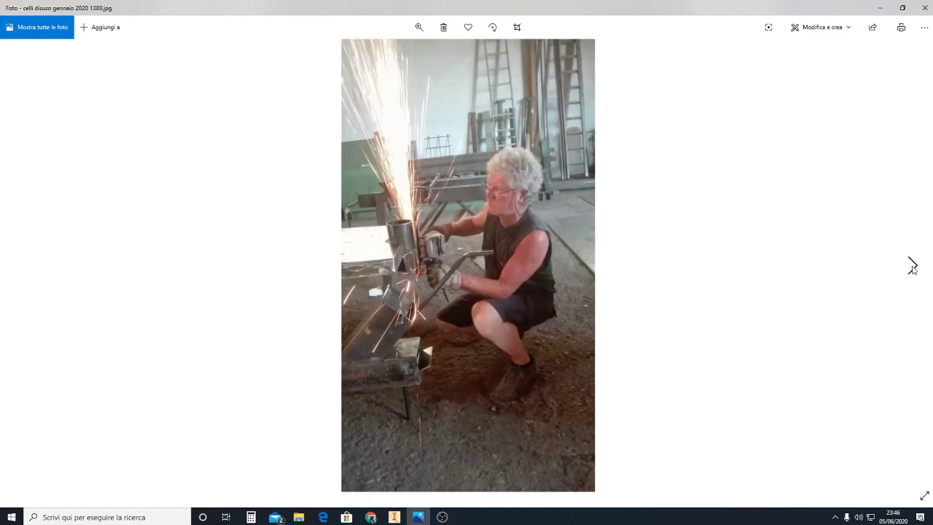
pyautogui.click(913, 268)
pyautogui.click(913, 269)
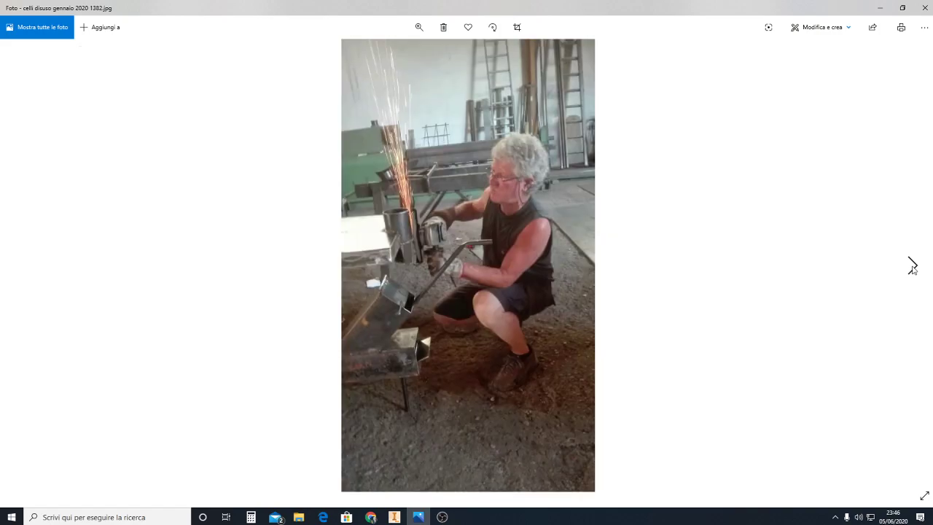
pyautogui.click(913, 268)
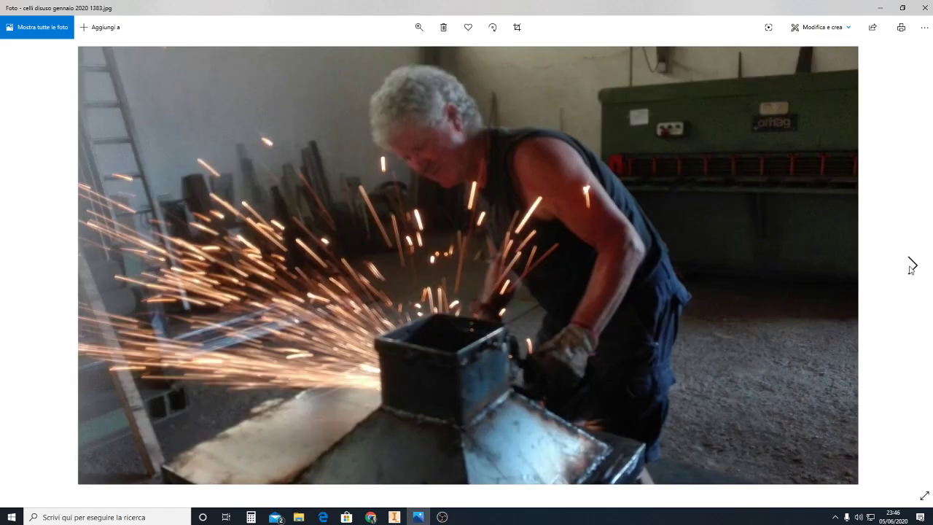
pyautogui.click(911, 267)
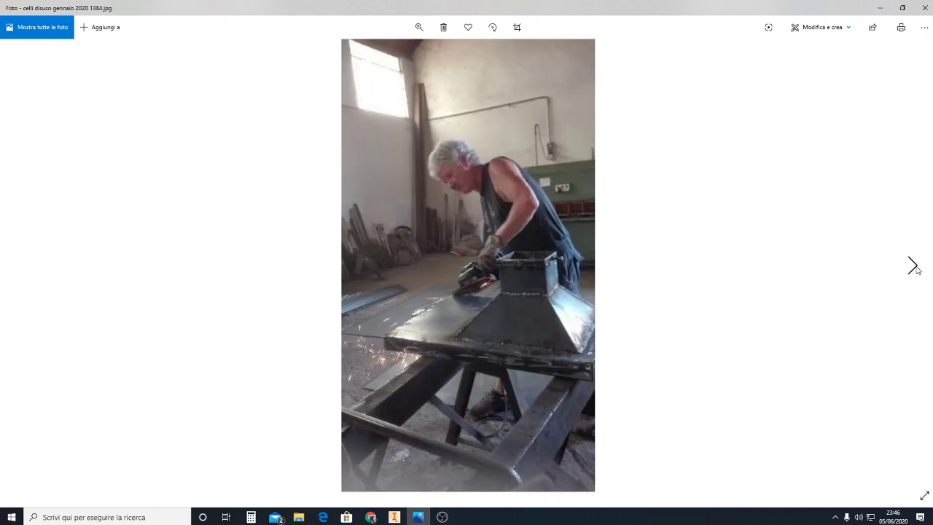
pyautogui.click(916, 270)
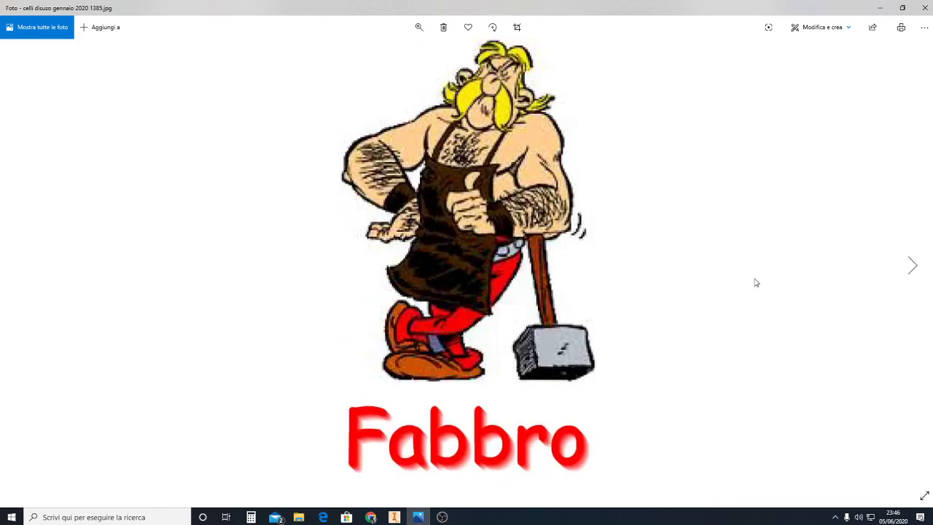
# Switch over to the Inventor window holding the cart assemblies.
pyautogui.click(395, 517)
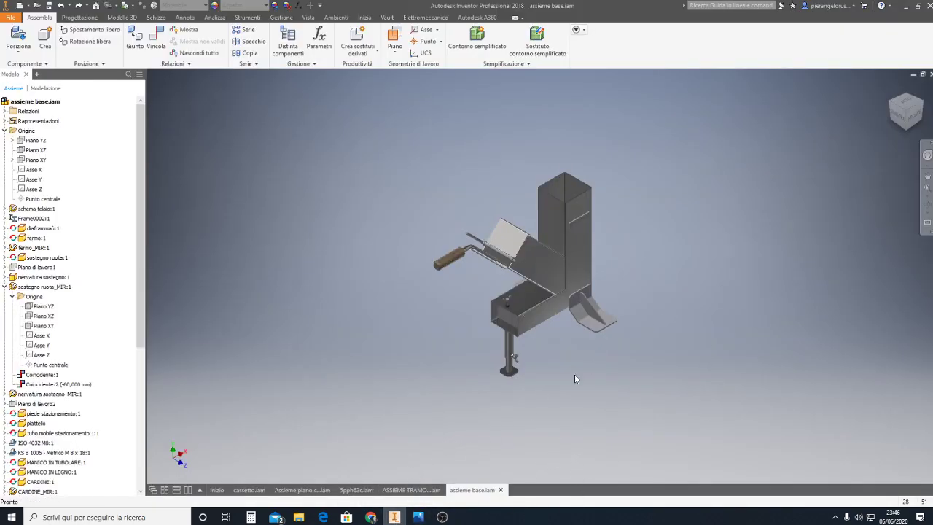
pyautogui.scroll(3, 566, 372)
pyautogui.scroll(-4, 567, 372)
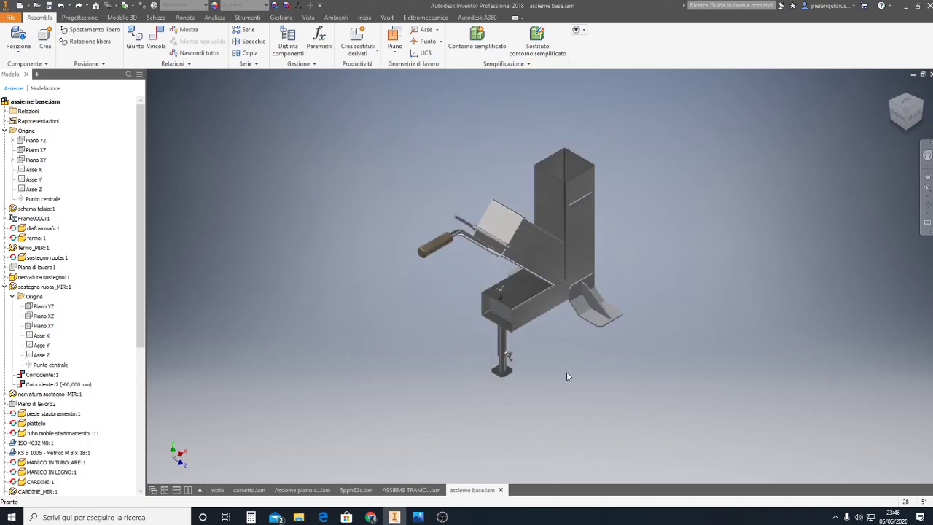
pyautogui.scroll(2, 510, 291)
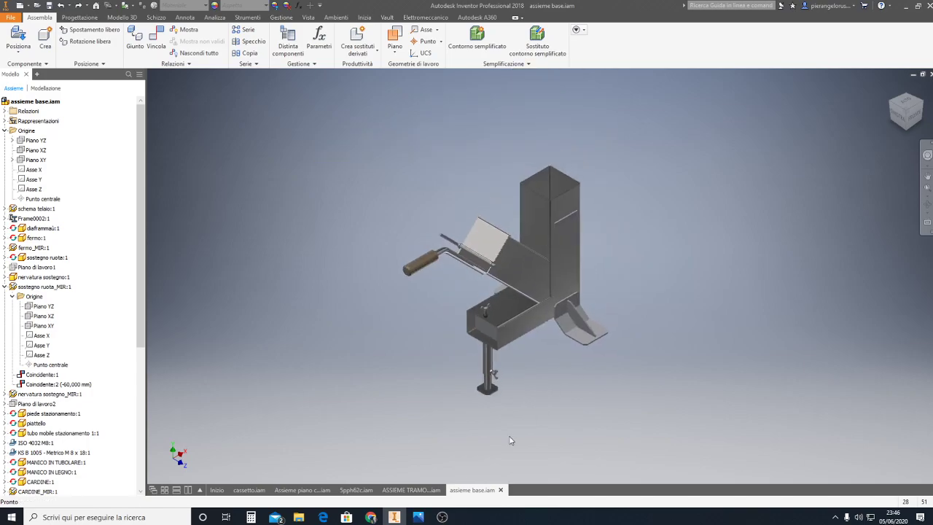
# Cycle through the ASSIEME TRAMOGGIA, Assieme piano cottura and cassetto tabs, ending on 5pph62c.iam.
pyautogui.click(404, 492)
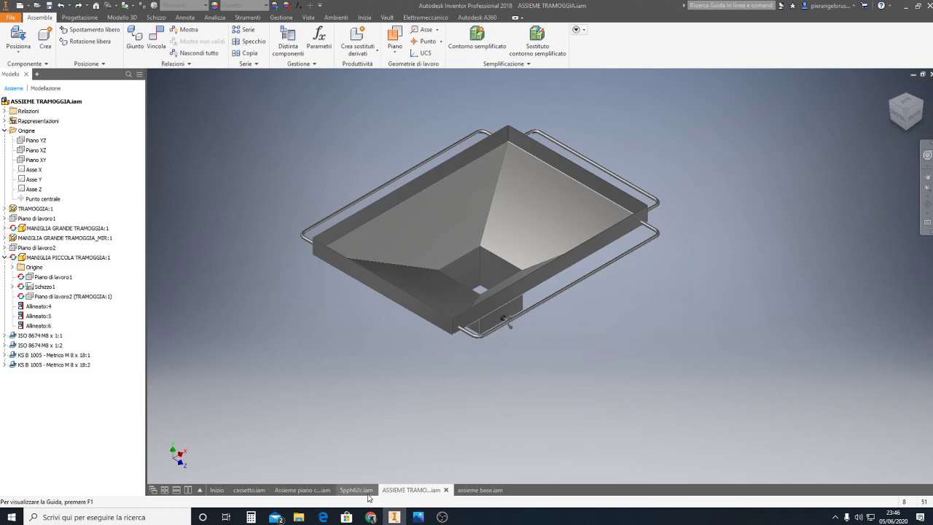
pyautogui.moveTo(302, 490)
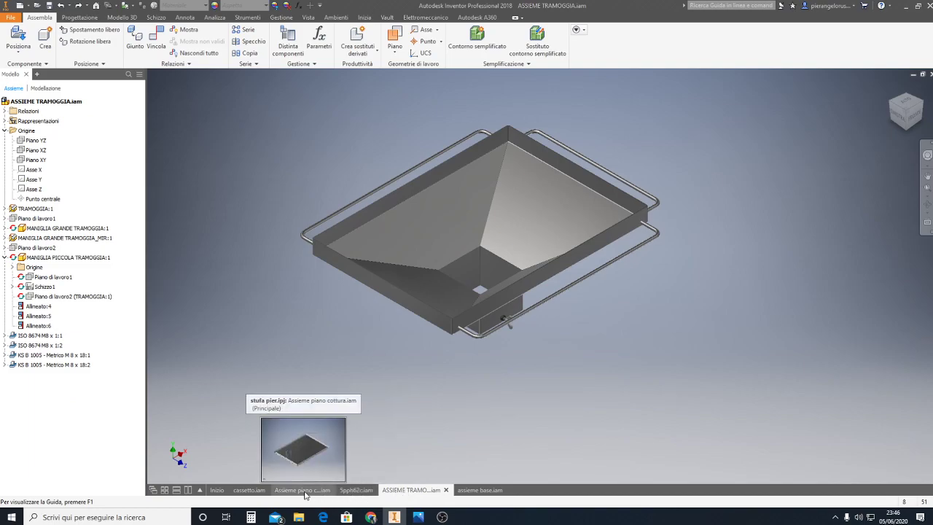
pyautogui.click(303, 490)
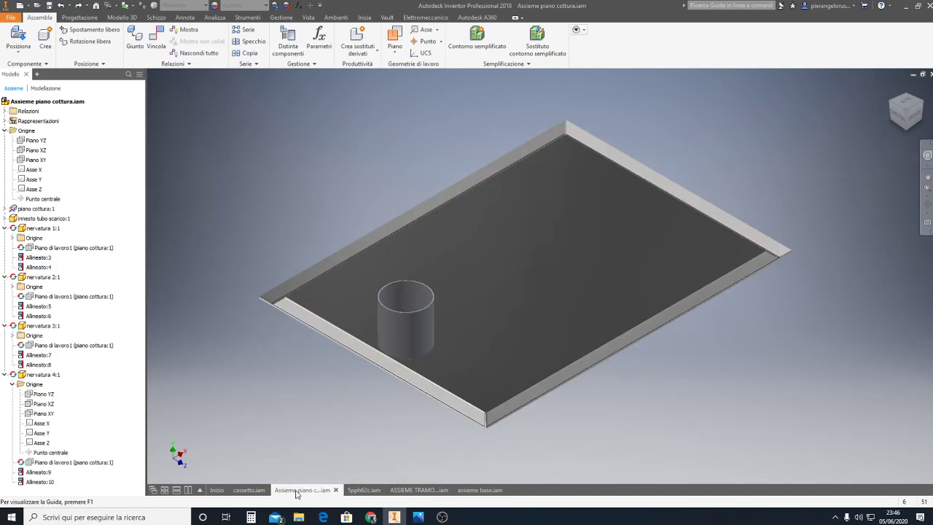
pyautogui.moveTo(249, 490)
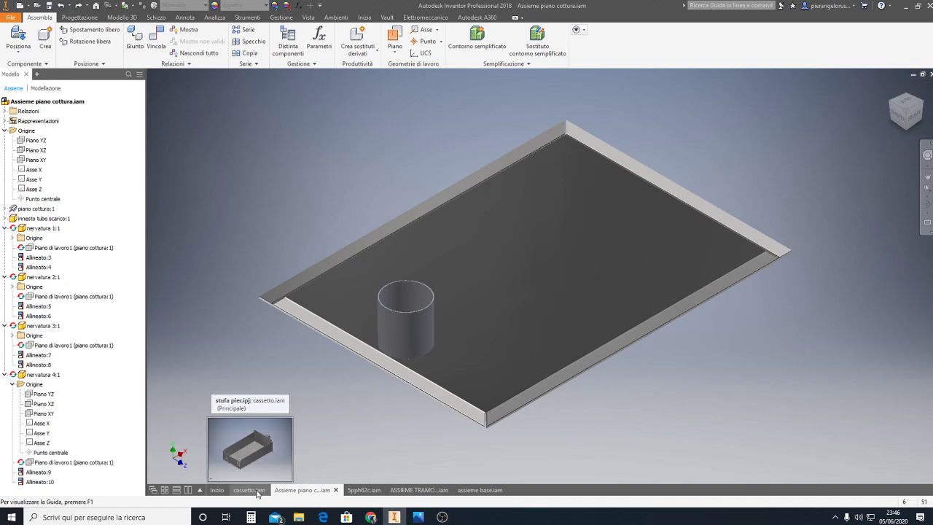
pyautogui.click(248, 490)
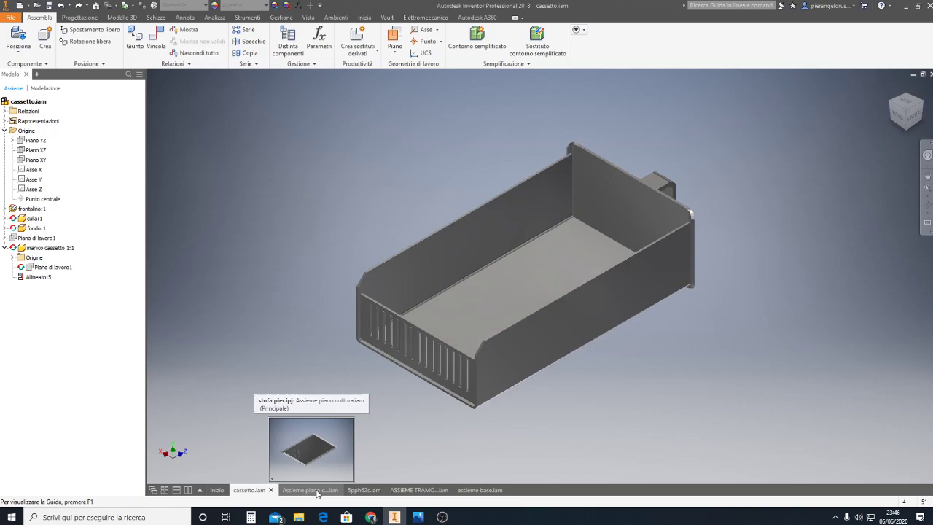
pyautogui.click(317, 494)
pyautogui.click(370, 492)
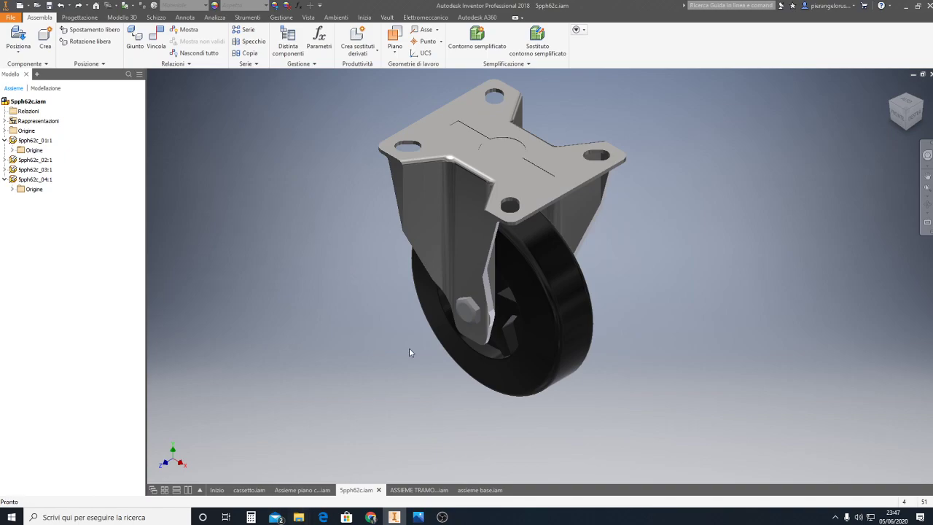
# Browse the project files without opening any, then make assieme base.iam the active document.
pyautogui.click(36, 5)
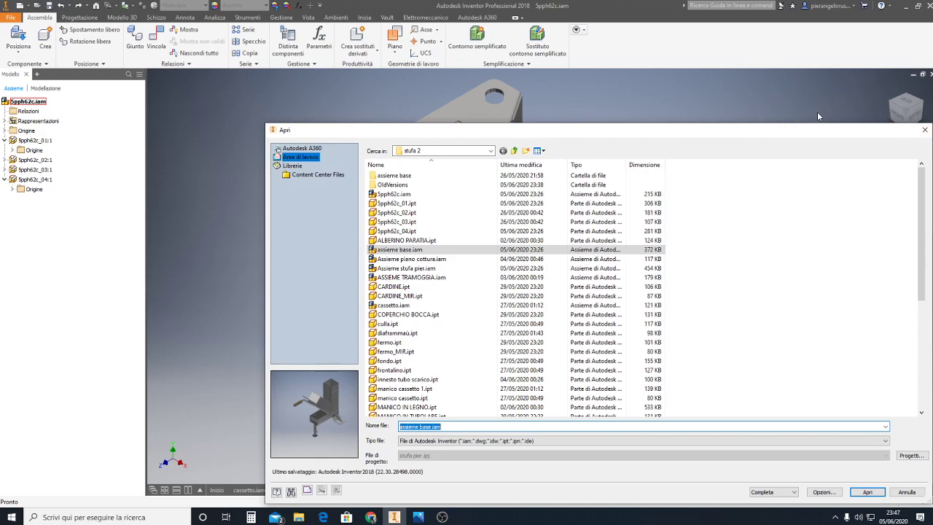
pyautogui.click(926, 131)
pyautogui.scroll(-3, 561, 281)
pyautogui.moveTo(612, 317); pyautogui.dragTo(451, 343, button='middle')
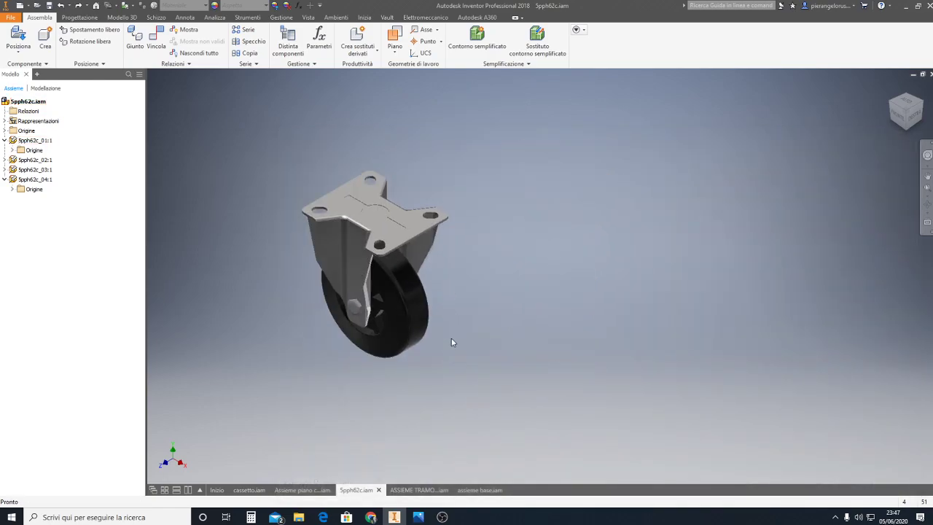
pyautogui.click(472, 490)
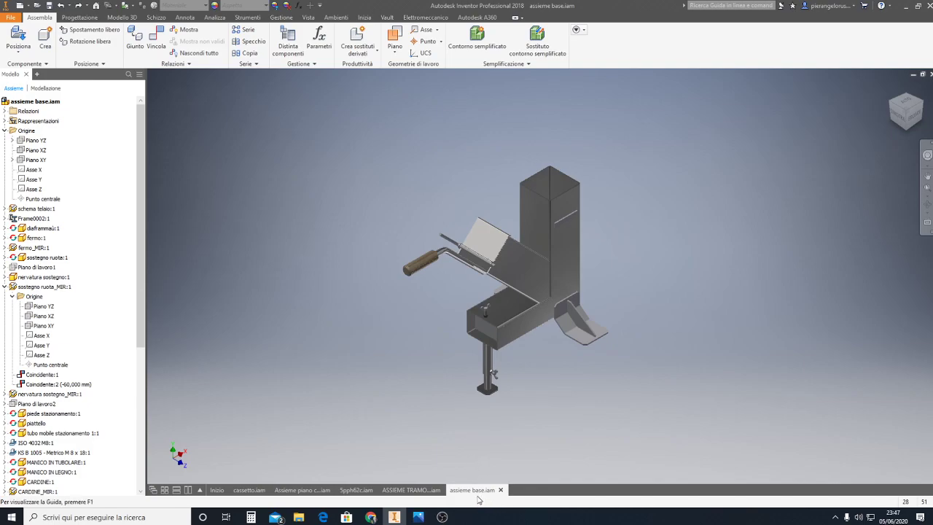
pyautogui.moveTo(906, 111)
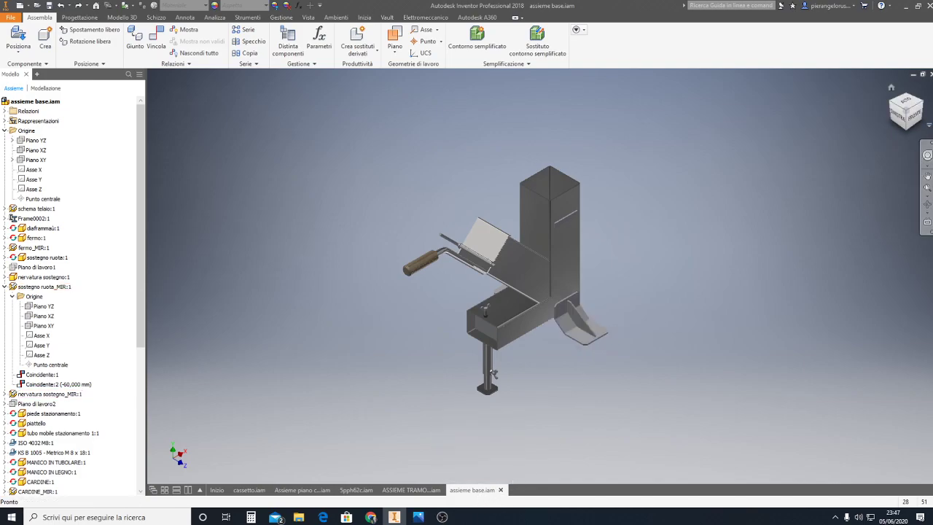
# Turn the frame with the ViewCube and open Posiziona componente from the Posiziona dropdown.
pyautogui.click(924, 105)
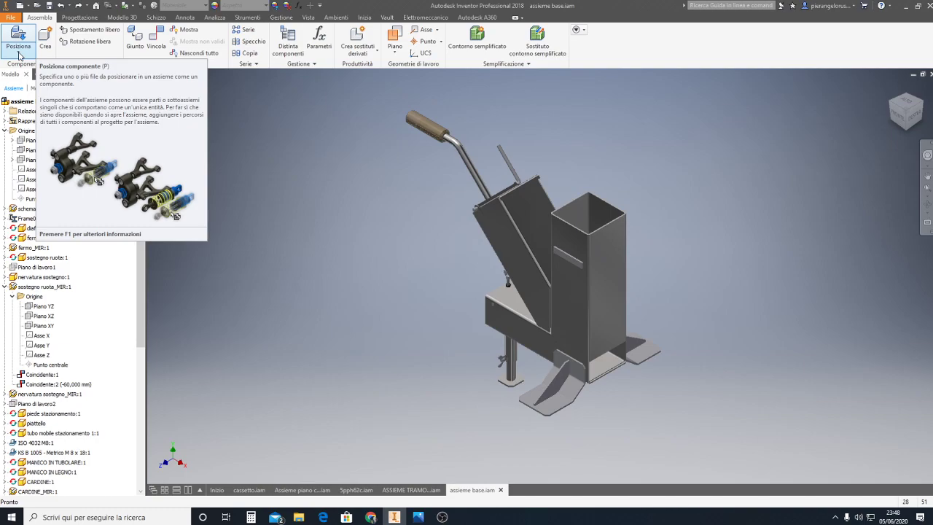
pyautogui.click(19, 57)
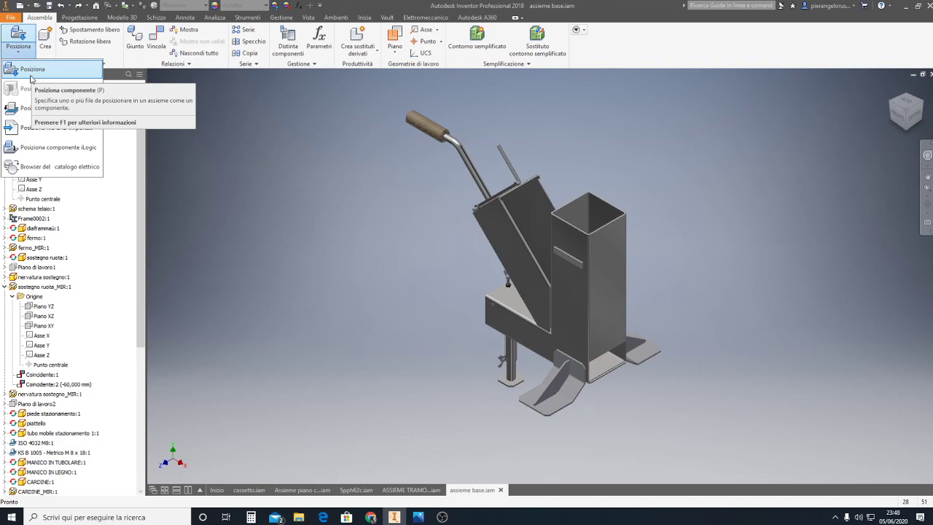
pyautogui.moveTo(32, 69)
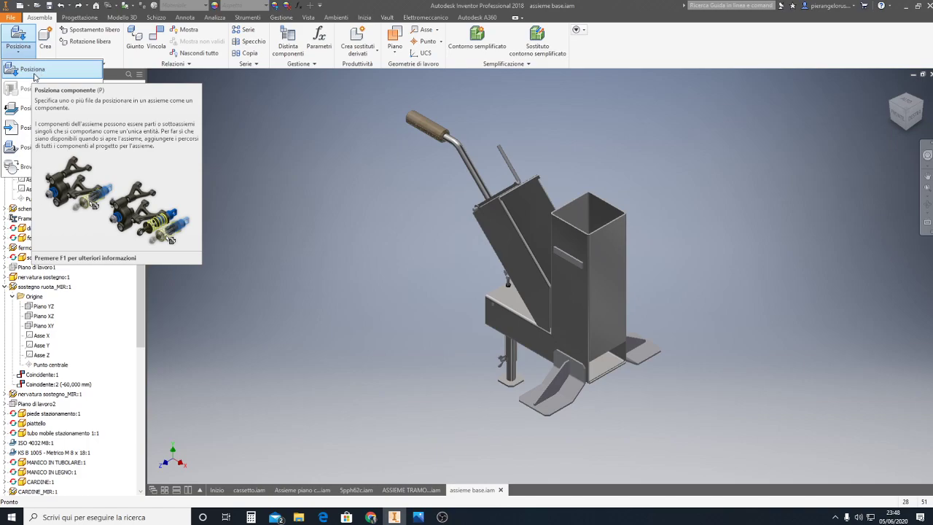
pyautogui.click(32, 70)
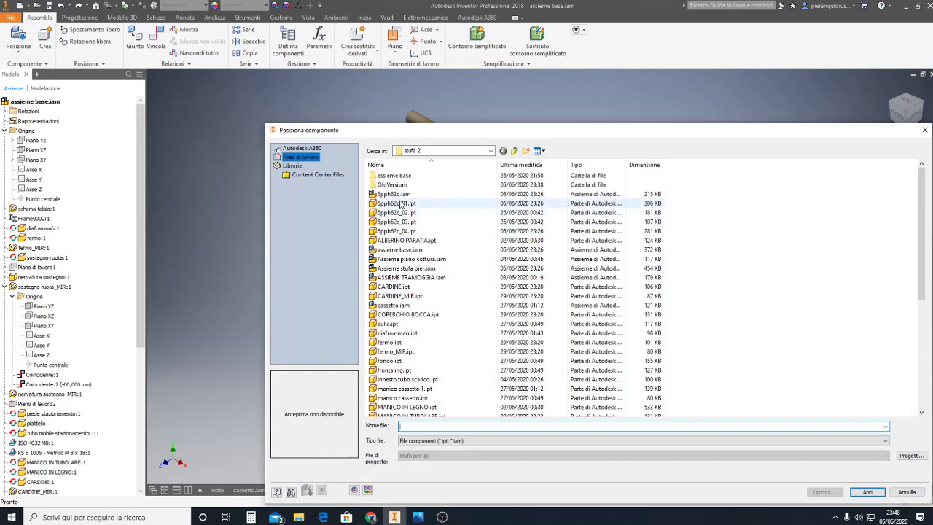
# Place a single 5pph62c.iam caster below the frame and zoom to inspect it.
pyautogui.click(398, 195)
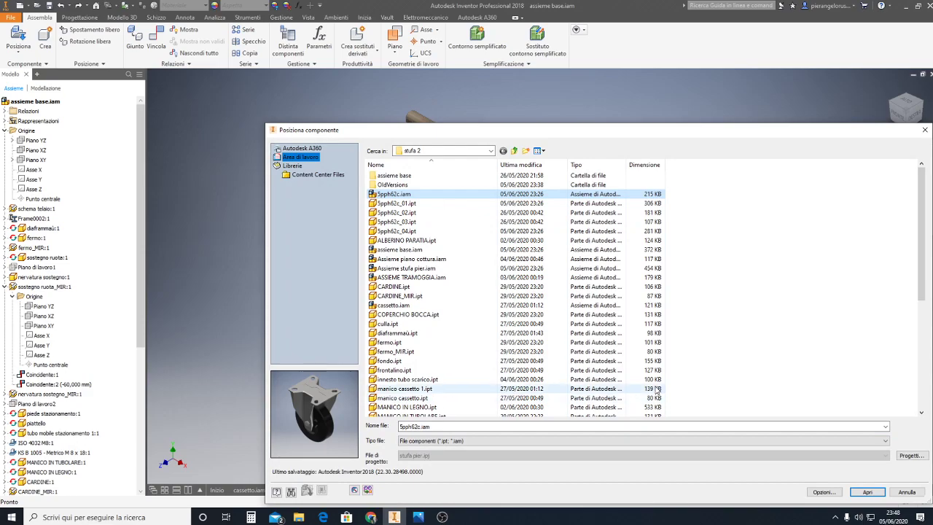
pyautogui.click(878, 493)
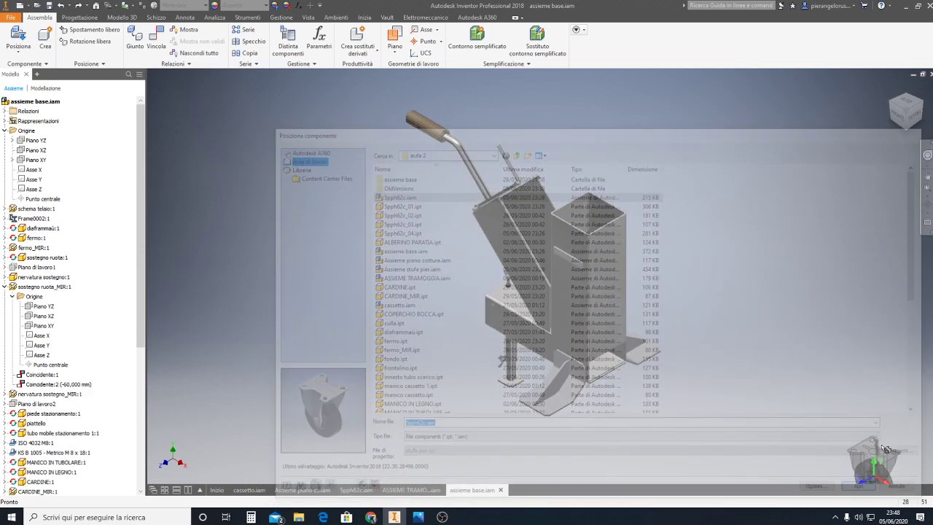
pyautogui.click(505, 451)
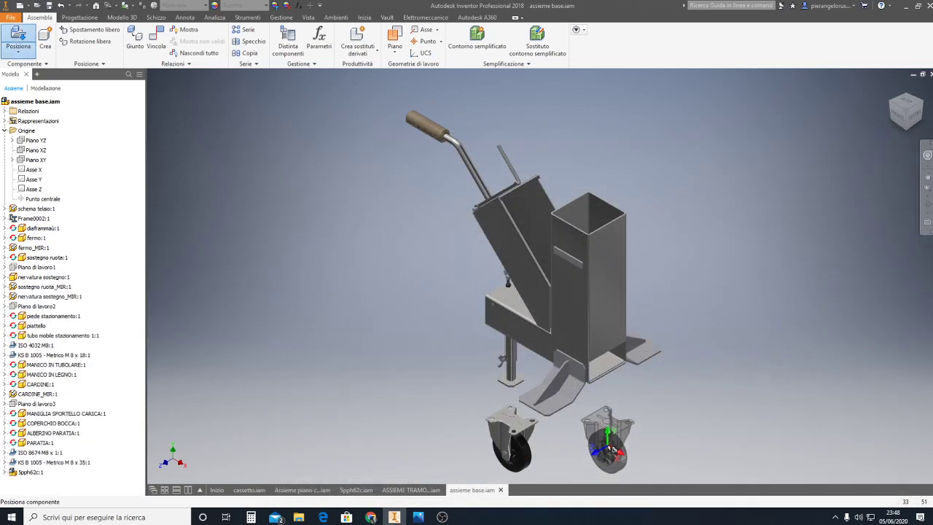
pyautogui.press('Escape')
pyautogui.scroll(3, 473, 436)
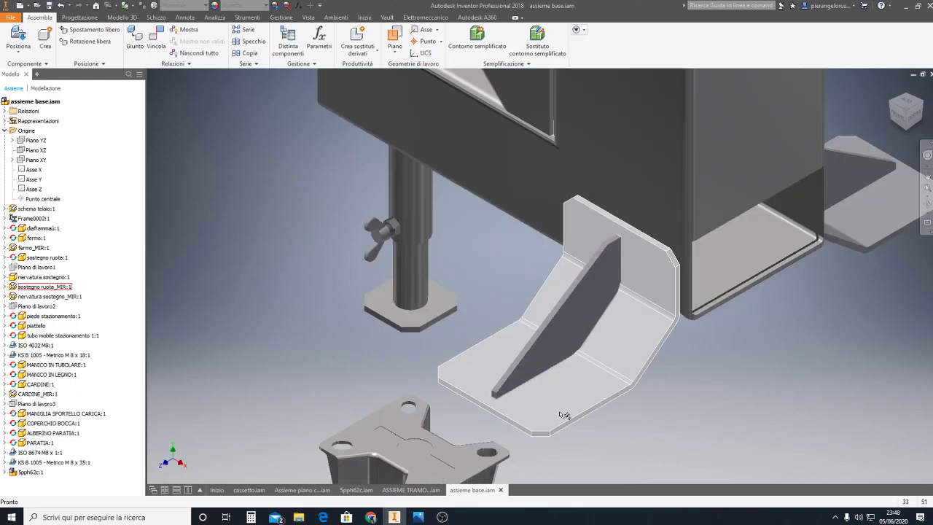
pyautogui.scroll(2, 419, 386)
pyautogui.scroll(-5, 495, 364)
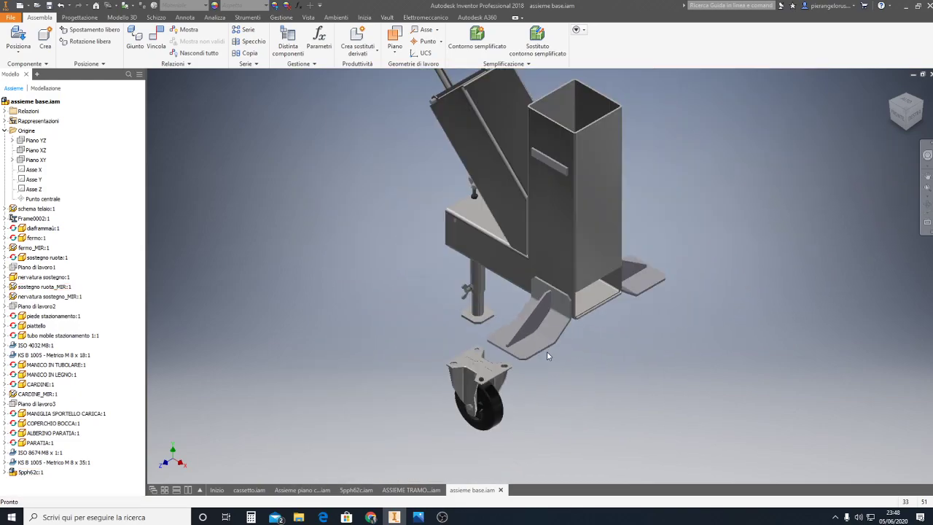
pyautogui.scroll(1, 546, 351)
pyautogui.scroll(1, 492, 346)
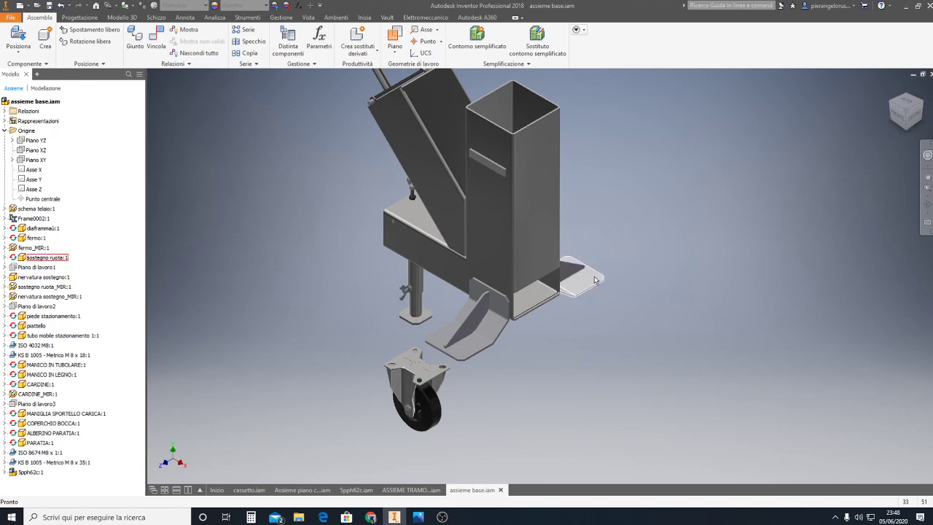
pyautogui.scroll(3, 591, 284)
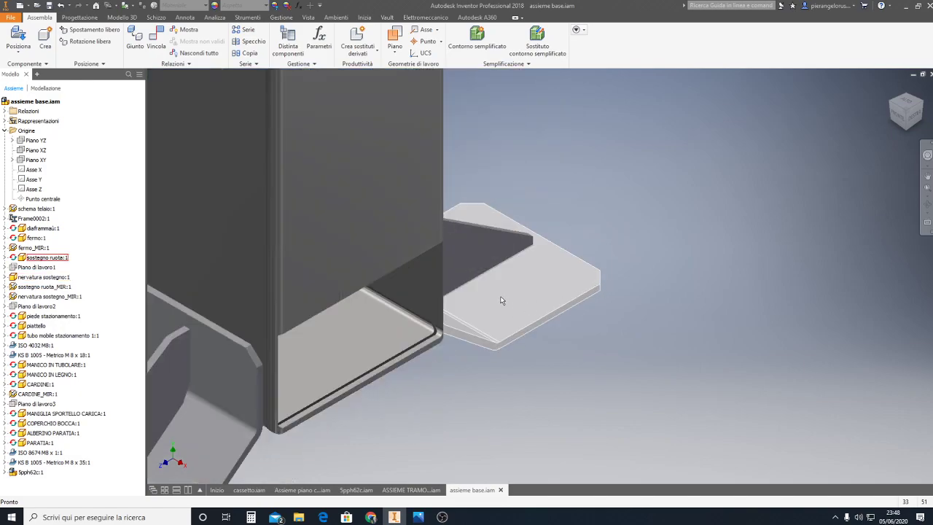
pyautogui.scroll(-5, 501, 301)
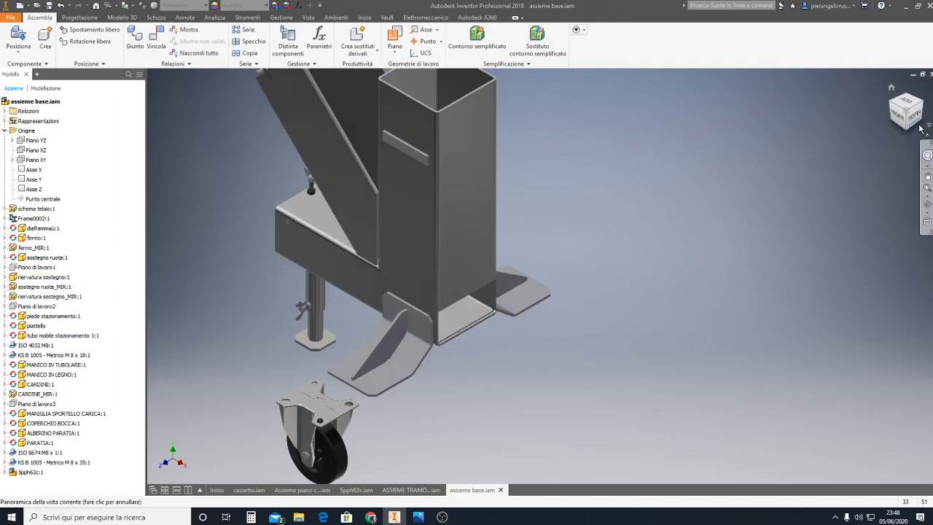
pyautogui.scroll(-3, 586, 433)
pyautogui.scroll(-2, 586, 433)
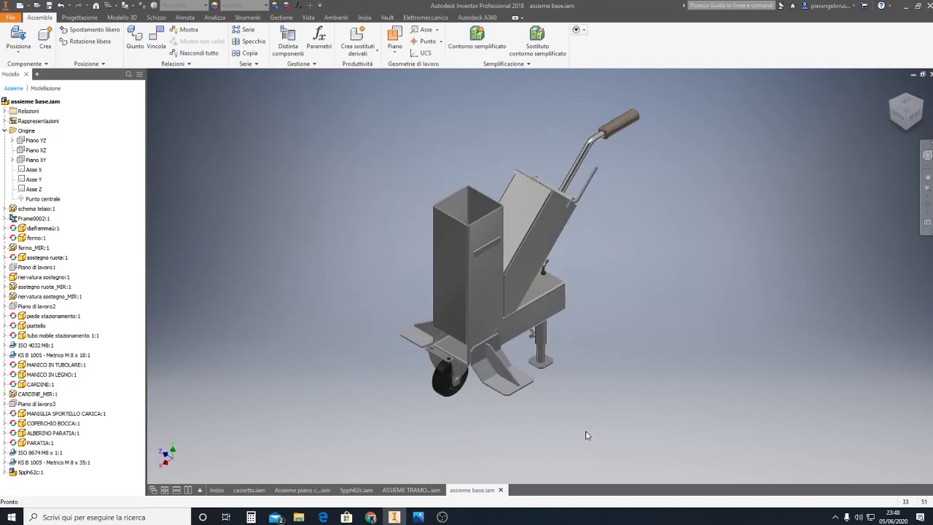
pyautogui.scroll(8, 578, 415)
pyautogui.click(381, 287)
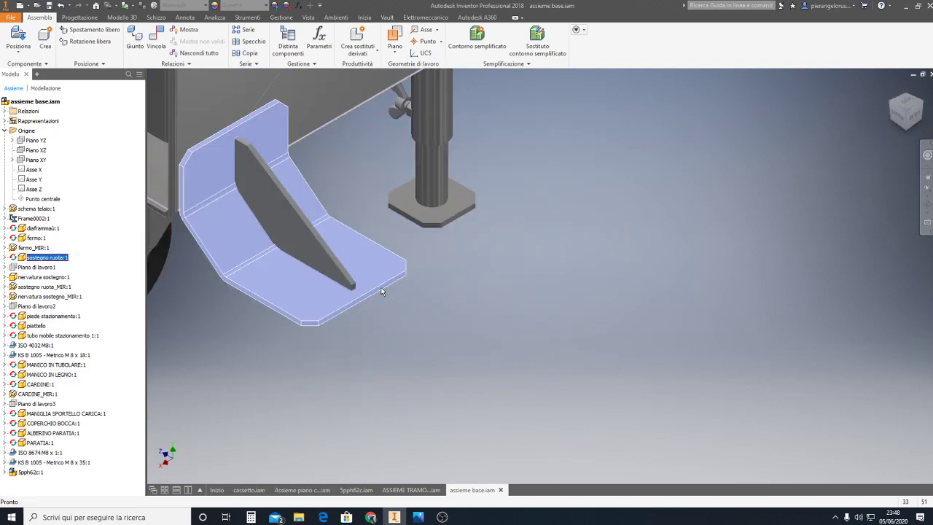
pyautogui.rightClick(379, 290)
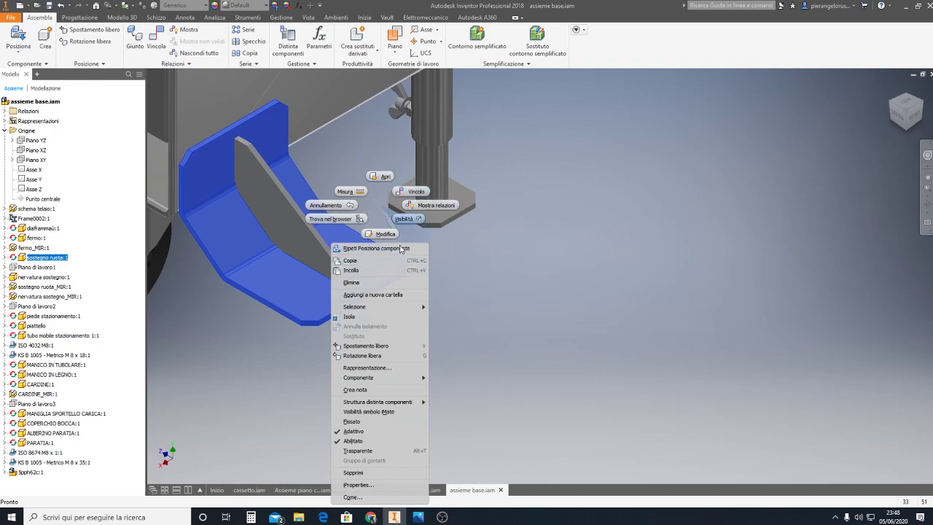
pyautogui.click(524, 306)
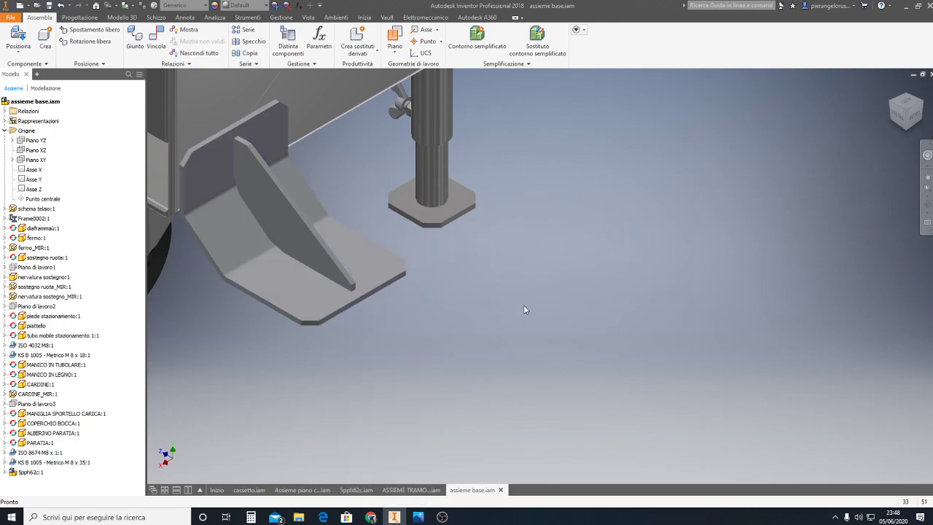
# Briefly edit the support plate in place, return Home, and expand sostegno ruota's modelling features.
pyautogui.doubleClick(381, 268)
pyautogui.rightClick(382, 268)
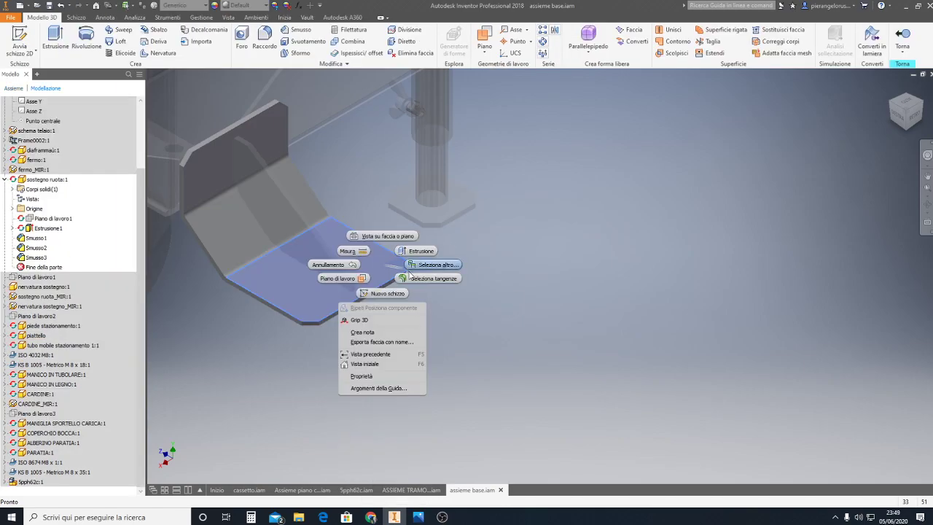
pyautogui.click(512, 310)
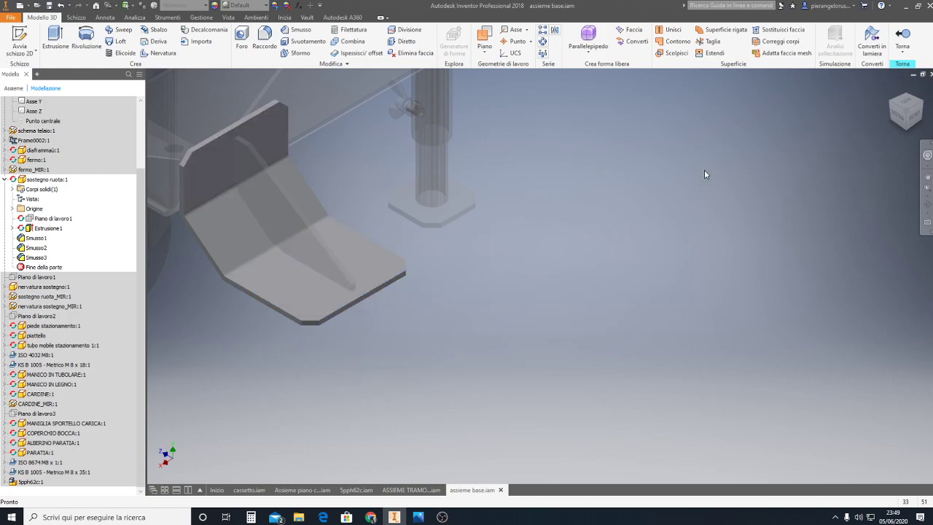
pyautogui.click(903, 38)
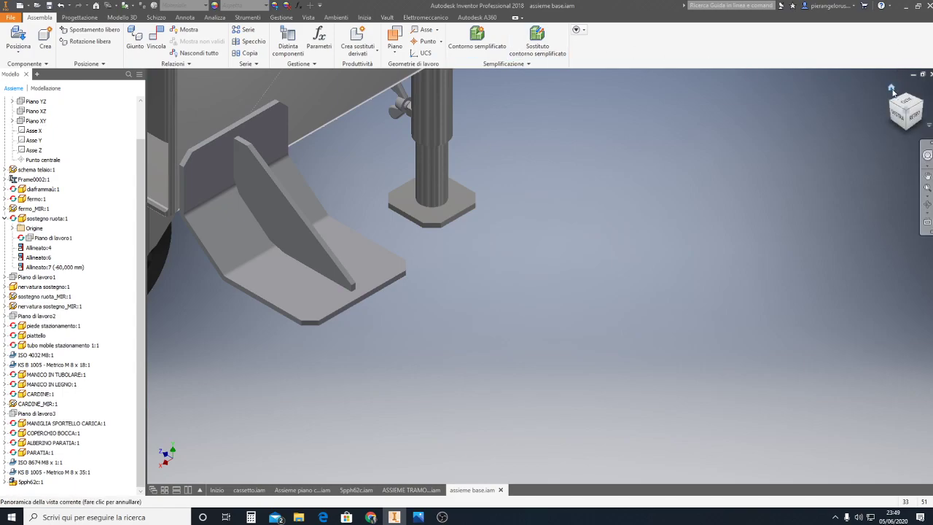
pyautogui.click(891, 89)
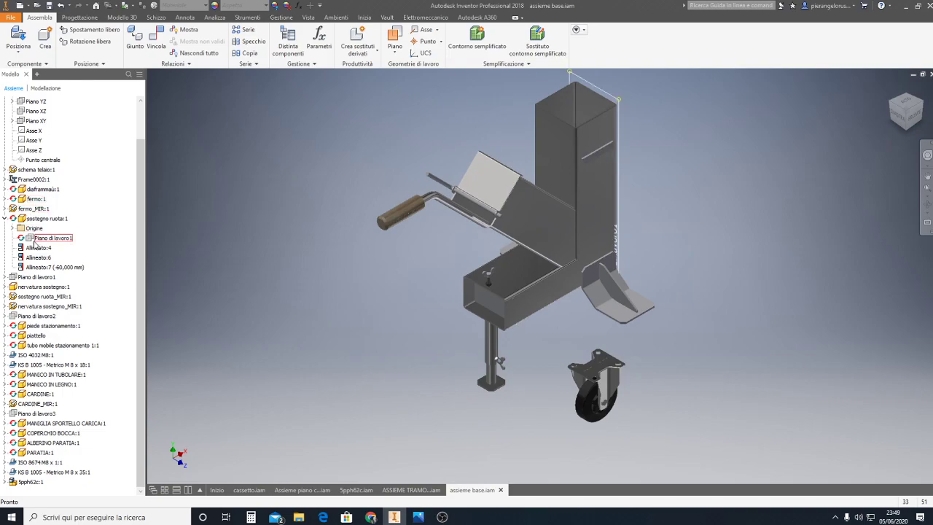
pyautogui.doubleClick(43, 218)
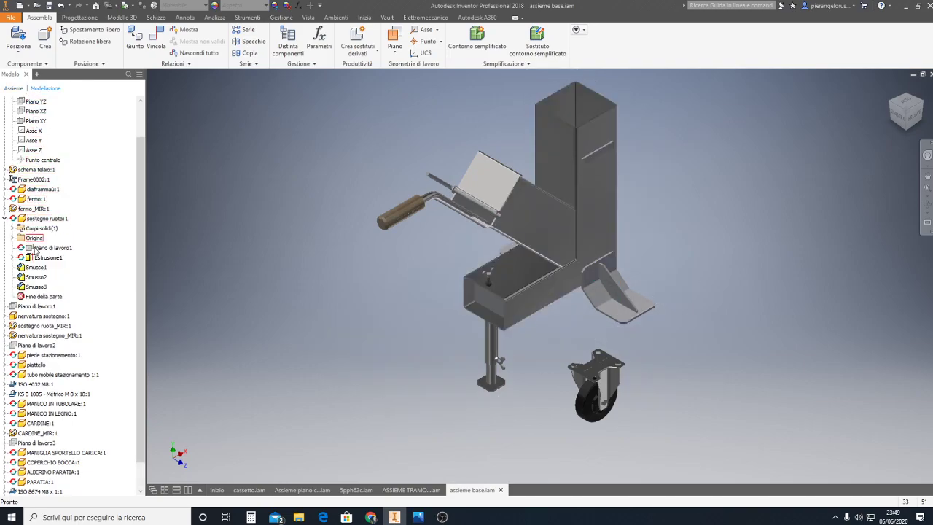
pyautogui.click(892, 108)
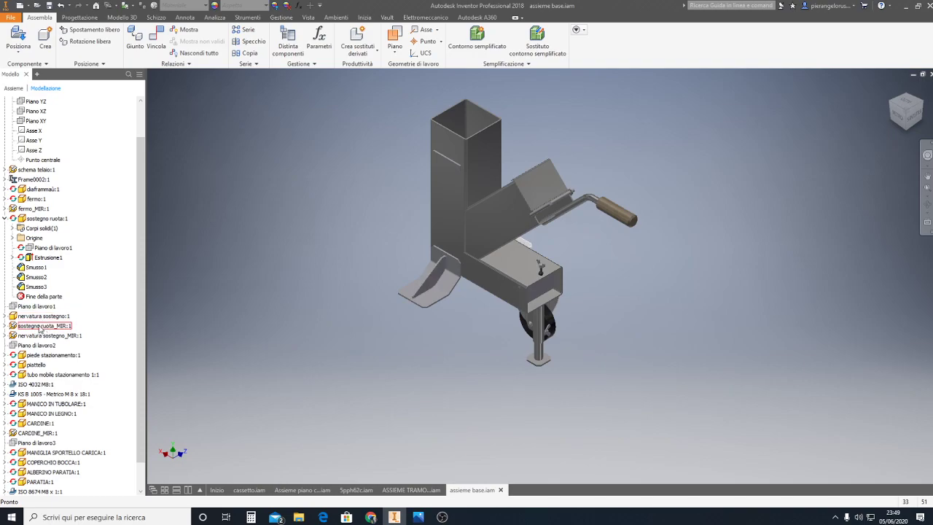
# Delete the mirrored wheel support sostegno ruota_MIR:1, saving changes when prompted.
pyautogui.rightClick(16, 328)
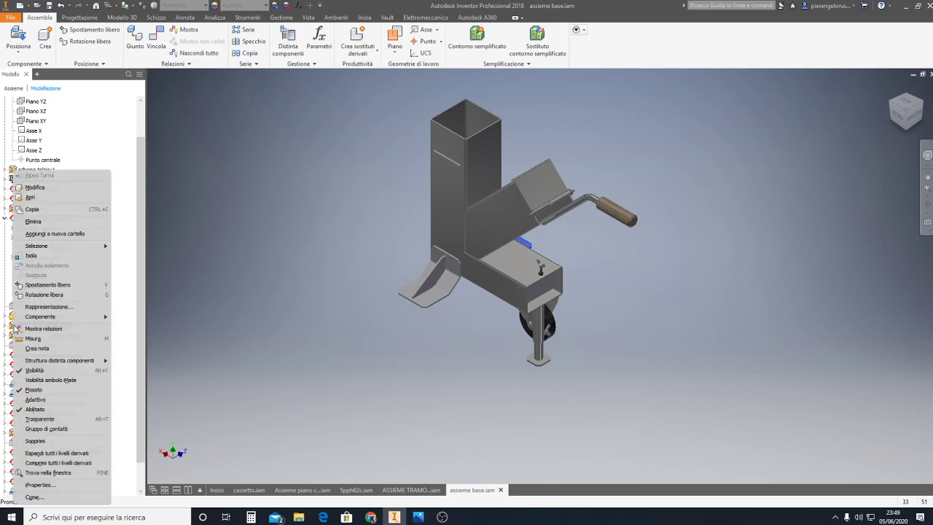
pyautogui.click(39, 222)
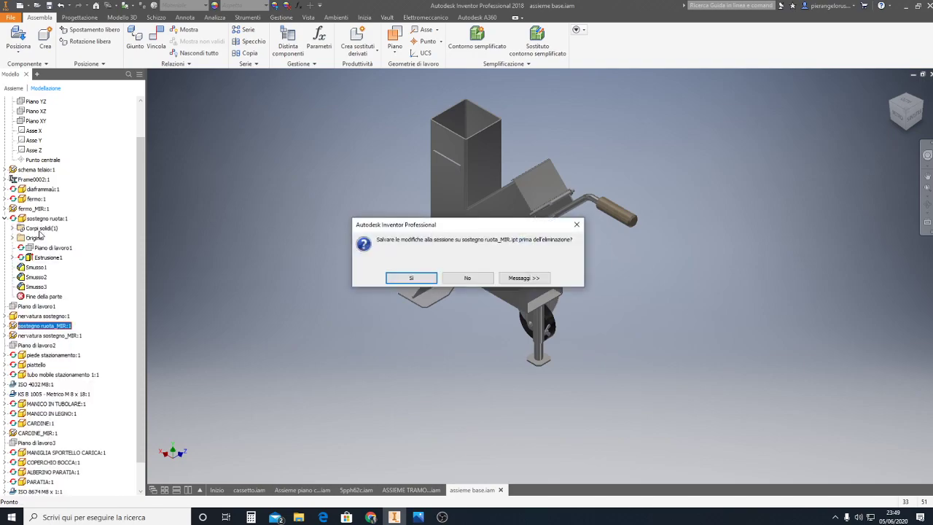
pyautogui.click(411, 278)
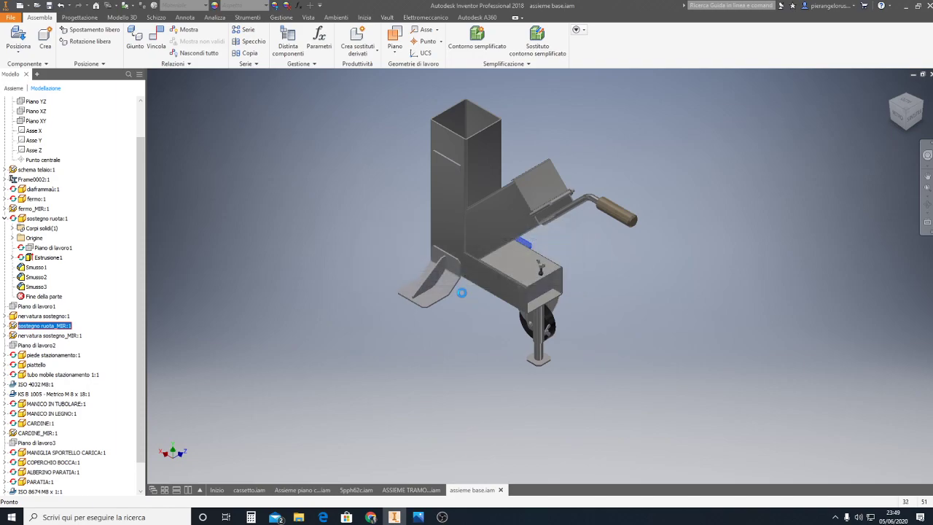
pyautogui.click(922, 106)
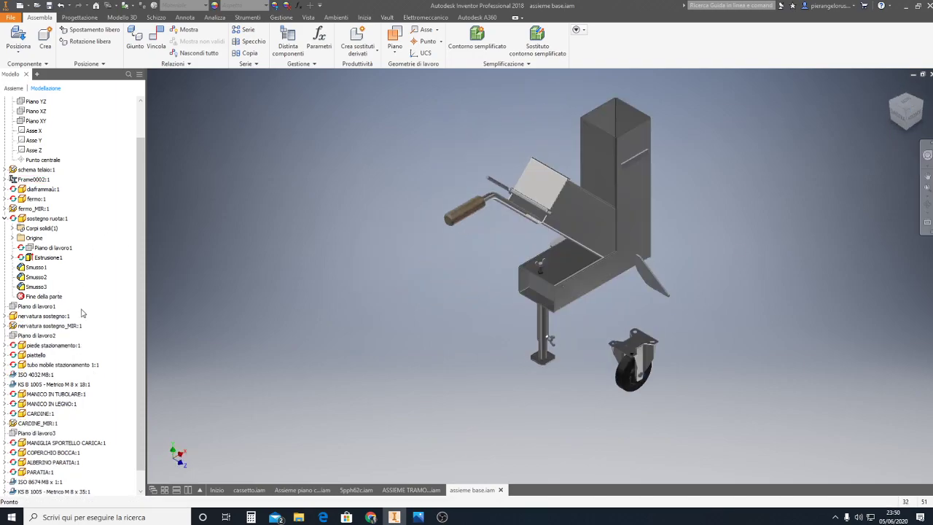
# Delete the mirrored rib nervatura sostegno_MIR:1 and orbit the cart.
pyautogui.rightClick(44, 330)
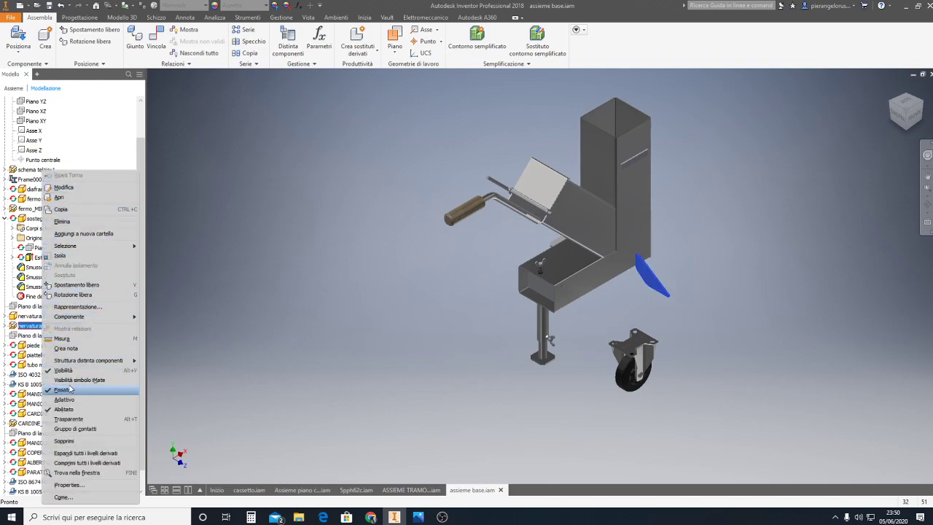
pyautogui.click(91, 221)
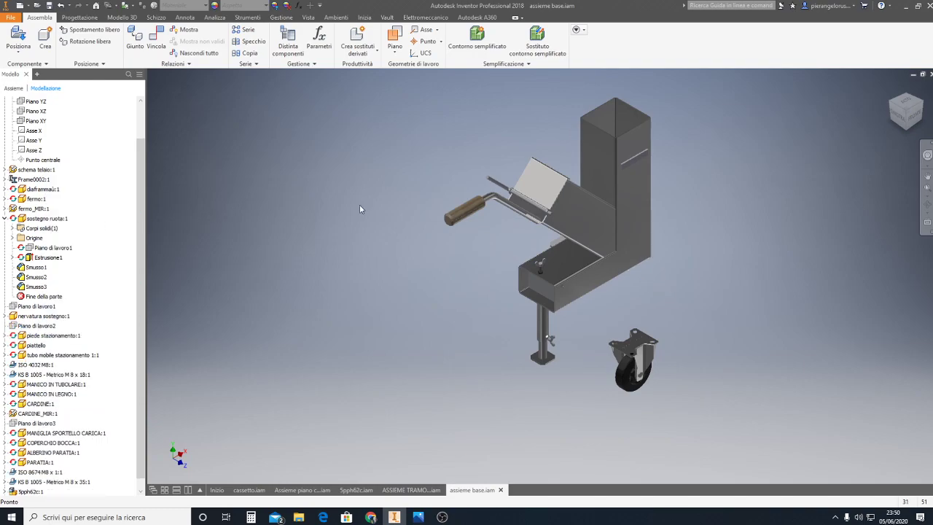
pyautogui.moveTo(906, 111)
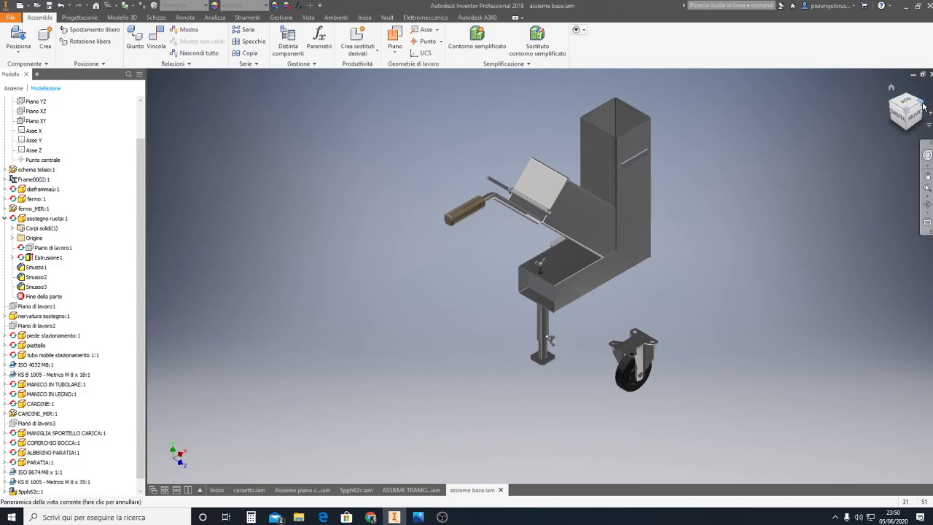
pyautogui.moveTo(923, 107)
pyautogui.mouseDown()
pyautogui.moveTo(432, 428)
pyautogui.moveTo(589, 333)
pyautogui.mouseUp()
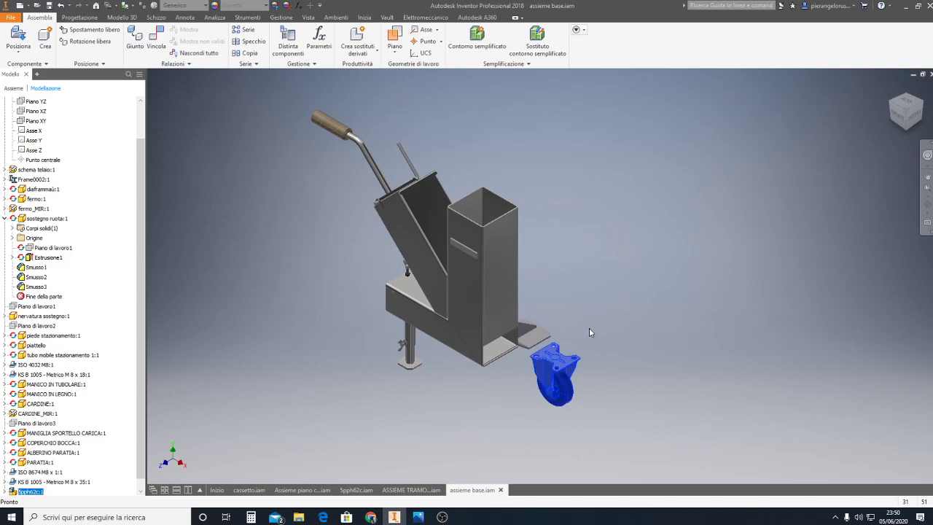
# Zoom in on the caster and foot plate, then launch Vincola to open Posiziona vincolo.
pyautogui.scroll(5, 590, 332)
pyautogui.scroll(2, 583, 333)
pyautogui.click(649, 313)
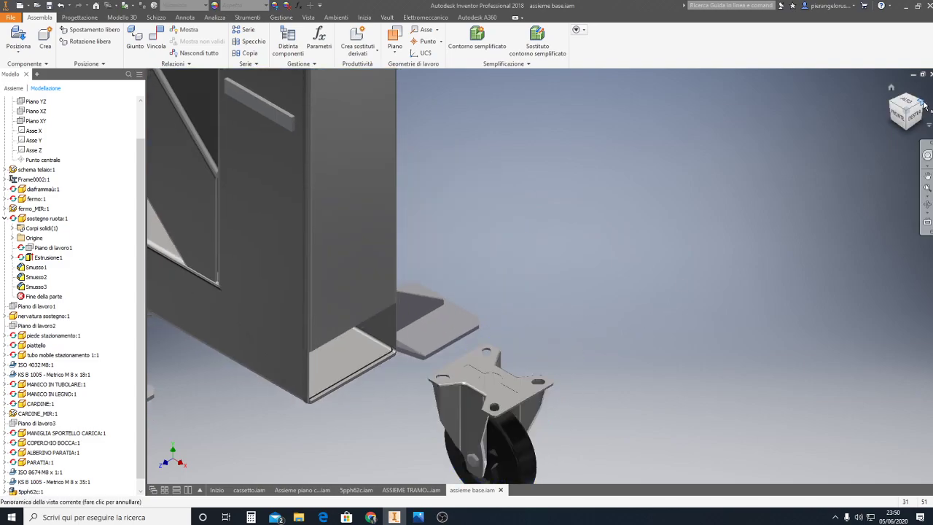
pyautogui.click(892, 95)
pyautogui.scroll(5, 486, 397)
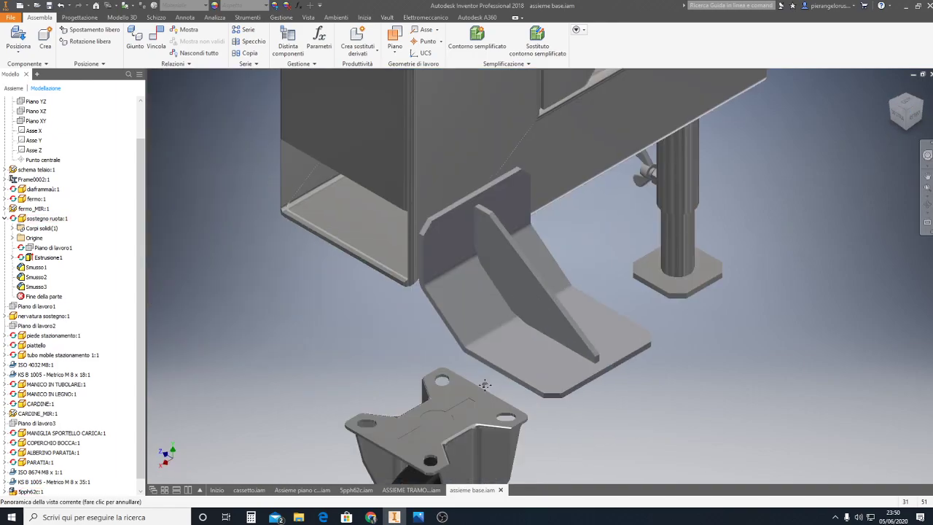
pyautogui.scroll(1, 414, 323)
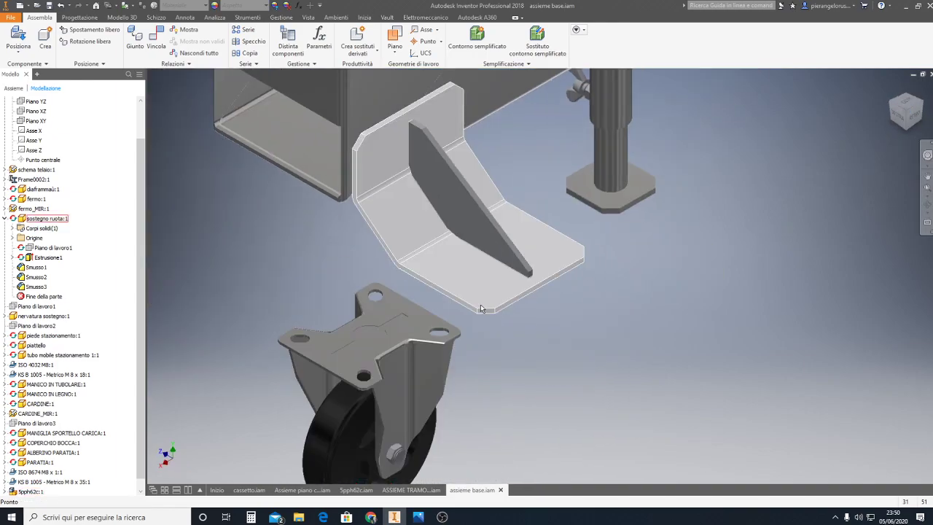
pyautogui.scroll(1, 367, 376)
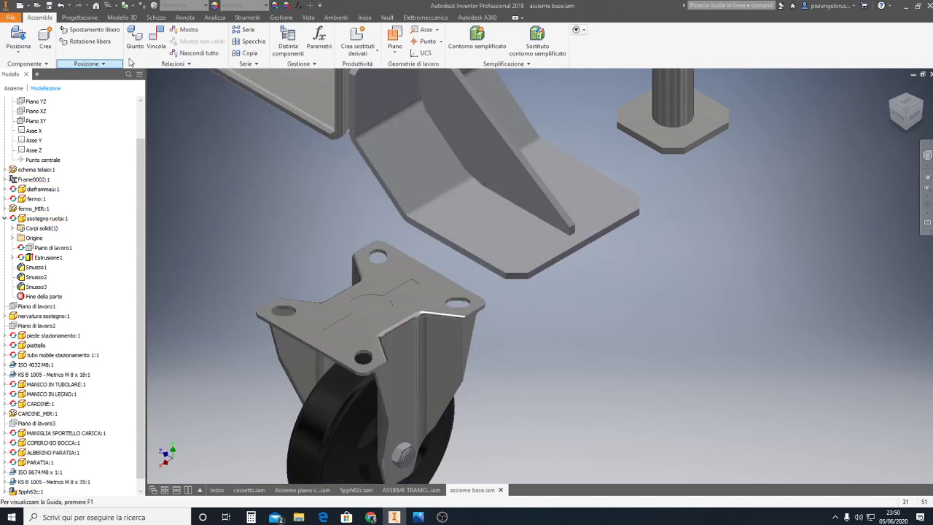
pyautogui.click(156, 38)
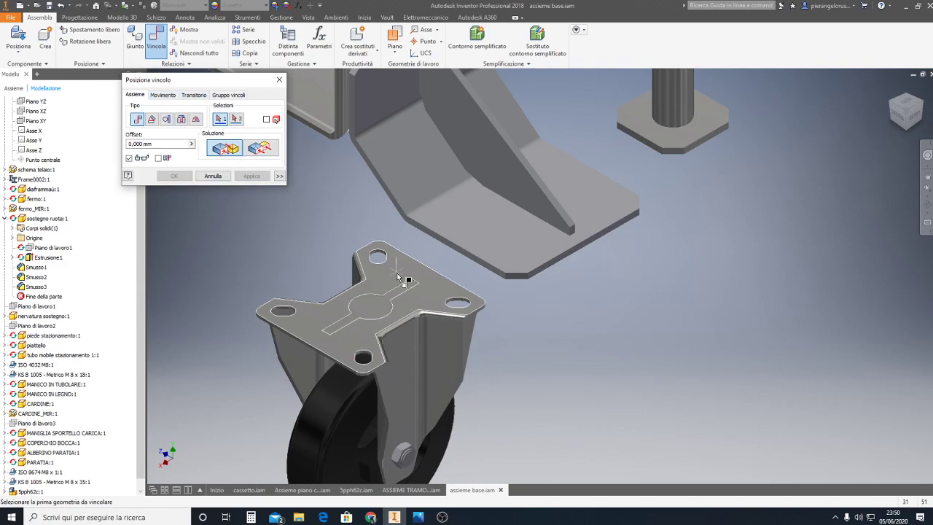
# Mate the caster's top plate face to the foot plate's underside at 0,000 mm offset.
pyautogui.click(434, 283)
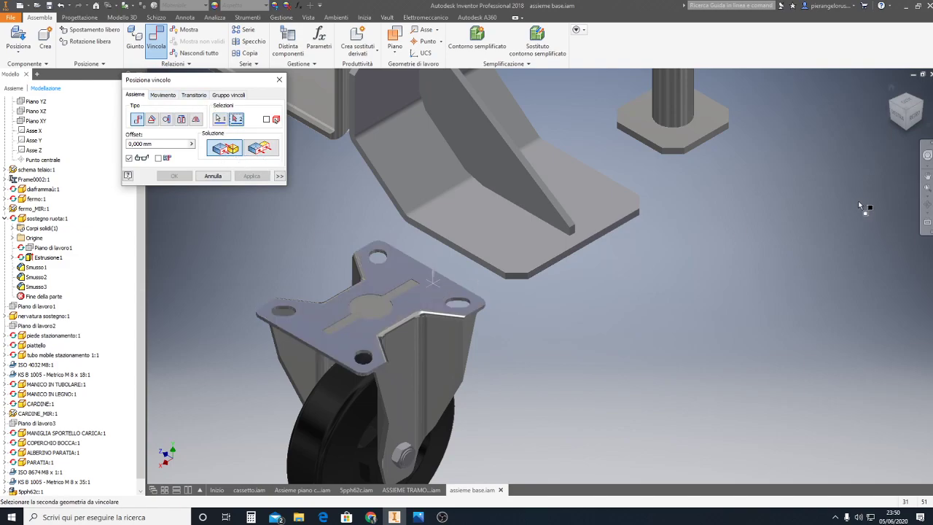
pyautogui.click(923, 108)
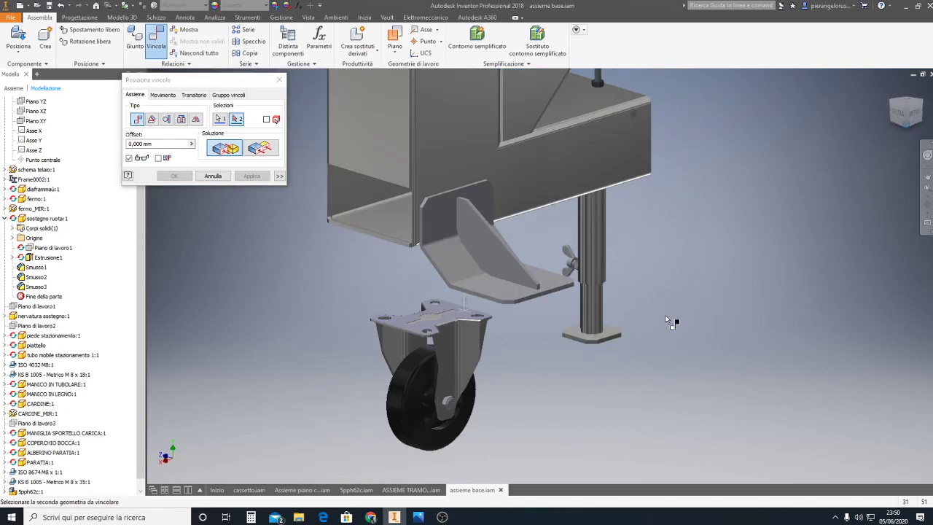
pyautogui.click(515, 284)
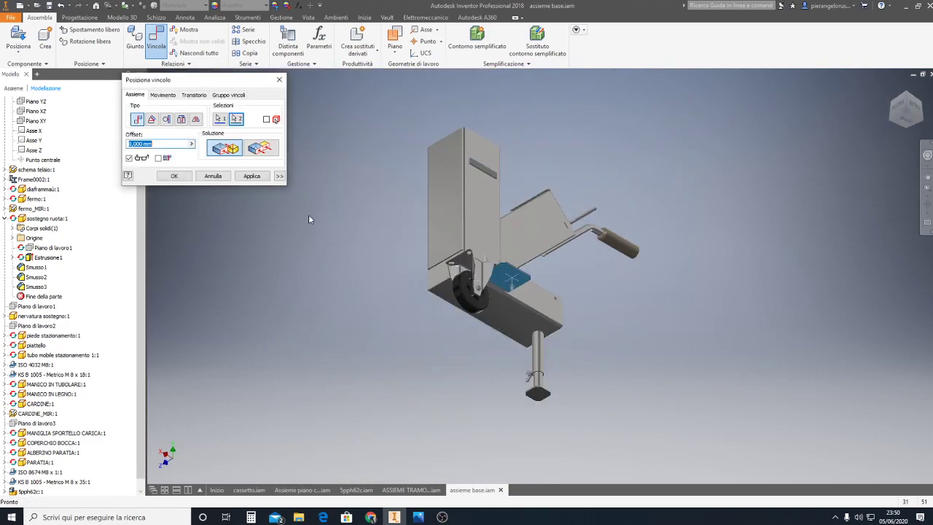
pyautogui.click(252, 176)
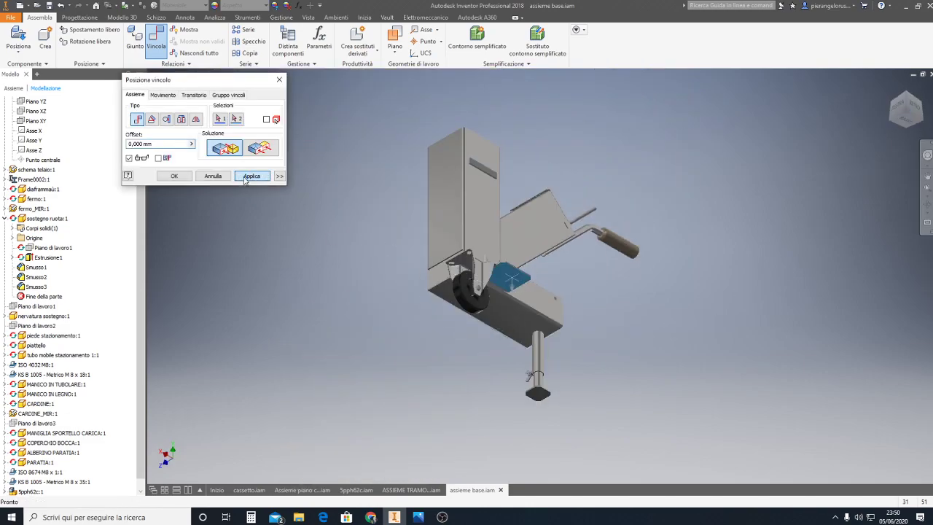
# Make the caster plate's side edge flush with the foot plate's side face.
pyautogui.click(892, 91)
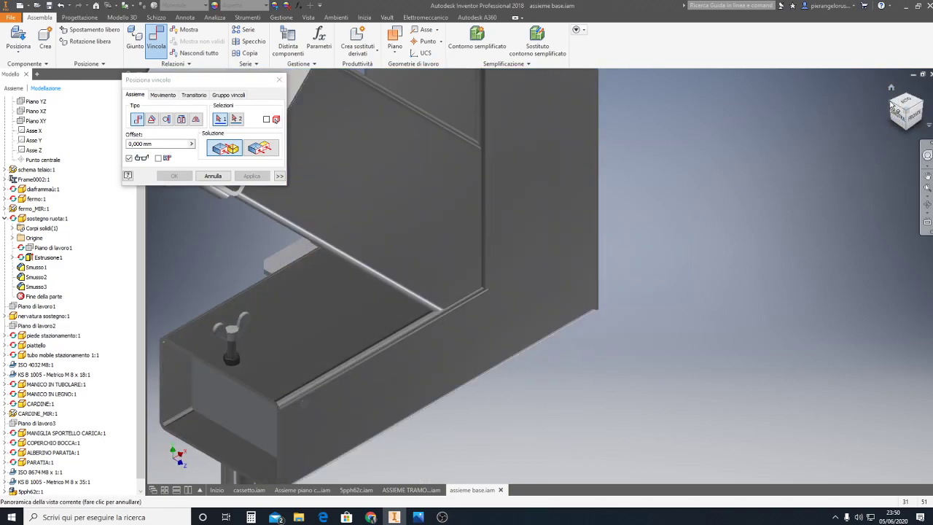
pyautogui.click(891, 87)
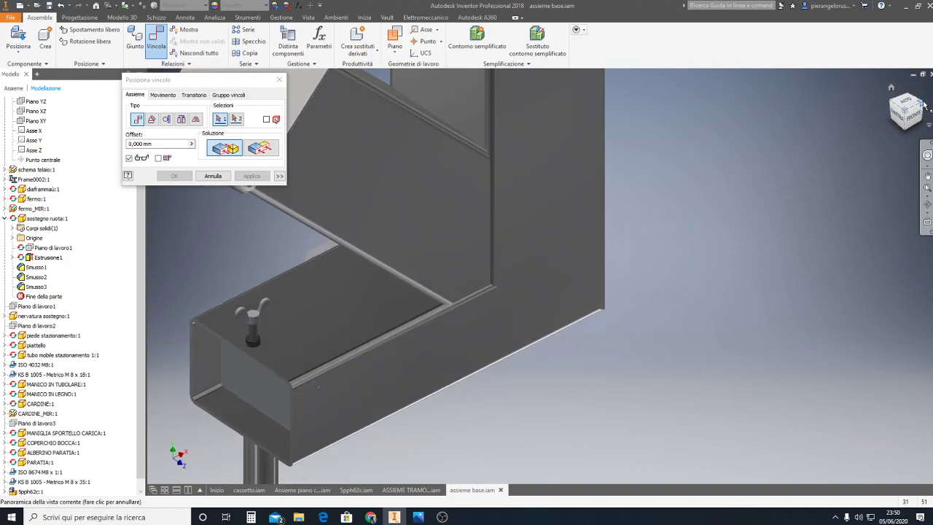
pyautogui.scroll(-2, 681, 375)
pyautogui.scroll(-2, 656, 379)
pyautogui.scroll(-2, 511, 350)
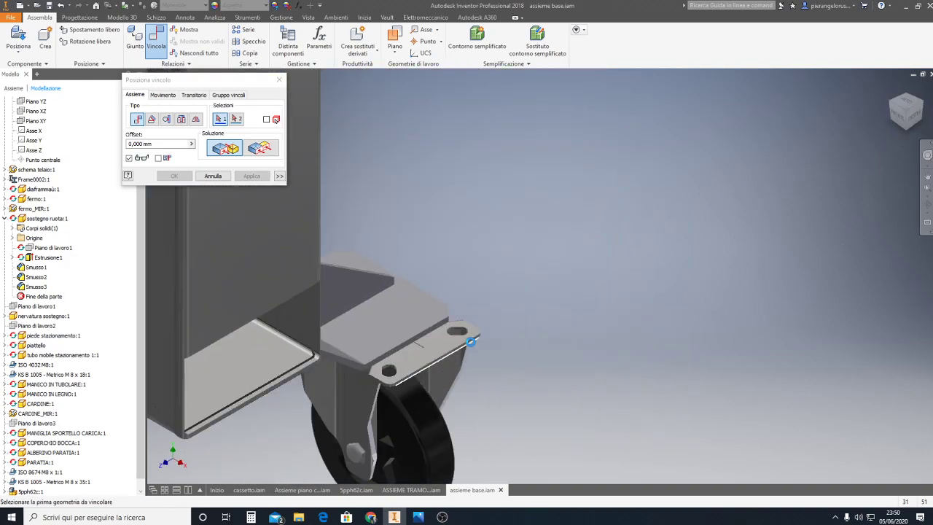
pyautogui.scroll(-2, 483, 337)
pyautogui.moveTo(483, 336); pyautogui.dragTo(529, 304, button='middle')
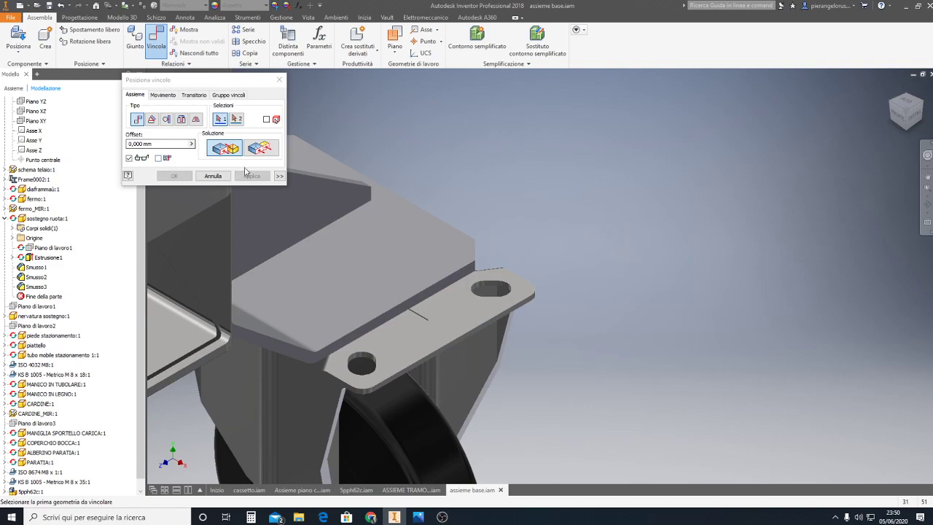
pyautogui.click(259, 150)
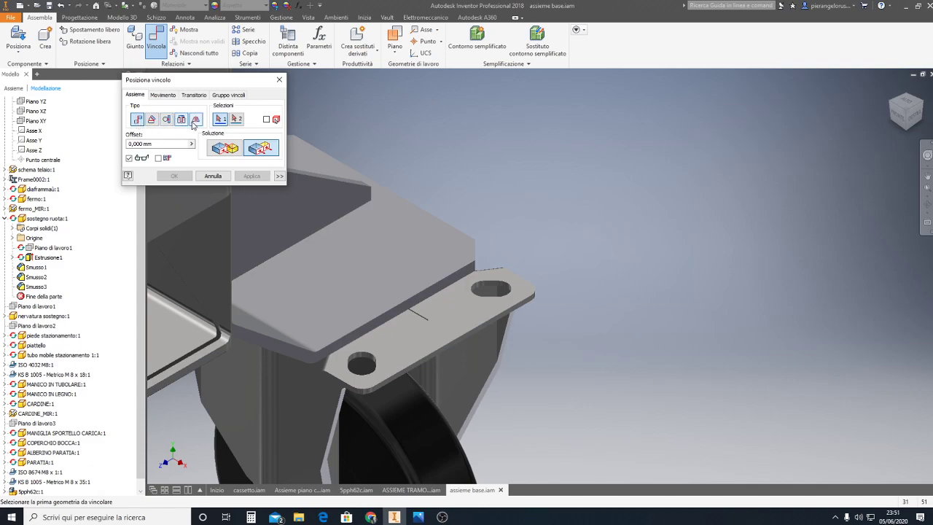
pyautogui.click(419, 296)
pyautogui.scroll(-5, 469, 334)
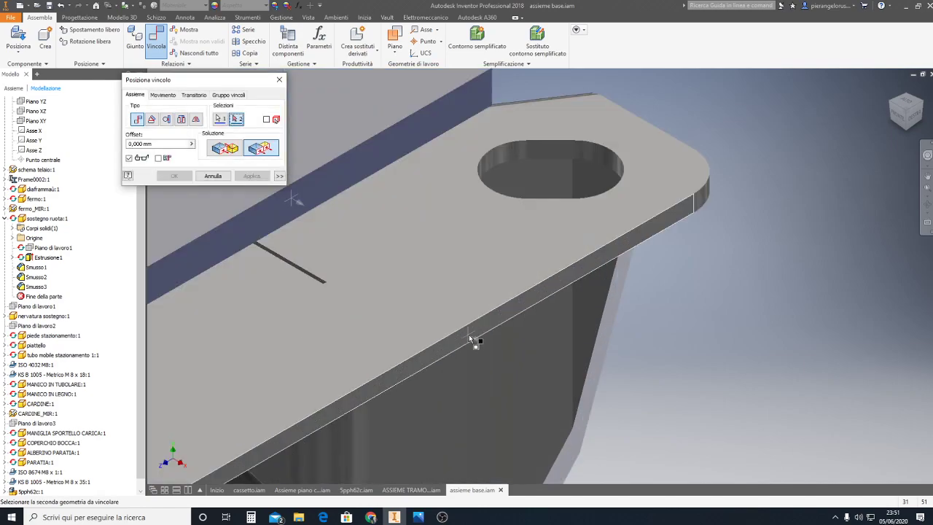
pyautogui.click(469, 334)
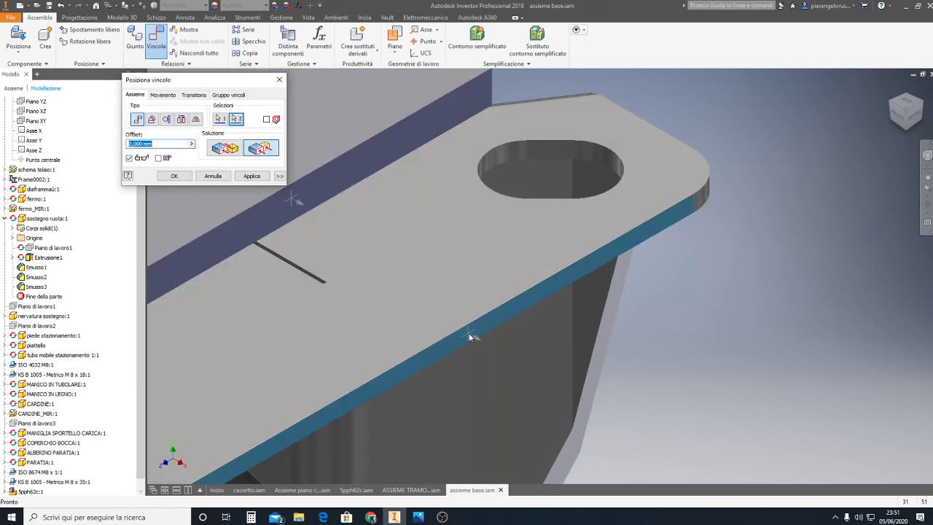
pyautogui.click(251, 176)
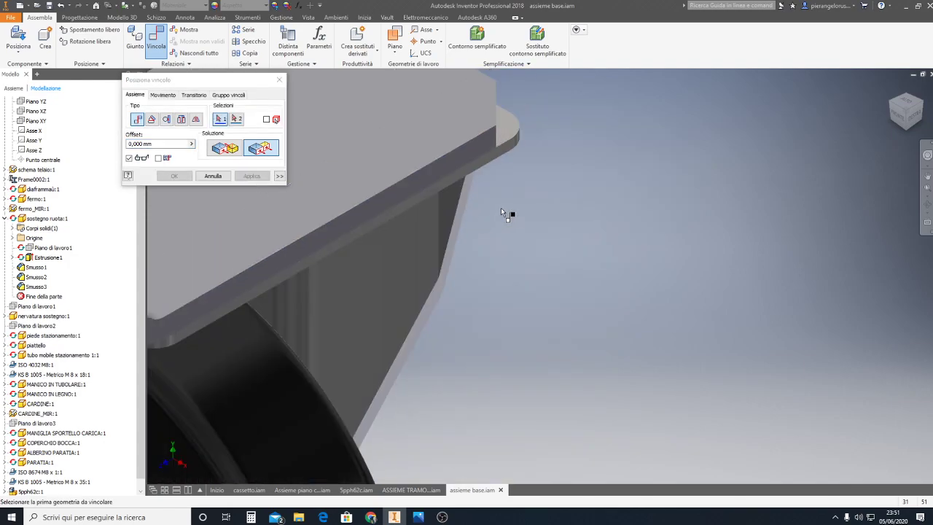
pyautogui.click(156, 143)
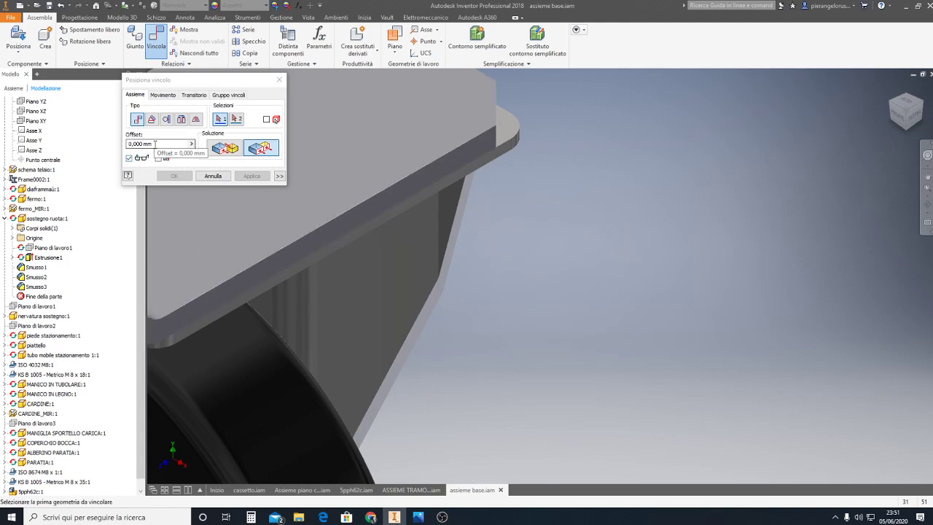
pyautogui.moveTo(154, 144); pyautogui.dragTo(120, 143)
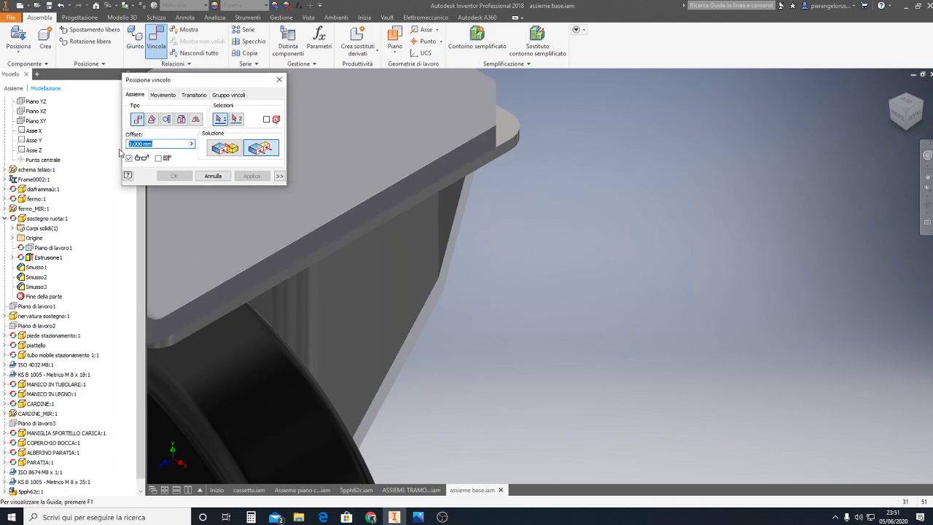
pyautogui.press('BackSpace')
pyautogui.write('-')
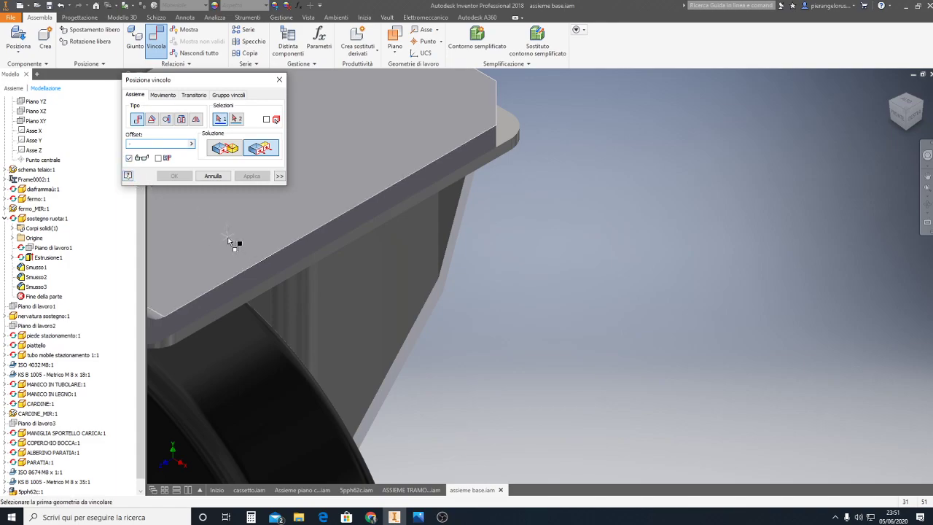
pyautogui.write('3,')
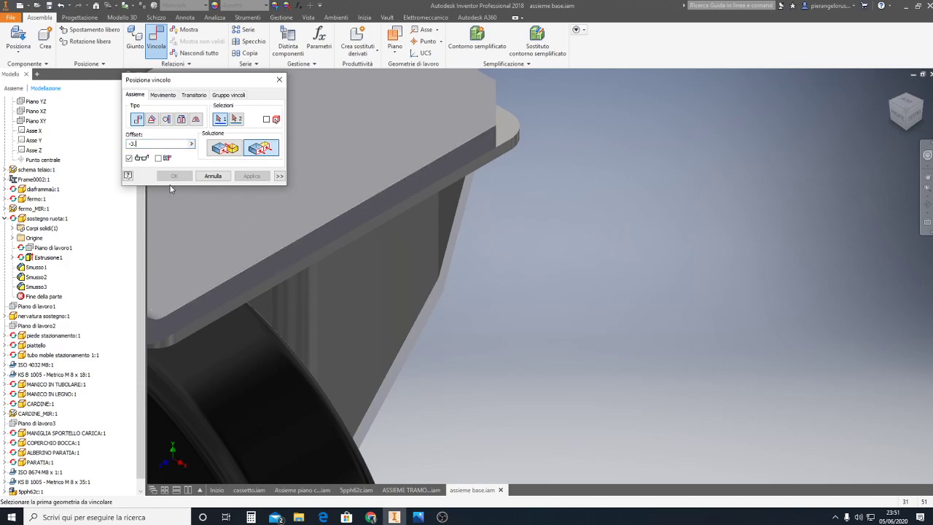
pyautogui.press('BackSpace')
pyautogui.press('BackSpace')
pyautogui.press('BackSpace')
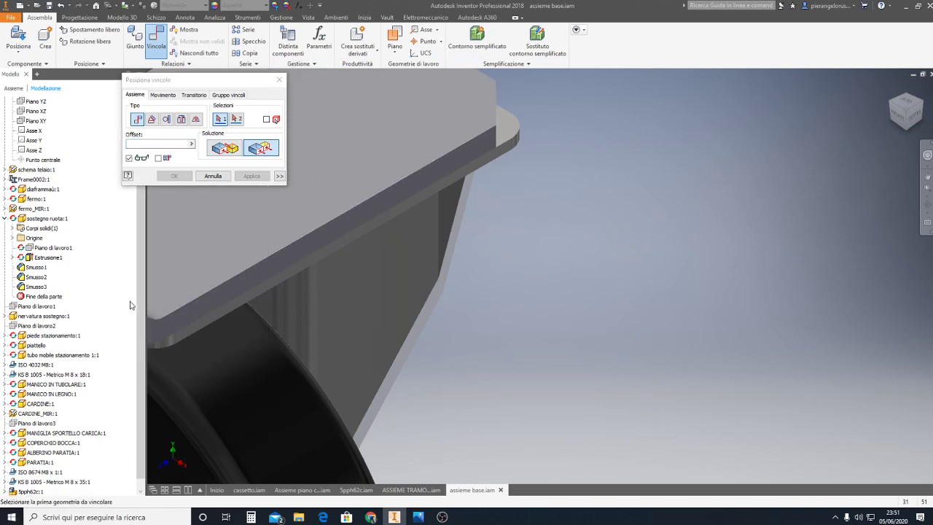
pyautogui.scroll(-1, 116, 357)
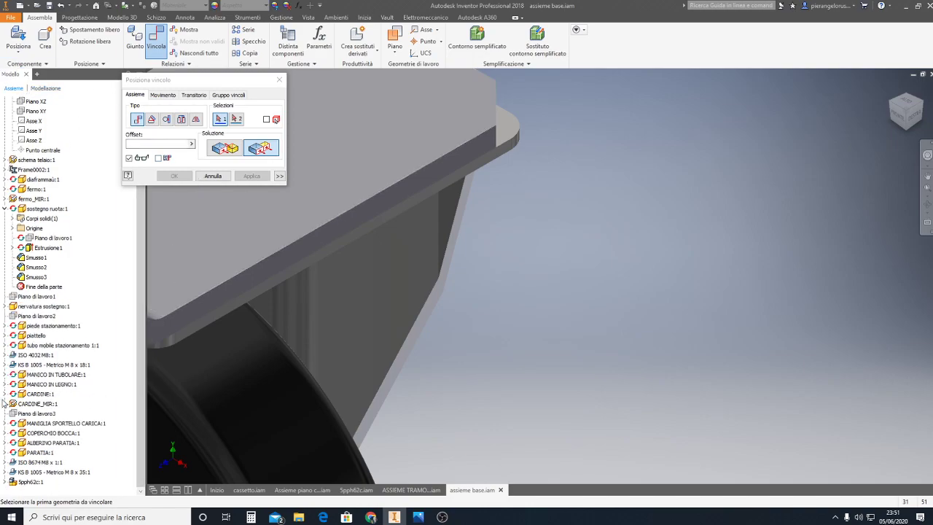
# Redo the caster's flush alignment between plate edge and foot plate face at -3,5 mm offset.
pyautogui.click(212, 175)
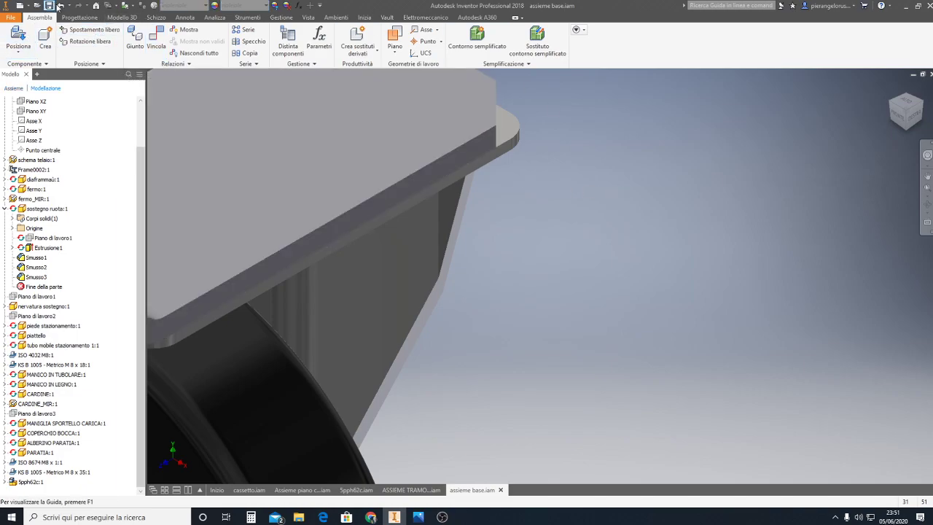
pyautogui.click(59, 5)
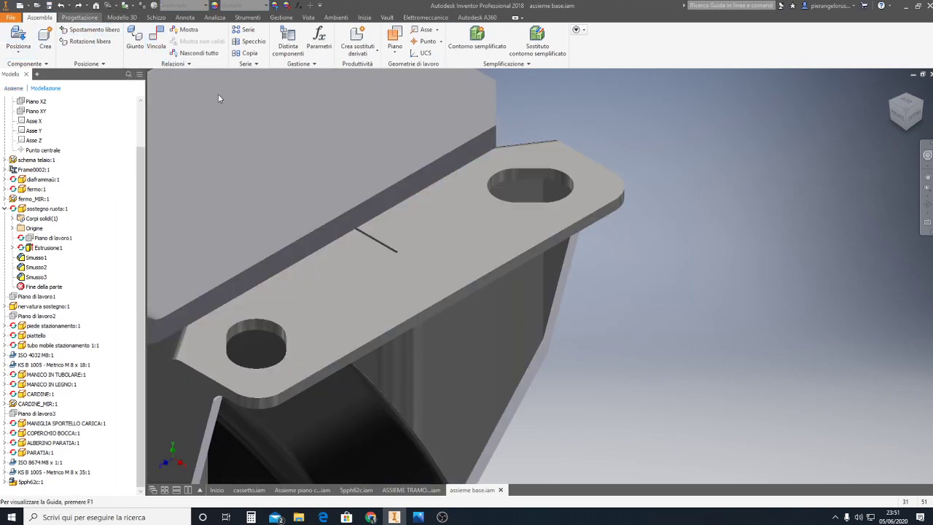
pyautogui.click(158, 40)
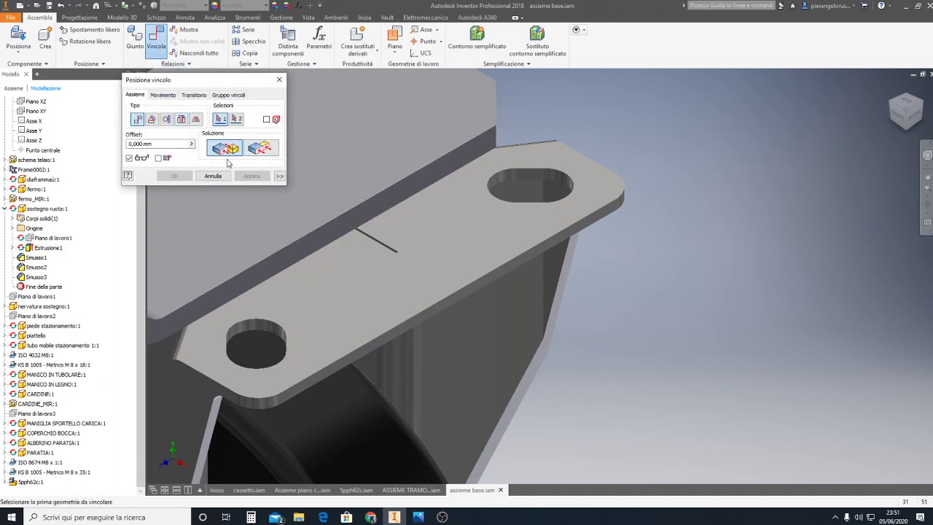
pyautogui.click(261, 148)
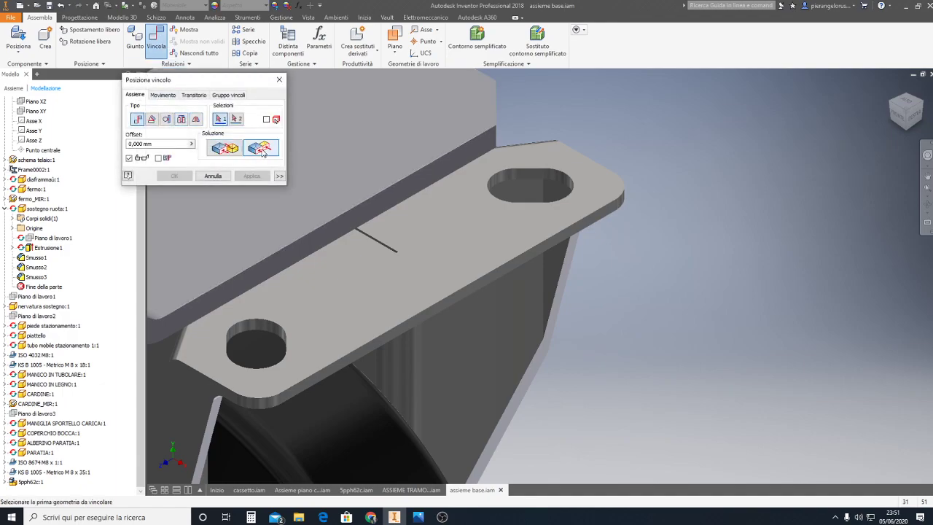
pyautogui.click(449, 305)
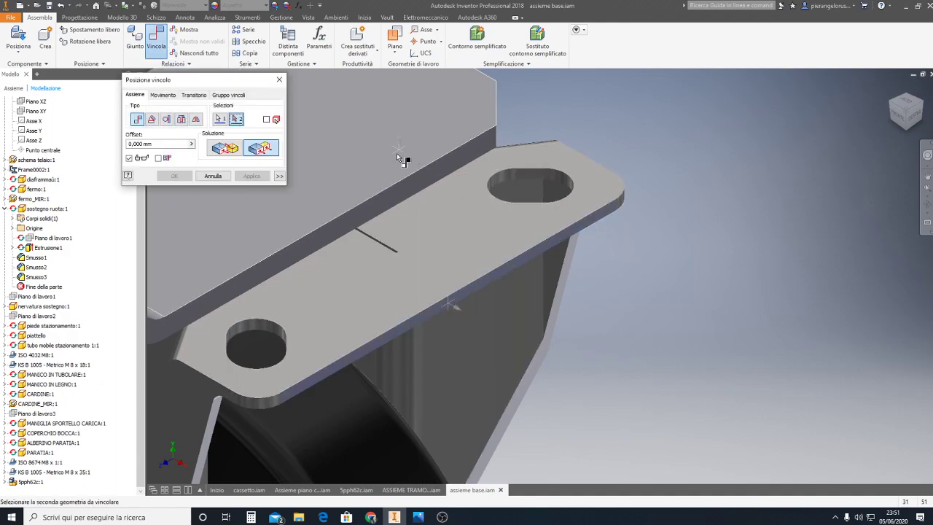
pyautogui.click(394, 192)
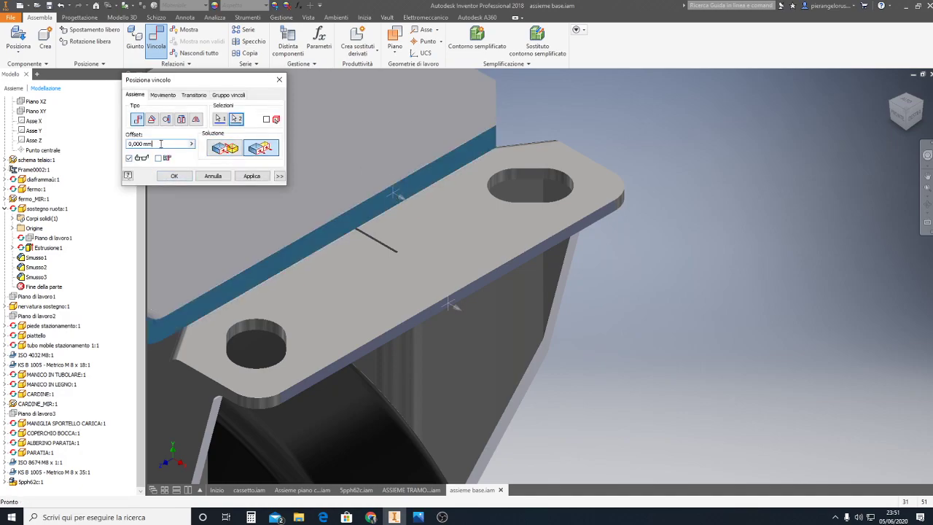
pyautogui.write('-3.5')
pyautogui.click(253, 176)
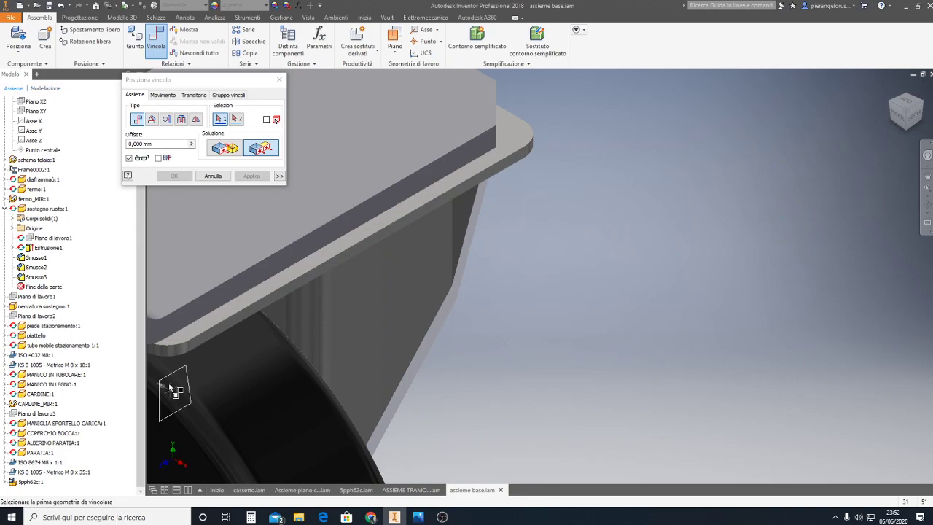
# Expand nervatura sostegno and 5pph62c in the browser to review constraints, then close the dialog.
pyautogui.moveTo(140, 366); pyautogui.dragTo(141, 270)
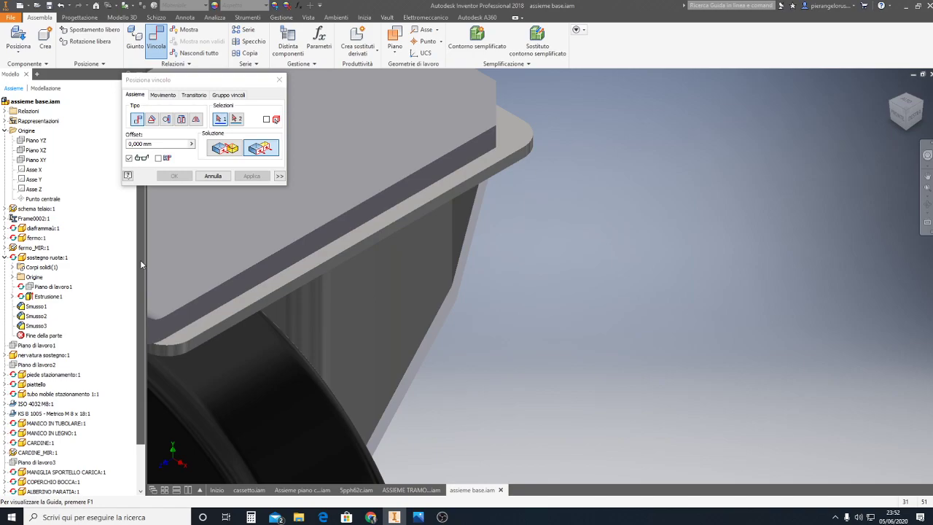
pyautogui.scroll(-1, 138, 342)
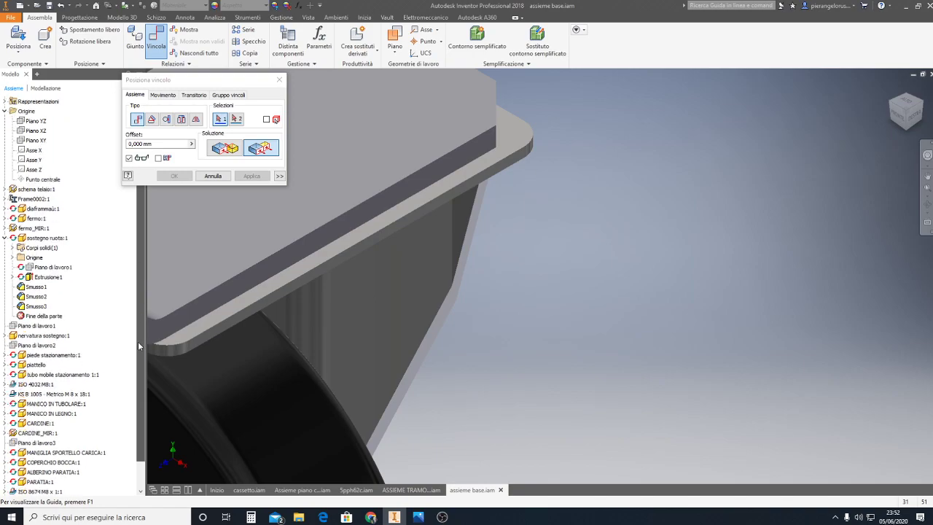
pyautogui.click(5, 335)
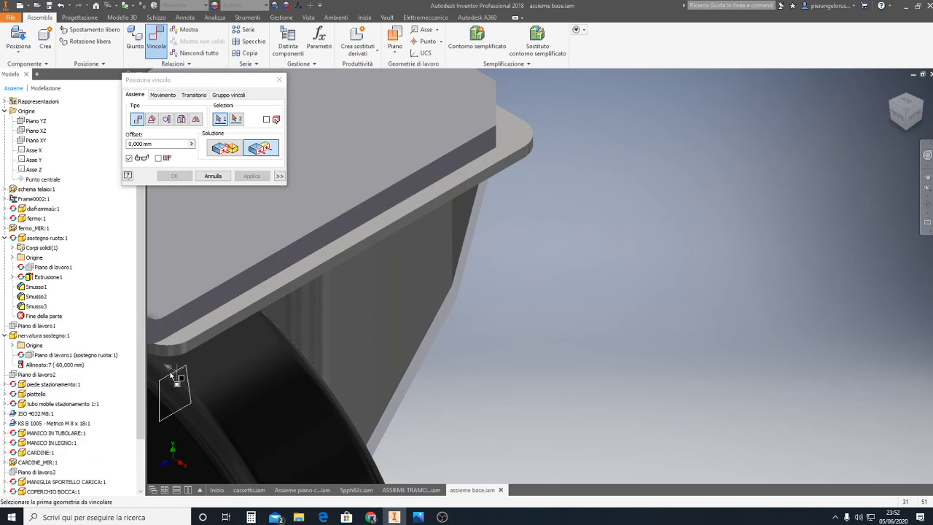
pyautogui.scroll(-1, 141, 408)
pyautogui.scroll(-1, 141, 409)
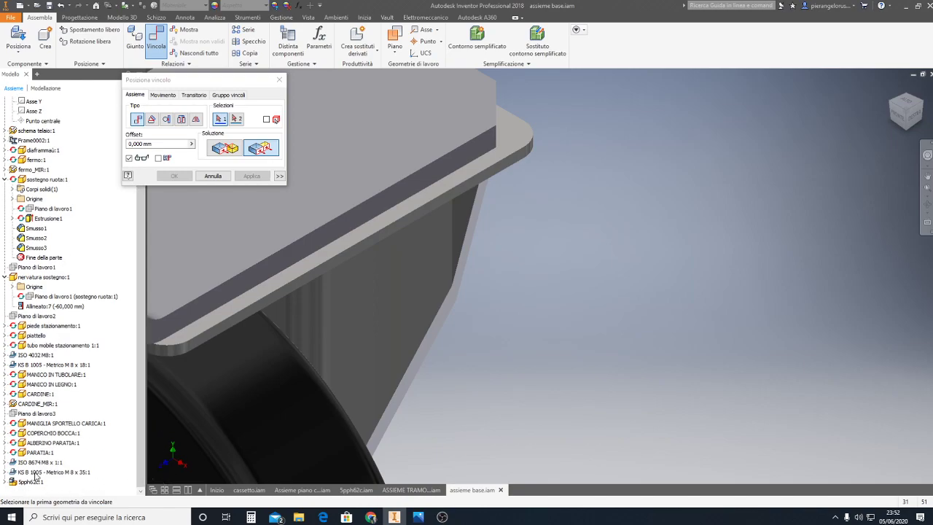
pyautogui.click(7, 484)
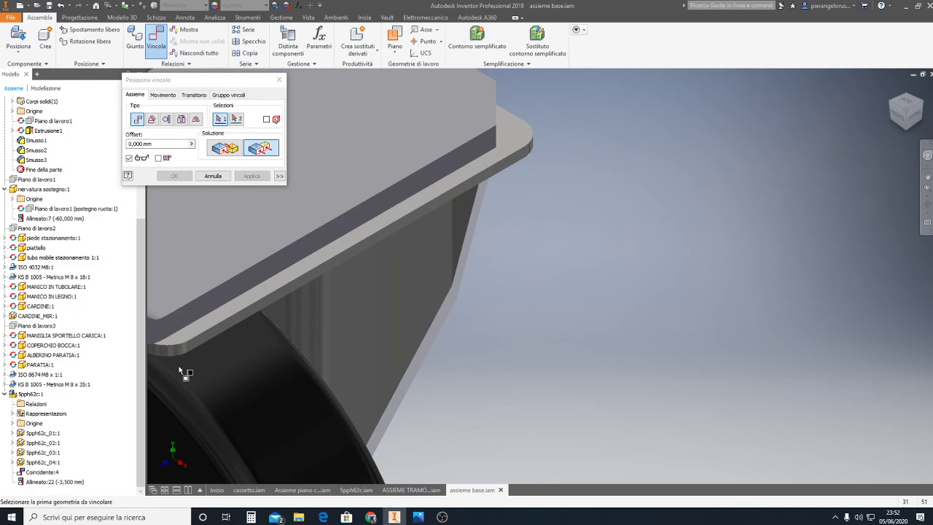
pyautogui.click(213, 177)
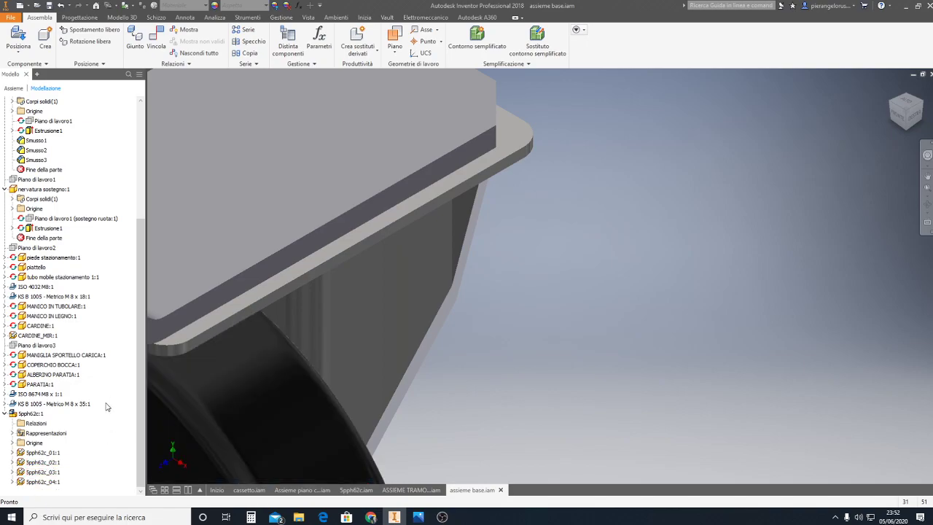
# Change Allineato:22's offset from -3,5 mm to 3,5 mm by removing the minus sign.
pyautogui.click(13, 88)
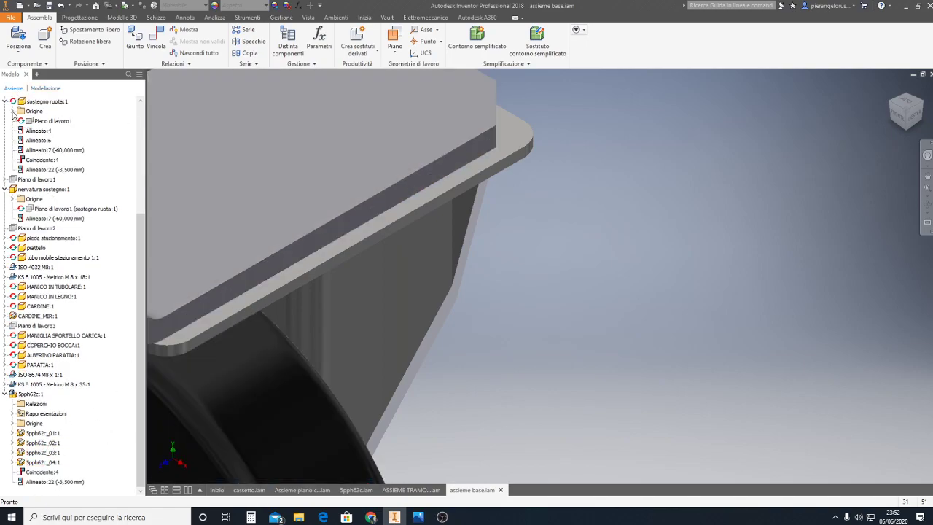
pyautogui.doubleClick(45, 481)
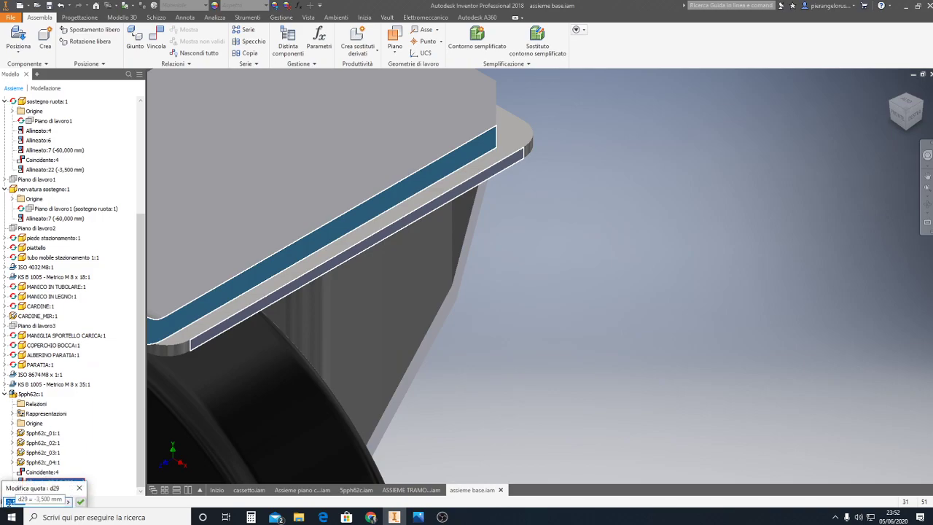
pyautogui.press('Delete')
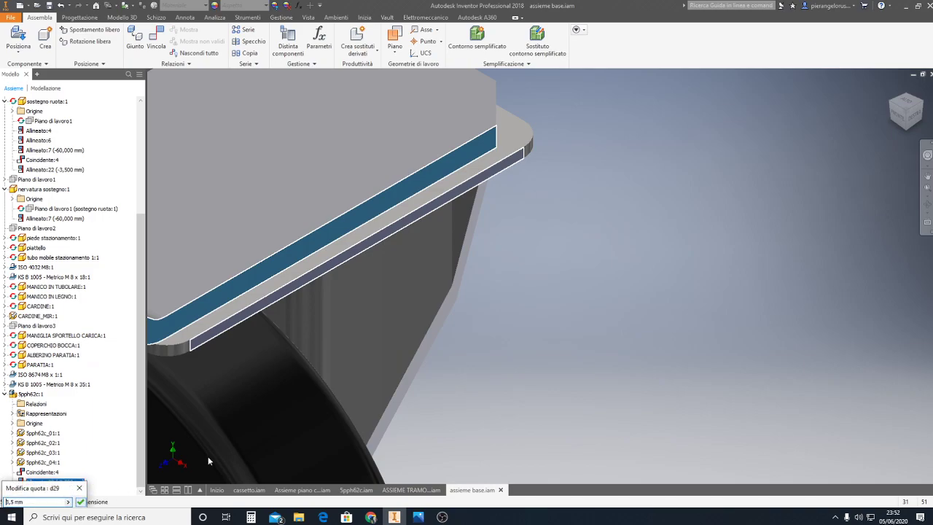
pyautogui.click(79, 502)
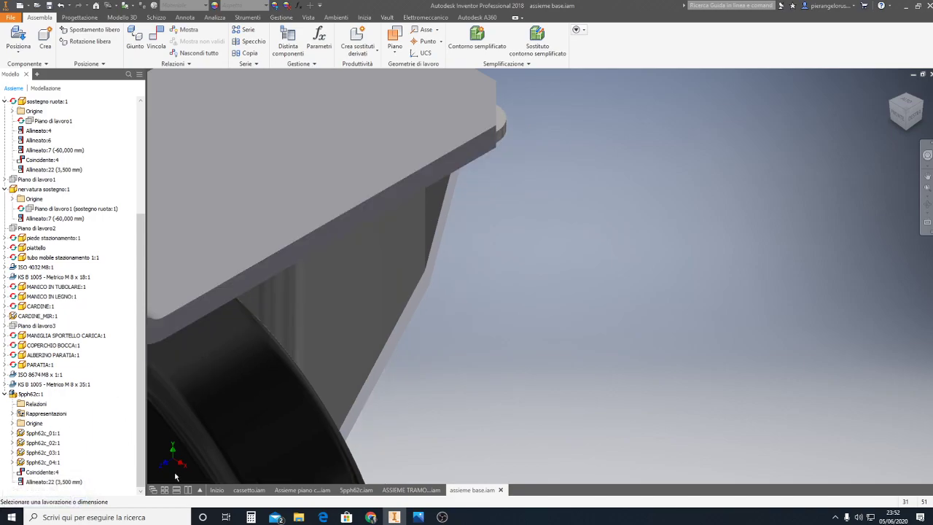
# Inspect the whole cart from the iso and back views with the ViewCube.
pyautogui.click(923, 106)
pyautogui.scroll(5, 539, 379)
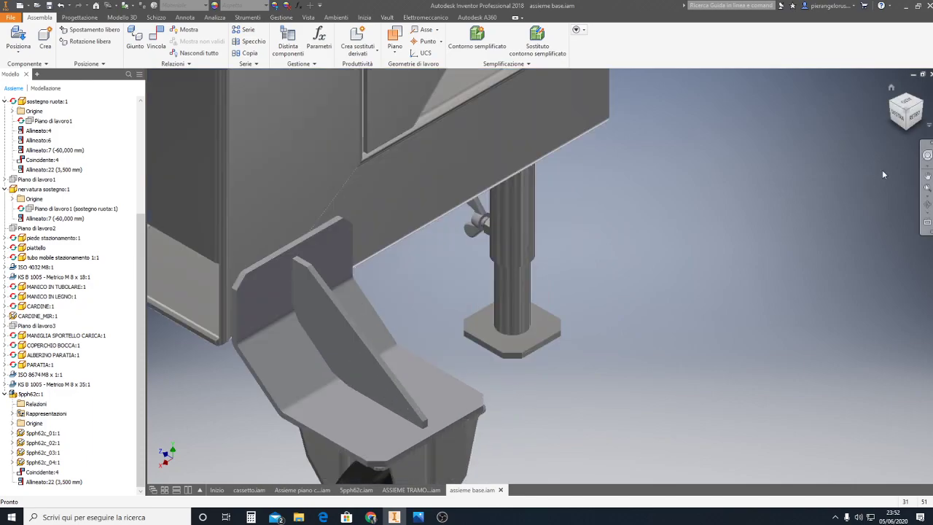
pyautogui.click(916, 115)
pyautogui.scroll(5, 424, 353)
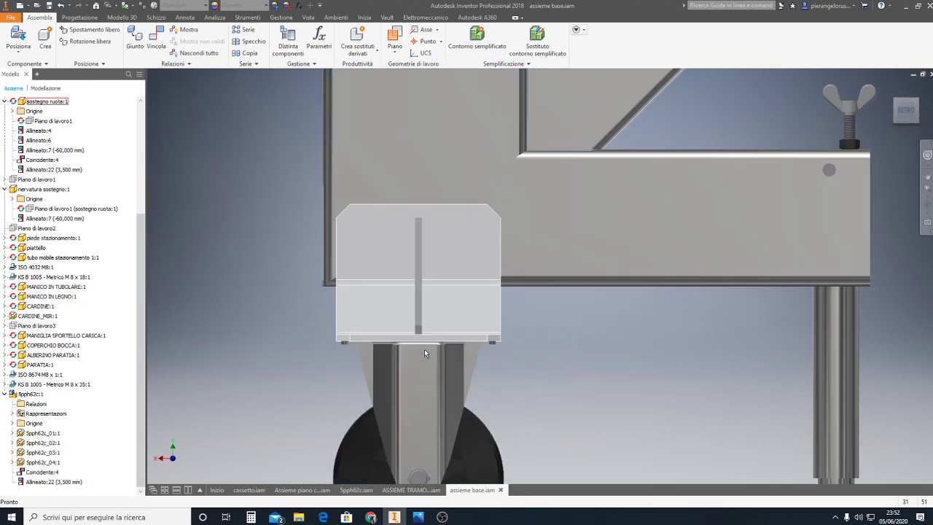
pyautogui.scroll(3, 425, 353)
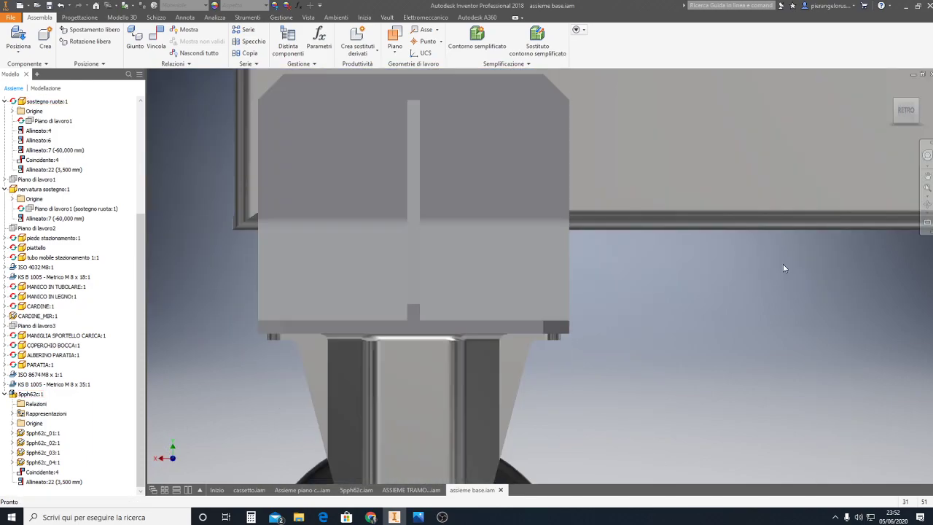
pyautogui.click(897, 104)
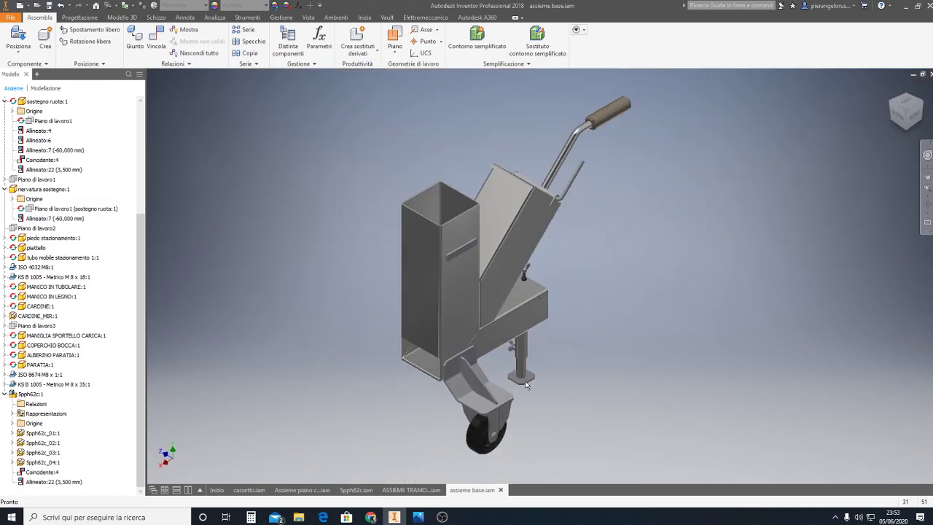
pyautogui.scroll(3, 527, 385)
pyautogui.scroll(2, 503, 365)
pyautogui.scroll(3, 478, 347)
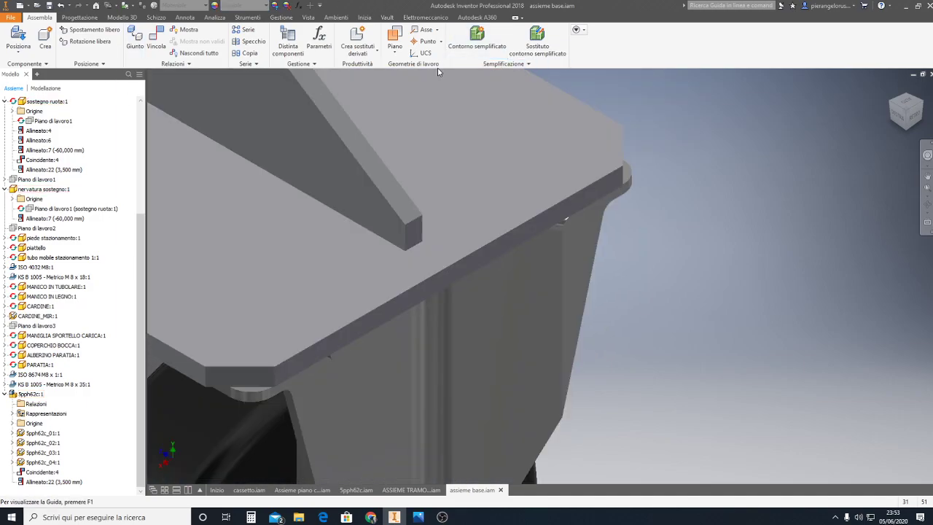
# Flush-align the caster plate's front edge face with the support edge, then orbit to check.
pyautogui.click(164, 45)
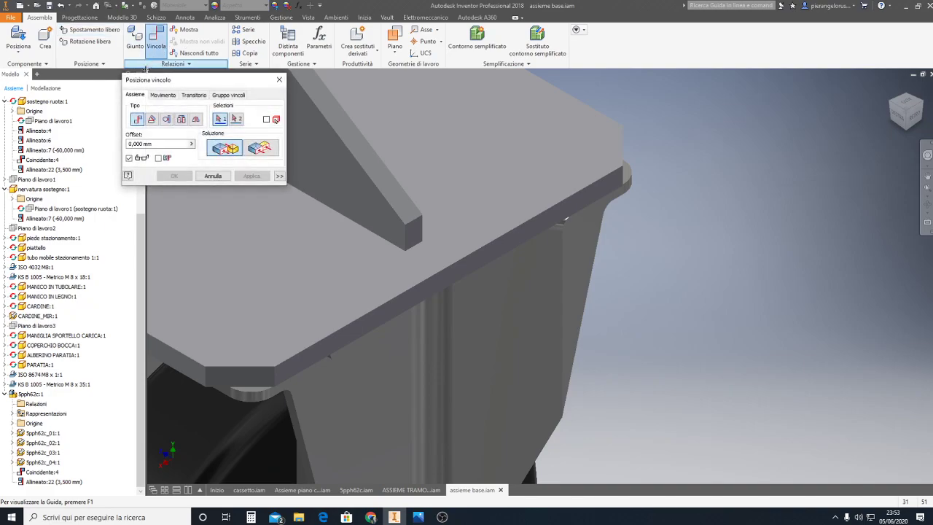
pyautogui.click(263, 150)
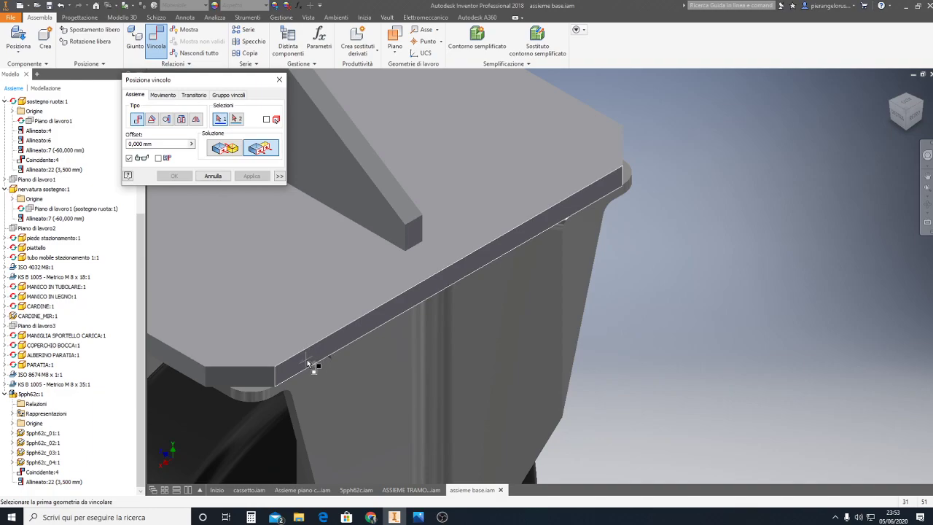
pyautogui.click(313, 382)
pyautogui.click(312, 383)
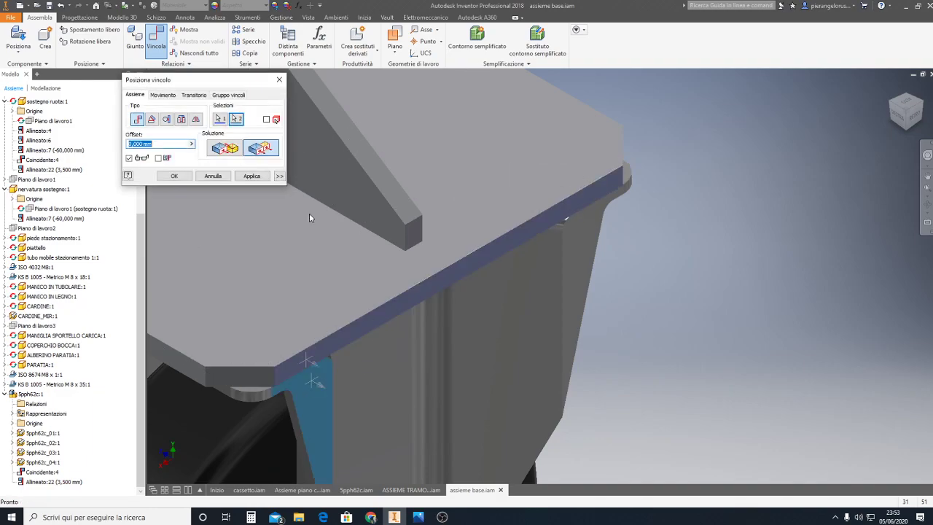
pyautogui.click(256, 177)
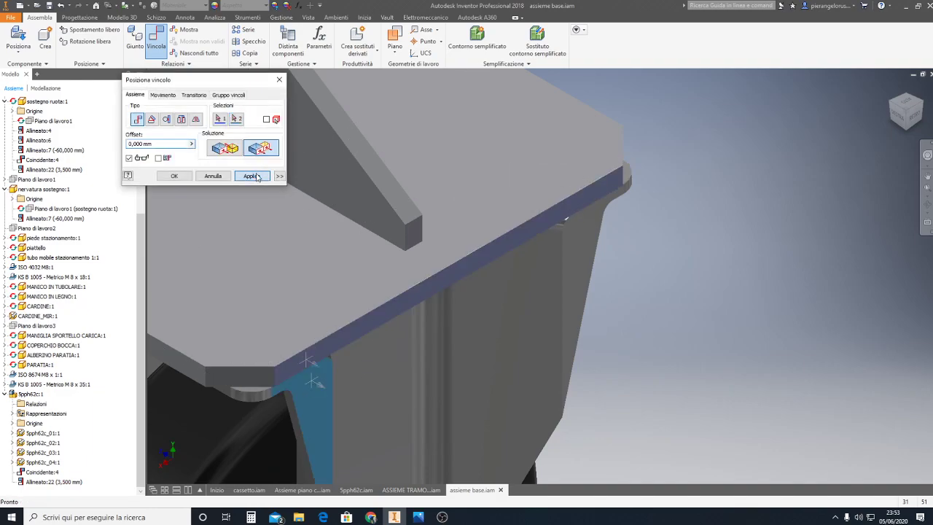
pyautogui.click(279, 78)
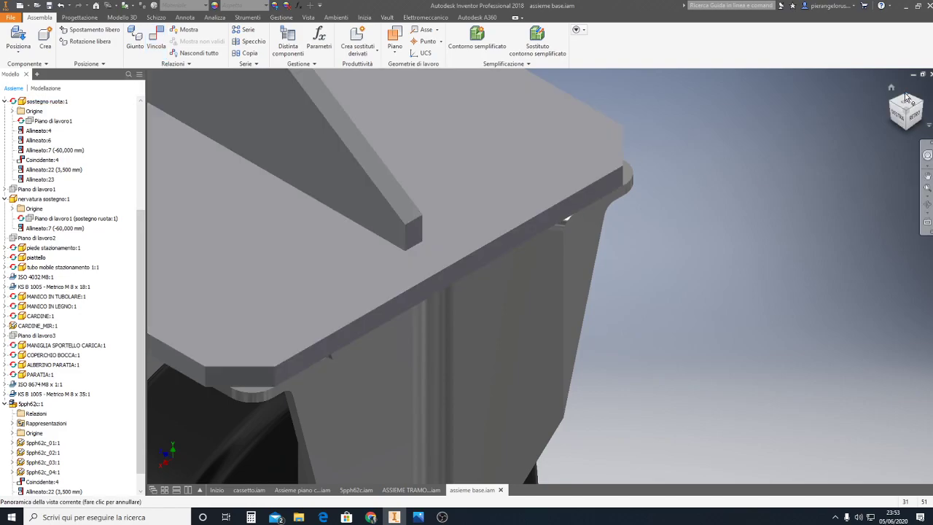
pyautogui.keyDown('shift'); pyautogui.moveTo(723, 249); pyautogui.dragTo(387, 365, button='middle'); pyautogui.keyUp('shift')
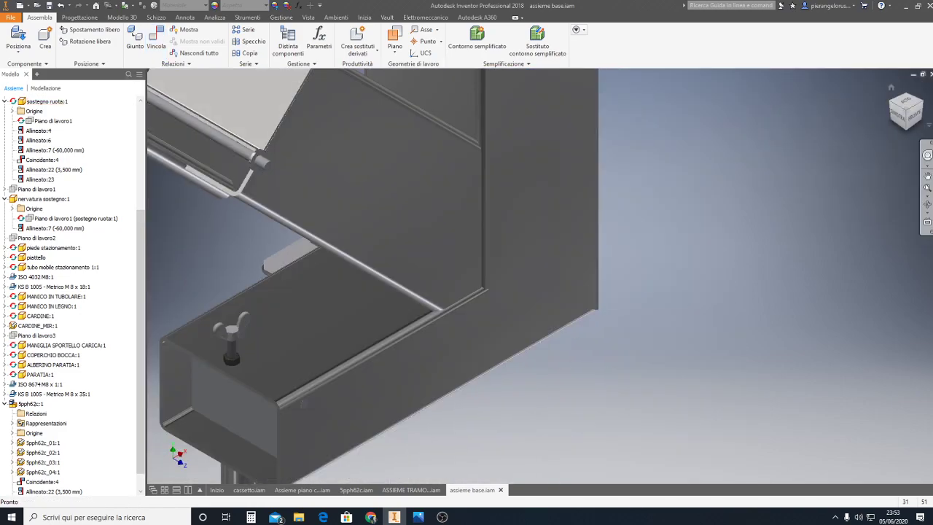
pyautogui.click(894, 107)
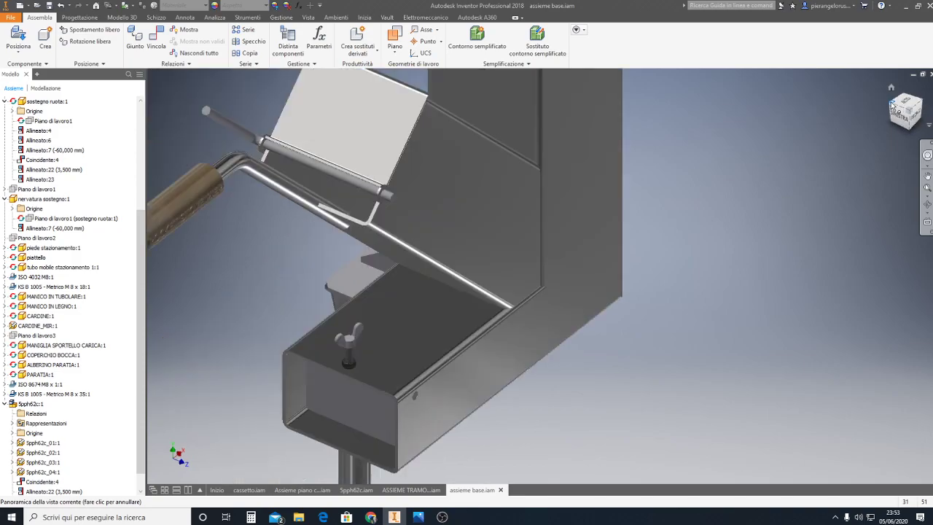
pyautogui.scroll(5, 452, 310)
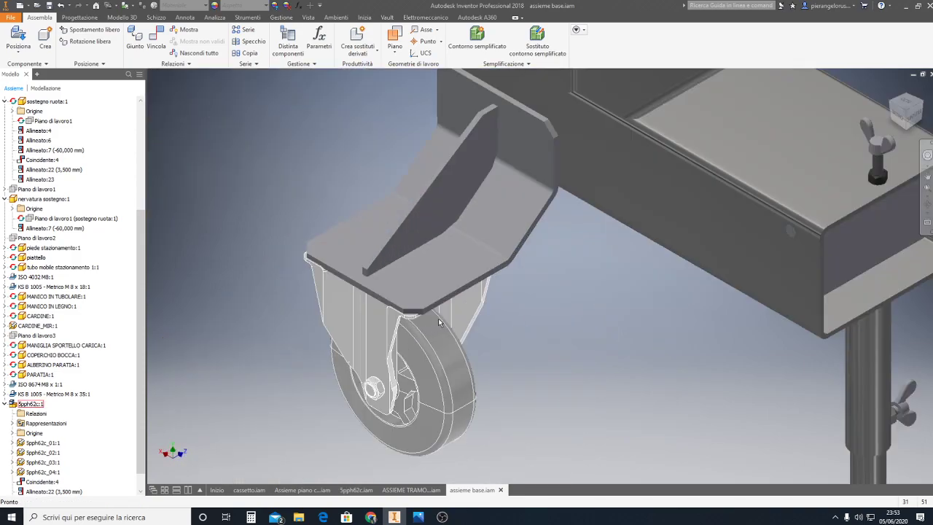
pyautogui.scroll(3, 395, 329)
pyautogui.scroll(2, 361, 305)
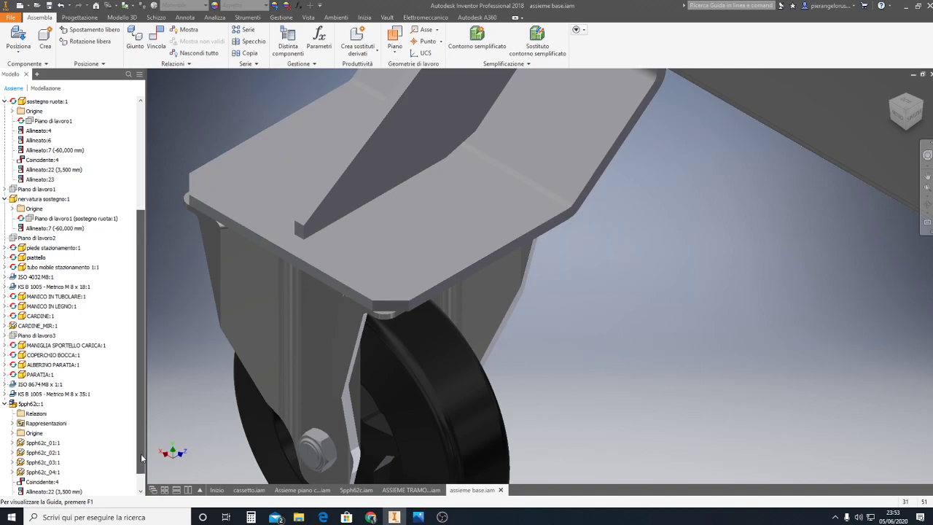
# Set Allineato:23's offset to 3,5 mm, then change it to -3,5 mm.
pyautogui.scroll(-1, 143, 458)
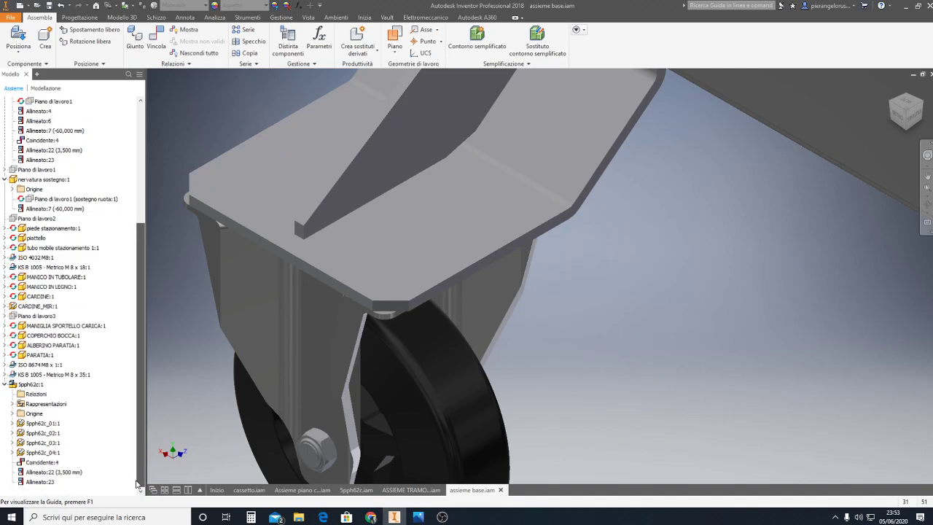
pyautogui.doubleClick(40, 482)
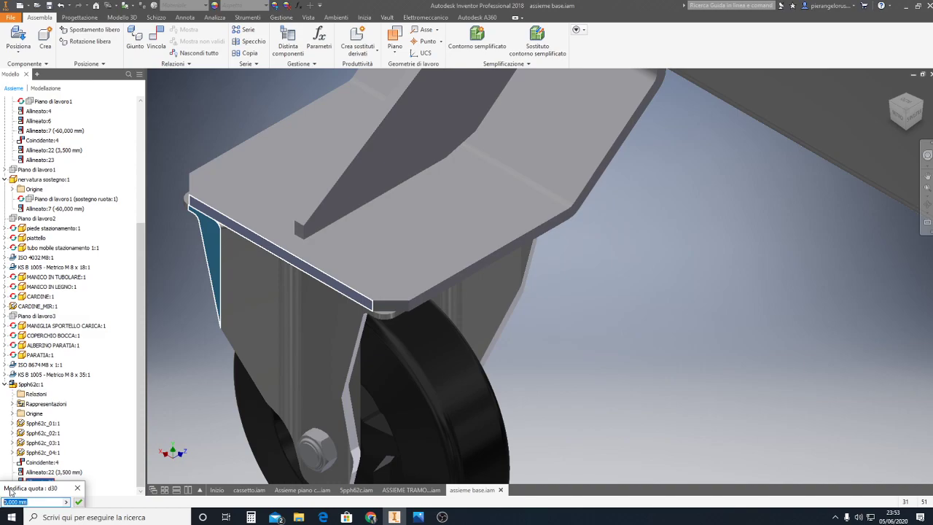
pyautogui.write('3.5')
pyautogui.click(78, 502)
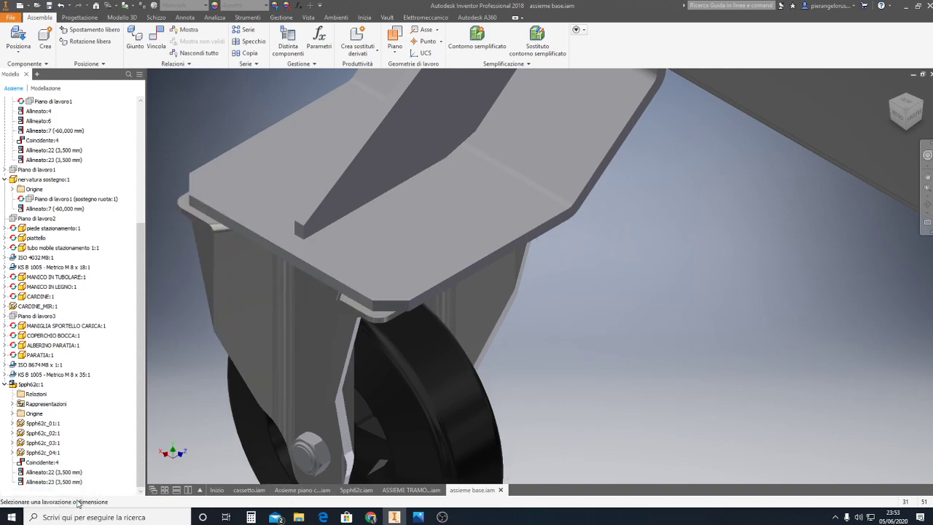
pyautogui.doubleClick(55, 482)
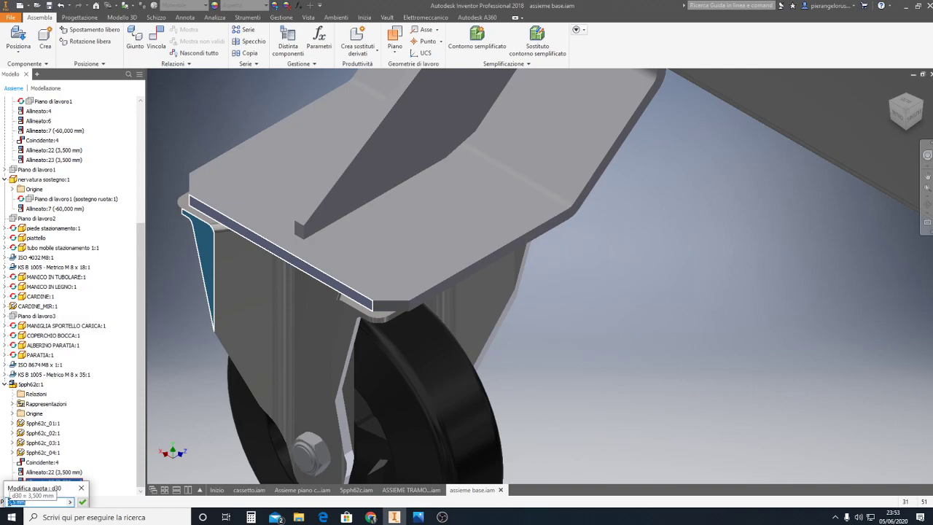
pyautogui.click(9, 502)
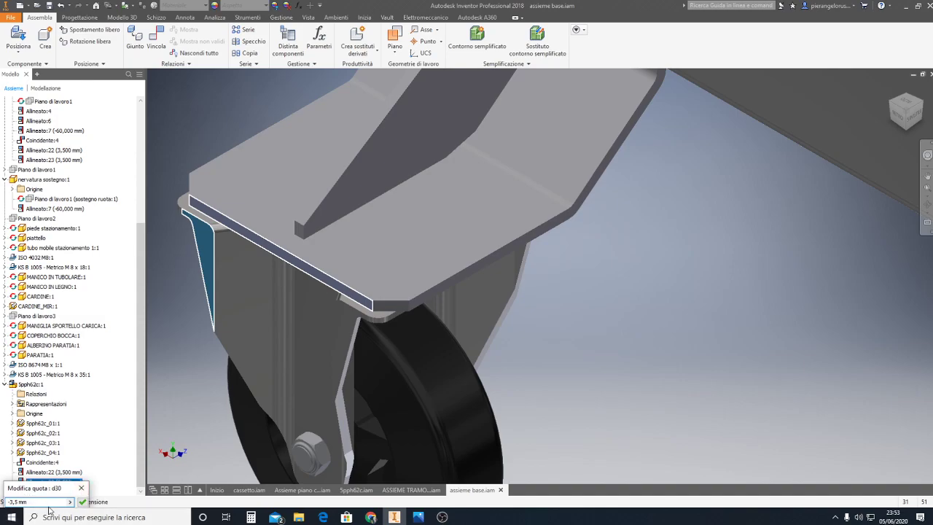
pyautogui.click(82, 502)
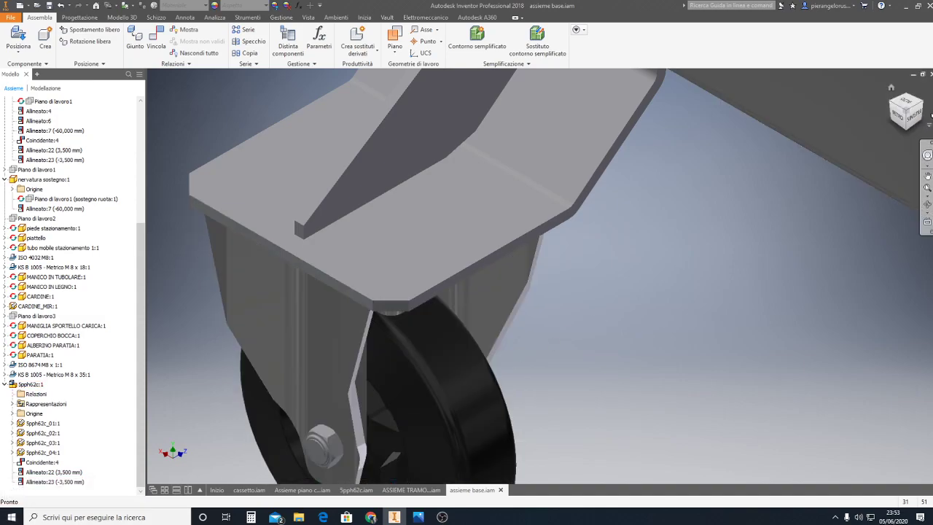
# Check the caster alignment from the left view, then return to the home view.
pyautogui.click(905, 115)
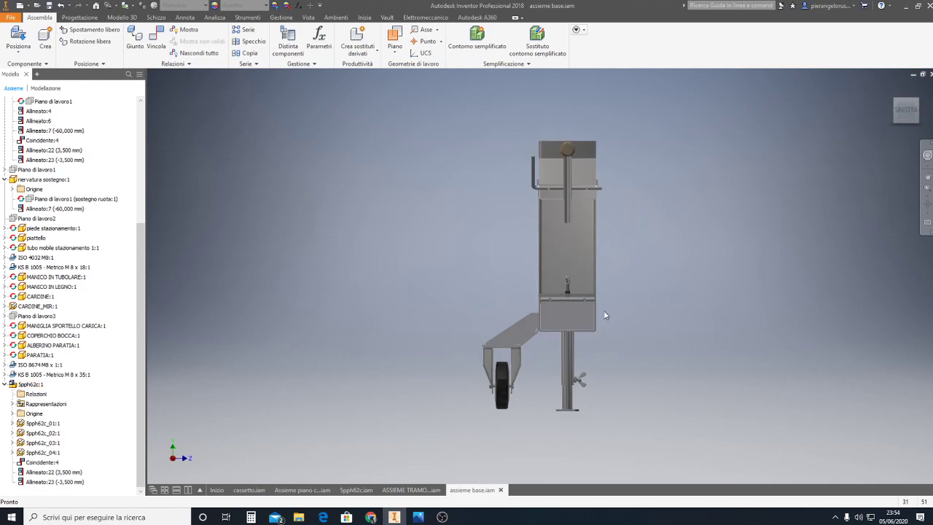
pyautogui.scroll(-5, 583, 328)
pyautogui.scroll(-3, 285, 323)
pyautogui.scroll(-3, 451, 321)
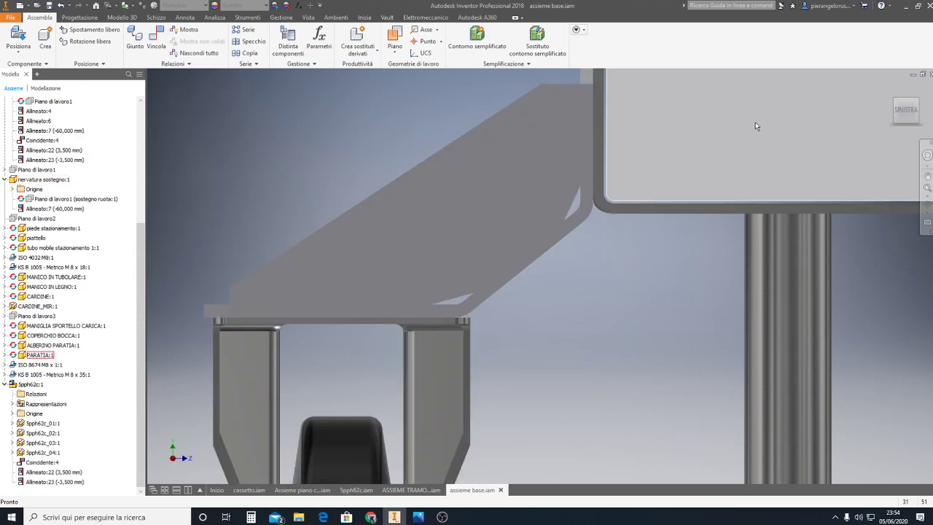
pyautogui.click(897, 106)
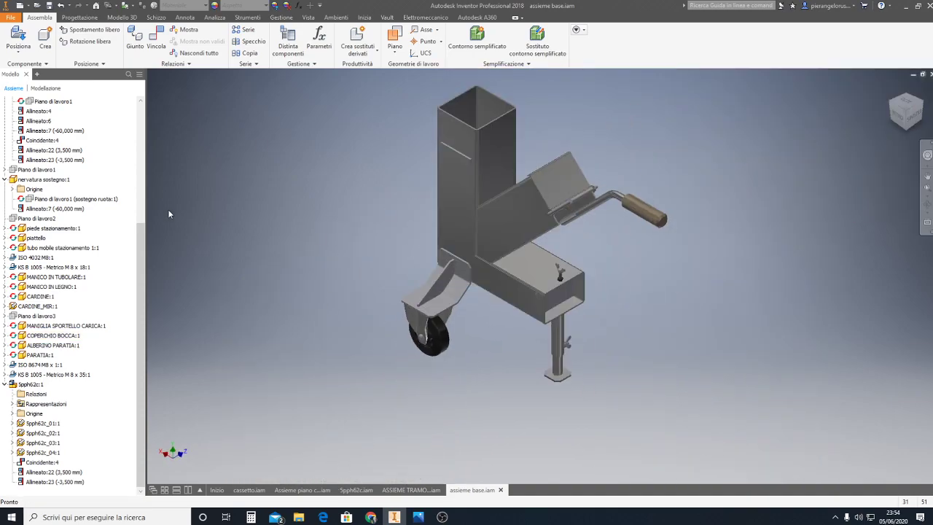
# Edit the wheel support plate and start a 2D sketch on its face.
pyautogui.doubleClick(441, 312)
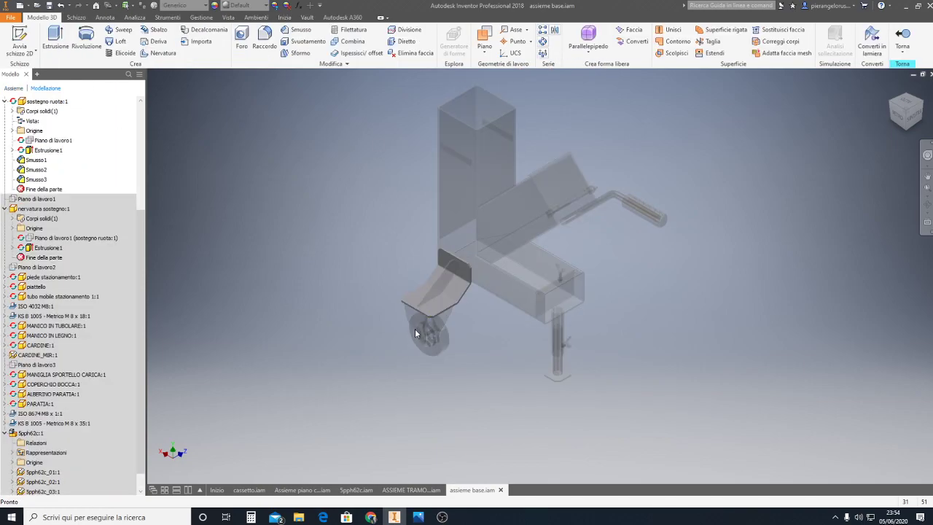
pyautogui.scroll(5, 415, 328)
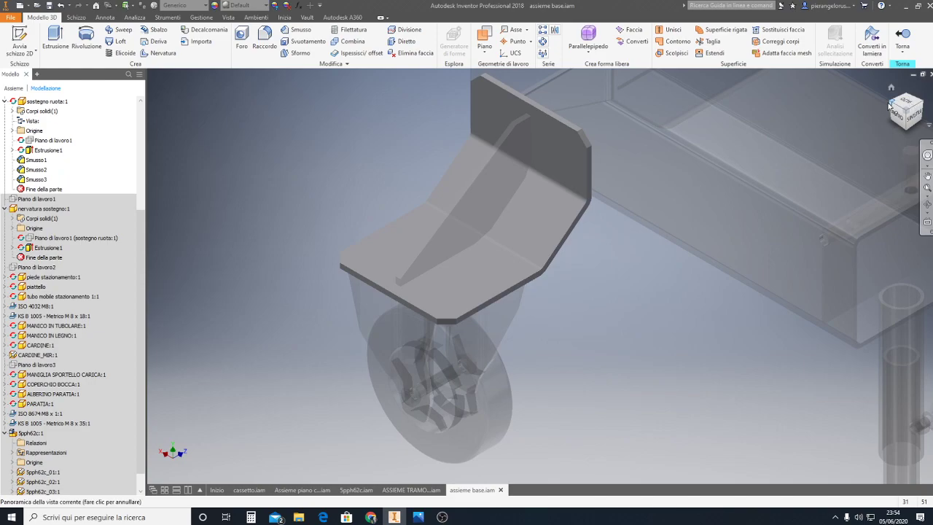
pyautogui.click(907, 104)
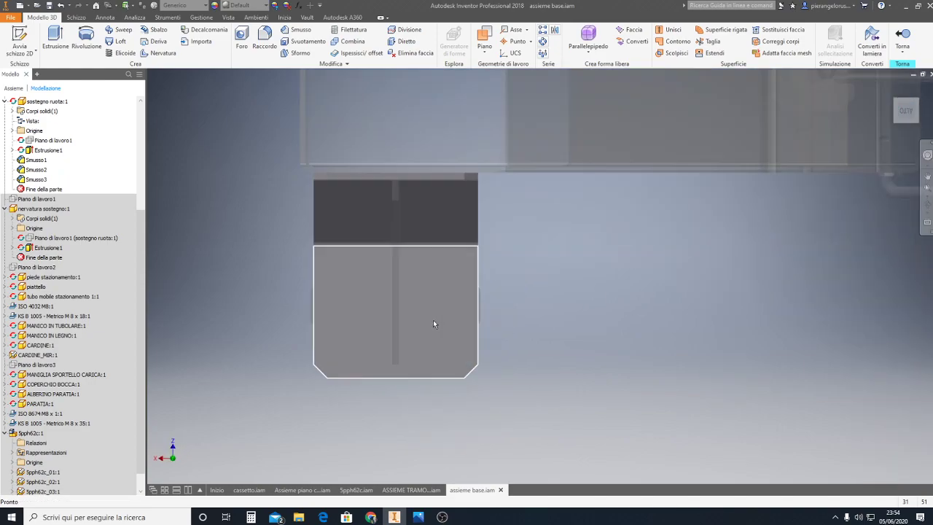
pyautogui.click(7, 52)
pyautogui.click(29, 69)
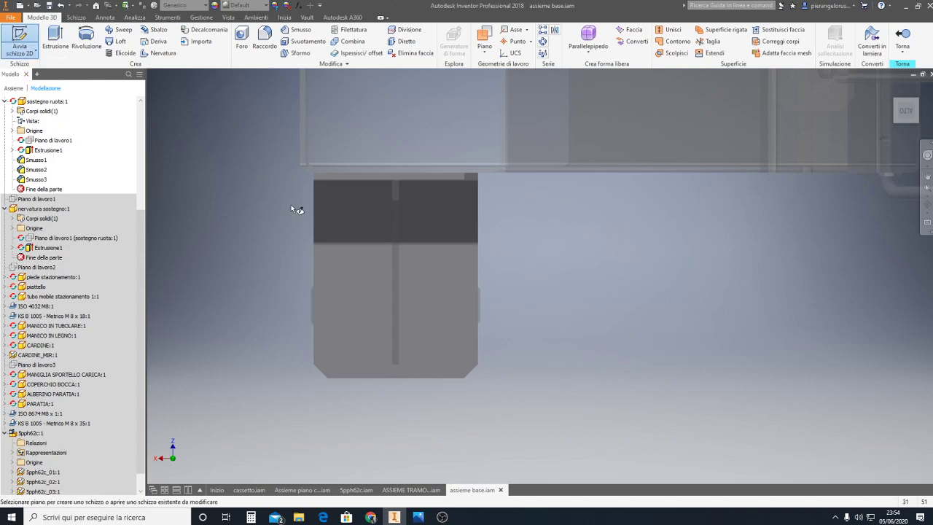
pyautogui.click(342, 284)
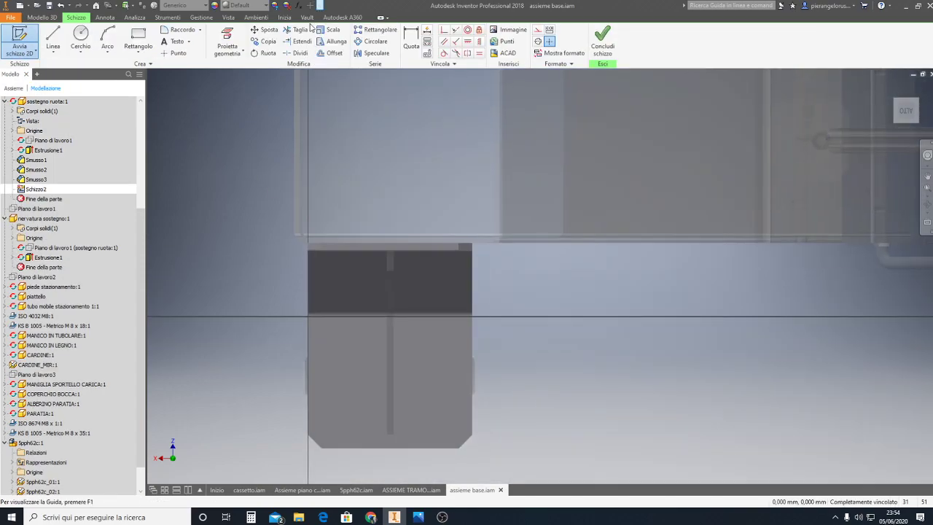
# Project the plate's short corner edges into the new sketch.
pyautogui.click(243, 54)
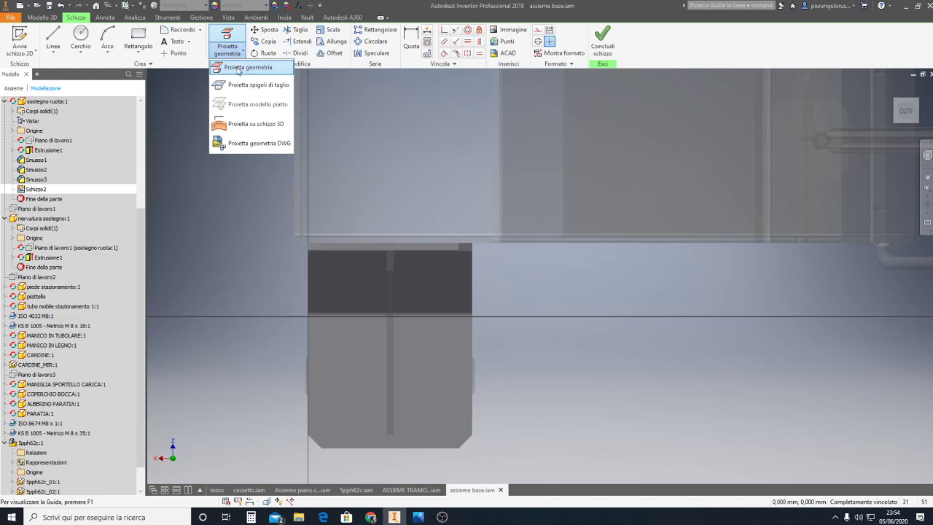
pyautogui.click(241, 67)
pyautogui.scroll(5, 330, 347)
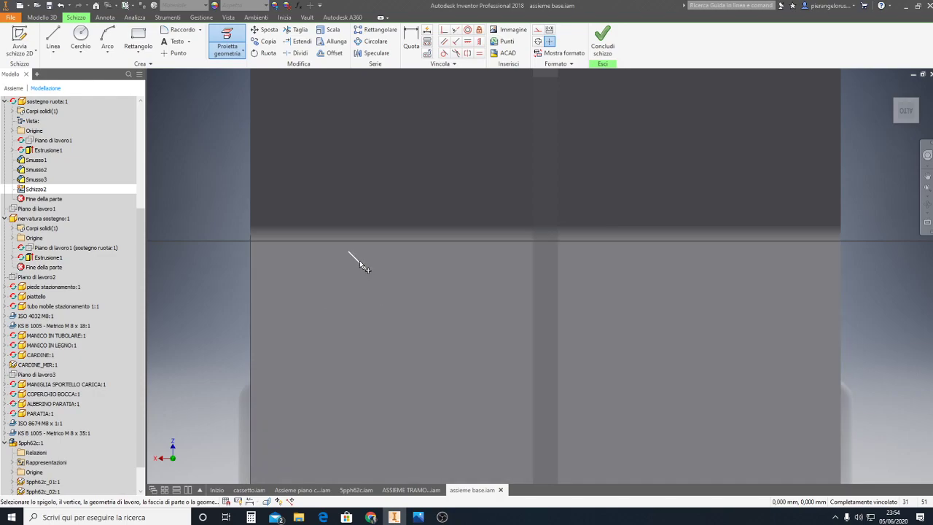
pyautogui.click(359, 260)
pyautogui.click(318, 297)
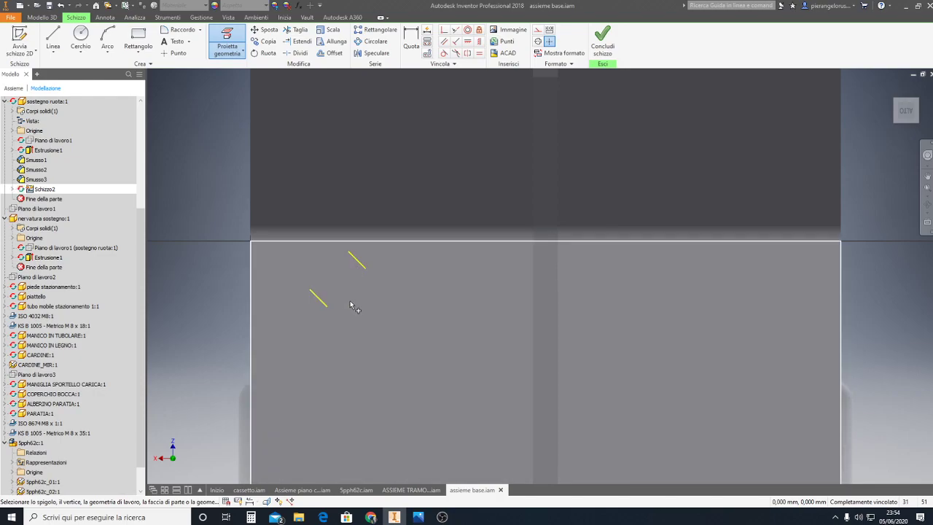
pyautogui.moveTo(352, 306); pyautogui.dragTo(243, 121, button='middle')
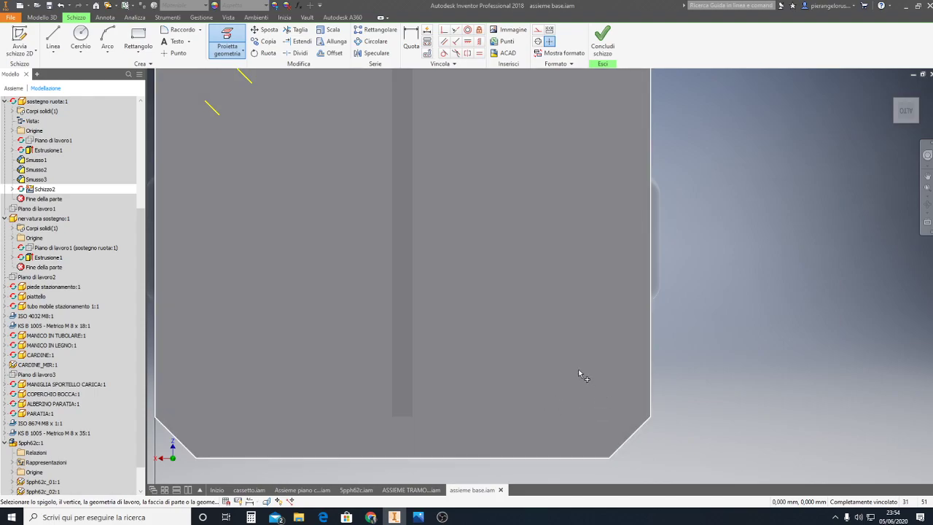
pyautogui.click(560, 403)
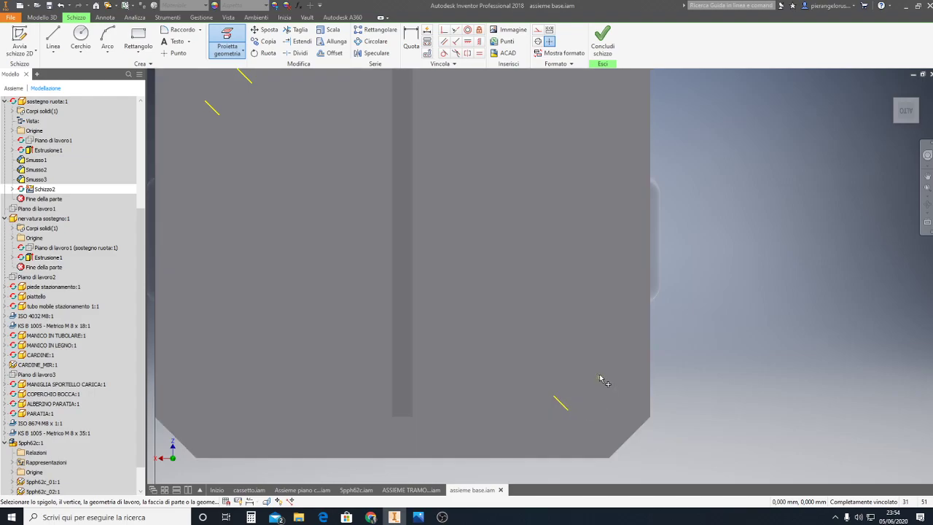
pyautogui.scroll(-3, 579, 329)
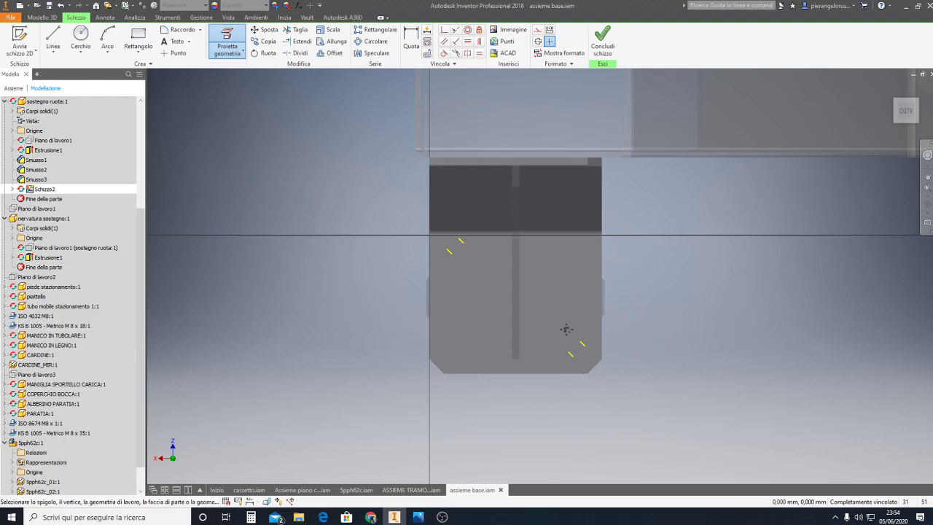
pyautogui.scroll(-1, 566, 329)
pyautogui.scroll(5, 535, 329)
pyautogui.scroll(-1, 534, 330)
pyautogui.scroll(-1, 510, 285)
pyautogui.press('Escape')
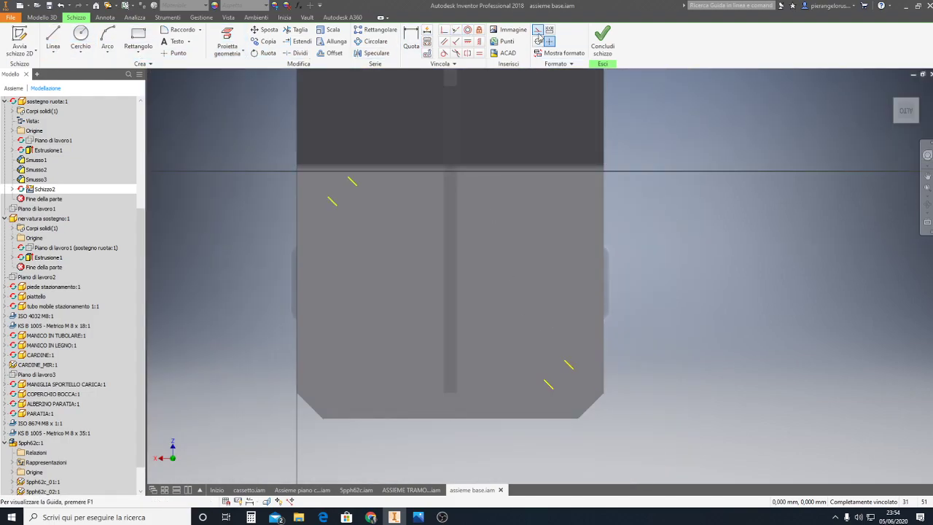
pyautogui.click(53, 38)
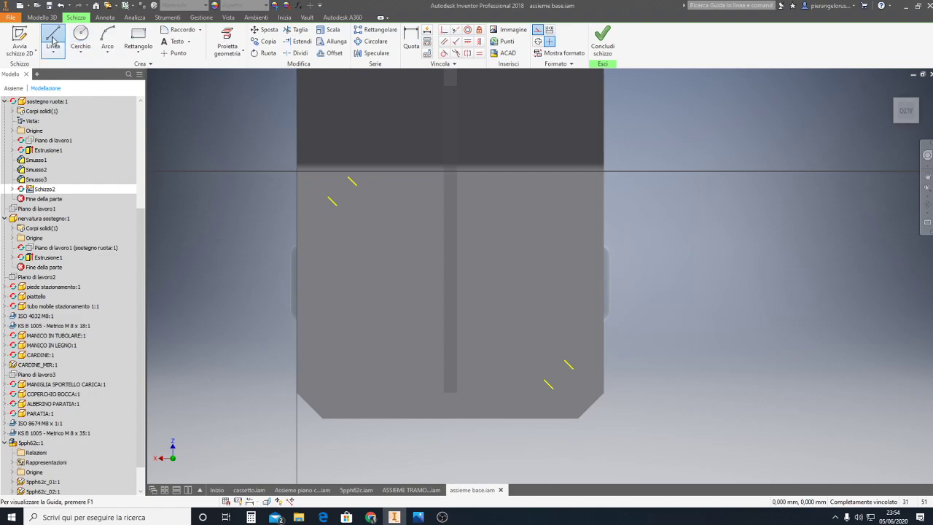
pyautogui.scroll(2, 338, 194)
# Draw diagonal lines between the projected edge pairs at the top-left and lower-right corners.
pyautogui.click(320, 202)
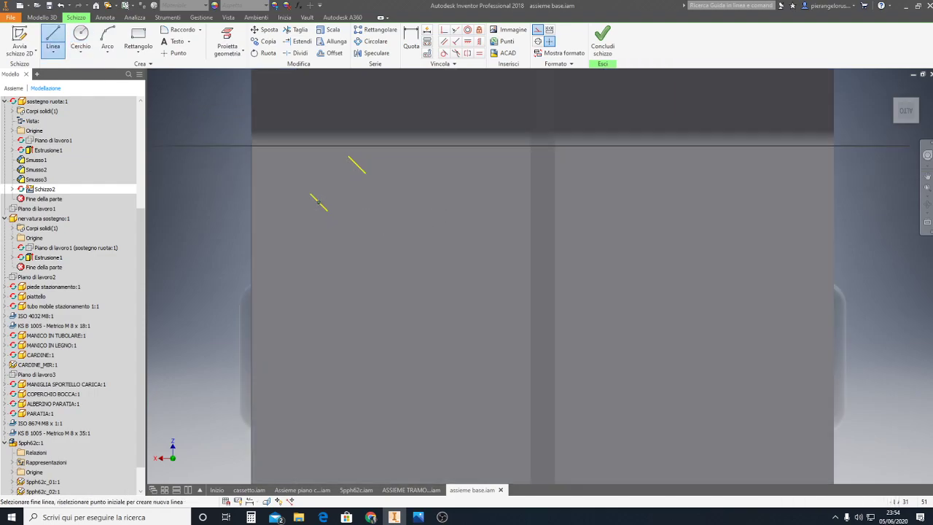
pyautogui.click(356, 165)
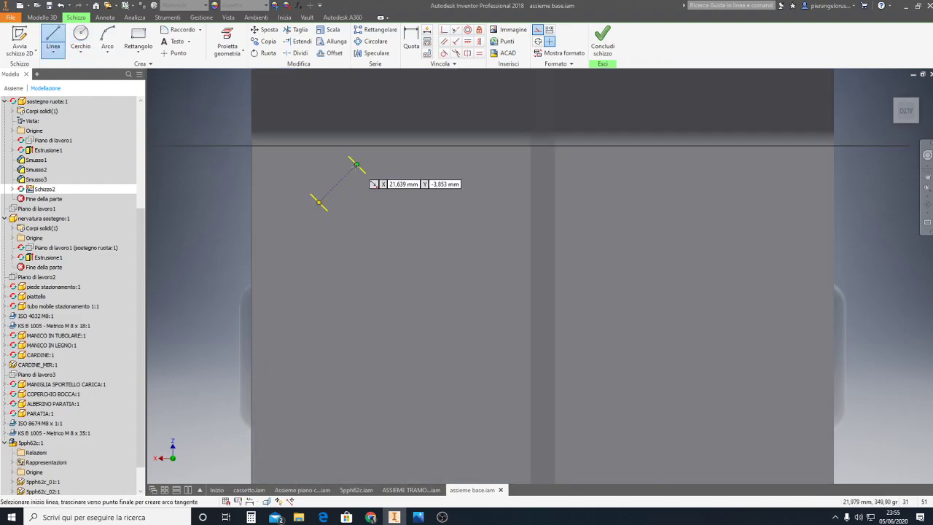
pyautogui.moveTo(519, 209); pyautogui.dragTo(413, 149, button='middle')
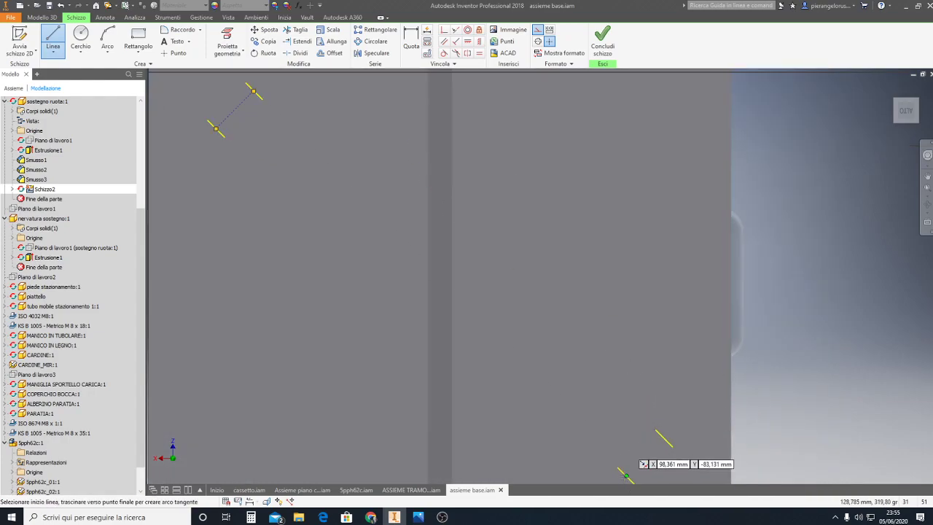
pyautogui.click(626, 481)
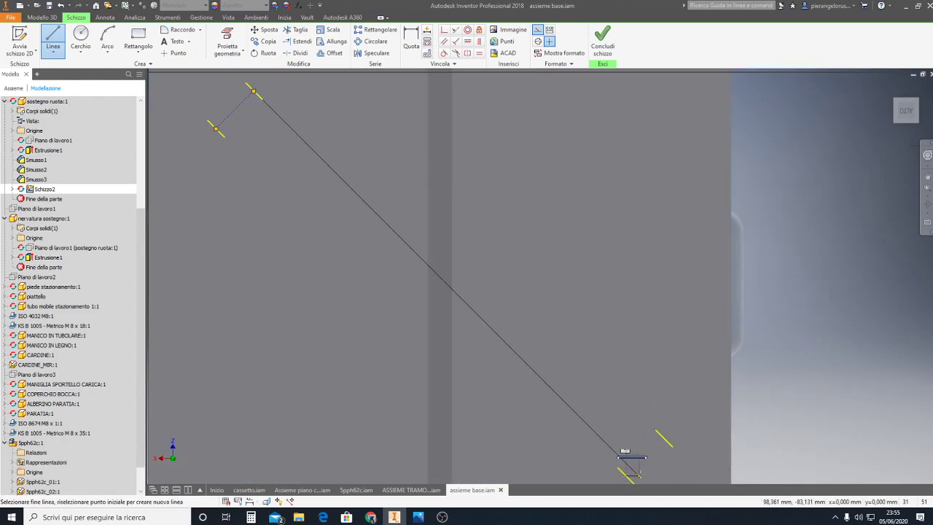
pyautogui.click(664, 437)
pyautogui.press('Escape')
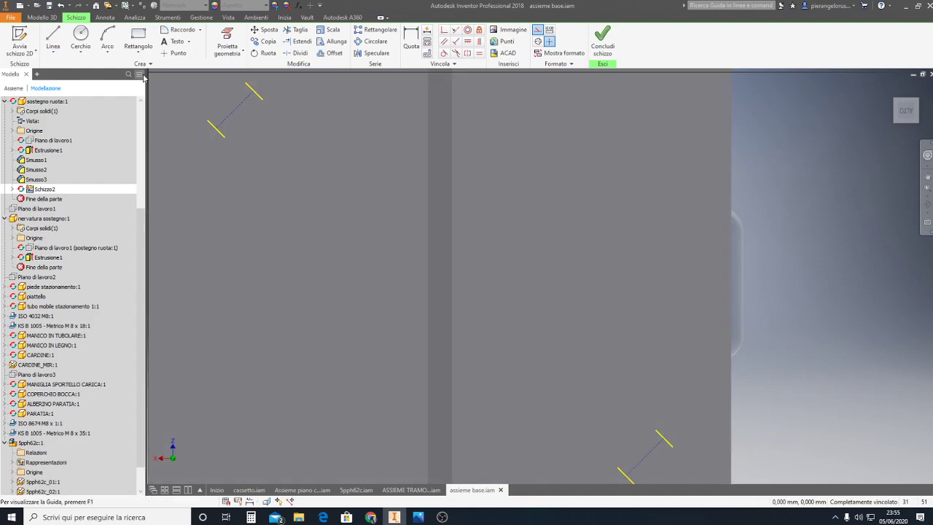
# Draw circles centred on the top-left and lower-right diagonal lines.
pyautogui.click(81, 36)
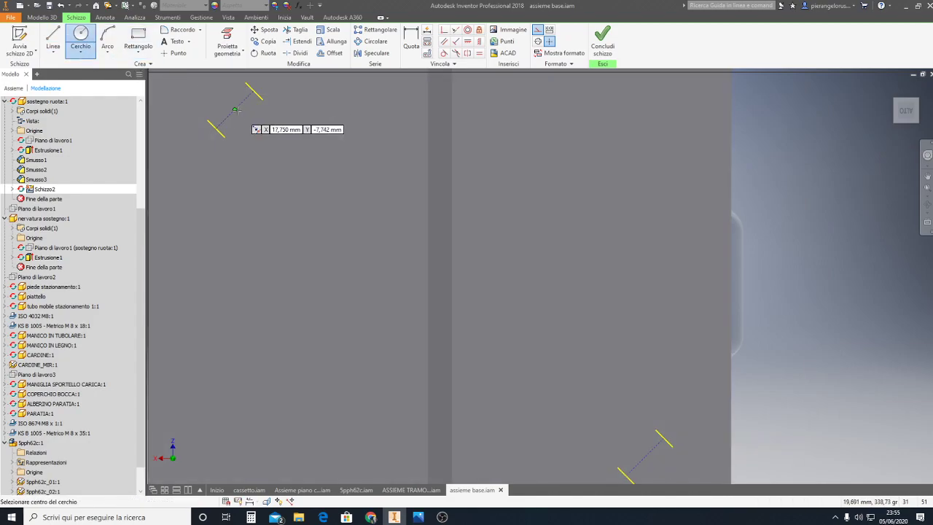
pyautogui.press('Escape')
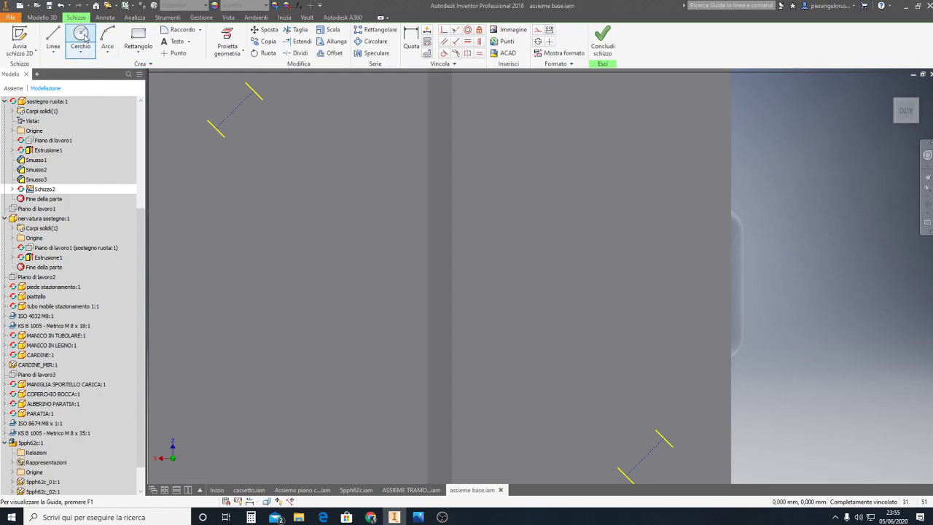
pyautogui.click(81, 35)
pyautogui.click(235, 110)
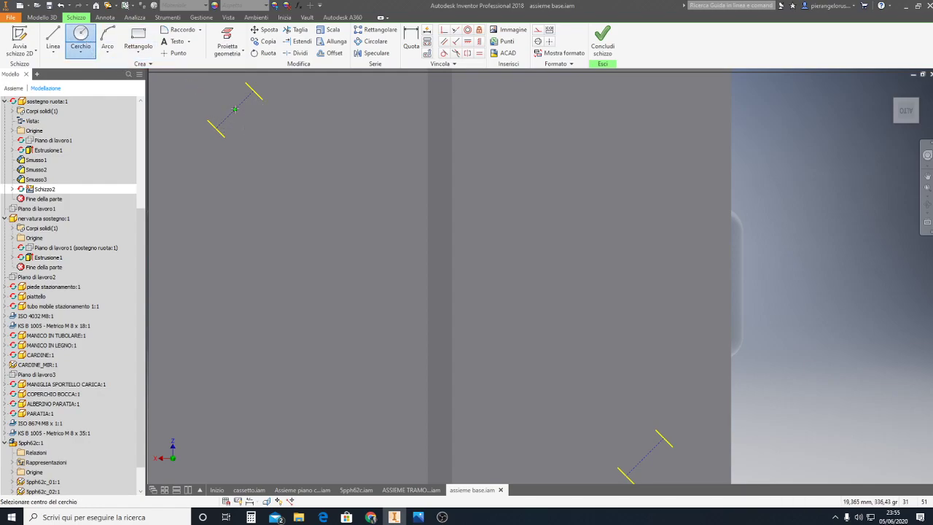
pyautogui.click(216, 129)
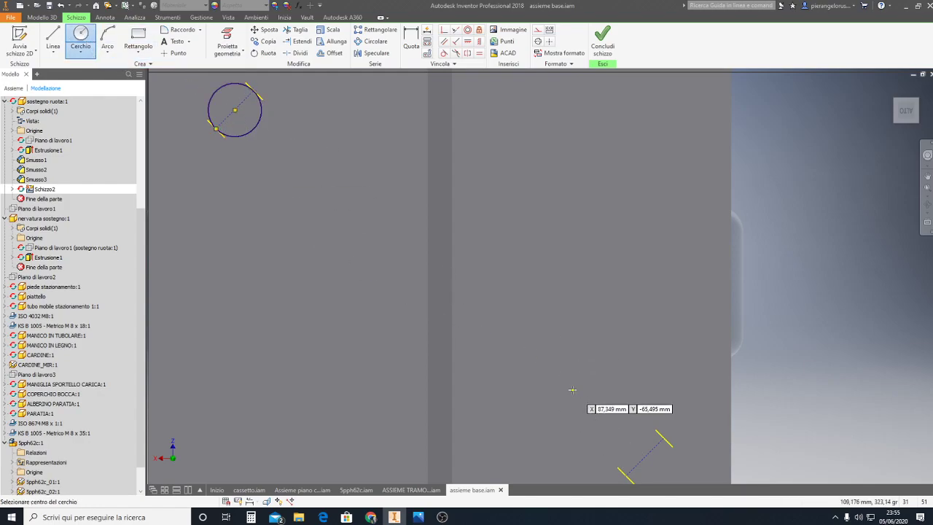
pyautogui.click(644, 456)
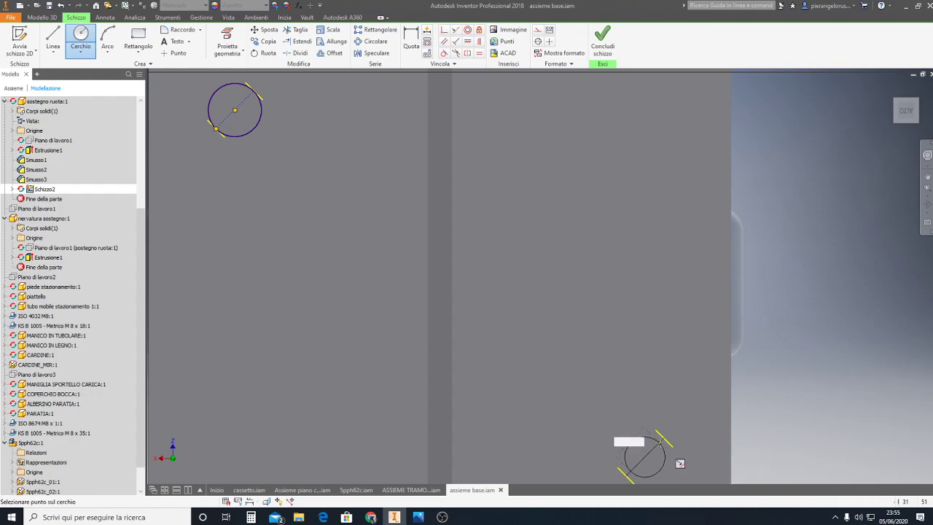
pyautogui.click(663, 438)
pyautogui.scroll(2, 656, 357)
pyautogui.scroll(1, 652, 342)
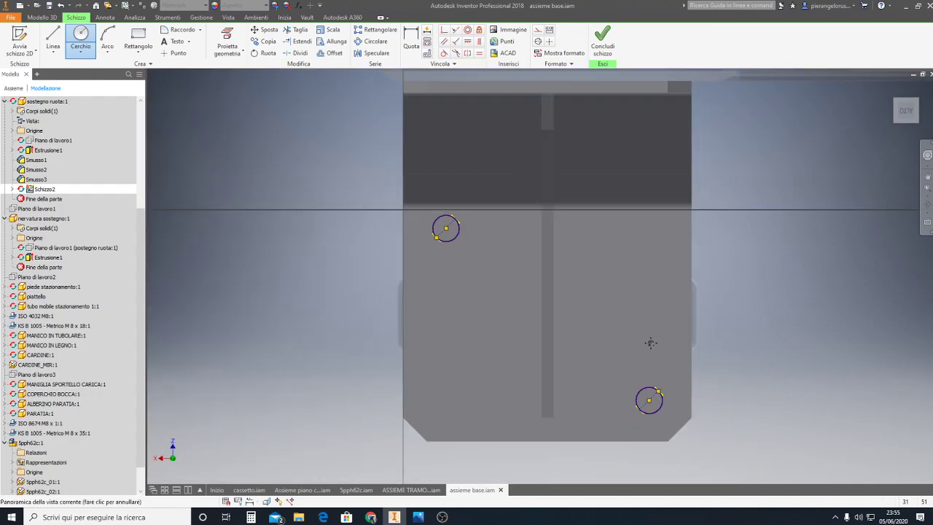
pyautogui.moveTo(649, 342); pyautogui.dragTo(618, 341, button='middle')
# Add 11 mm circles at the top-right and lower-left plate corners.
pyautogui.click(81, 36)
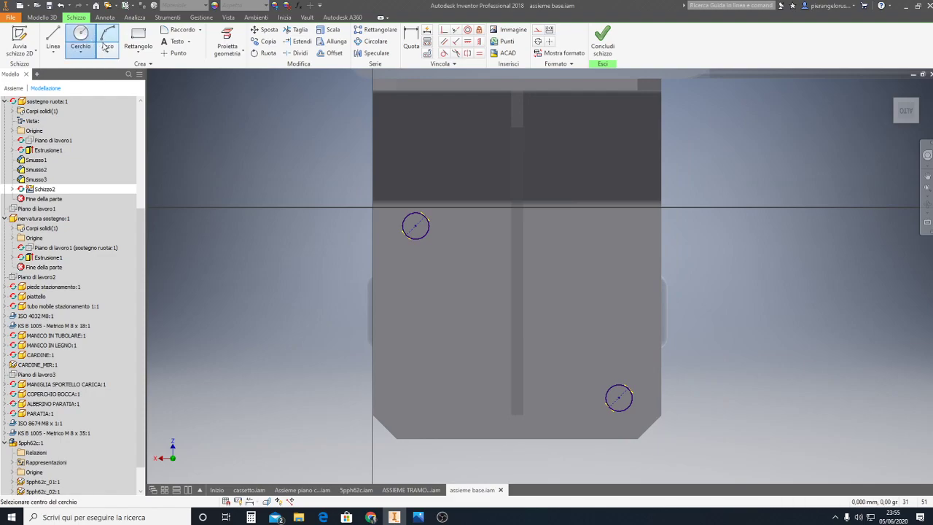
pyautogui.click(618, 225)
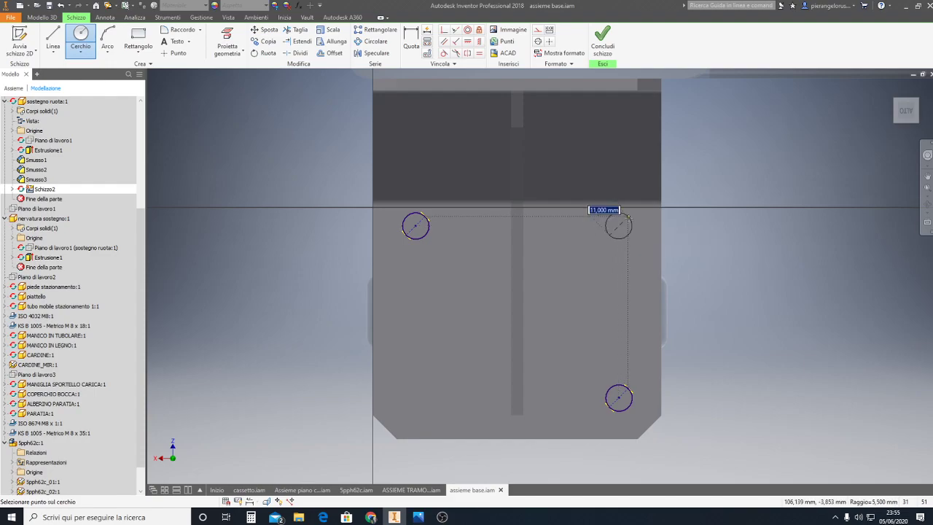
pyautogui.click(619, 211)
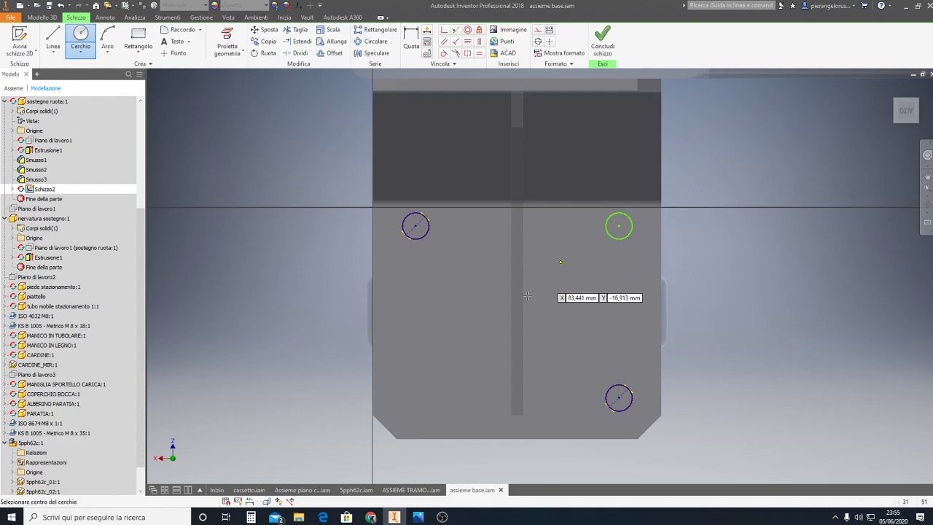
pyautogui.click(414, 398)
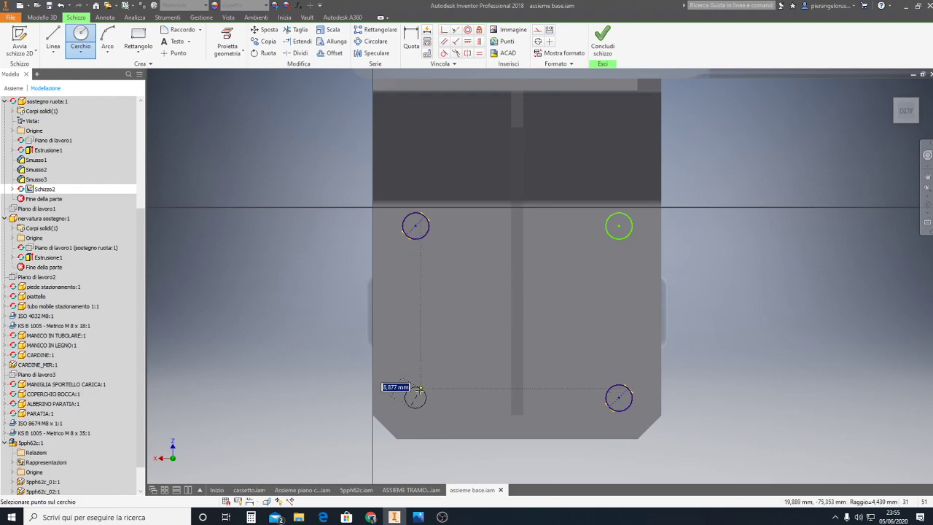
pyautogui.click(420, 387)
pyautogui.press('Escape')
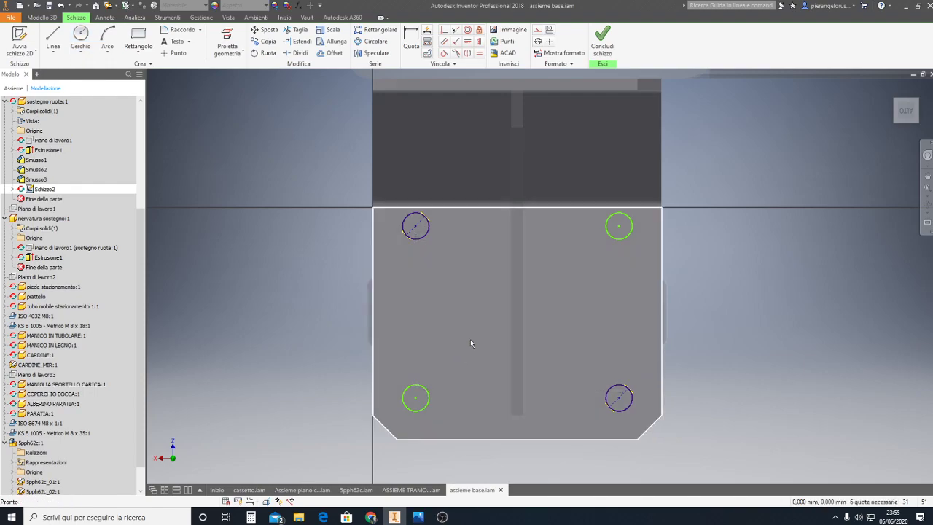
# Vertically align the left circle centres and the right circle centres.
pyautogui.click(481, 41)
pyautogui.click(416, 227)
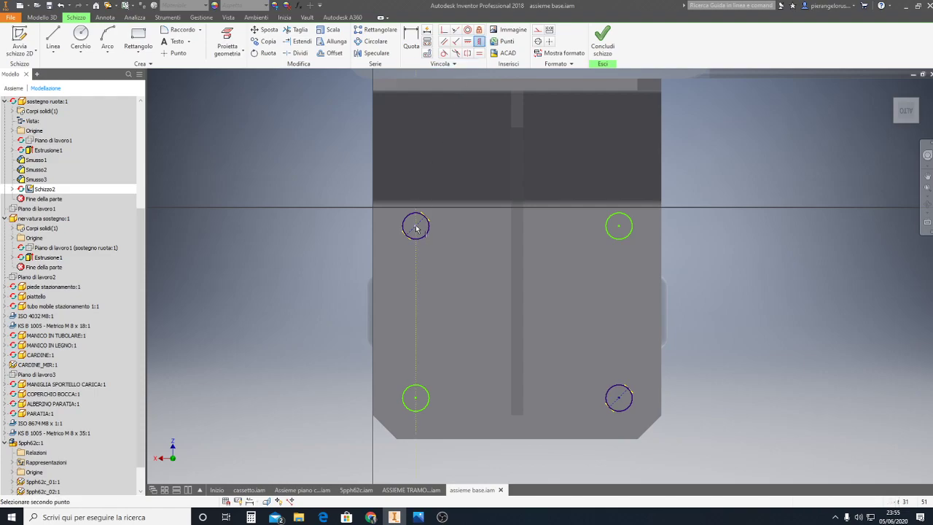
pyautogui.click(416, 399)
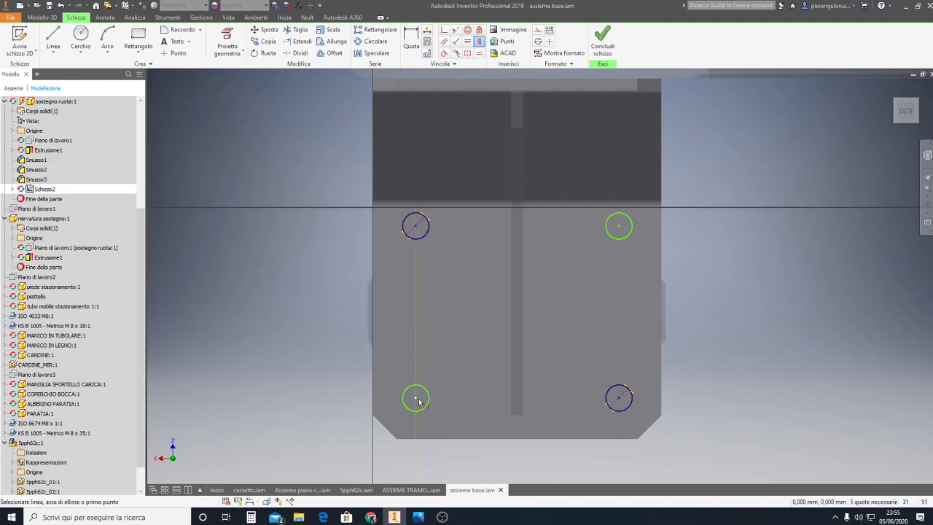
pyautogui.click(416, 228)
pyautogui.click(620, 228)
pyautogui.click(61, 5)
pyautogui.click(619, 228)
pyautogui.click(619, 403)
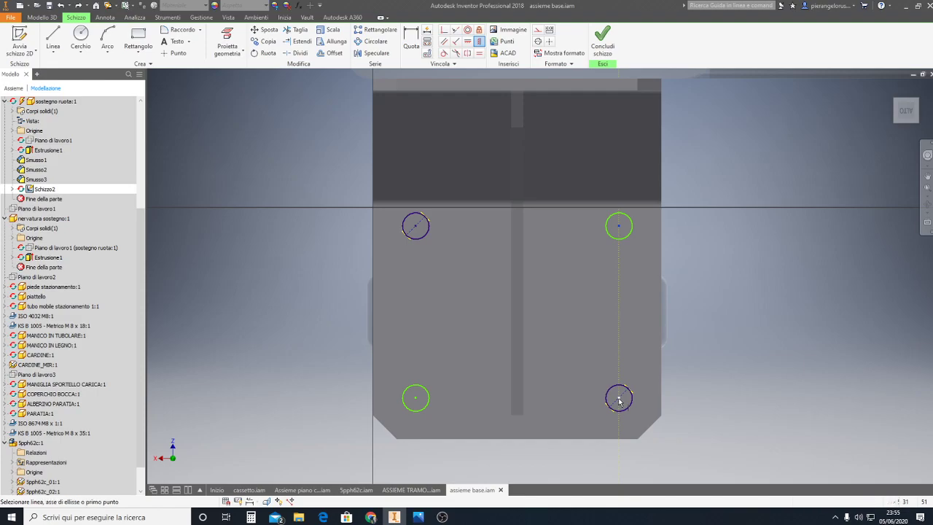
# Horizontally align the top and bottom circle centre pairs, dismissing the duplicate-constraint warnings.
pyautogui.click(467, 40)
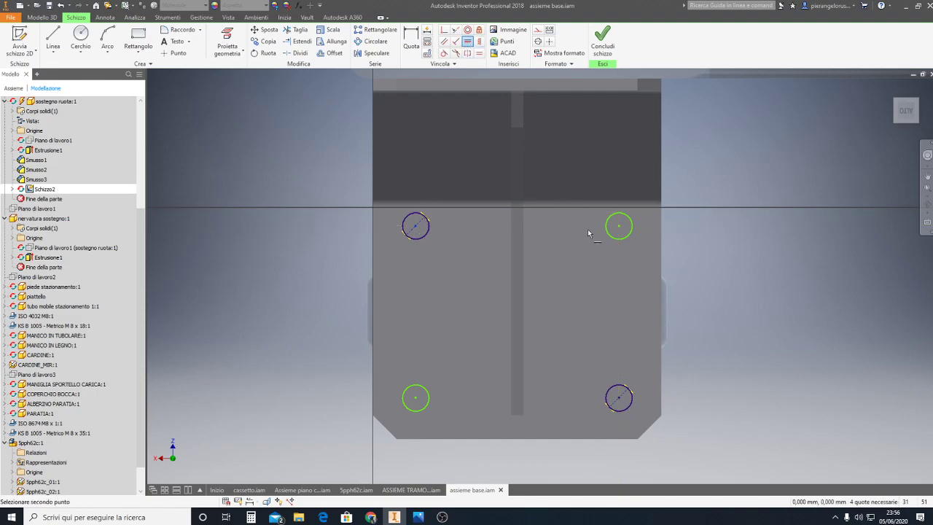
pyautogui.click(619, 229)
pyautogui.click(416, 228)
pyautogui.click(620, 230)
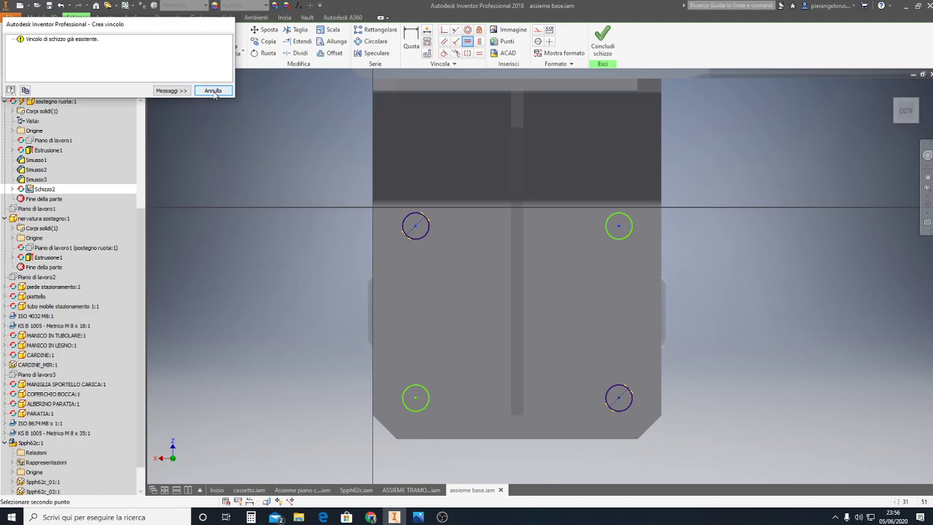
pyautogui.press('Escape')
pyautogui.click(416, 401)
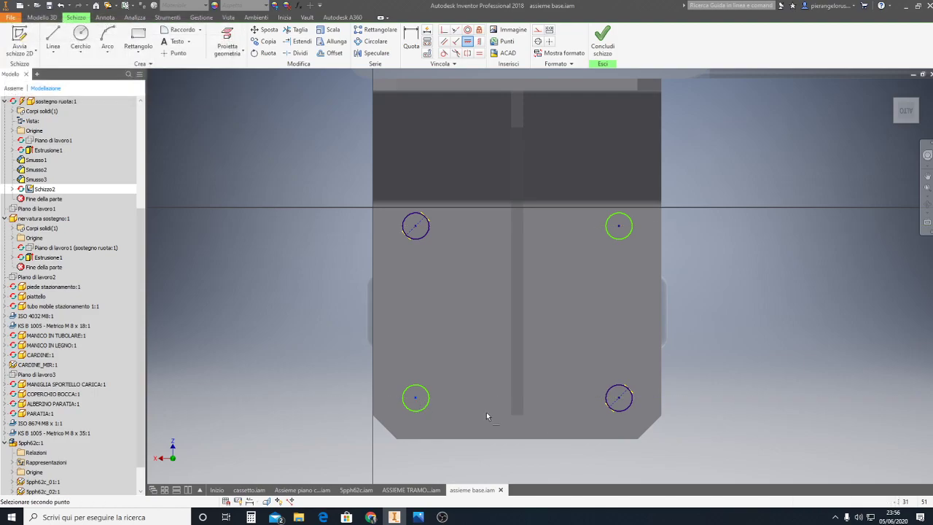
pyautogui.click(619, 400)
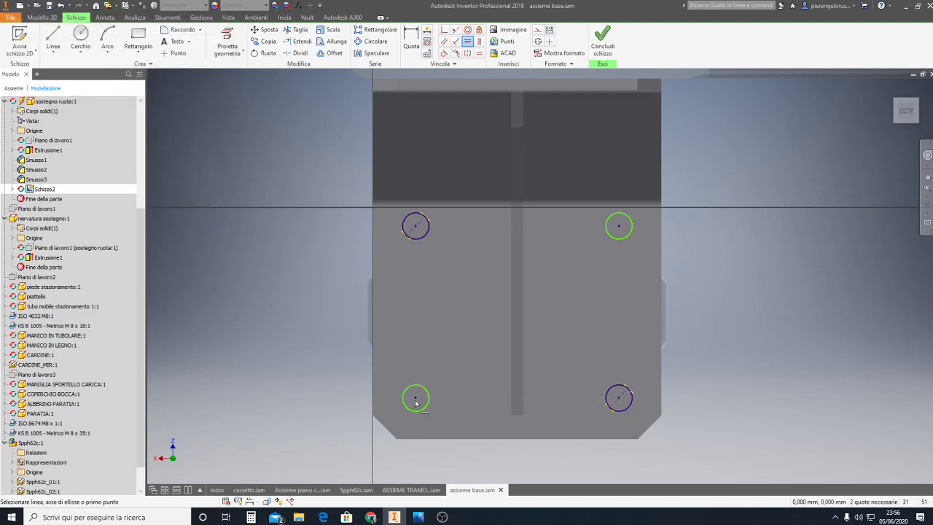
pyautogui.click(416, 401)
pyautogui.click(619, 400)
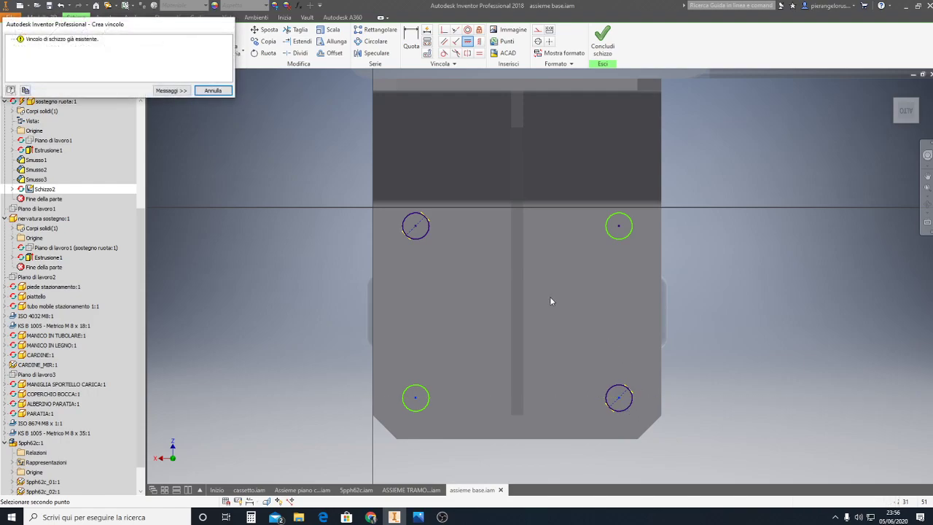
pyautogui.press('Escape')
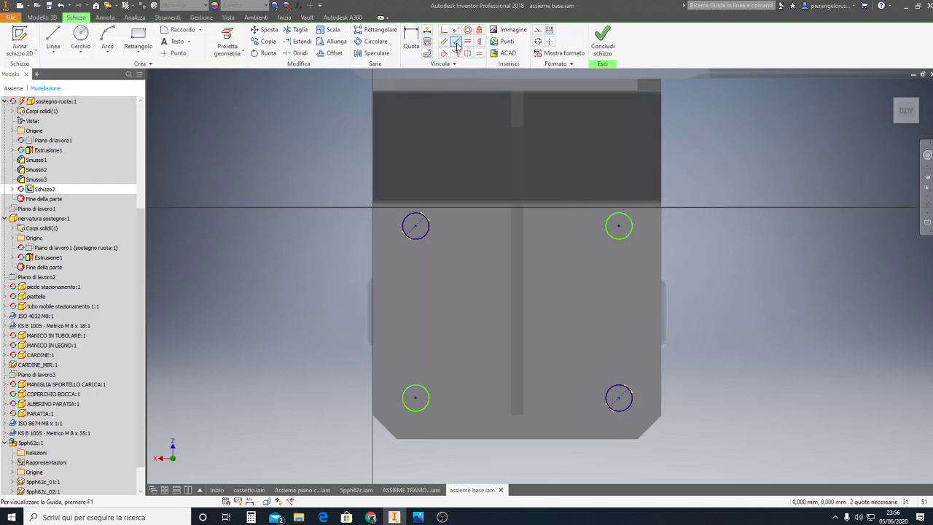
# Make the top circles equal and the bottom circles equal in size.
pyautogui.click(479, 52)
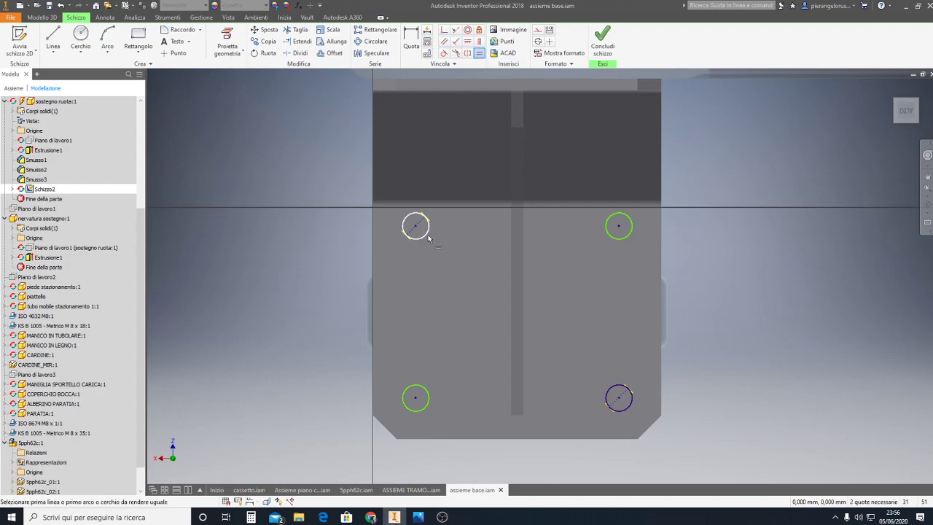
pyautogui.click(429, 238)
pyautogui.click(607, 239)
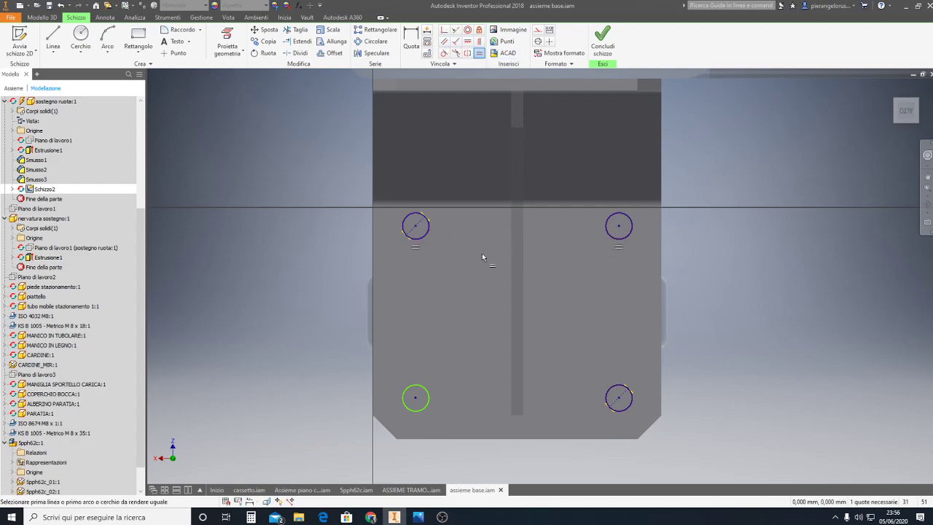
pyautogui.click(420, 395)
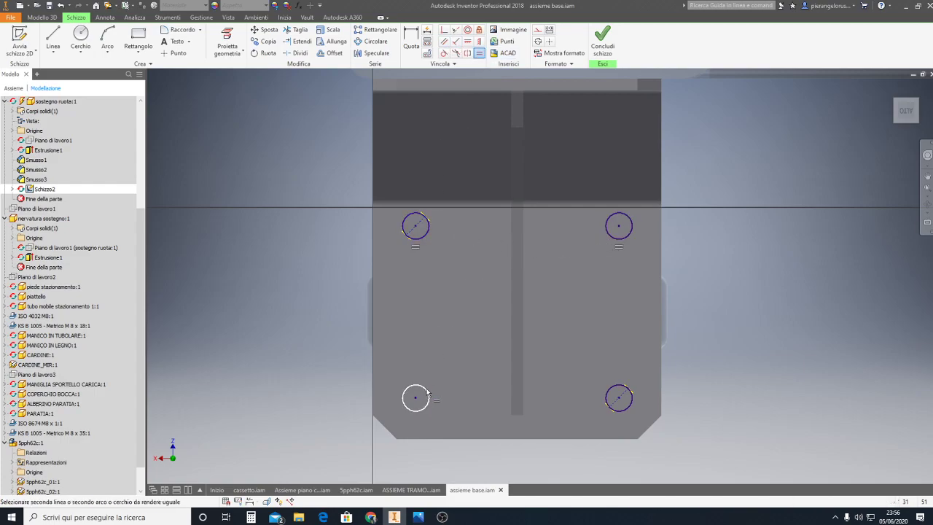
pyautogui.click(611, 393)
pyautogui.press('Escape')
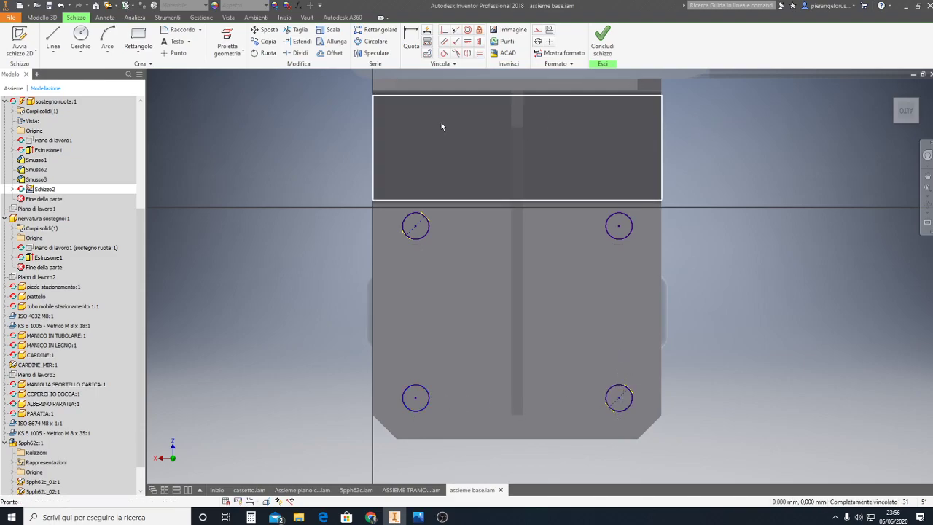
pyautogui.click(411, 38)
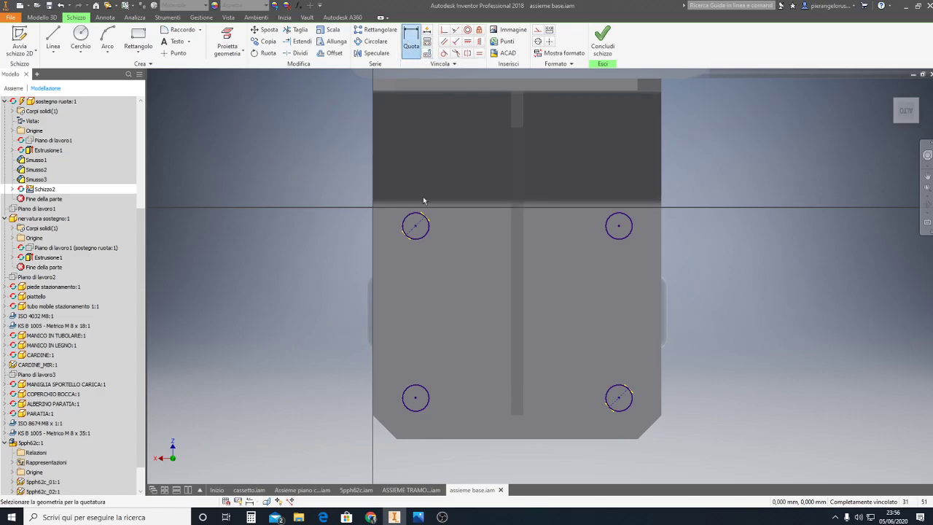
pyautogui.click(413, 229)
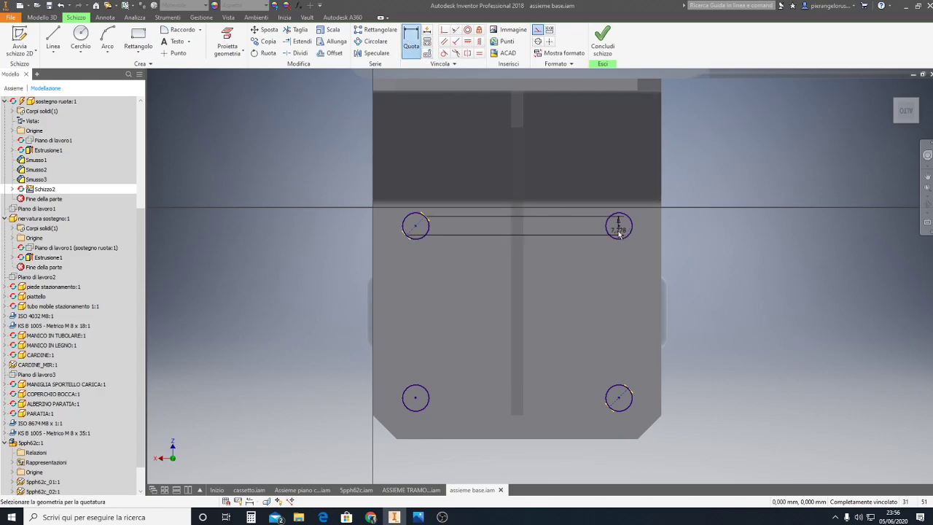
pyautogui.press('Escape')
pyautogui.click(413, 54)
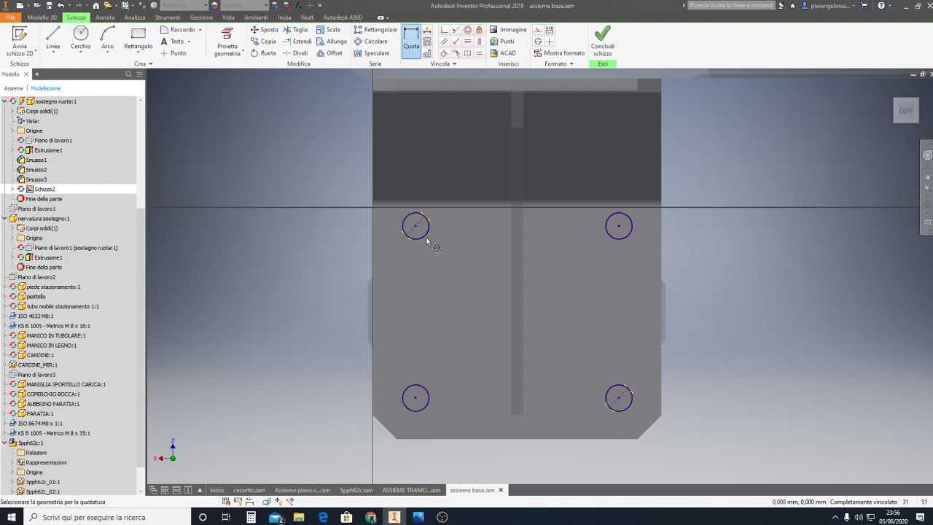
pyautogui.click(619, 229)
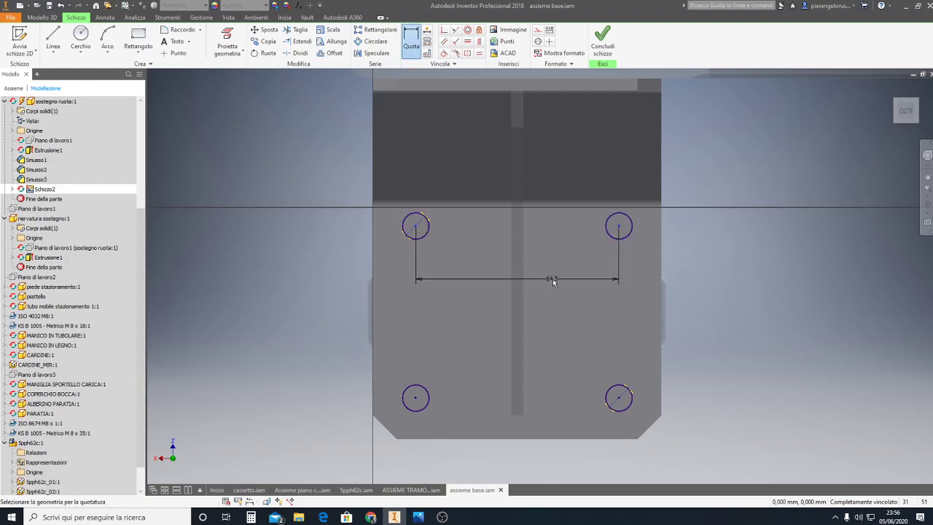
pyautogui.press('Escape')
pyautogui.press('Escape')
pyautogui.click(411, 44)
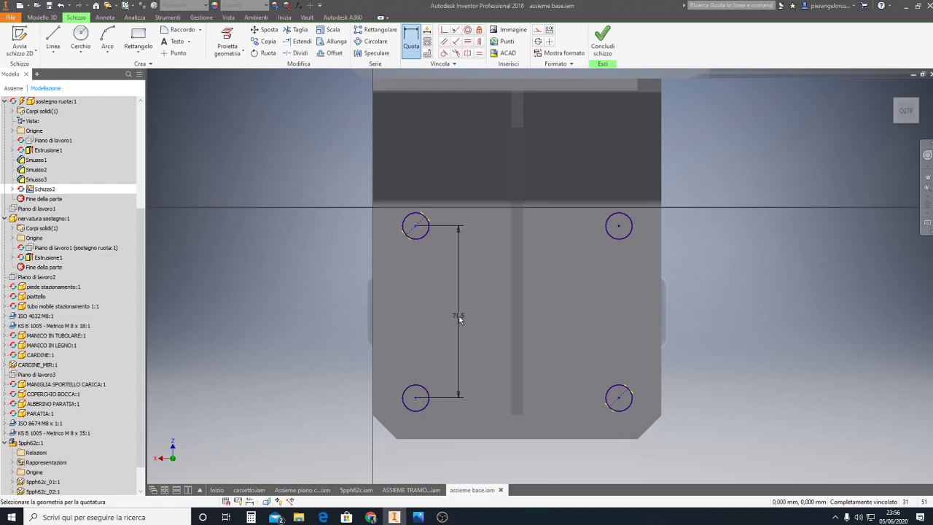
pyautogui.press('Escape')
pyautogui.press('Escape')
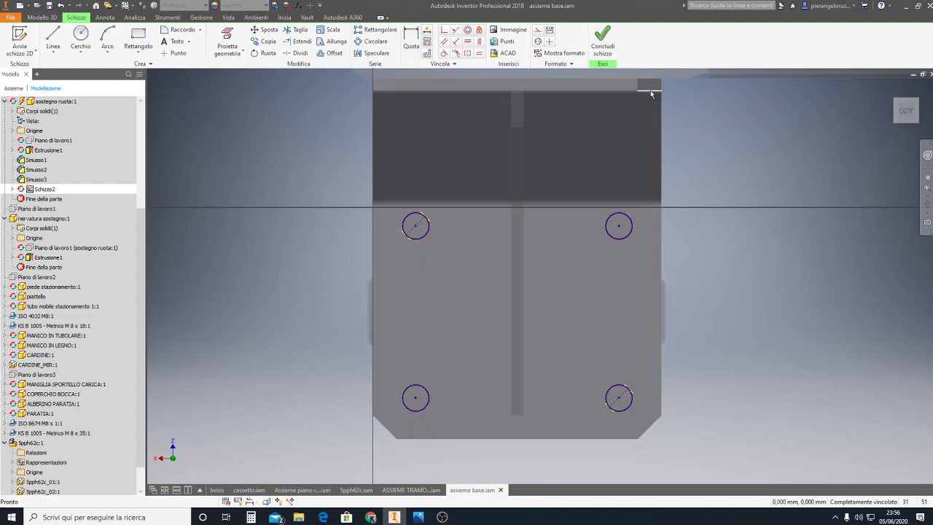
# Finish the sketch and extrude-cut the hole circles through the wheel bracket plate.
pyautogui.click(602, 41)
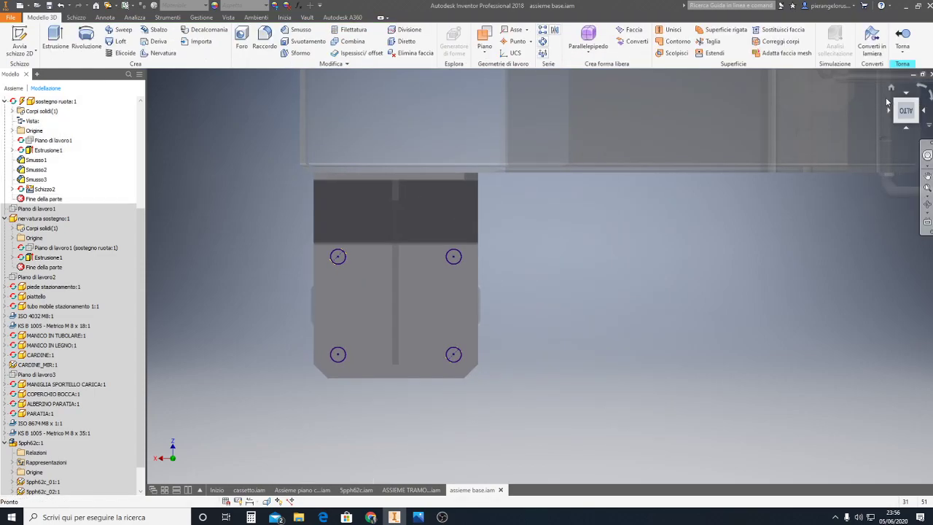
pyautogui.click(903, 48)
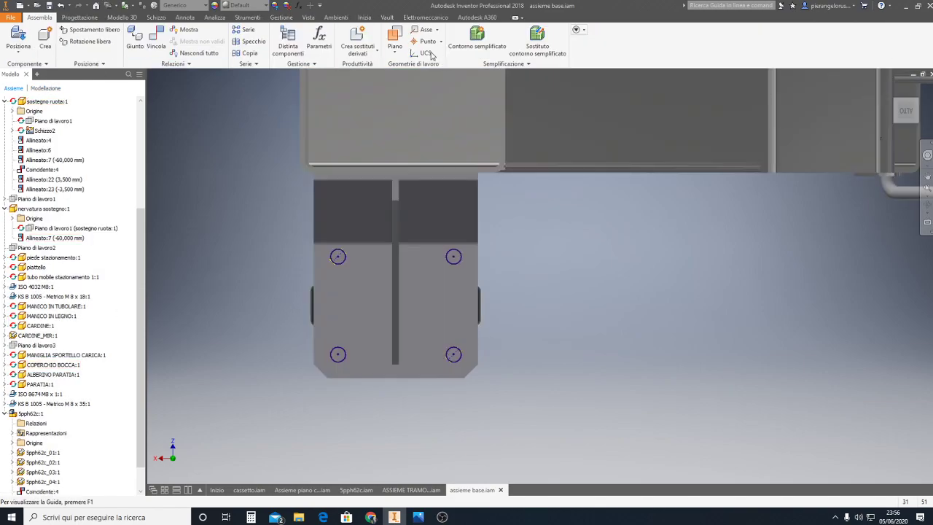
pyautogui.doubleClick(355, 306)
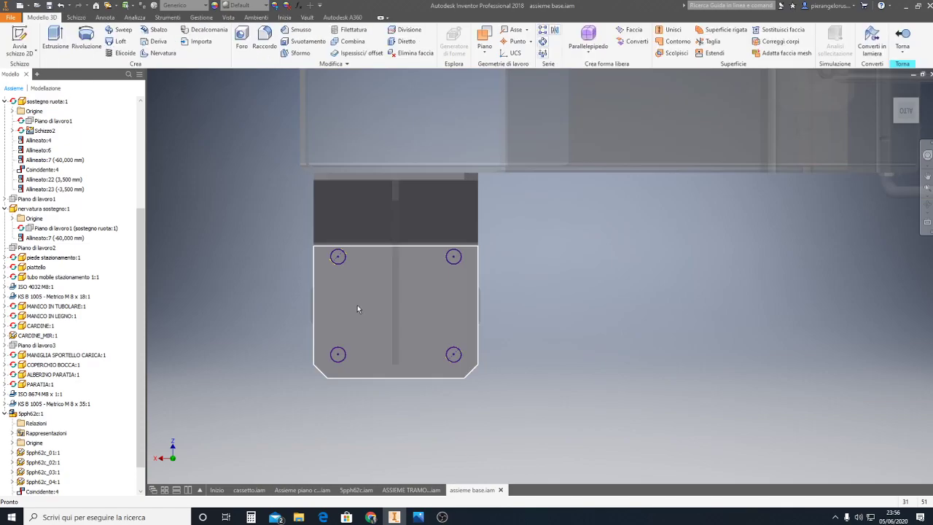
pyautogui.click(56, 36)
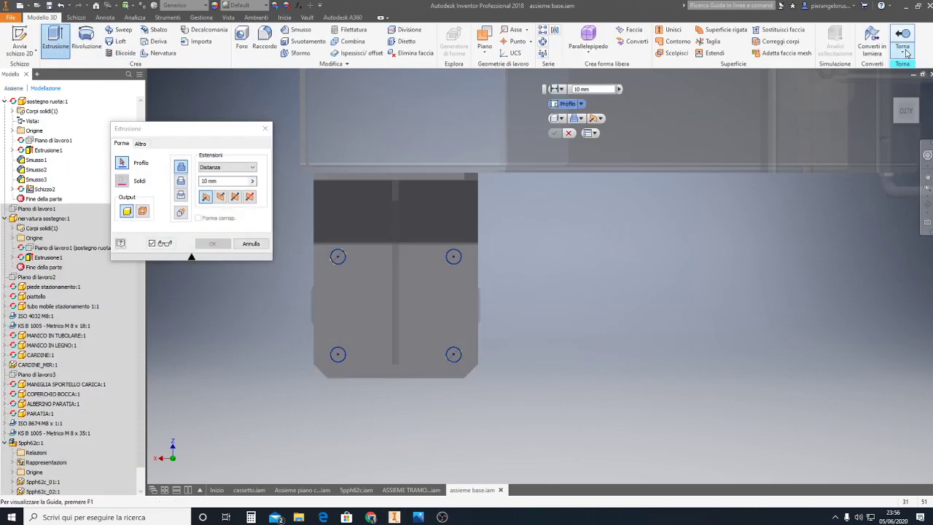
pyautogui.click(892, 89)
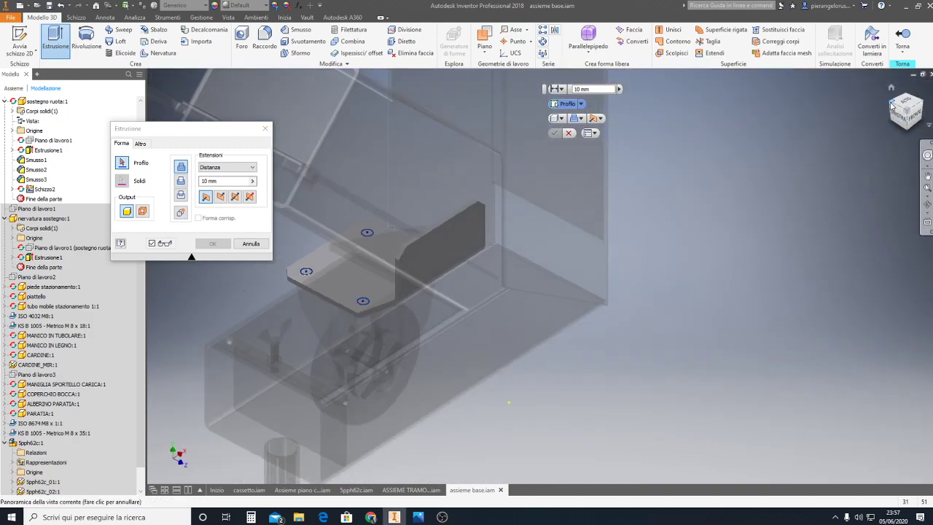
pyautogui.scroll(5, 445, 334)
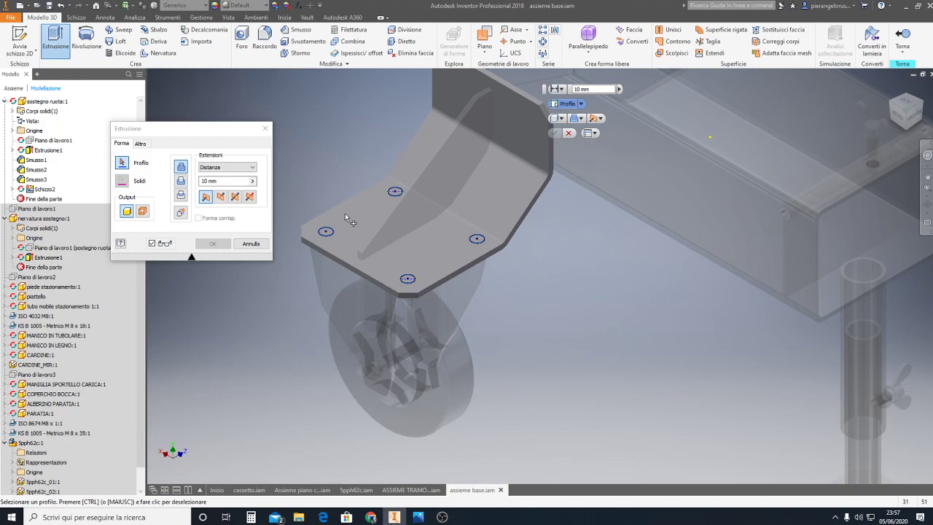
pyautogui.click(334, 233)
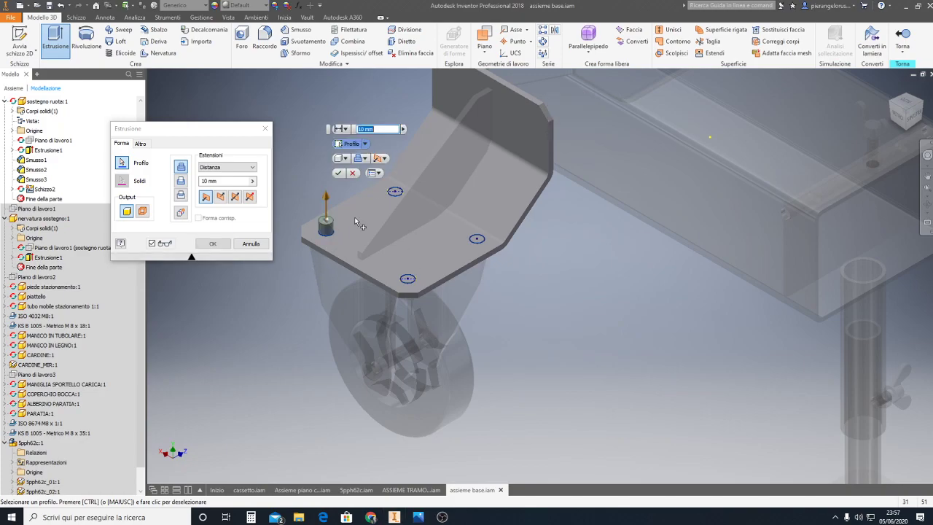
pyautogui.click(394, 193)
pyautogui.click(473, 238)
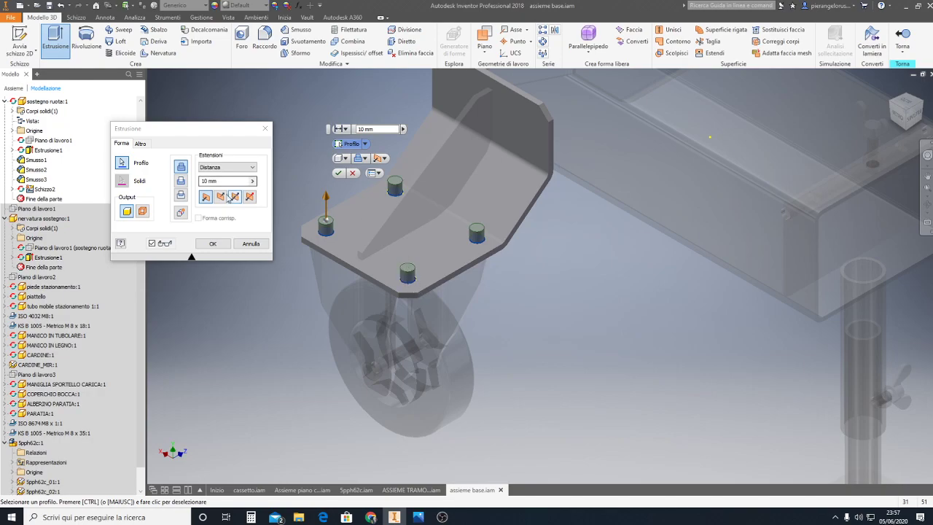
pyautogui.click(180, 181)
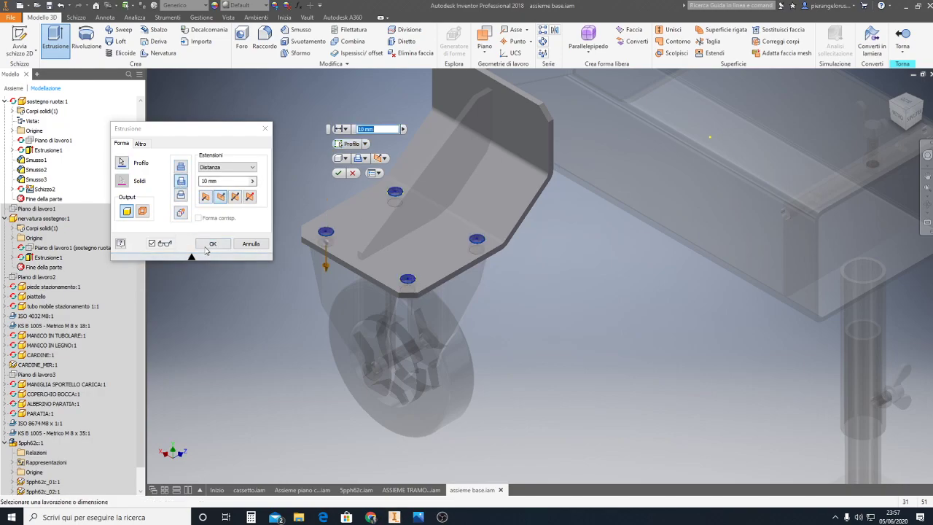
pyautogui.click(208, 245)
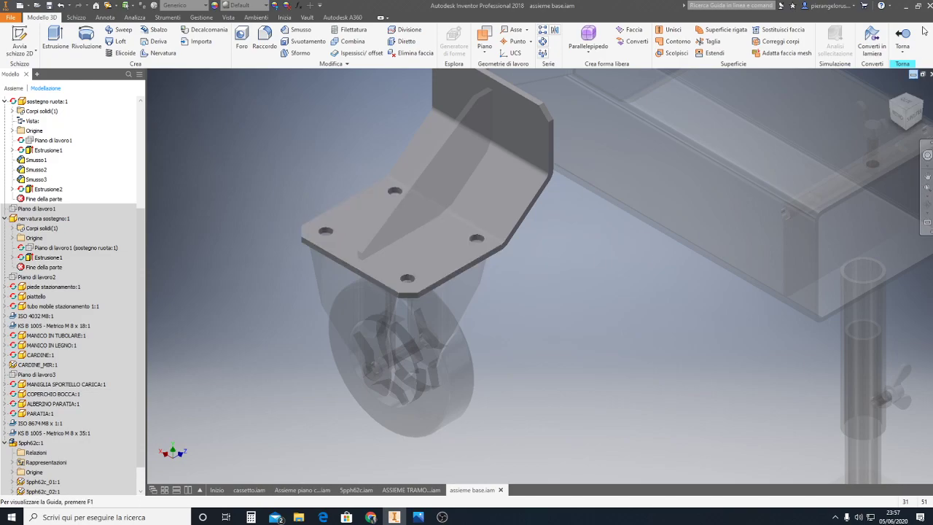
# Return to the cart assembly and bring the wheel and hopper base into view.
pyautogui.click(903, 38)
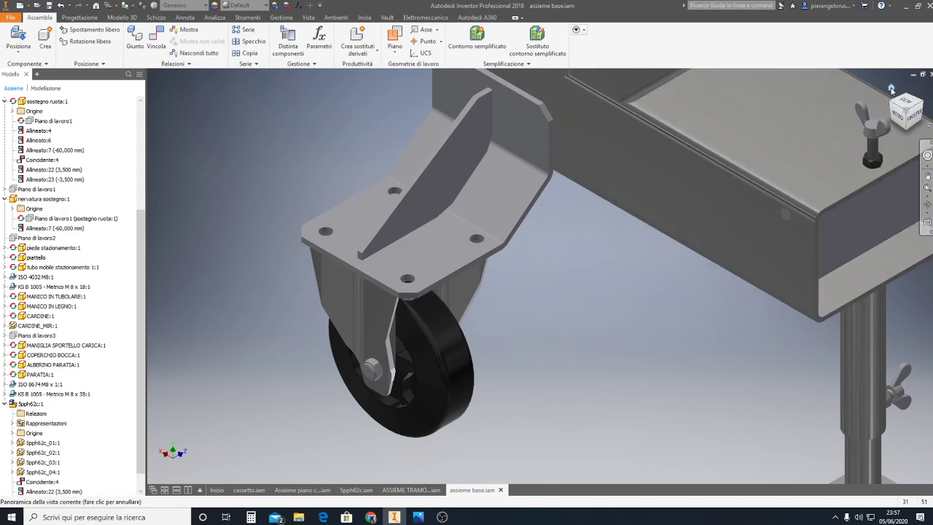
pyautogui.click(891, 89)
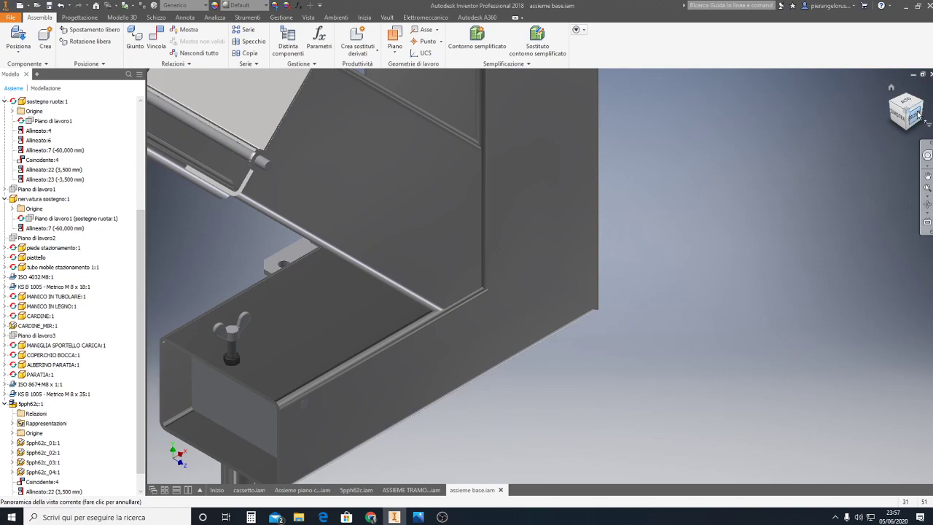
pyautogui.scroll(-2, 664, 319)
pyautogui.scroll(-3, 664, 318)
pyautogui.scroll(4, 664, 318)
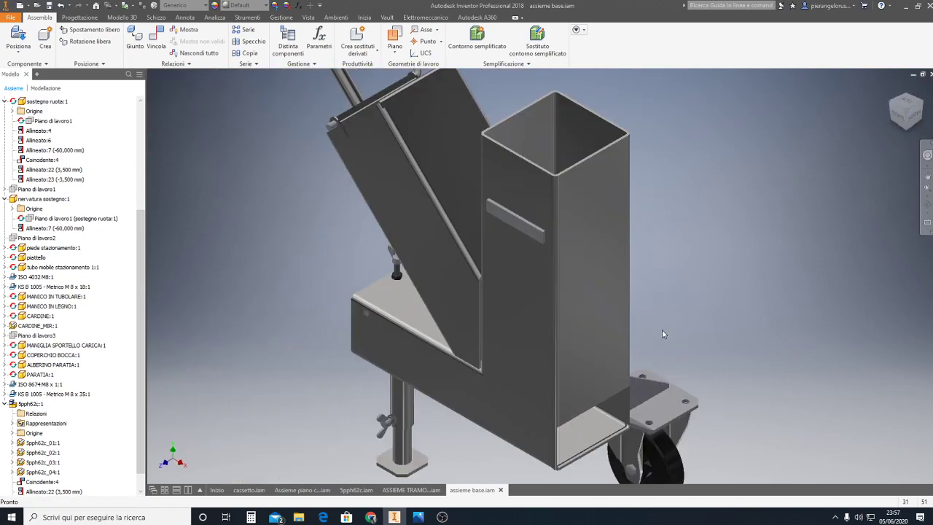
pyautogui.moveTo(662, 329); pyautogui.dragTo(545, 240)
pyautogui.moveTo(545, 239); pyautogui.dragTo(543, 238, button='middle')
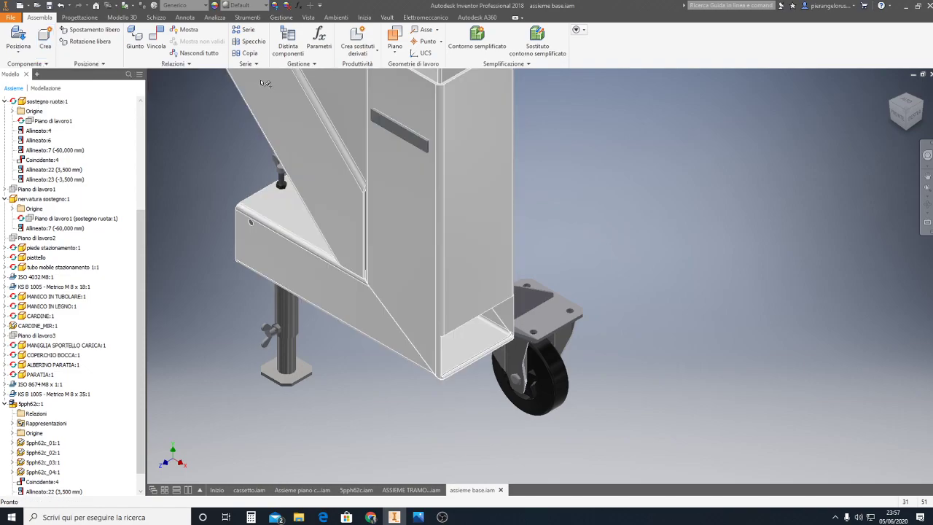
# Mirror sostegno ruota, nervatura sostegno and Spph62c across Piano XY to create _MIR copies.
pyautogui.click(252, 41)
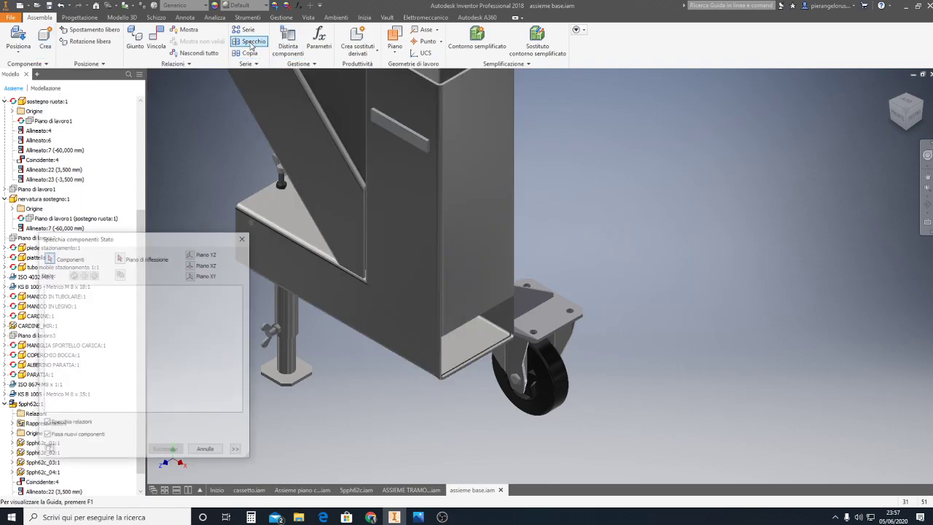
pyautogui.click(548, 299)
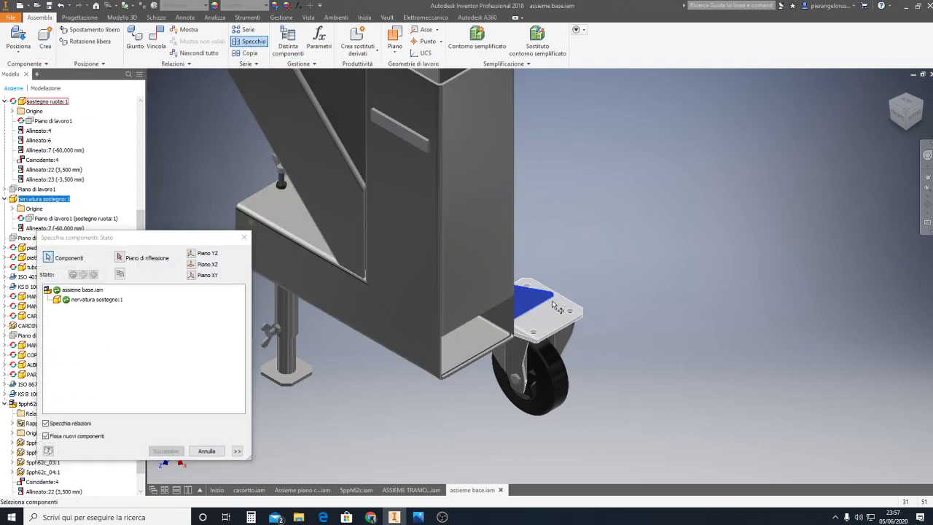
pyautogui.click(560, 312)
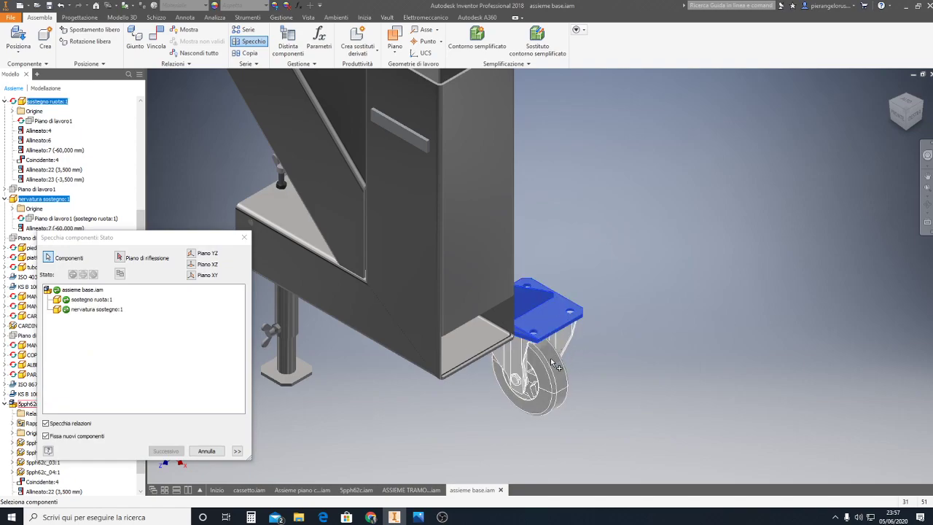
pyautogui.click(575, 329)
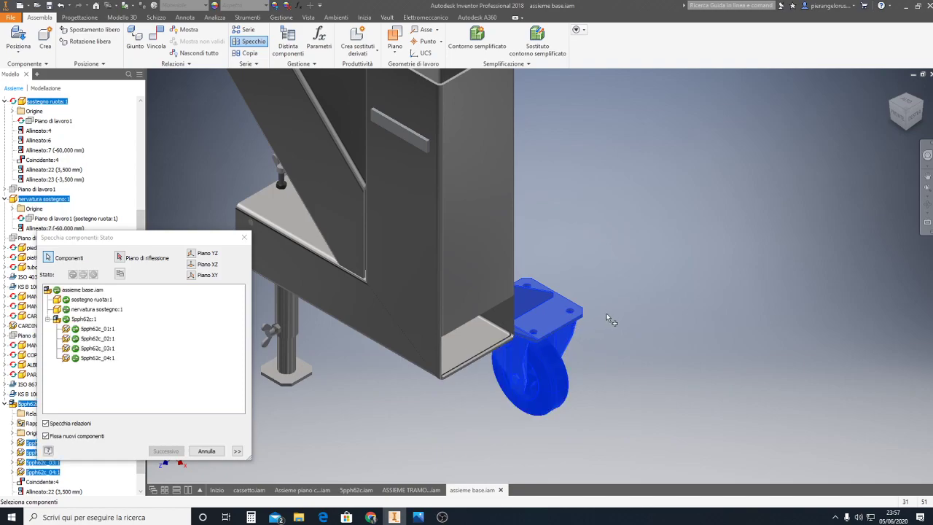
pyautogui.click(121, 258)
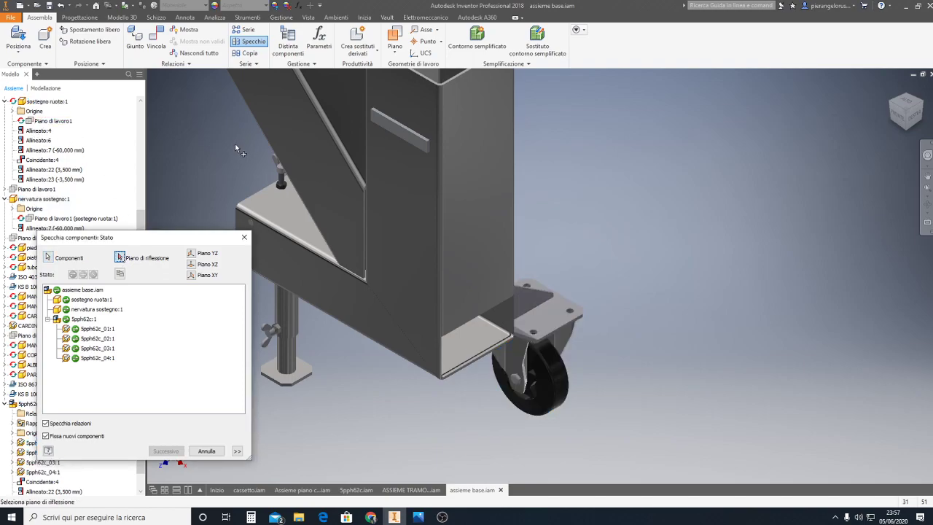
pyautogui.moveTo(141, 218); pyautogui.dragTo(141, 111)
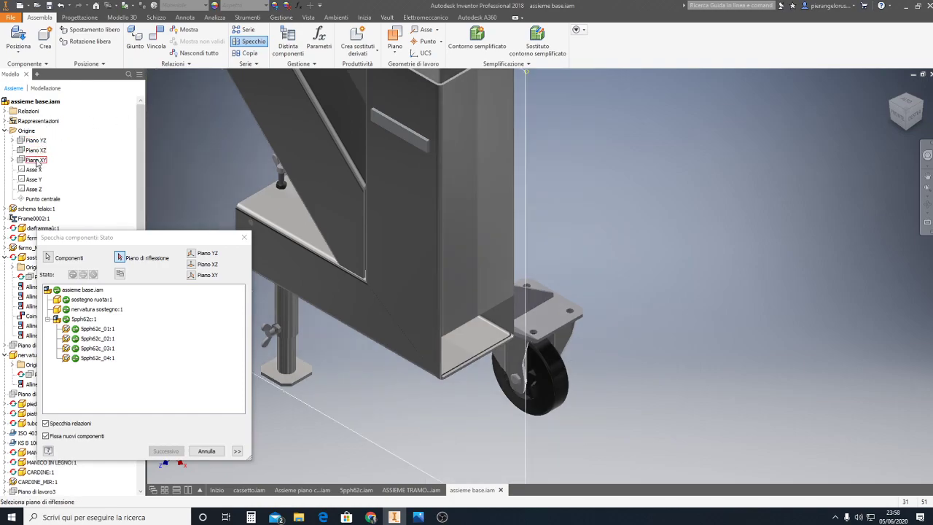
pyautogui.click(37, 160)
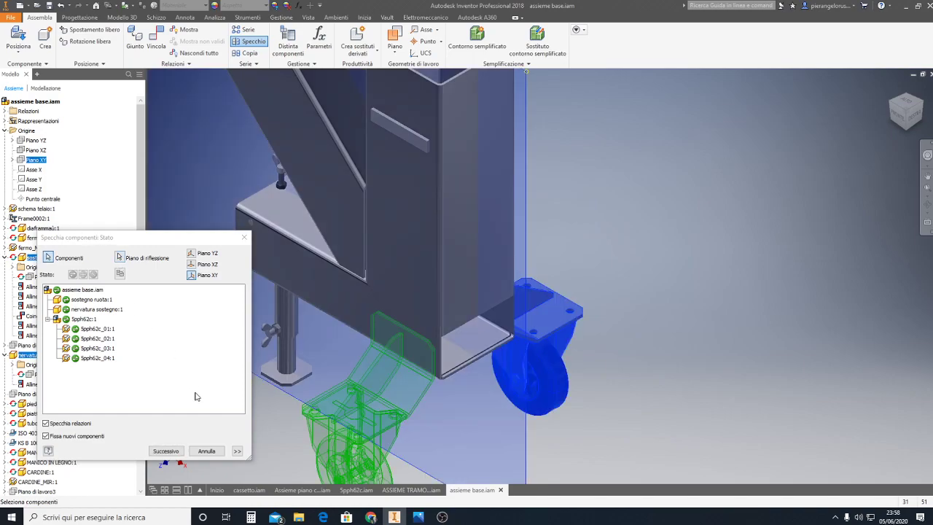
pyautogui.click(166, 451)
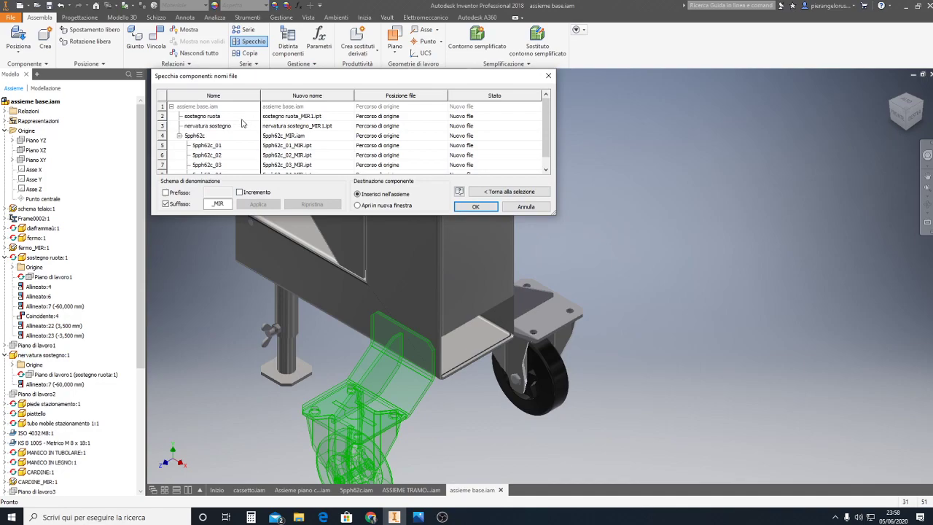
pyautogui.click(475, 208)
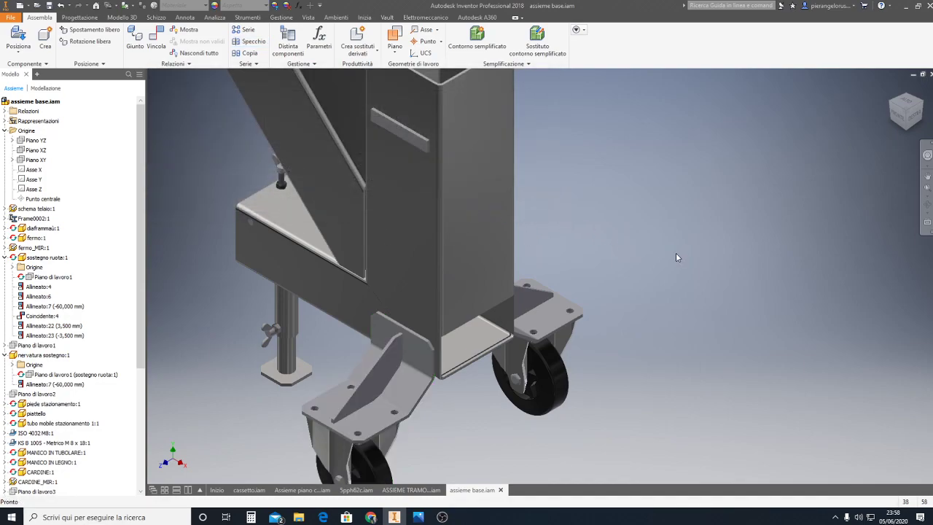
# Orbit and zoom around the cart to center the casters, switching to perspective projection.
pyautogui.click(920, 115)
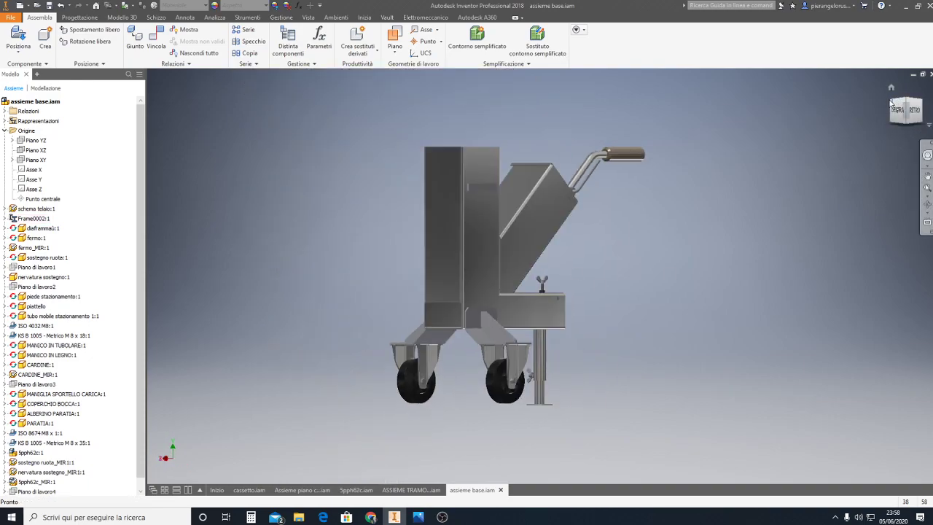
pyautogui.click(892, 104)
pyautogui.scroll(-3, 621, 402)
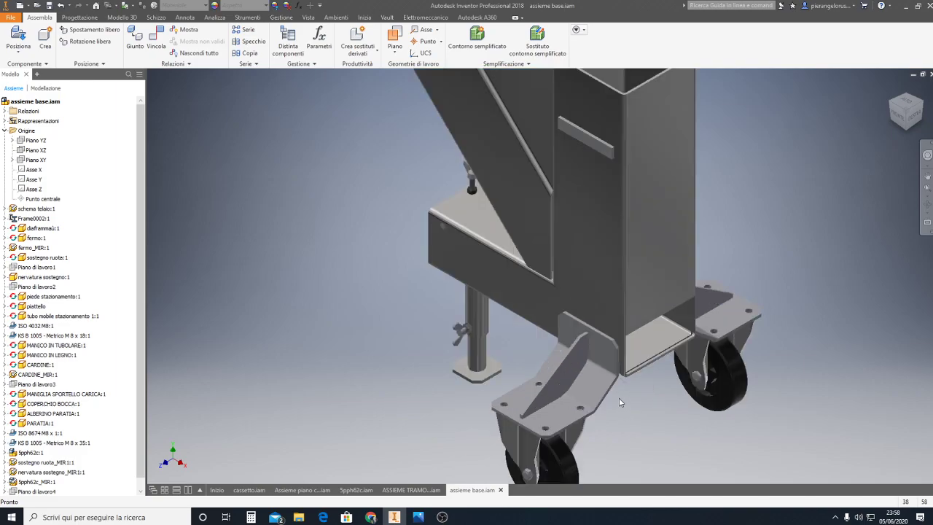
pyautogui.moveTo(621, 383); pyautogui.dragTo(455, 341, button='middle')
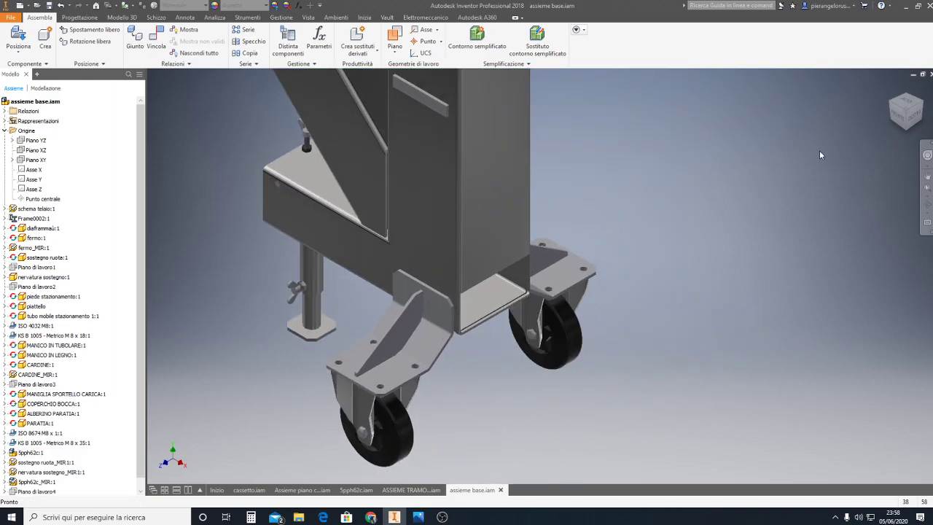
pyautogui.rightClick(890, 89)
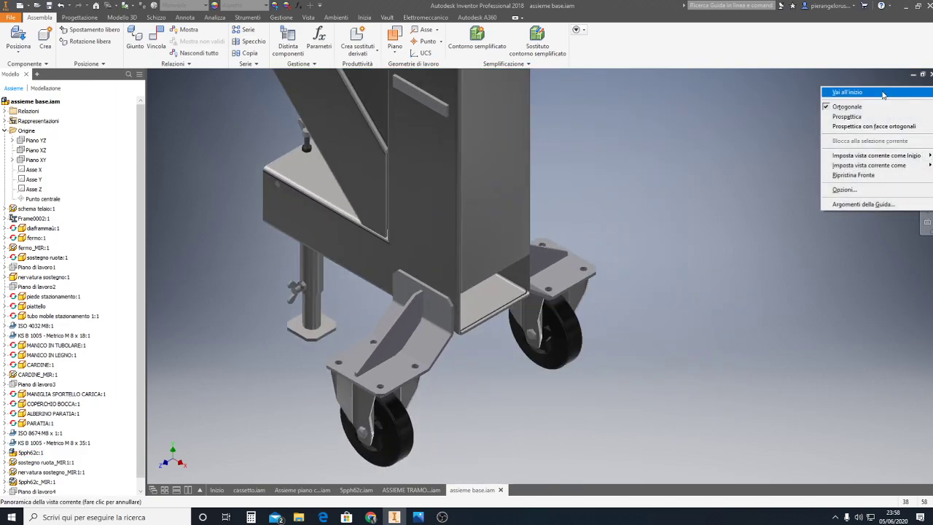
pyautogui.click(855, 117)
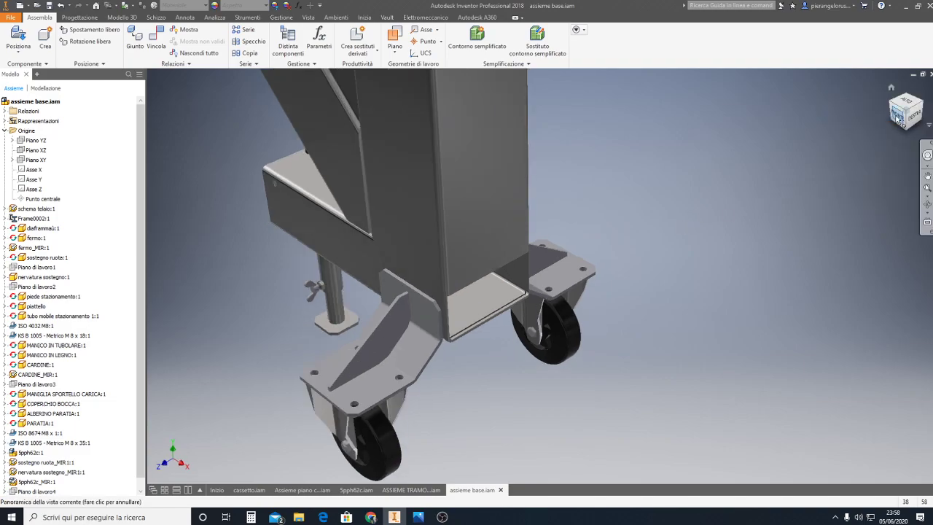
pyautogui.click(501, 295)
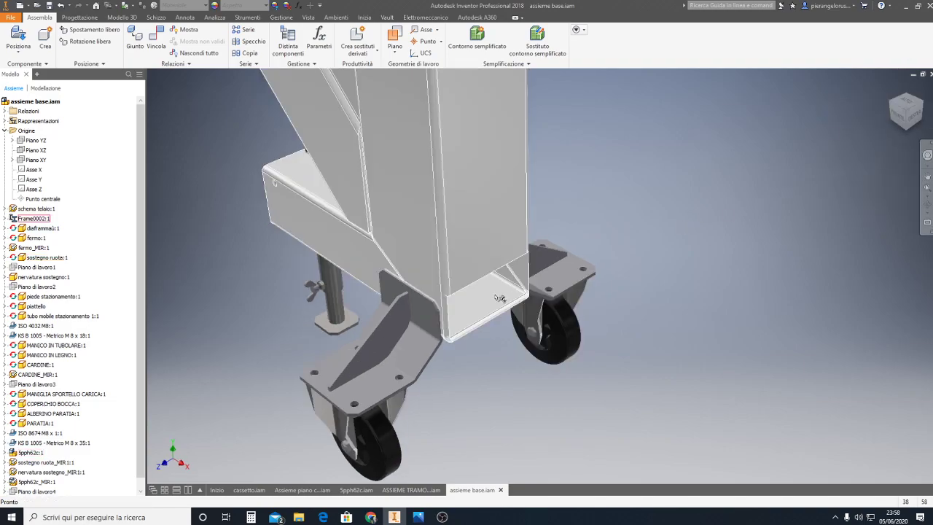
pyautogui.scroll(-5, 502, 295)
pyautogui.scroll(5, 499, 295)
pyautogui.scroll(-5, 500, 295)
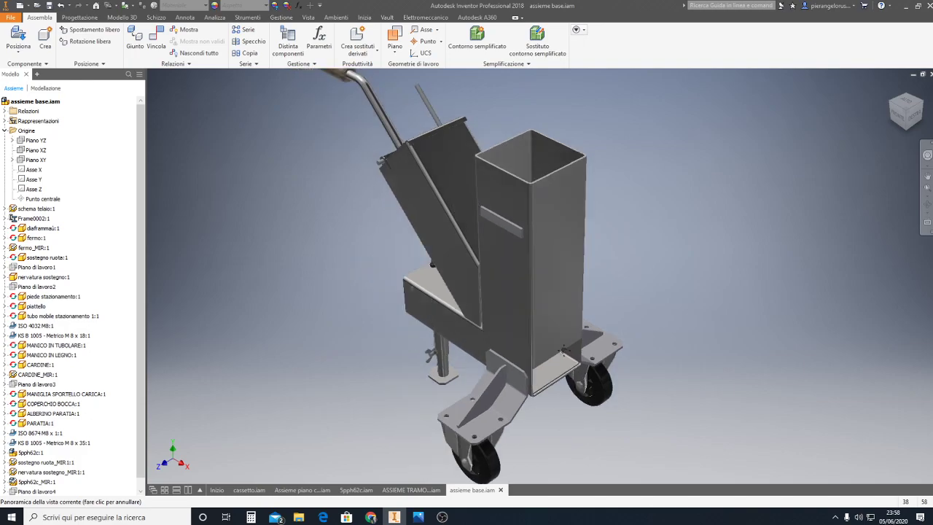
pyautogui.scroll(2, 500, 295)
pyautogui.scroll(2, 890, 91)
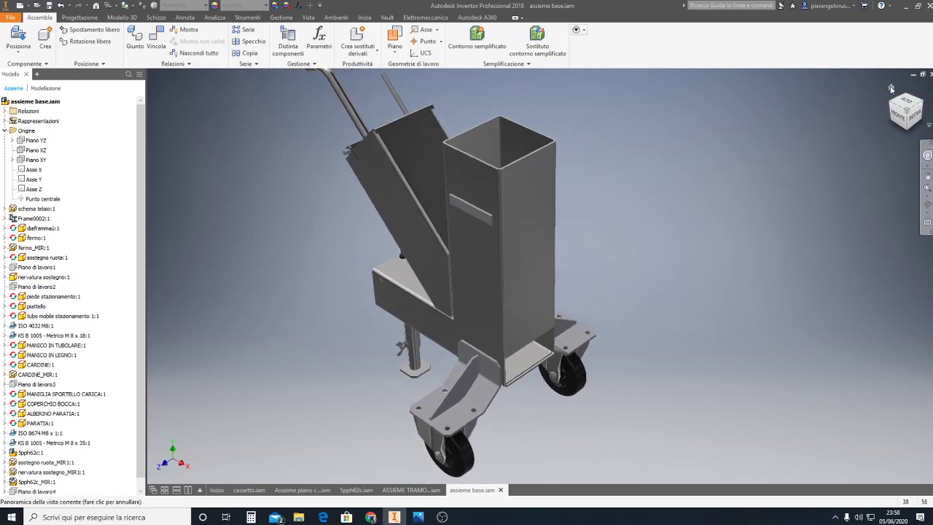
pyautogui.scroll(3, 889, 92)
# Return to orthographic view, reframe the whole cart, and bring up the Posiziona options.
pyautogui.rightClick(890, 90)
pyautogui.click(847, 106)
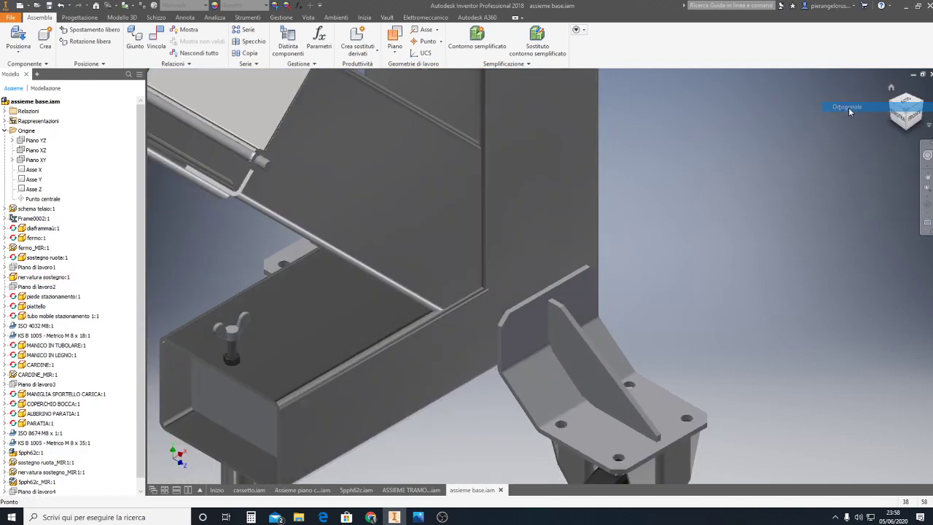
pyautogui.moveTo(744, 181)
pyautogui.mouseDown(button='middle')
pyautogui.moveTo(686, 234)
pyautogui.moveTo(536, 280)
pyautogui.mouseUp(button='middle')
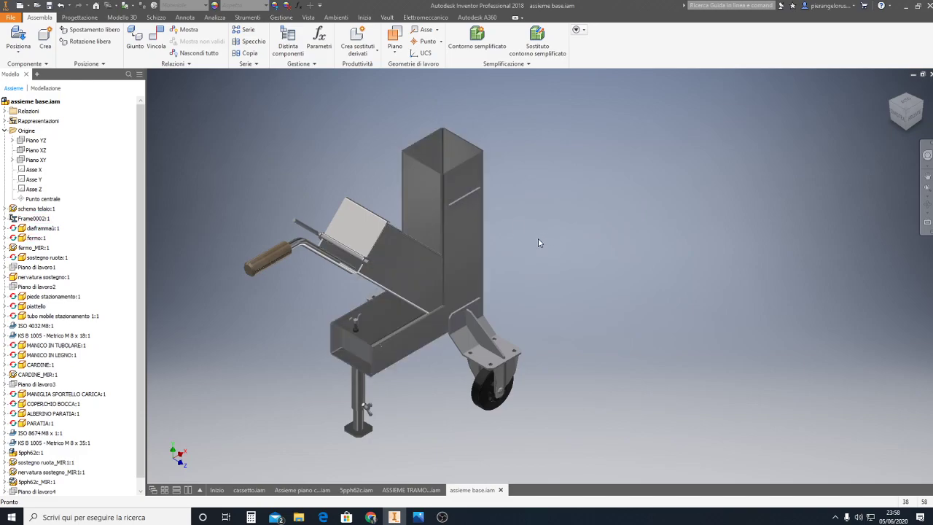
pyautogui.scroll(5, 503, 356)
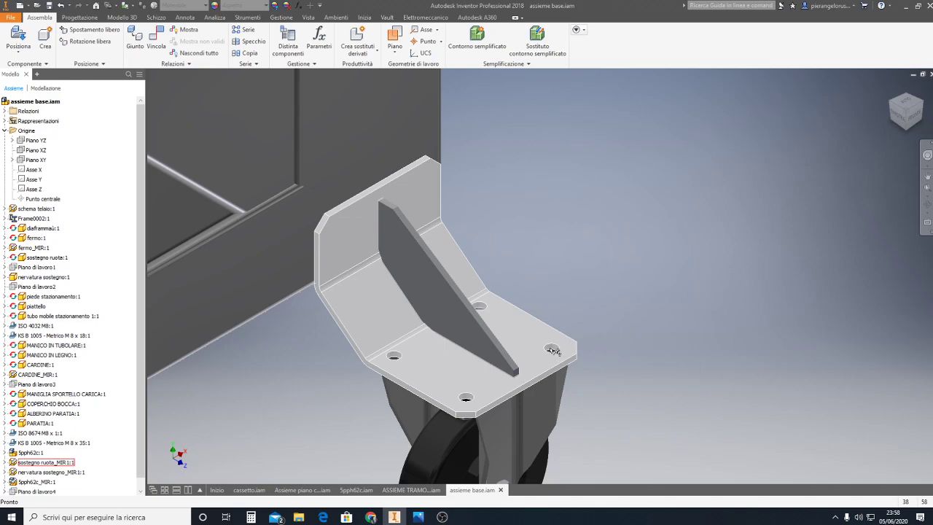
pyautogui.scroll(-3, 591, 320)
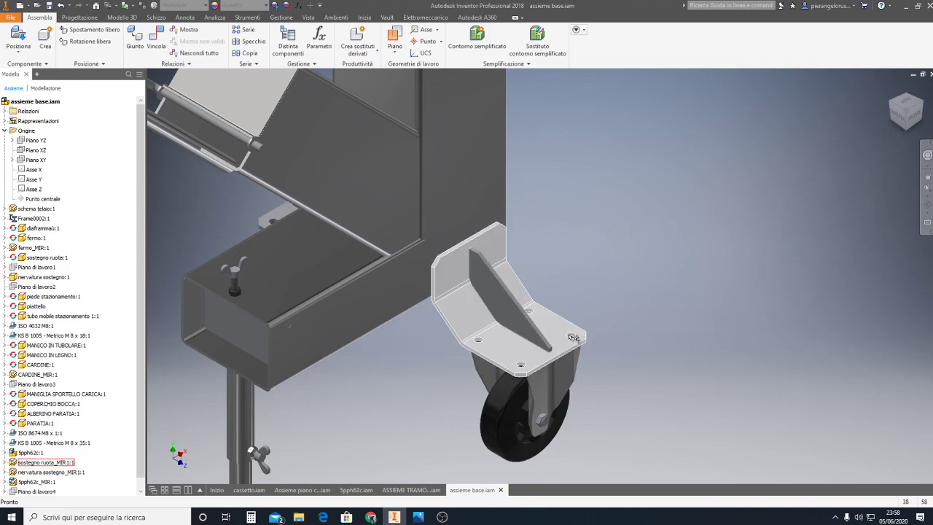
pyautogui.scroll(-2, 594, 328)
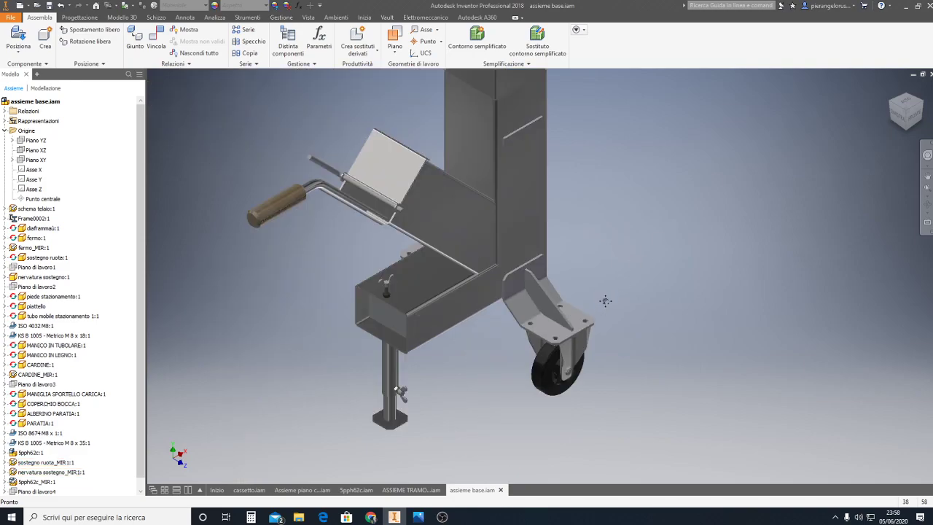
pyautogui.scroll(-2, 594, 328)
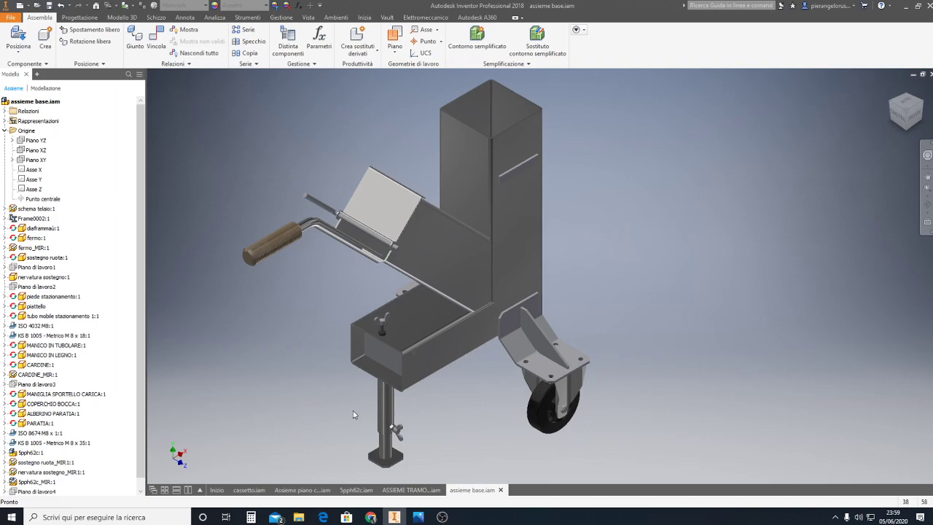
pyautogui.moveTo(387, 237); pyautogui.dragTo(482, 236, button='middle')
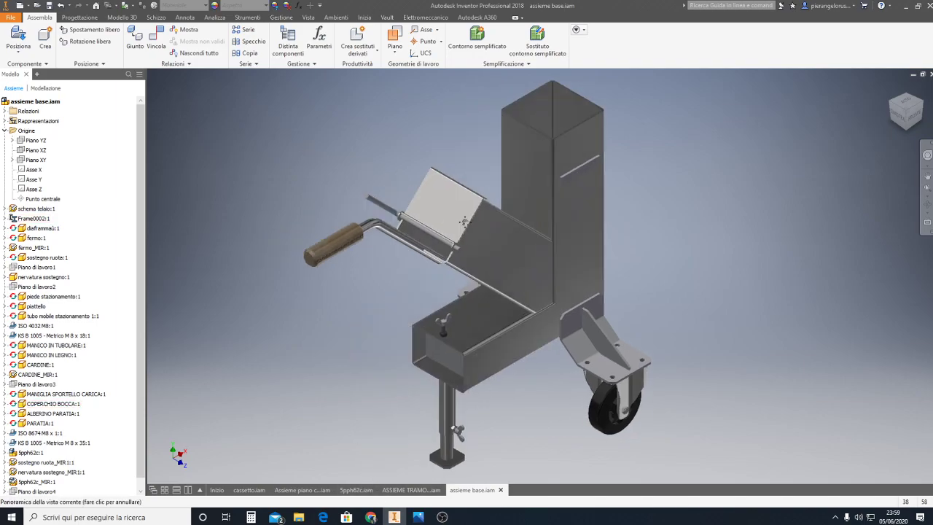
pyautogui.click(929, 106)
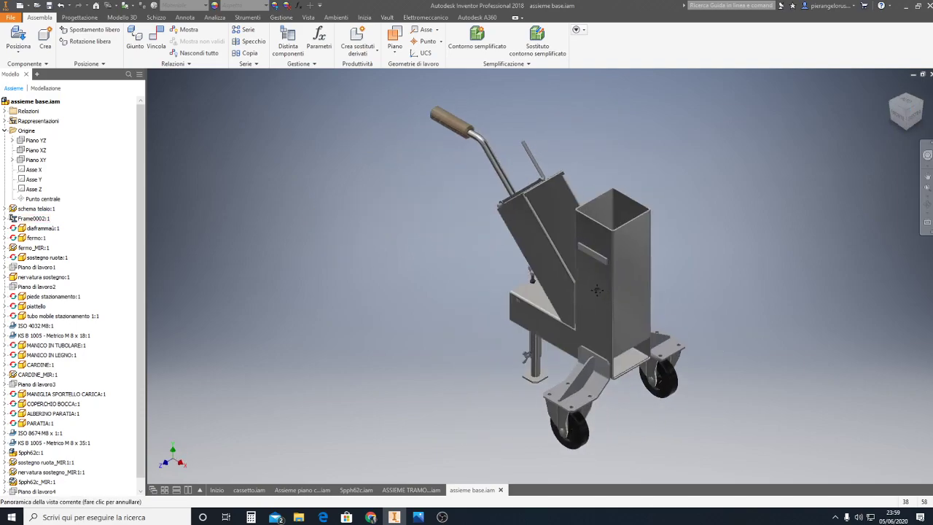
pyautogui.keyDown('shift'); pyautogui.moveTo(653, 353); pyautogui.dragTo(612, 355, button='middle'); pyautogui.keyUp('shift')
pyautogui.scroll(5, 627, 358)
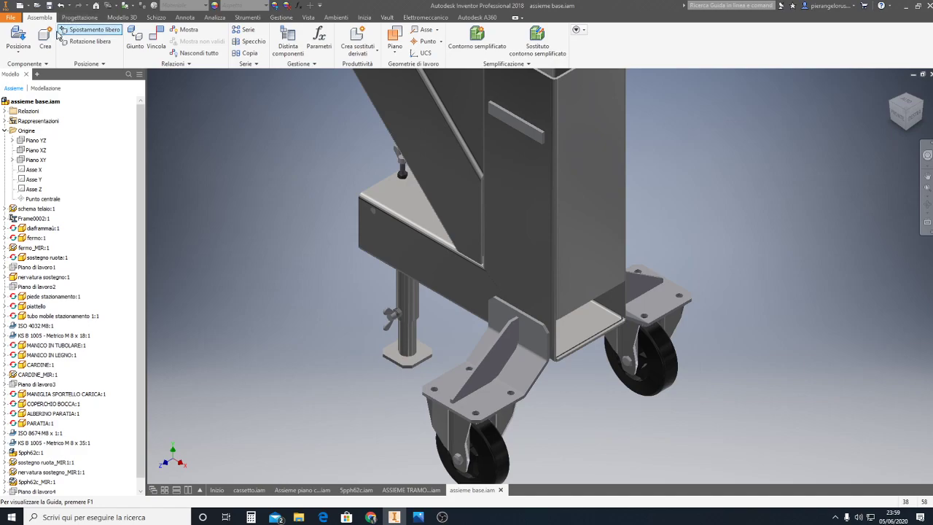
pyautogui.click(18, 49)
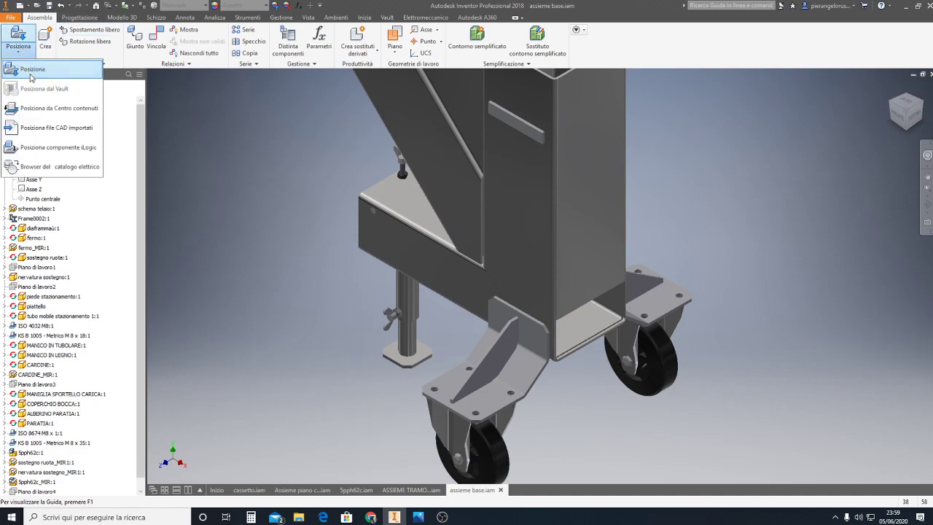
# Place one copy of the cassetto.iam drawer assembly in the scene beside the cart.
pyautogui.click(30, 73)
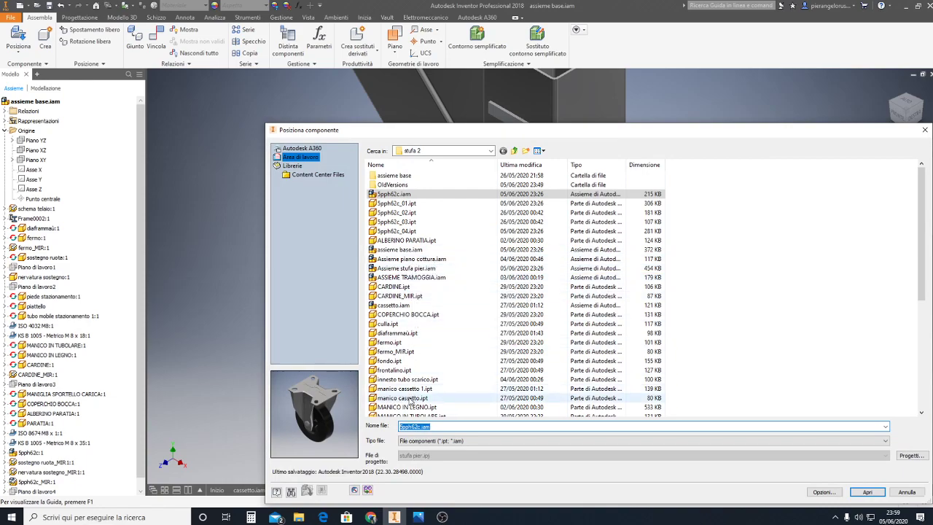
pyautogui.click(393, 304)
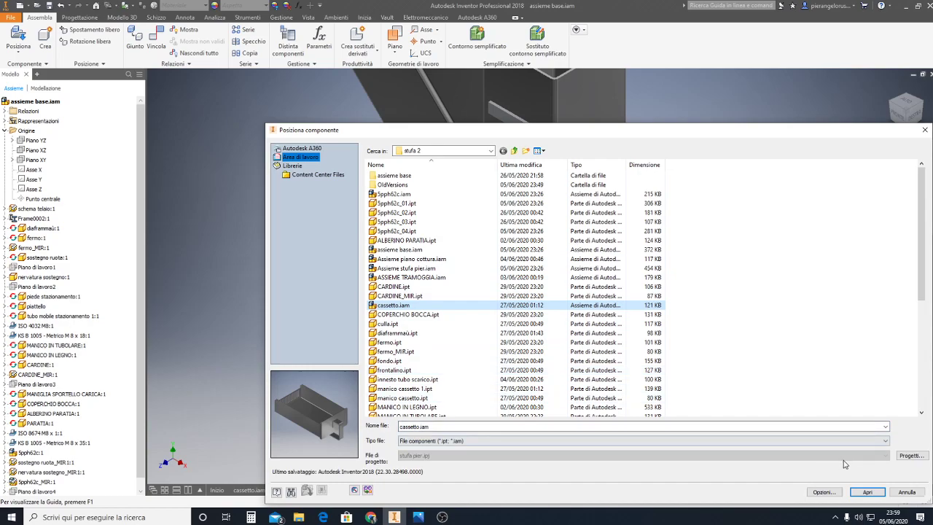
pyautogui.click(867, 492)
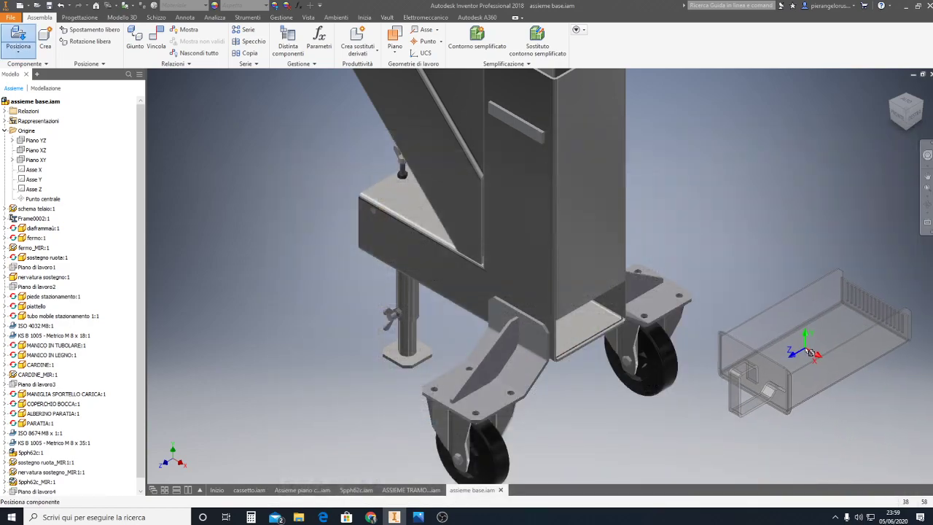
pyautogui.click(851, 324)
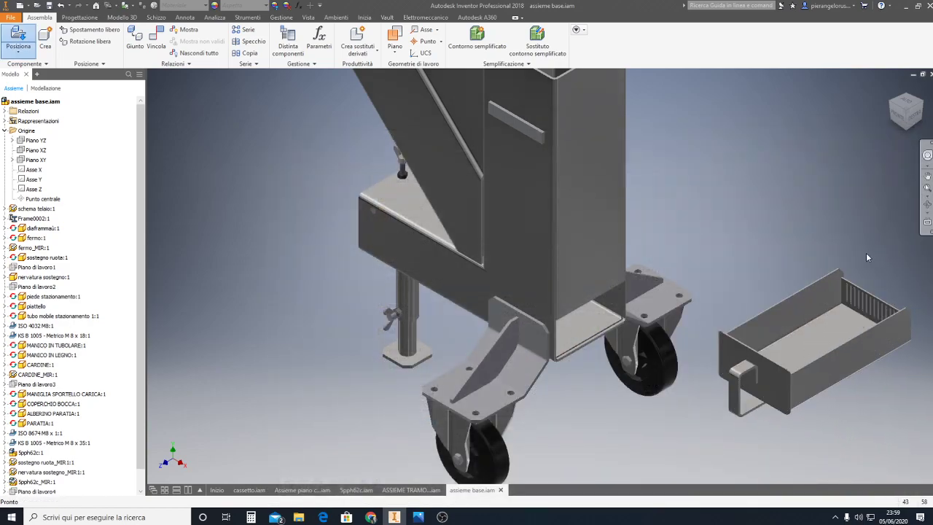
pyautogui.press('Escape')
pyautogui.moveTo(788, 260); pyautogui.dragTo(740, 341, button='middle')
pyautogui.moveTo(723, 388); pyautogui.dragTo(704, 381, button='middle')
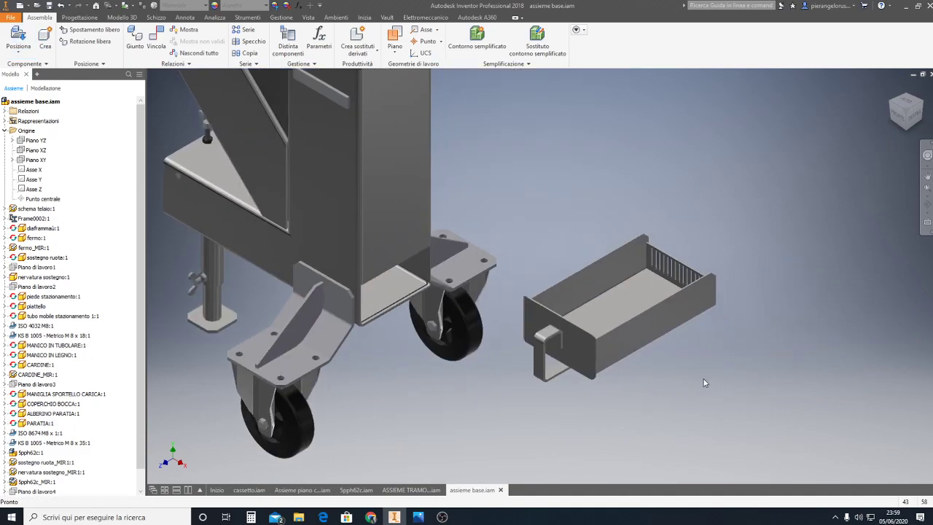
pyautogui.click(565, 363)
pyautogui.moveTo(548, 365); pyautogui.dragTo(580, 381)
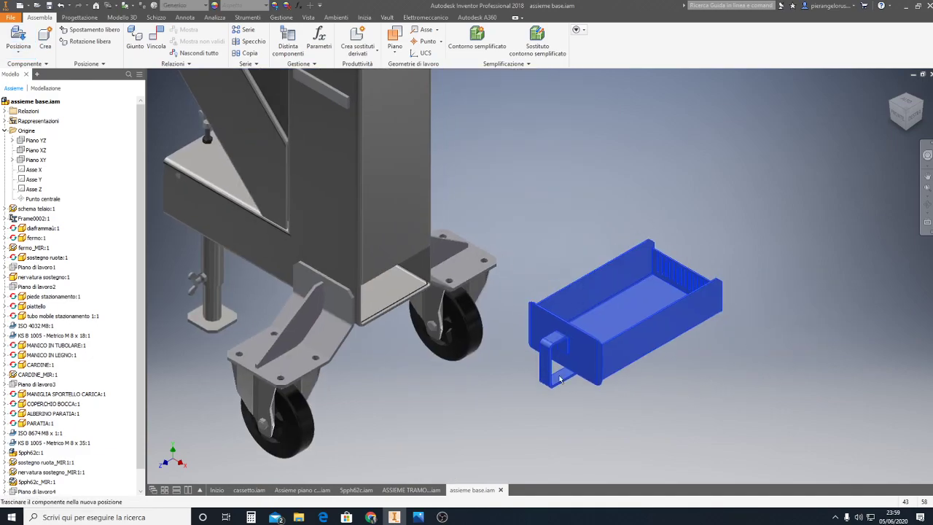
pyautogui.click(804, 309)
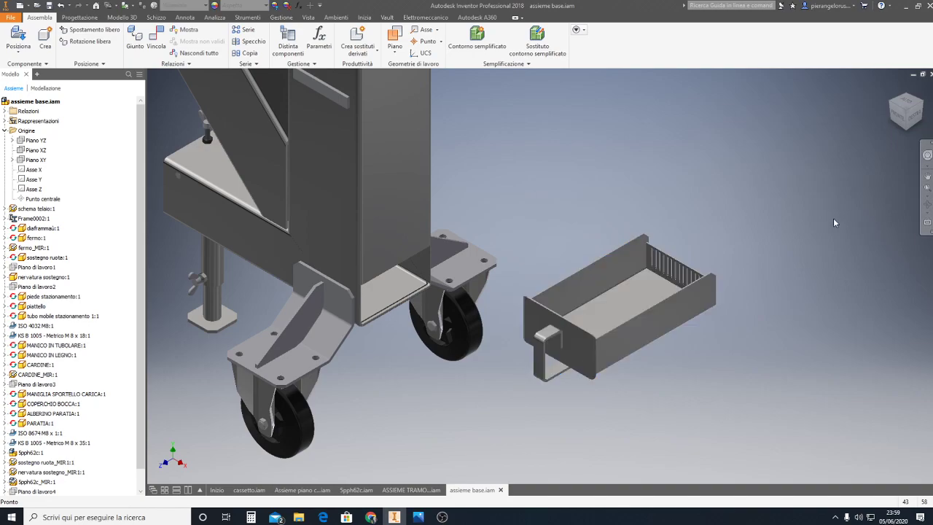
# Free-rotate the drawer to tip it up nearly upright.
pyautogui.click(86, 42)
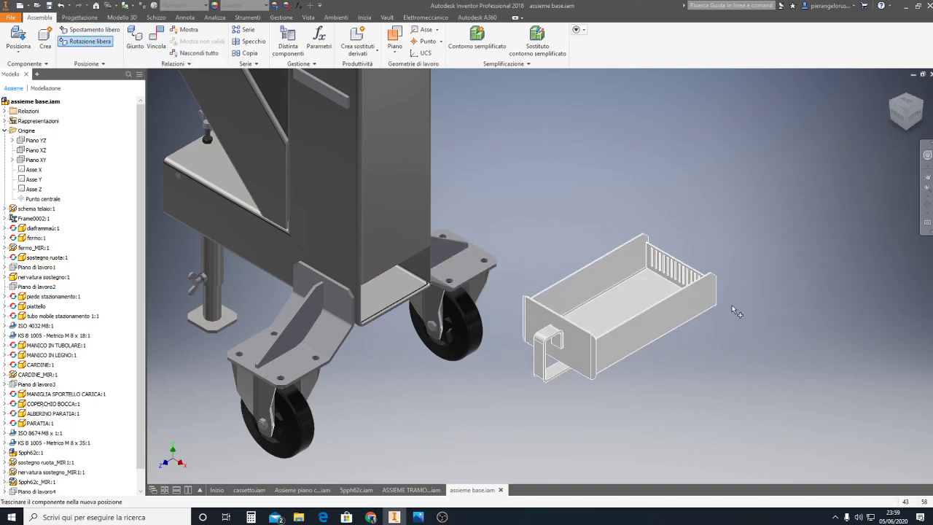
pyautogui.click(634, 316)
pyautogui.moveTo(584, 338)
pyautogui.mouseDown()
pyautogui.moveTo(576, 231)
pyautogui.moveTo(461, 175)
pyautogui.moveTo(288, 207)
pyautogui.moveTo(395, 266)
pyautogui.moveTo(400, 280)
pyautogui.moveTo(384, 294)
pyautogui.moveTo(432, 283)
pyautogui.moveTo(498, 315)
pyautogui.mouseUp()
pyautogui.press('Escape')
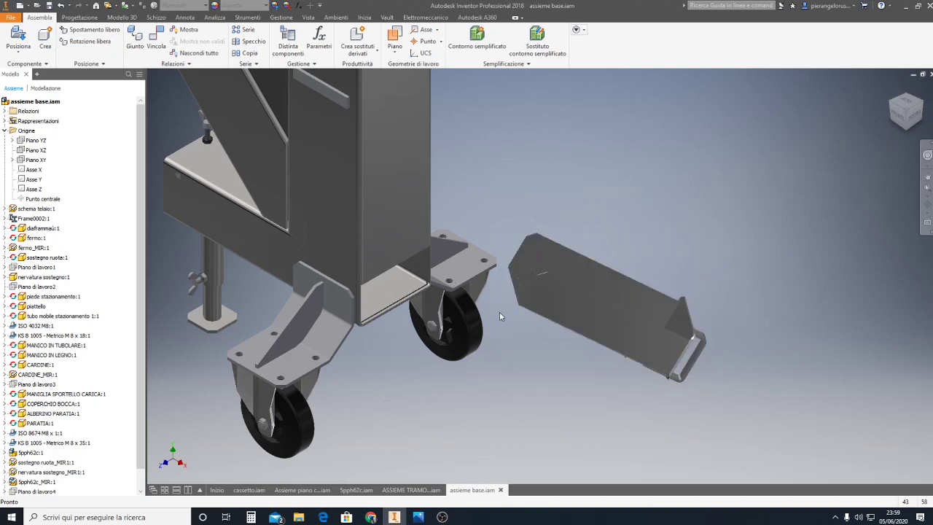
pyautogui.scroll(-3, 499, 313)
pyautogui.scroll(3, 495, 309)
pyautogui.scroll(-2, 493, 308)
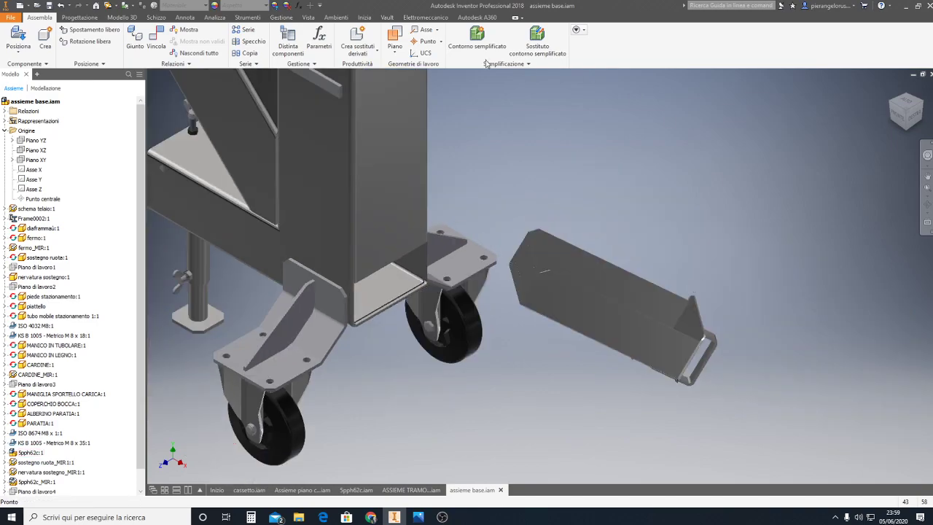
# Mate the cart body's underside plate with a drawer face, then slide the drawer out.
pyautogui.click(156, 44)
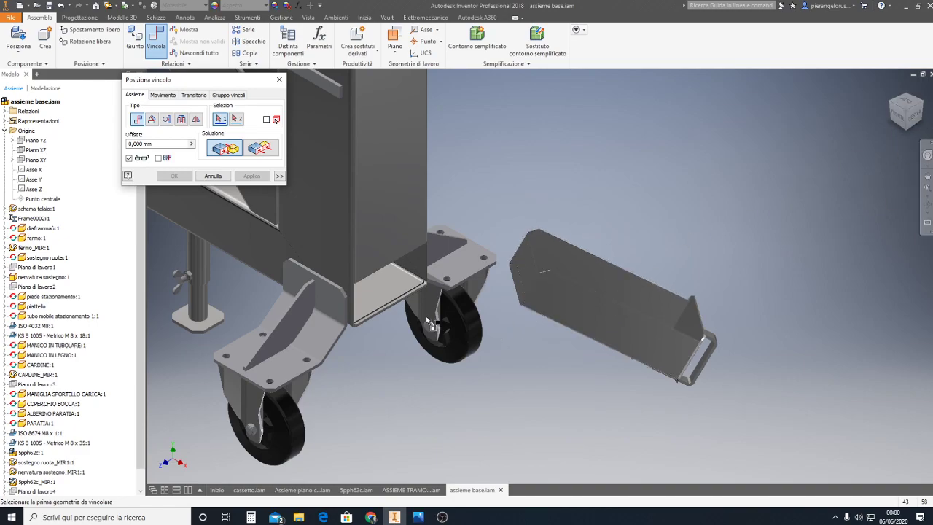
pyautogui.click(397, 293)
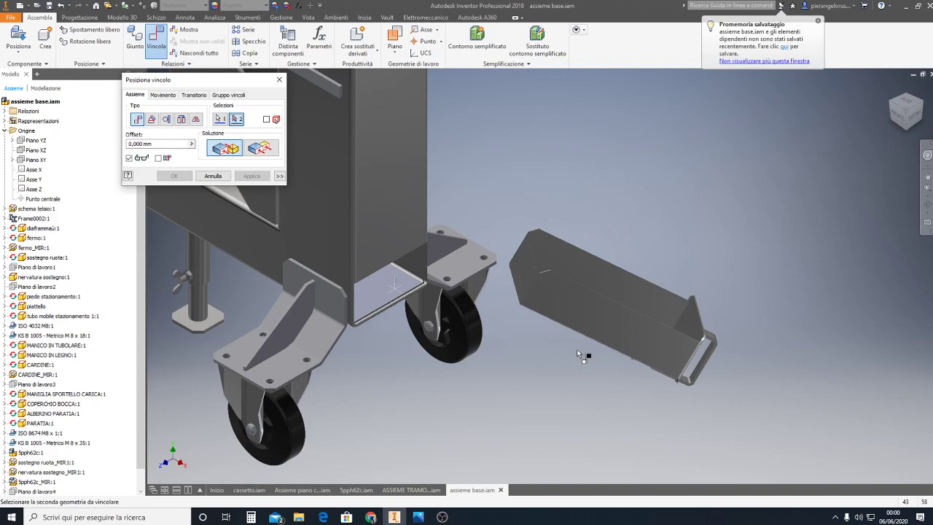
pyautogui.moveTo(577, 344)
pyautogui.keyDown('shift'); pyautogui.mouseDown(button='middle')
pyautogui.moveTo(606, 286)
pyautogui.moveTo(587, 312)
pyautogui.mouseUp(button='middle'); pyautogui.keyUp('shift')
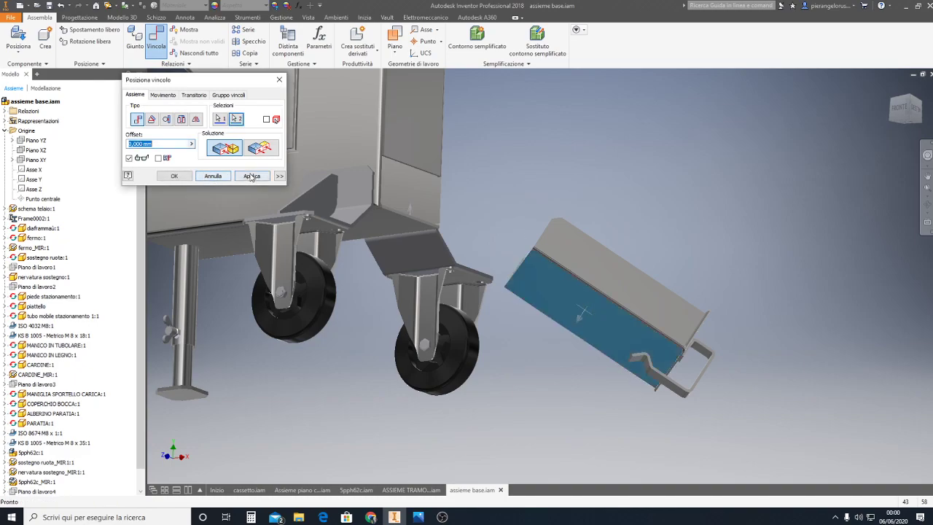
pyautogui.click(251, 177)
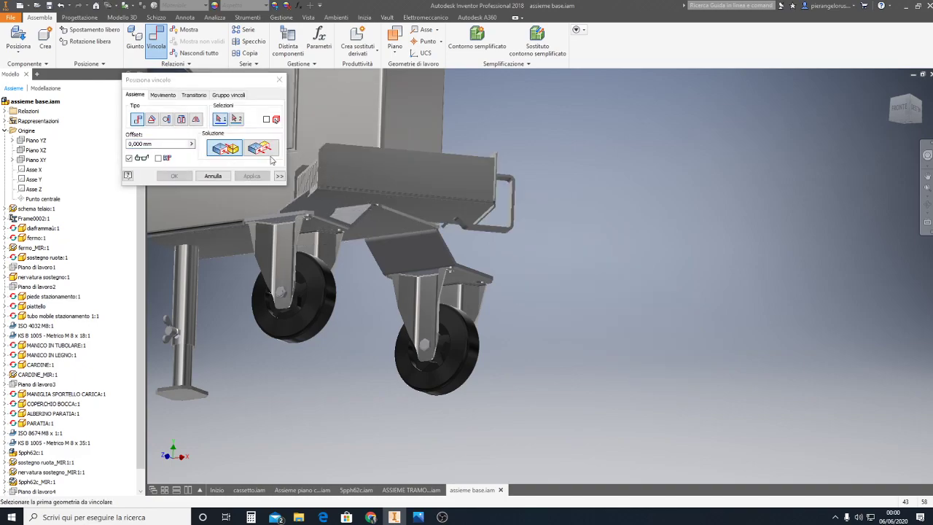
pyautogui.click(278, 82)
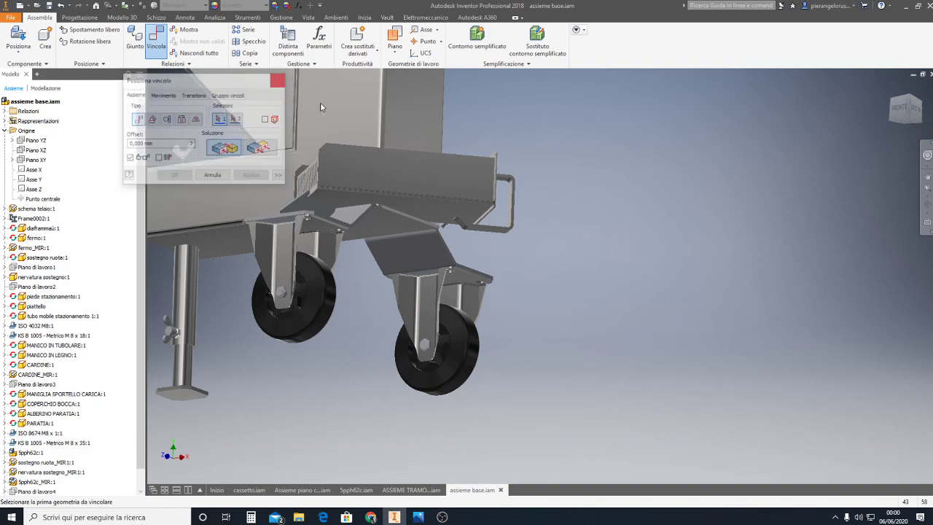
pyautogui.click(891, 88)
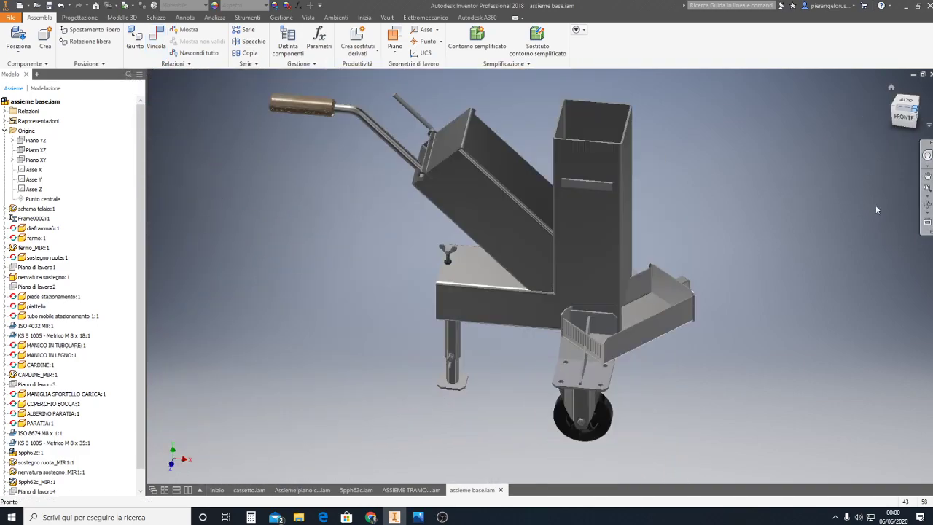
pyautogui.scroll(-5, 667, 368)
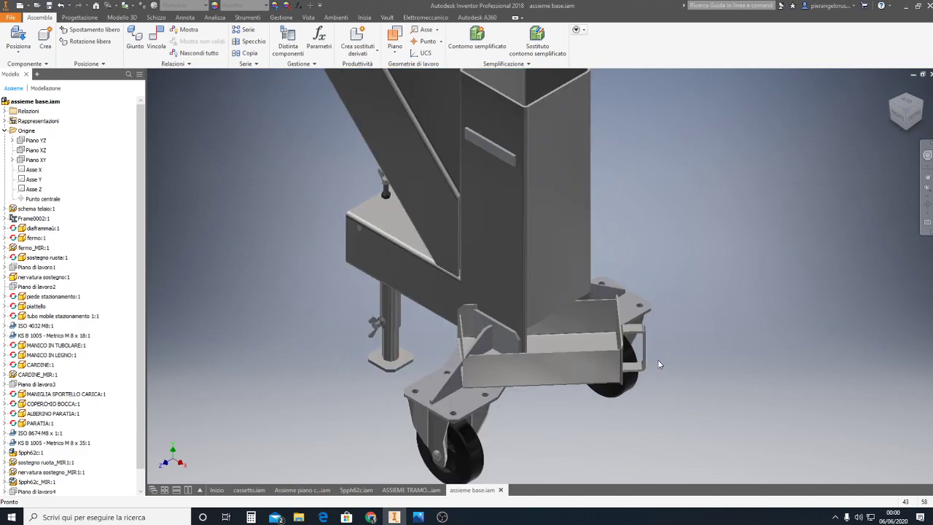
pyautogui.scroll(3, 657, 359)
pyautogui.moveTo(612, 342)
pyautogui.mouseDown()
pyautogui.moveTo(783, 333)
pyautogui.moveTo(804, 294)
pyautogui.mouseUp()
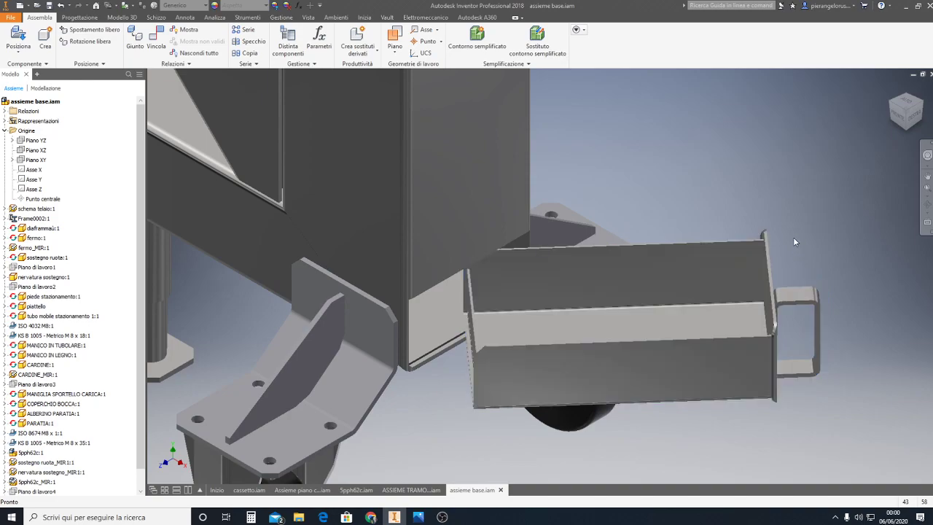
pyautogui.scroll(3, 791, 239)
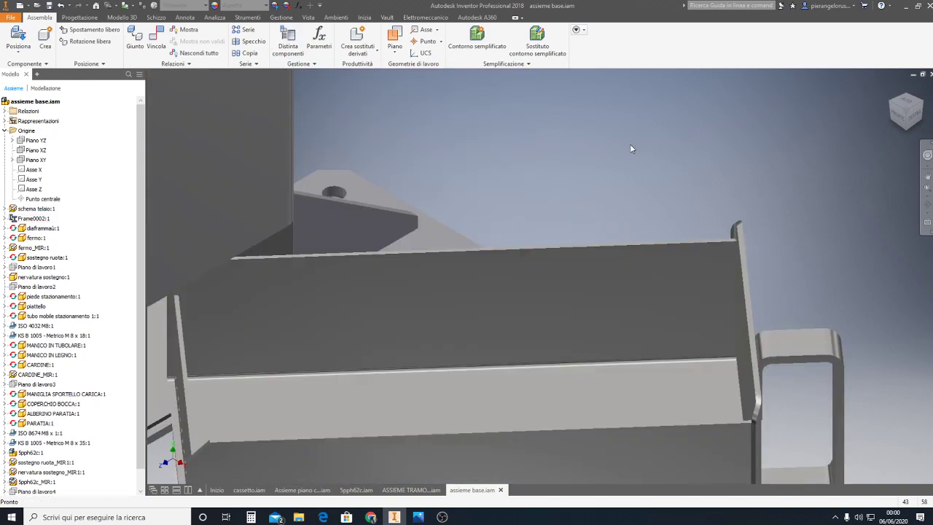
# Add a second mate on the drawer's end face and move the drawer beside the caster.
pyautogui.click(156, 38)
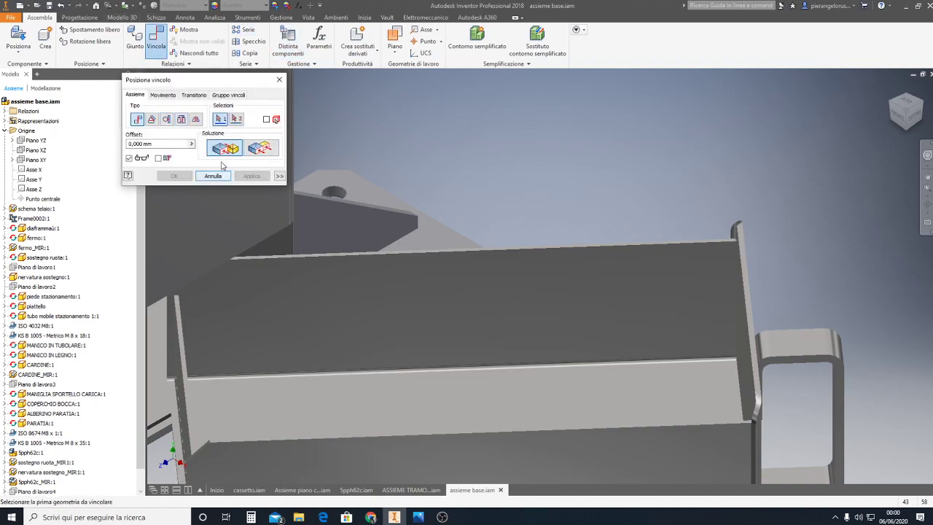
pyautogui.click(208, 254)
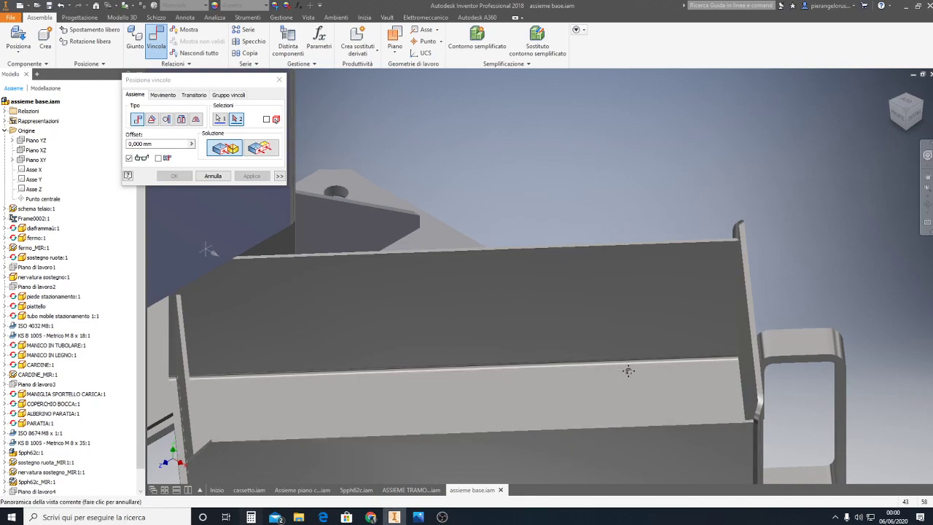
pyautogui.moveTo(627, 369); pyautogui.dragTo(744, 361, button='middle')
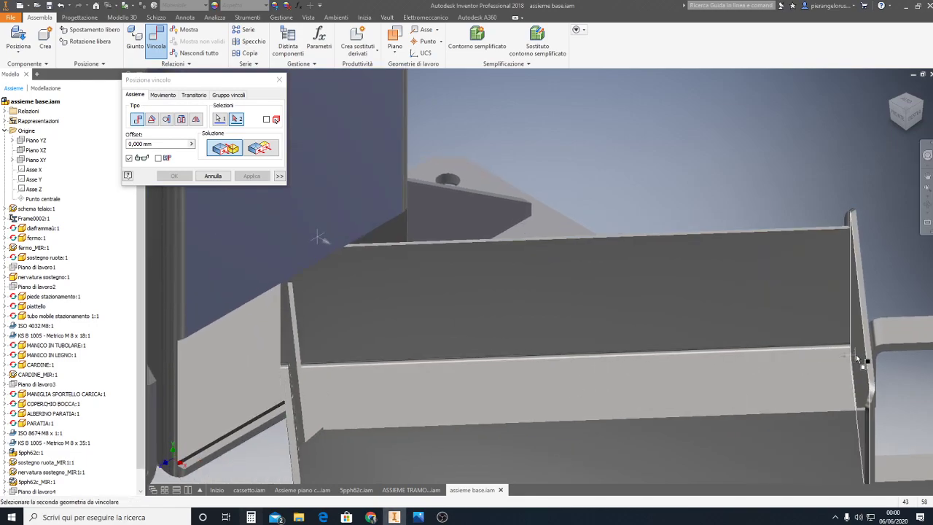
pyautogui.click(858, 352)
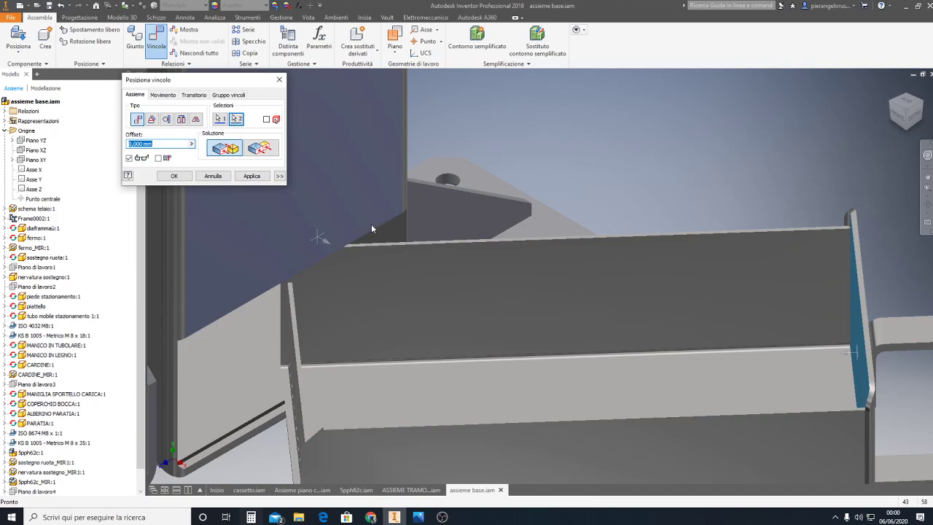
pyautogui.click(251, 176)
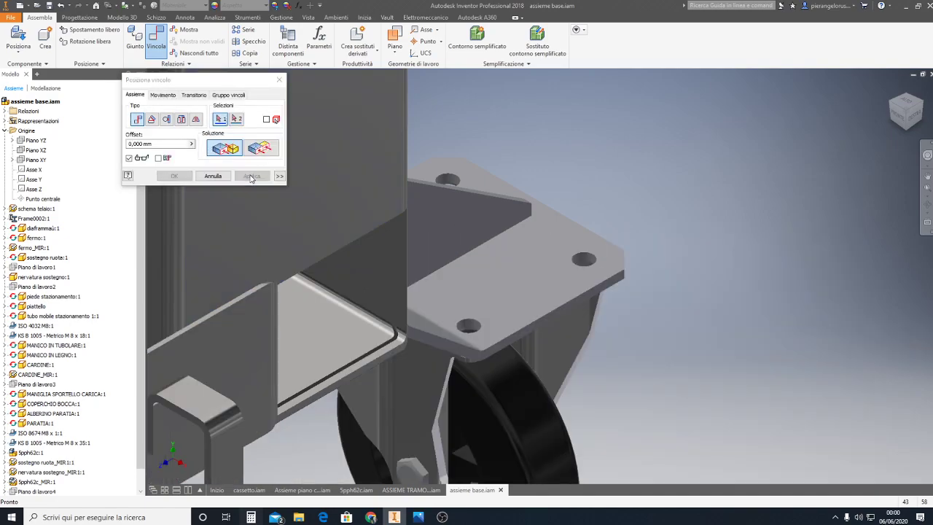
pyautogui.moveTo(532, 277)
pyautogui.mouseDown(button='middle')
pyautogui.moveTo(453, 255)
pyautogui.moveTo(464, 250)
pyautogui.mouseUp(button='middle')
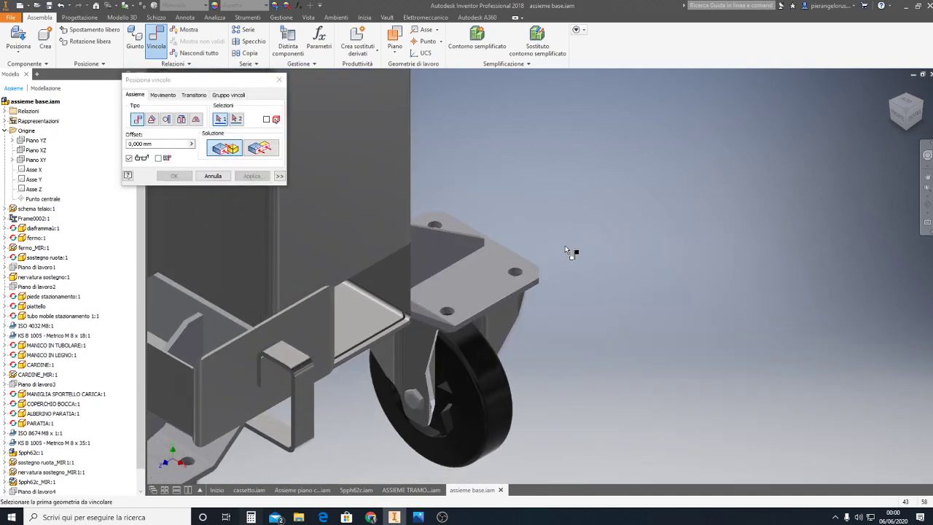
pyautogui.press('Escape')
pyautogui.moveTo(292, 323)
pyautogui.mouseDown()
pyautogui.moveTo(386, 317)
pyautogui.moveTo(625, 197)
pyautogui.mouseUp()
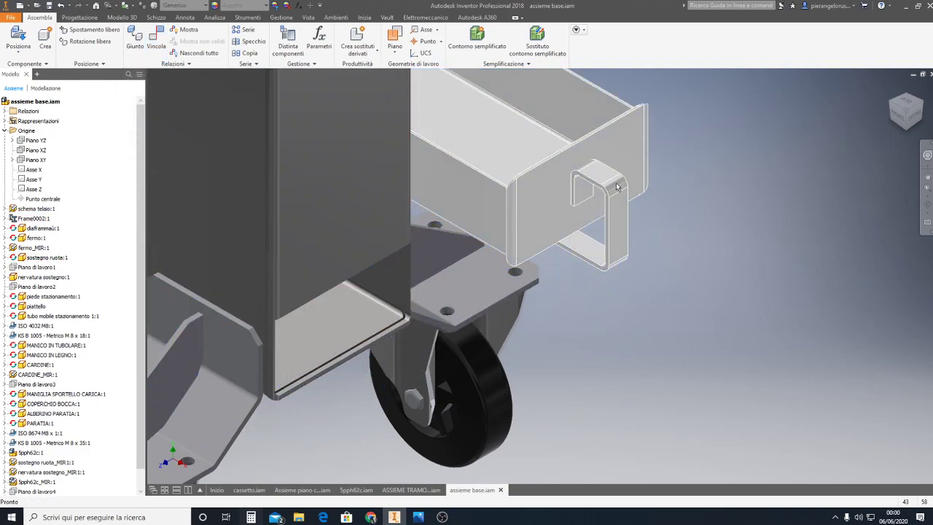
# Seat the drawer against the frame side and center it in view.
pyautogui.moveTo(625, 198); pyautogui.dragTo(597, 207, button='middle')
pyautogui.scroll(-2, 584, 183)
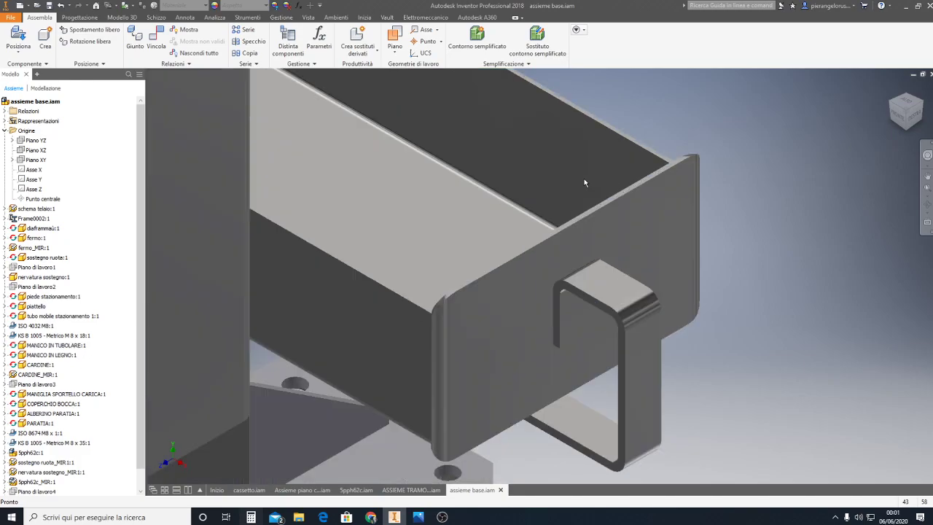
pyautogui.scroll(-1, 508, 233)
pyautogui.moveTo(560, 224); pyautogui.dragTo(646, 267, button='middle')
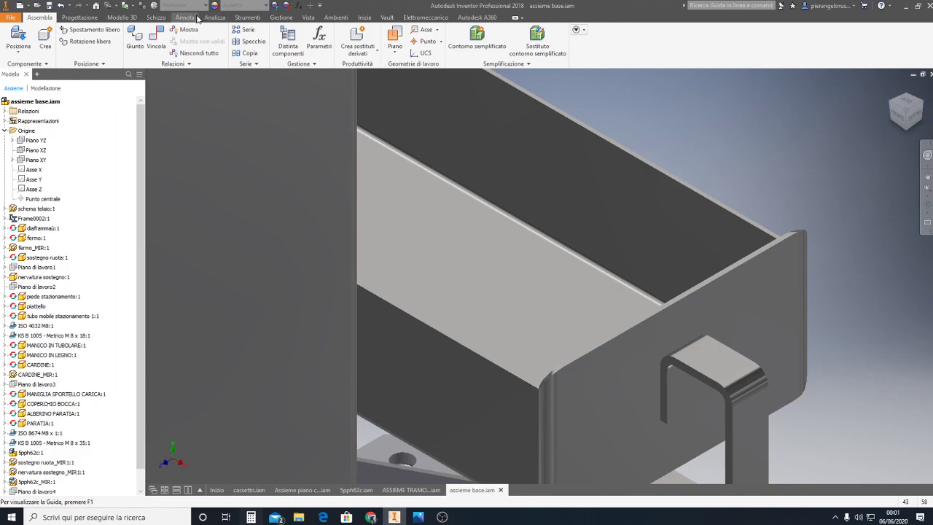
# Measure the drawer: 240 mm top edge and 140 mm between its two edges.
pyautogui.click(215, 17)
pyautogui.click(95, 43)
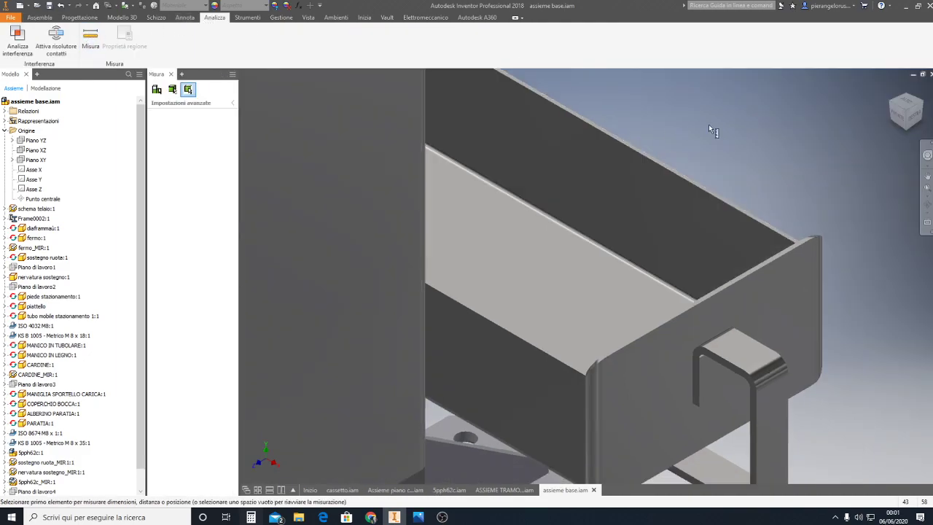
pyautogui.click(683, 172)
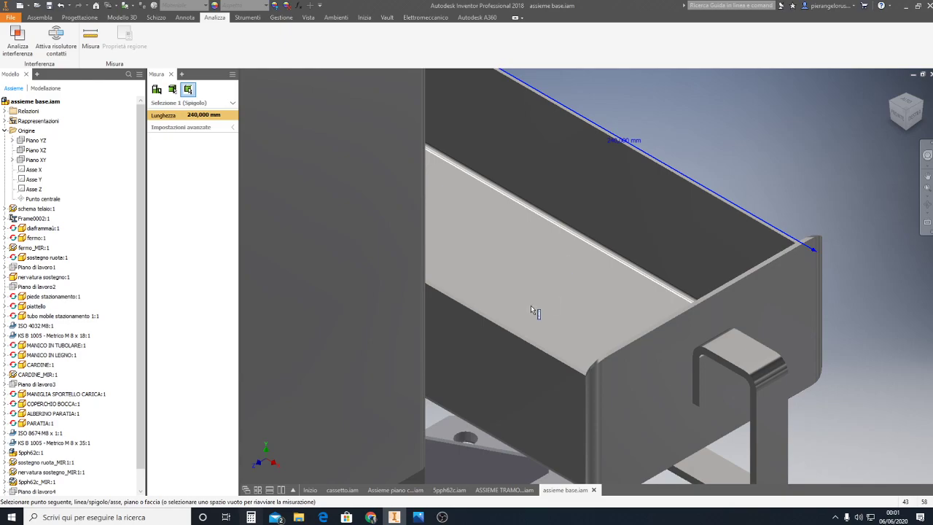
pyautogui.click(512, 333)
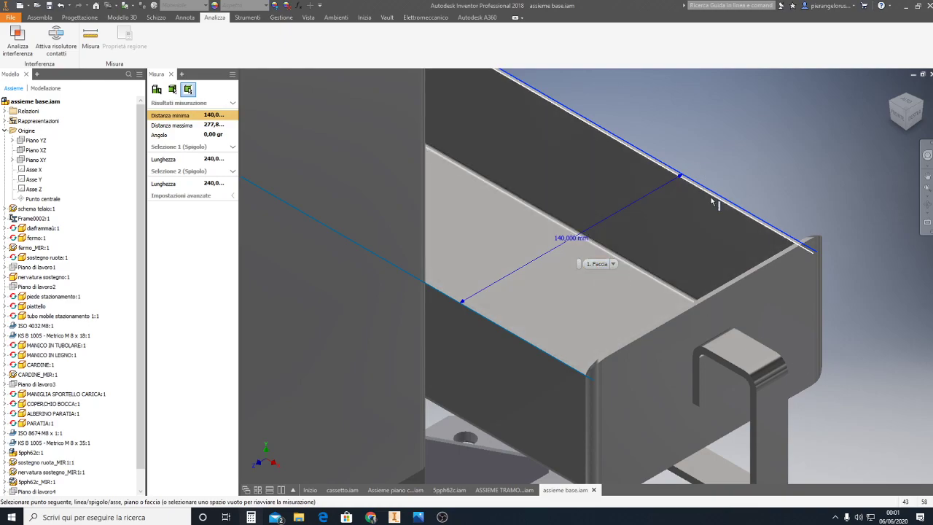
pyautogui.press('Escape')
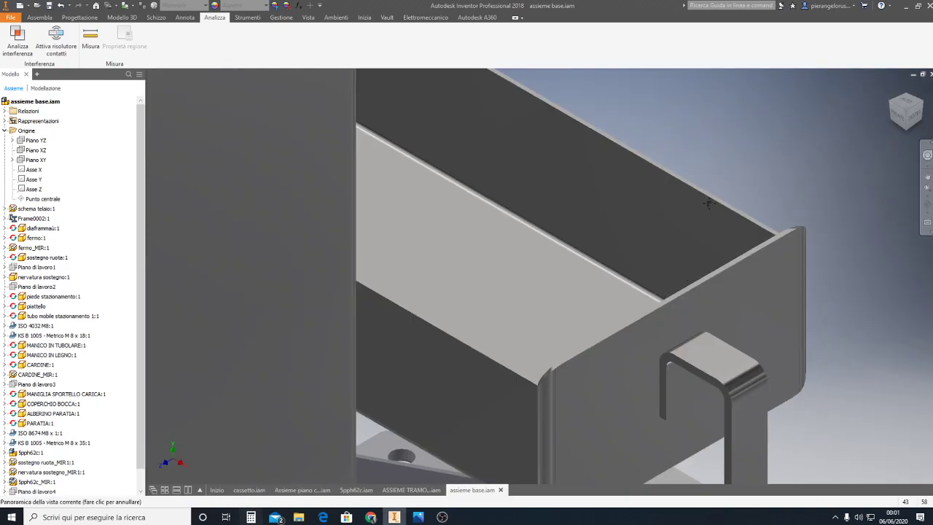
pyautogui.moveTo(887, 126); pyautogui.dragTo(565, 327)
pyautogui.scroll(3, 565, 327)
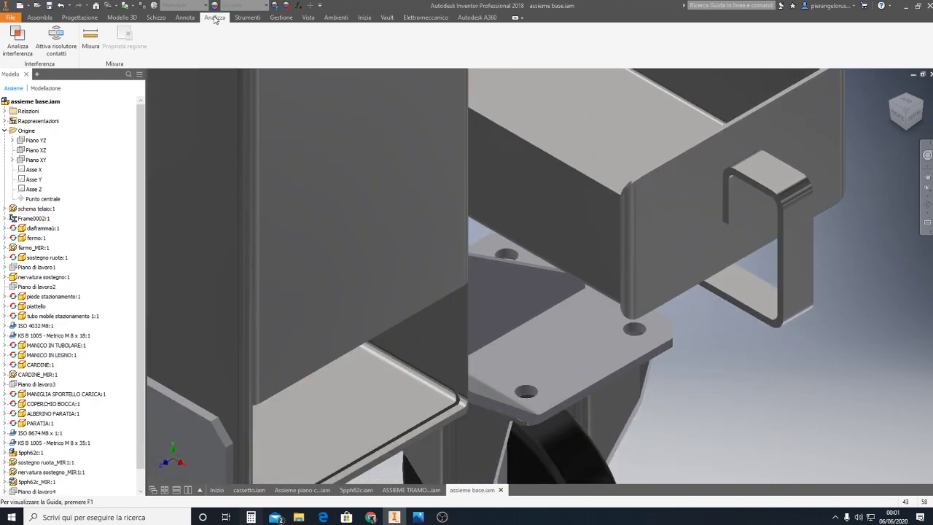
# Pick two faces for a new constraint and enter a 1 mm offset.
pyautogui.click(39, 17)
pyautogui.click(156, 40)
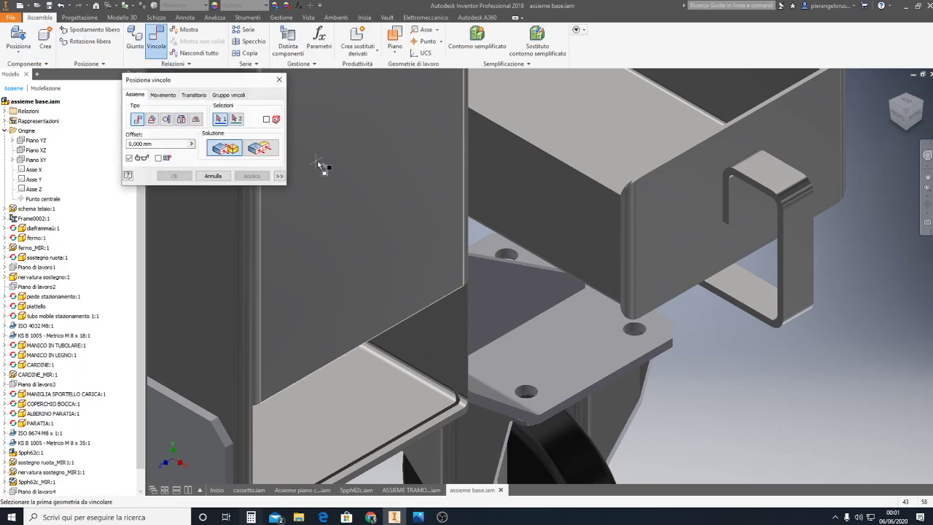
pyautogui.click(556, 198)
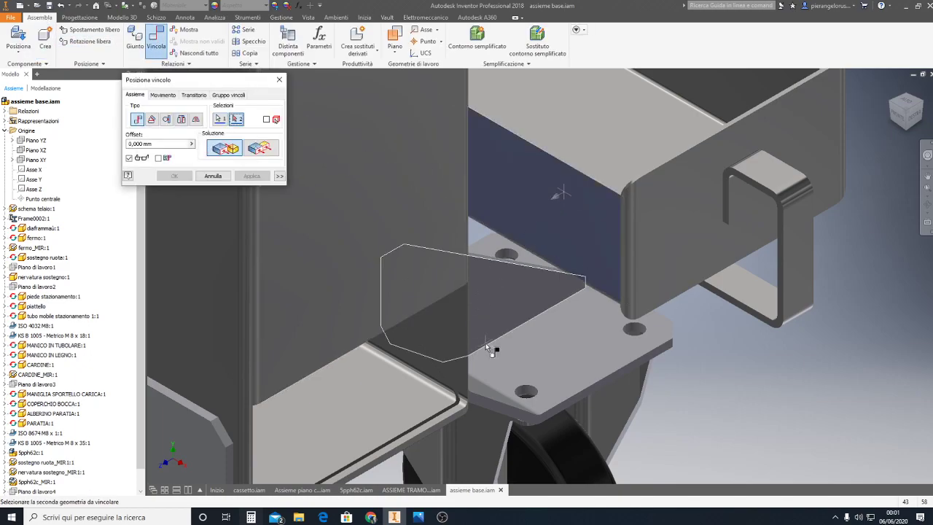
pyautogui.click(903, 105)
pyautogui.scroll(5, 537, 370)
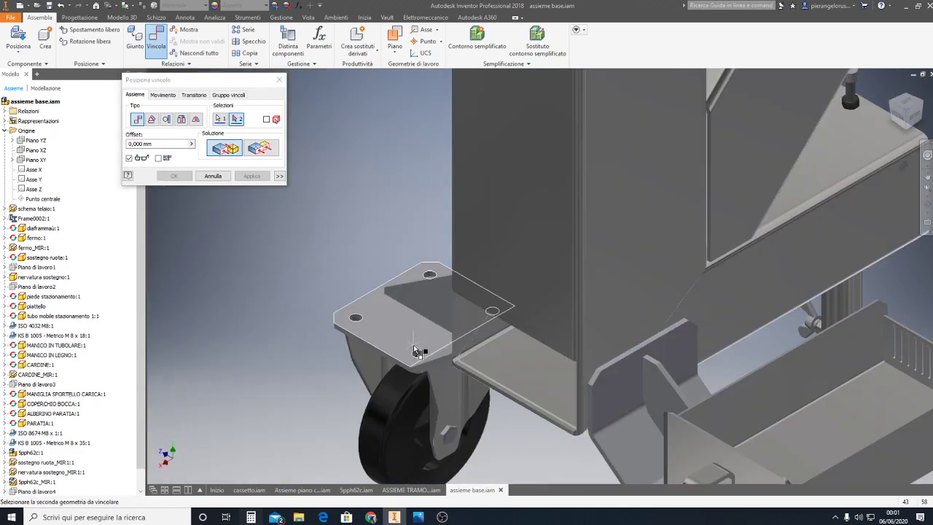
pyautogui.click(462, 324)
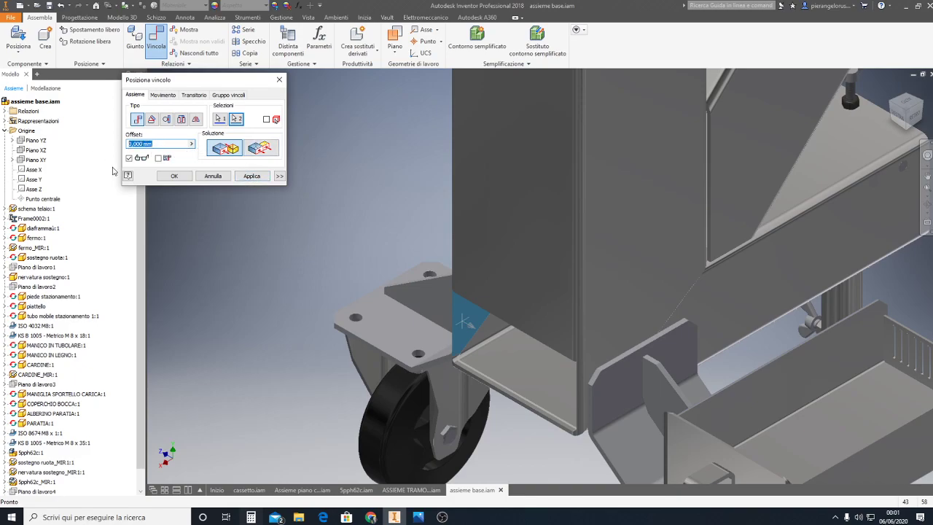
pyautogui.write('1')
pyautogui.click(259, 177)
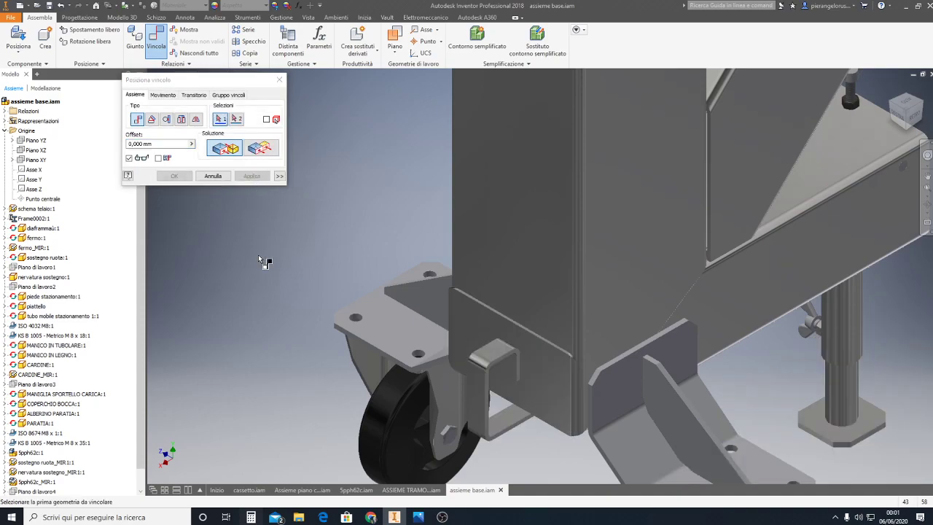
pyautogui.moveTo(905, 111)
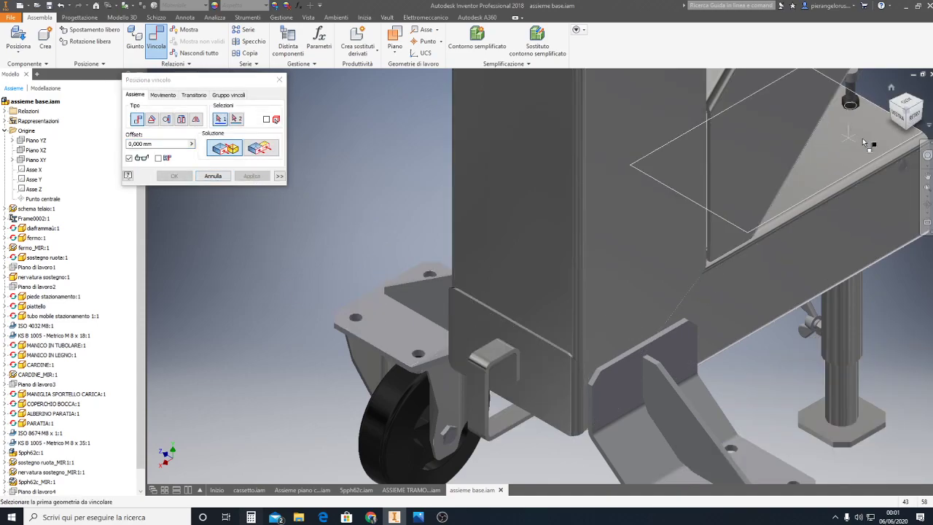
# Pan and zoom around the joint, then close the constraint dialog without adding one.
pyautogui.press('F2')
pyautogui.click(899, 131)
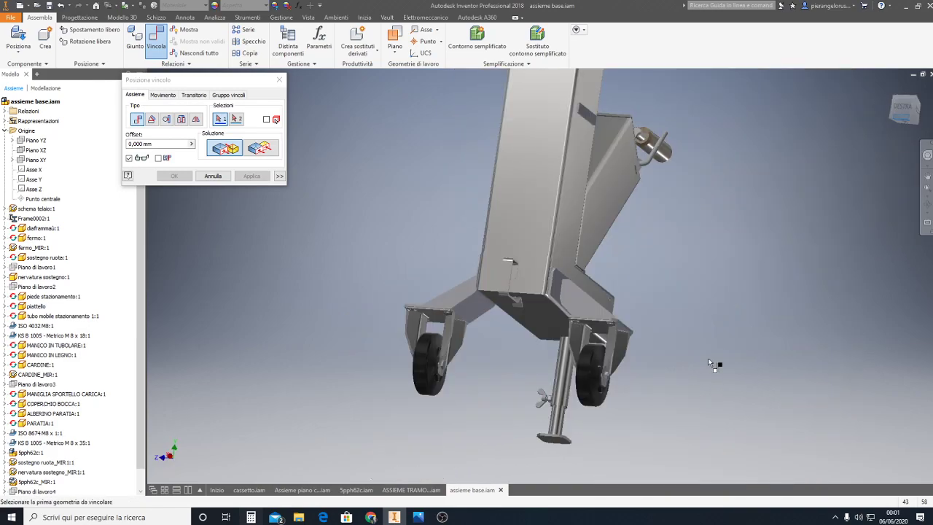
pyautogui.scroll(-5, 513, 209)
pyautogui.scroll(-3, 515, 212)
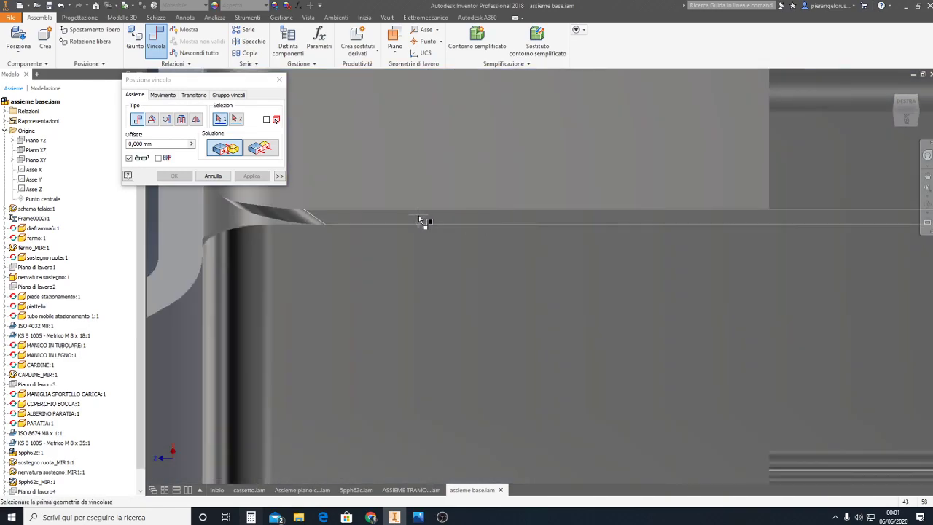
pyautogui.scroll(3, 400, 223)
pyautogui.press('F2')
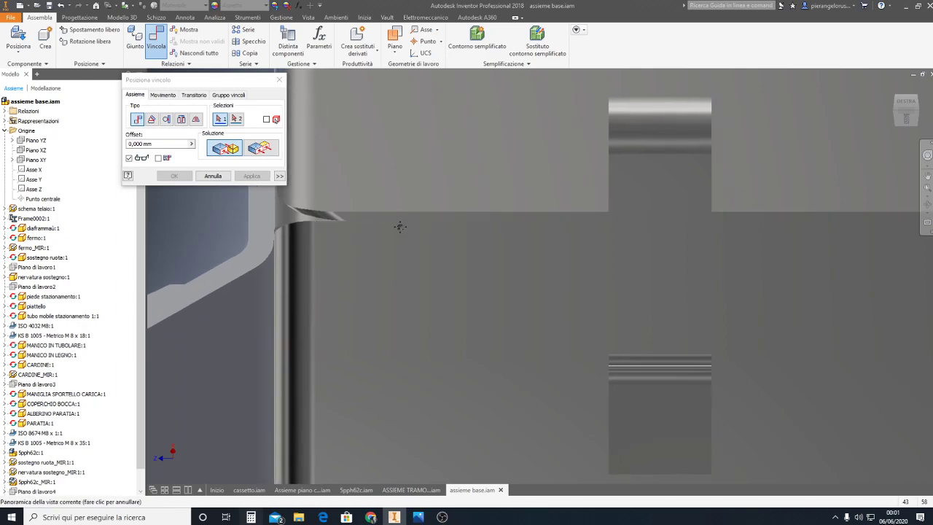
pyautogui.moveTo(400, 225); pyautogui.dragTo(439, 307)
pyautogui.press('F5')
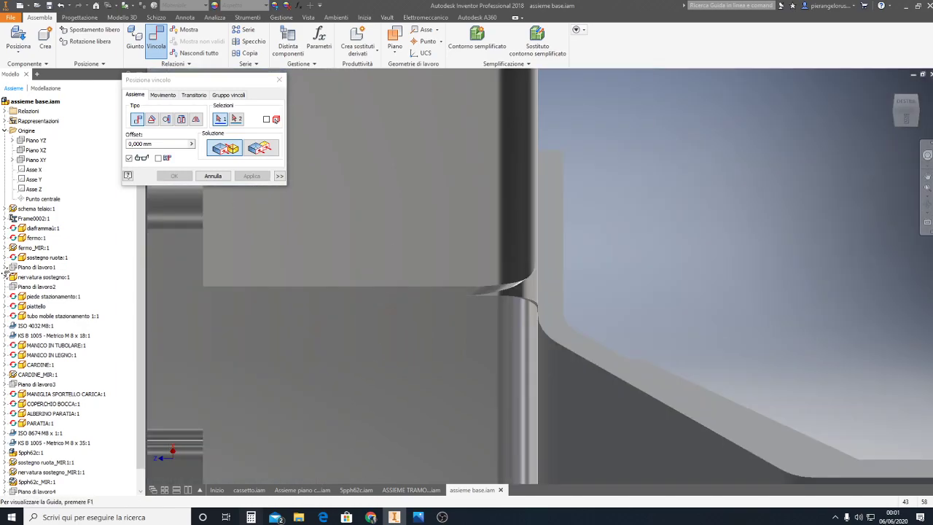
pyautogui.press('F5')
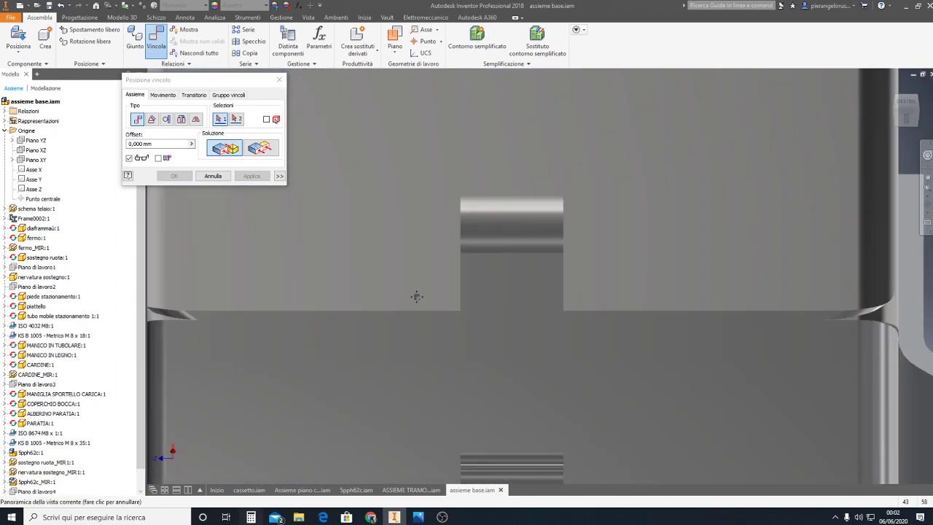
pyautogui.click(279, 80)
# Return to the home view and orbit underneath to inspect the casters.
pyautogui.press('F2')
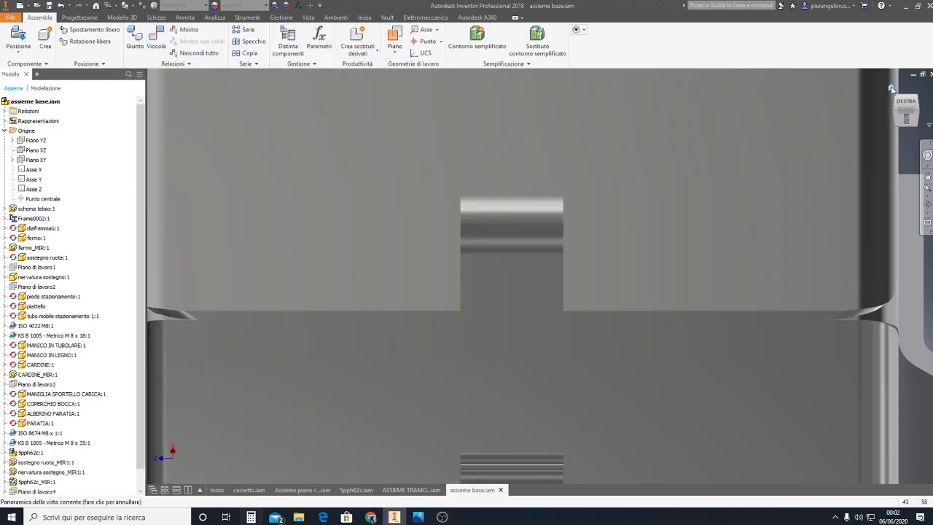
pyautogui.click(891, 88)
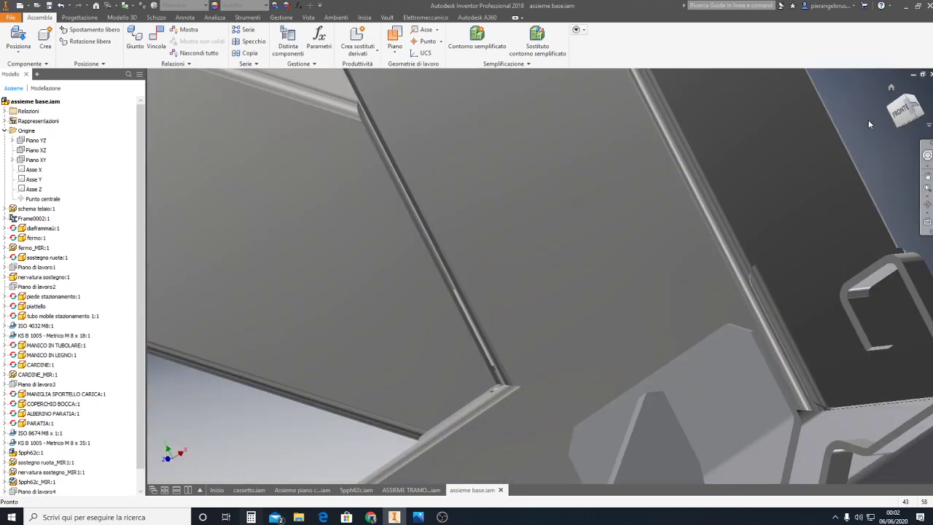
pyautogui.press('Escape')
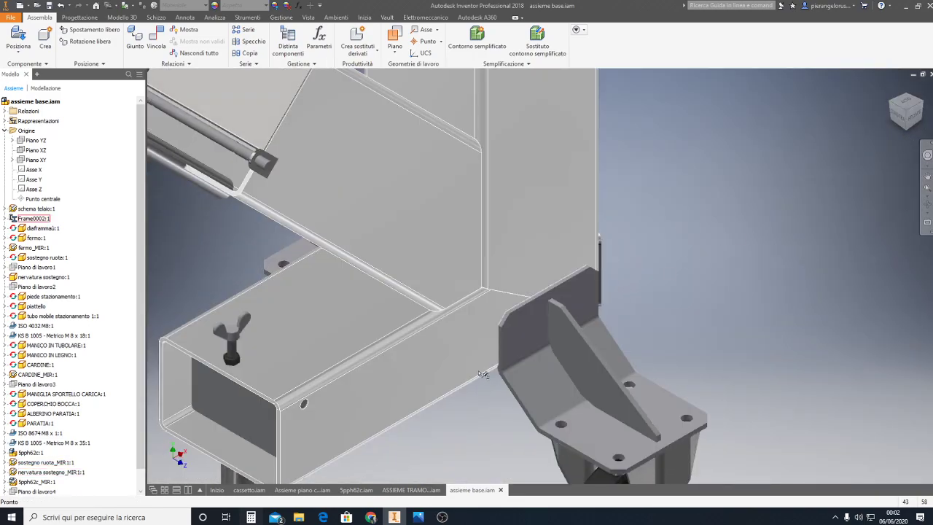
pyautogui.keyDown('shift'); pyautogui.moveTo(482, 374); pyautogui.dragTo(494, 304, button='middle'); pyautogui.keyUp('shift')
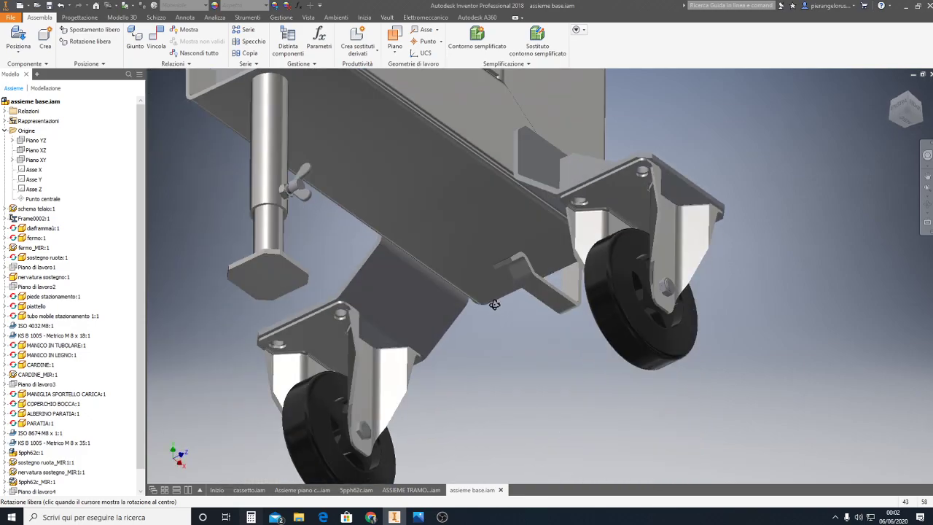
pyautogui.scroll(5, 507, 262)
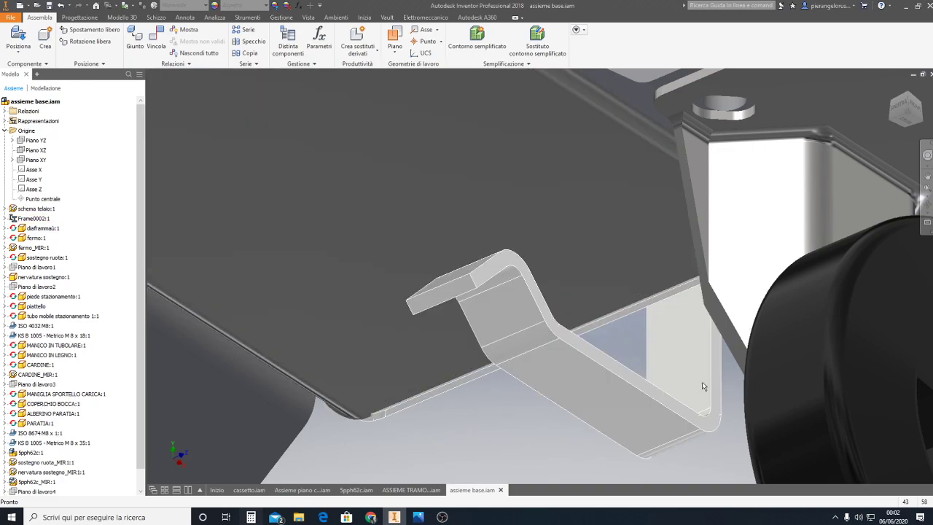
# Orbit around the bent bracket, center it from the front view, then switch to isometric.
pyautogui.keyDown('shift'); pyautogui.moveTo(656, 333); pyautogui.dragTo(729, 292, button='middle'); pyautogui.keyUp('shift')
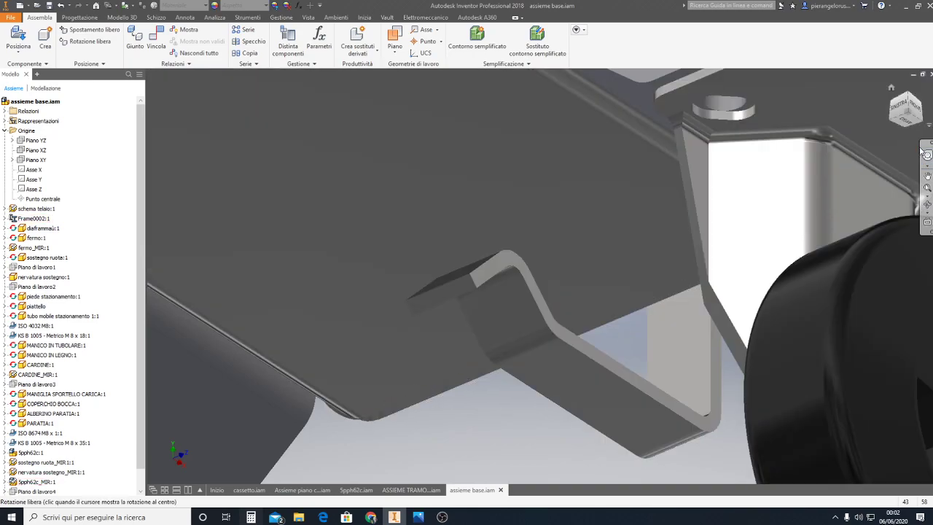
pyautogui.moveTo(911, 121); pyautogui.dragTo(916, 110)
pyautogui.click(917, 109)
pyautogui.scroll(-5, 642, 328)
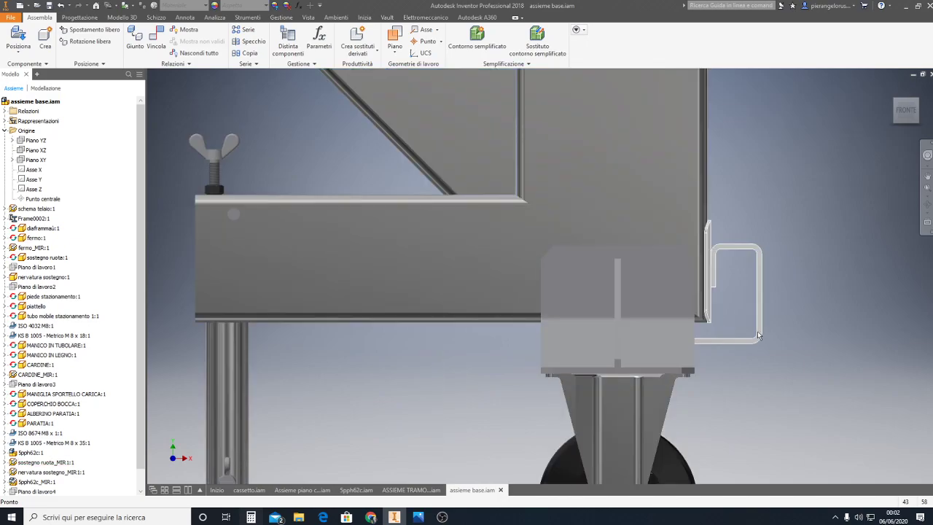
pyautogui.moveTo(619, 335); pyautogui.dragTo(405, 367, button='middle')
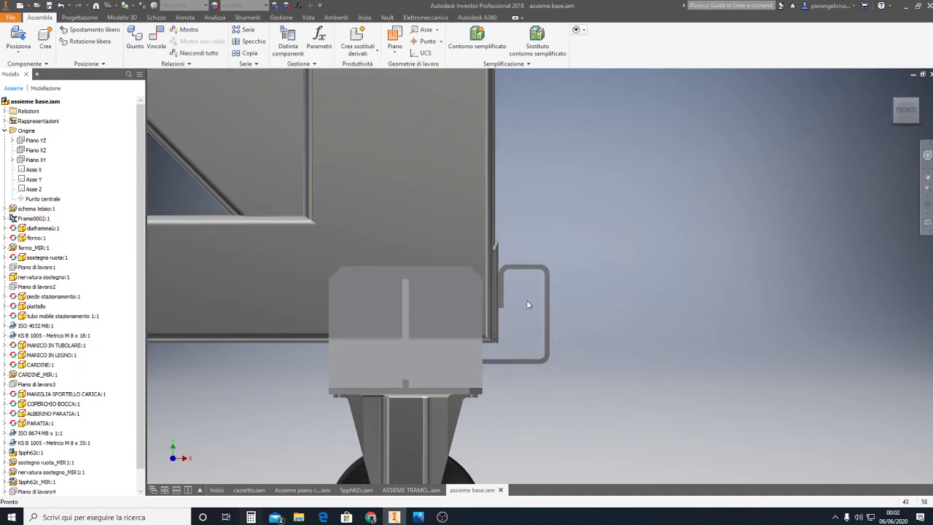
pyautogui.moveTo(906, 109)
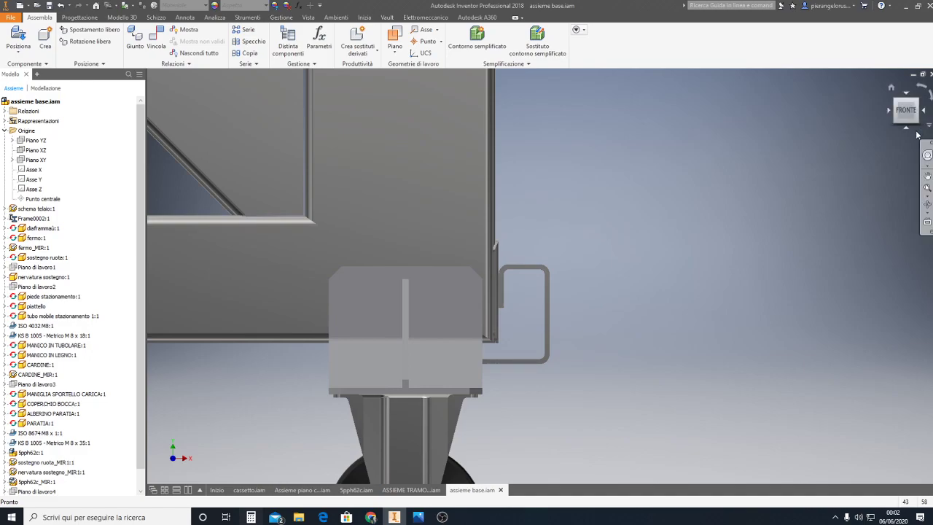
pyautogui.click(918, 102)
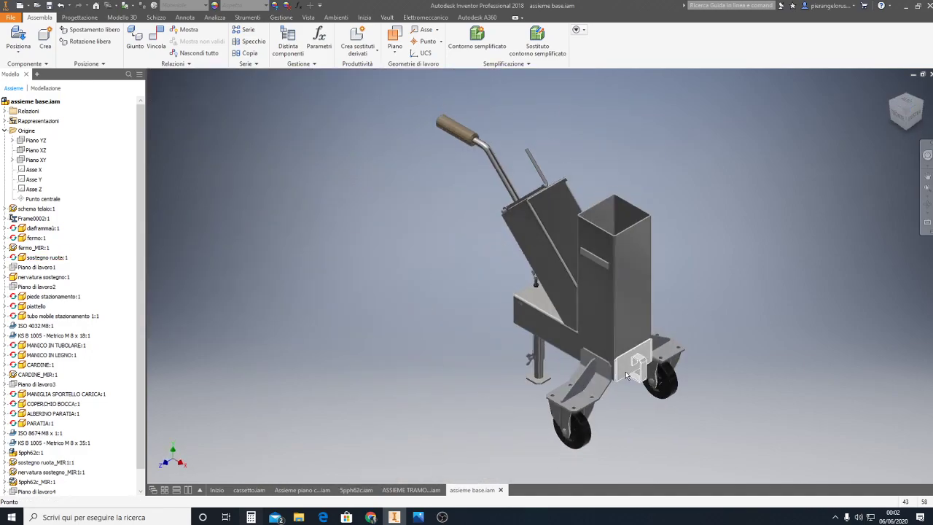
pyautogui.scroll(5, 630, 370)
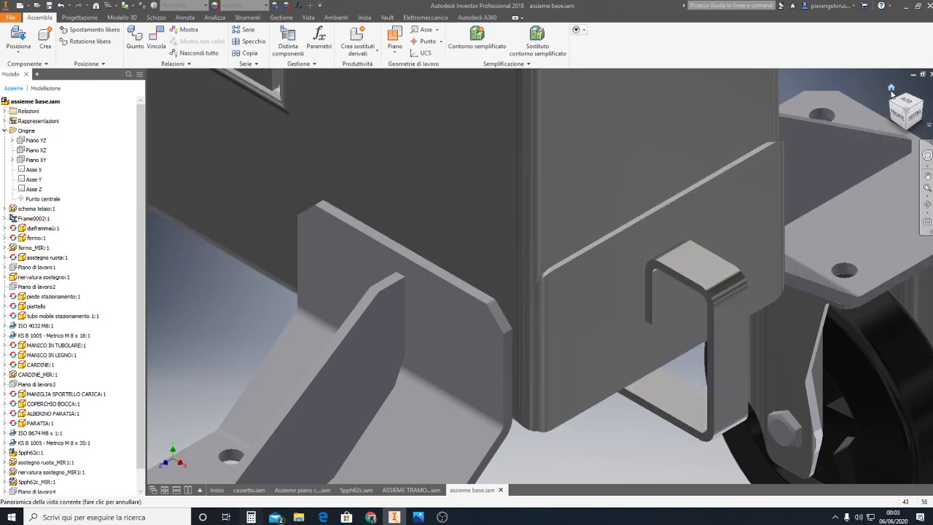
pyautogui.click(890, 94)
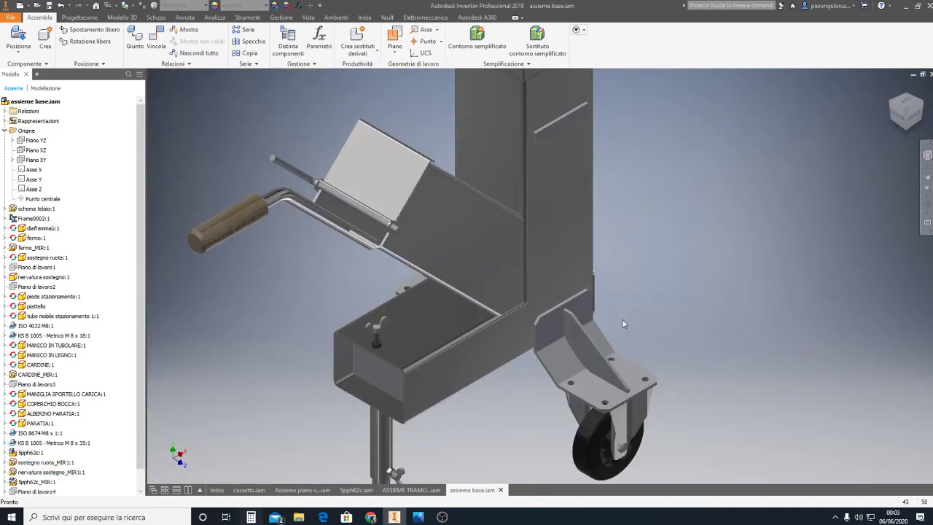
pyautogui.moveTo(624, 310); pyautogui.dragTo(640, 290, button='middle')
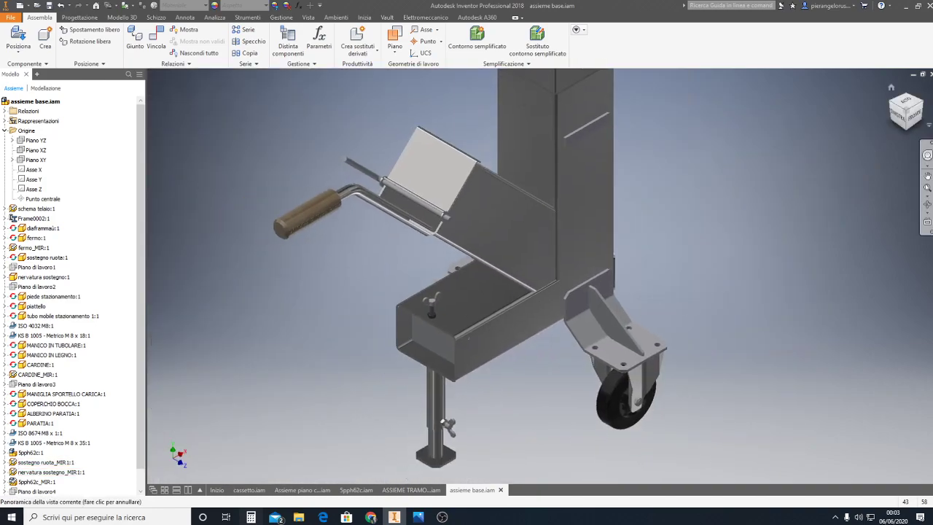
pyautogui.click(925, 106)
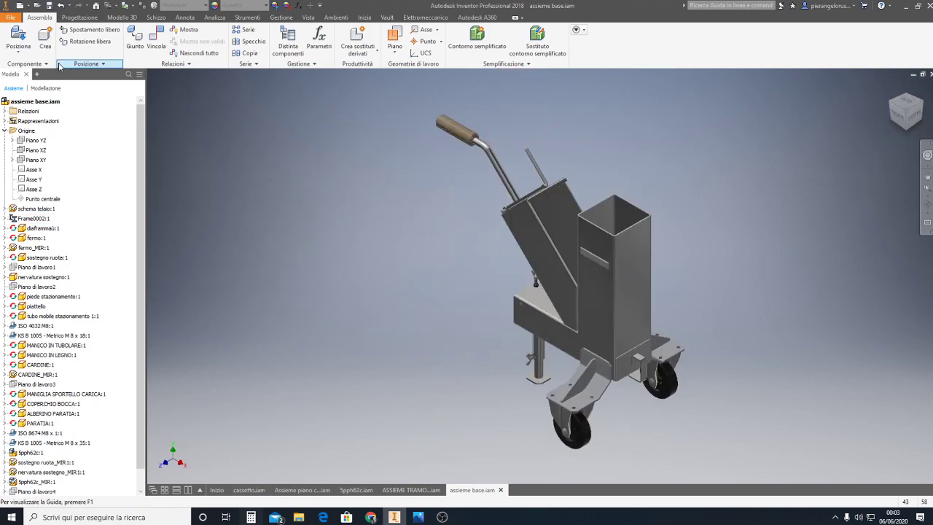
# Choose Place from file and open ASSIEME TRAMOGGIA.iam for placement.
pyautogui.click(18, 51)
pyautogui.click(71, 91)
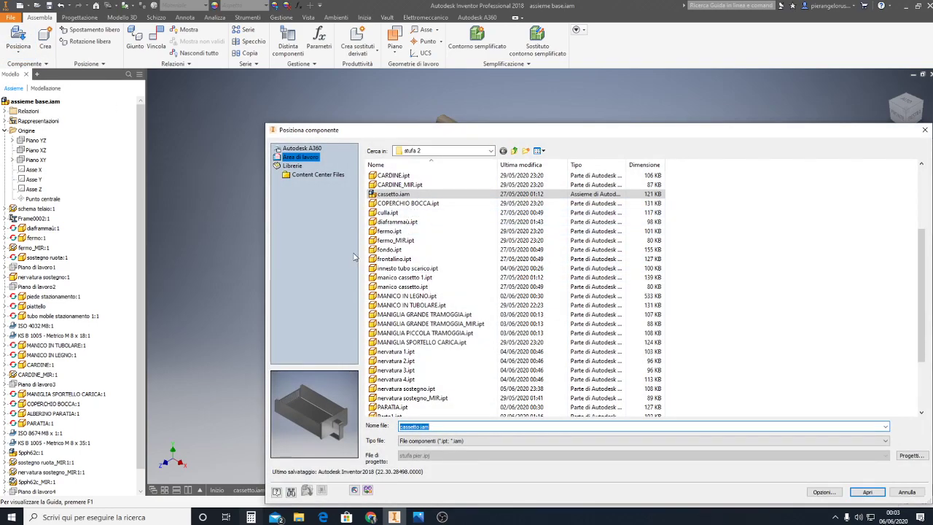
pyautogui.scroll(4, 413, 227)
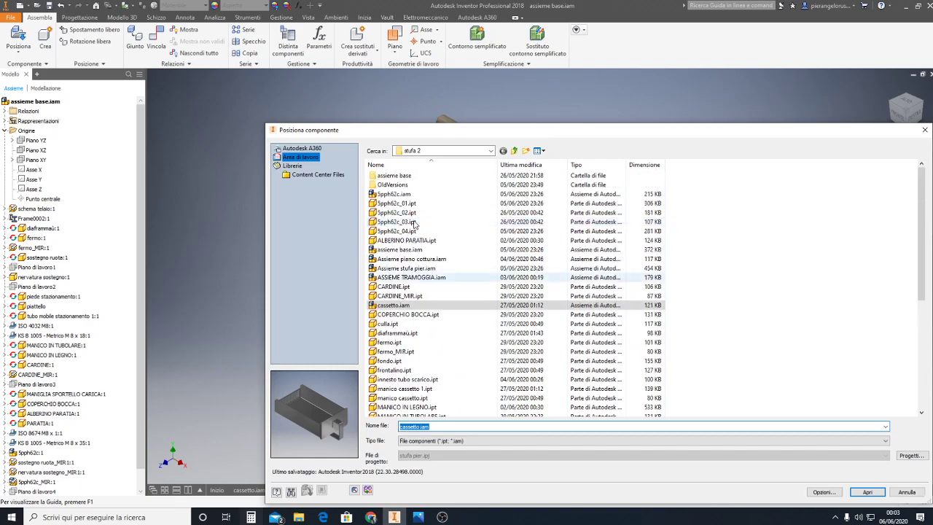
pyautogui.click(408, 277)
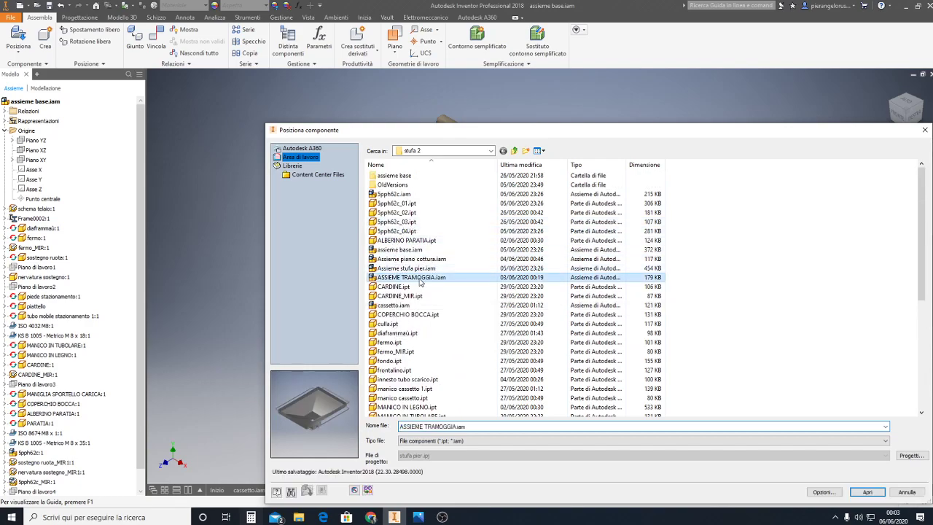
pyautogui.click(868, 492)
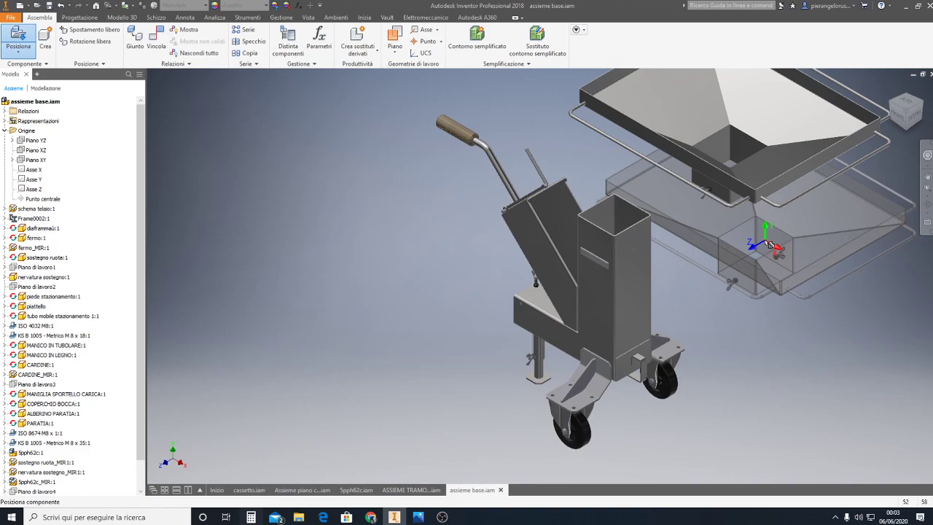
# Keep one hopper copy and drag it slightly up and left above the cart.
pyautogui.press('Escape')
pyautogui.moveTo(764, 244); pyautogui.dragTo(539, 325, button='middle')
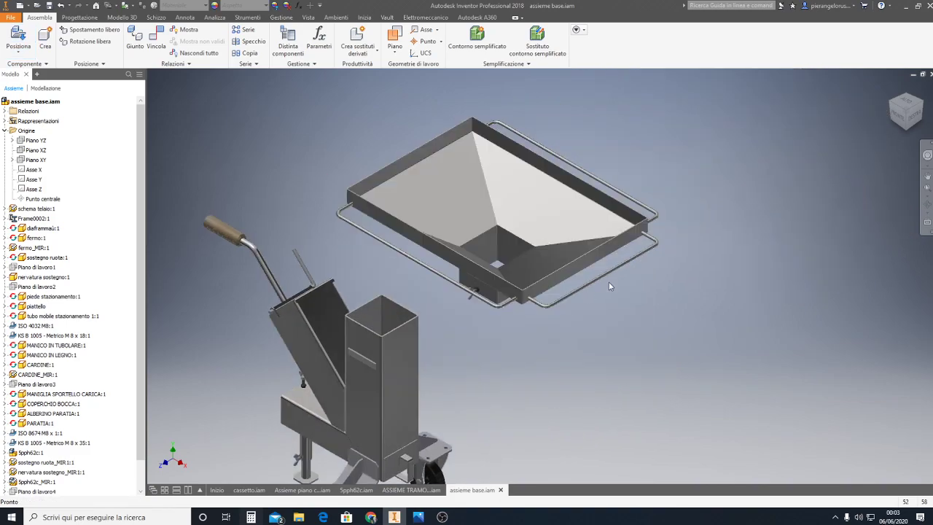
pyautogui.moveTo(698, 181); pyautogui.dragTo(689, 174, button='middle')
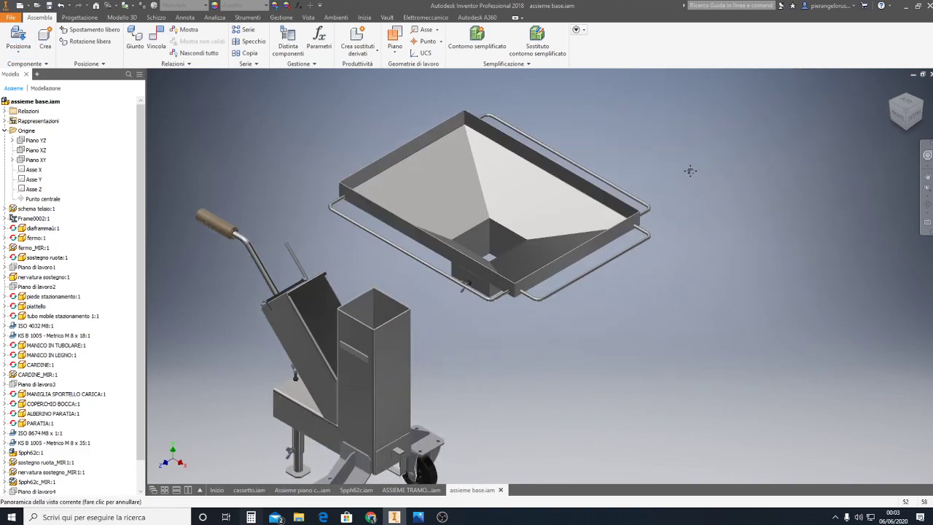
pyautogui.click(458, 257)
pyautogui.moveTo(459, 258); pyautogui.dragTo(439, 249)
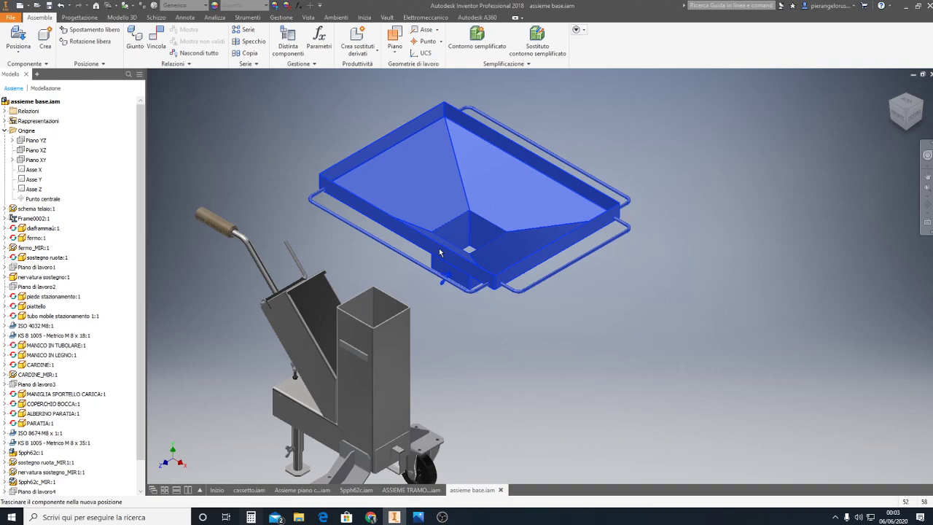
pyautogui.click(511, 320)
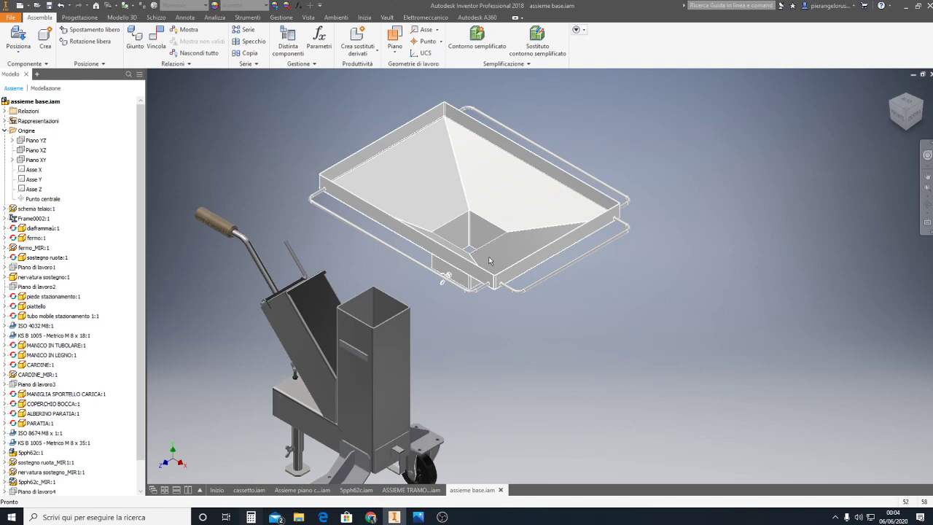
# Drag the hopper sub-assembly down and to the left, deselect it, and view the assembly from the front.
pyautogui.moveTo(488, 256); pyautogui.dragTo(425, 319)
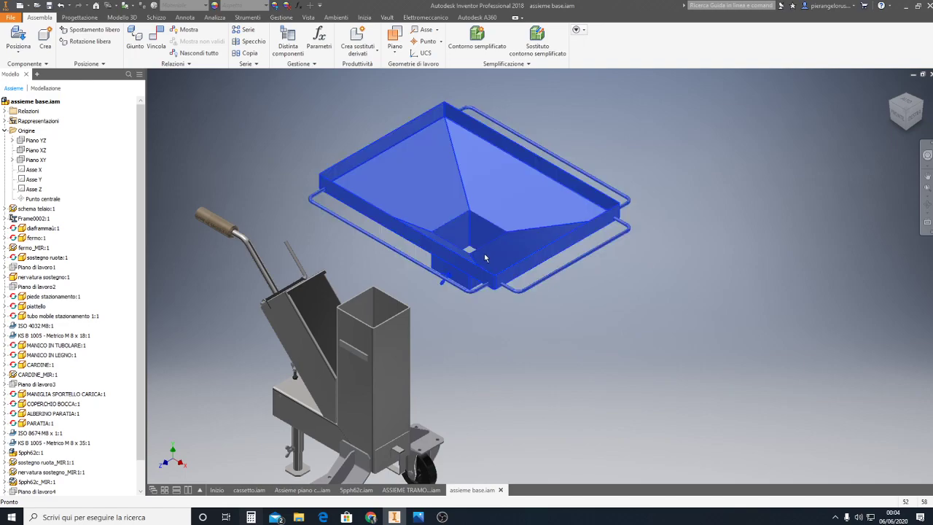
pyautogui.click(426, 314)
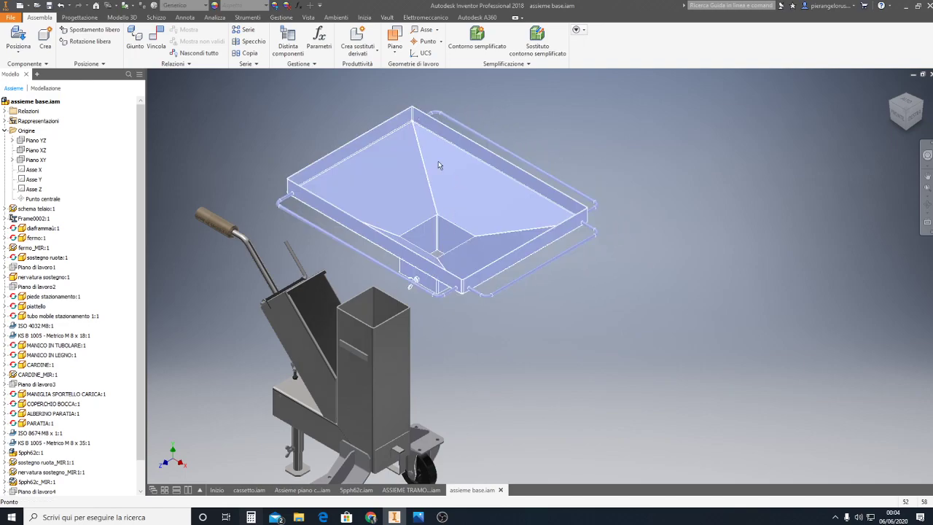
pyautogui.click(397, 115)
pyautogui.click(401, 273)
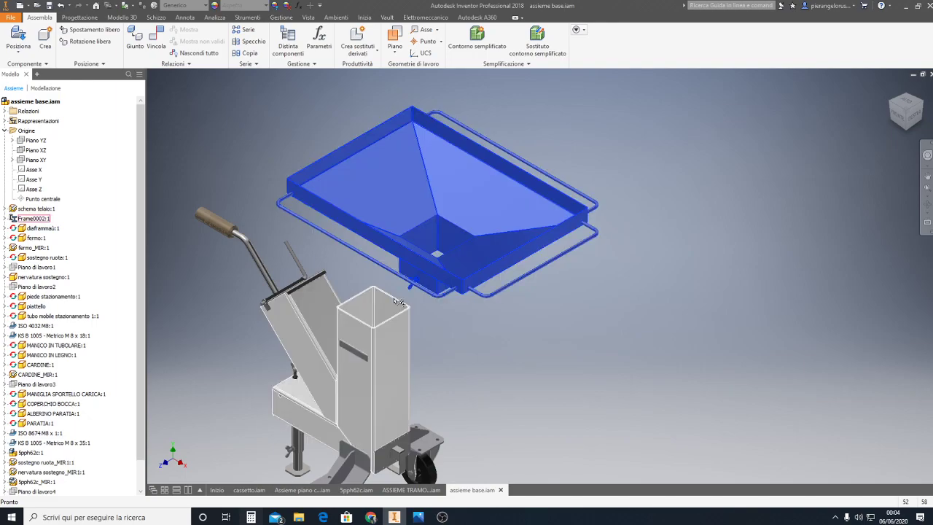
pyautogui.click(413, 263)
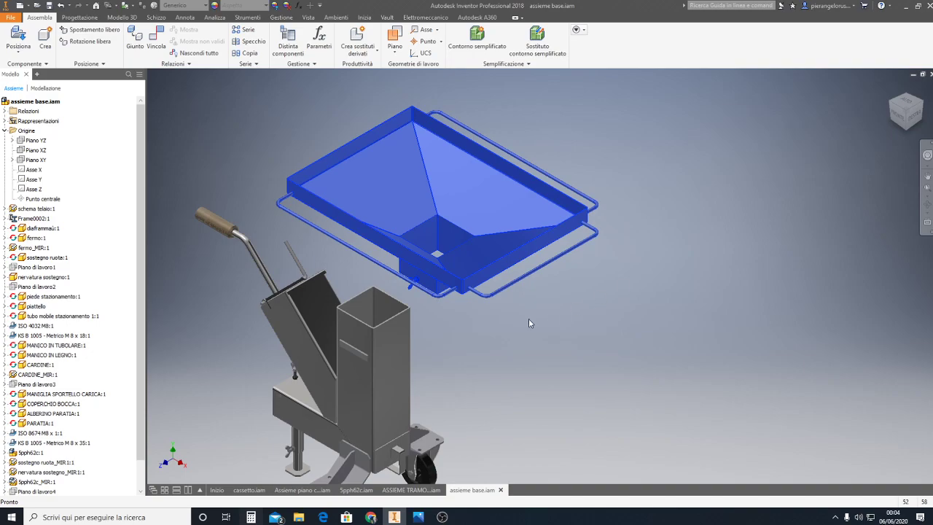
pyautogui.click(526, 338)
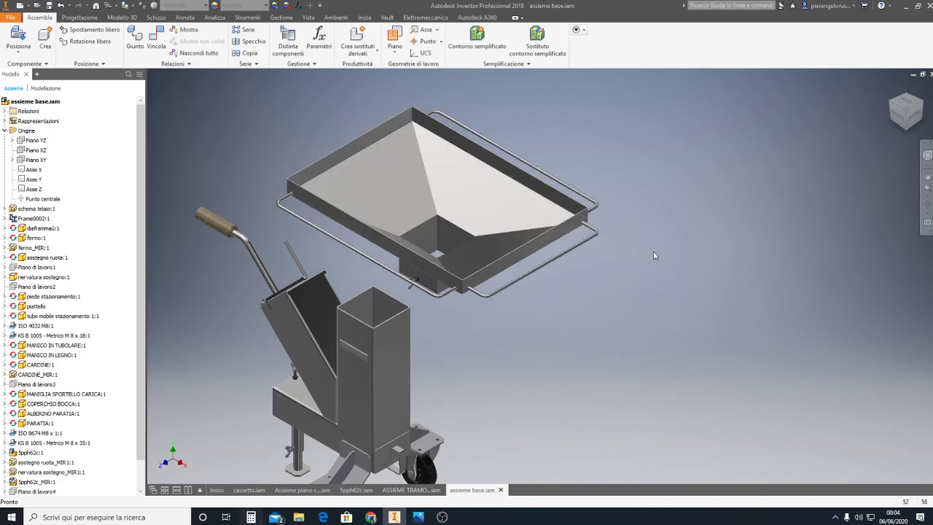
pyautogui.click(899, 118)
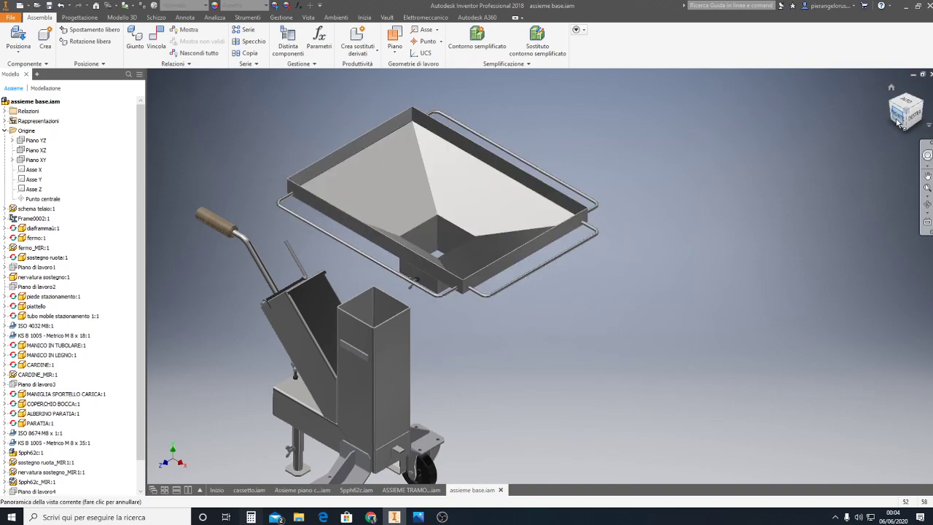
# Drag the hopper up and right over the shredder column, then return to the isometric view.
pyautogui.moveTo(599, 215)
pyautogui.mouseDown()
pyautogui.moveTo(672, 159)
pyautogui.moveTo(700, 155)
pyautogui.mouseUp()
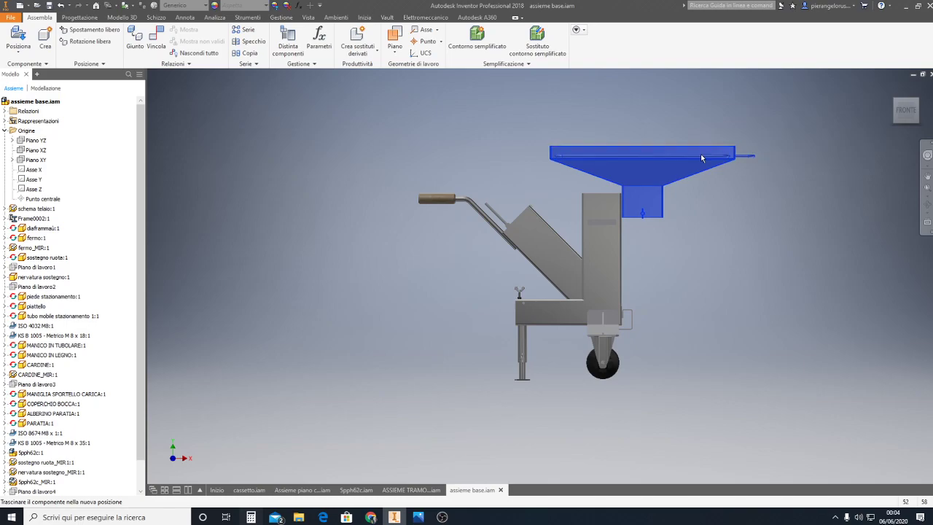
pyautogui.moveTo(652, 254); pyautogui.dragTo(534, 296, button='middle')
pyautogui.scroll(-5, 530, 290)
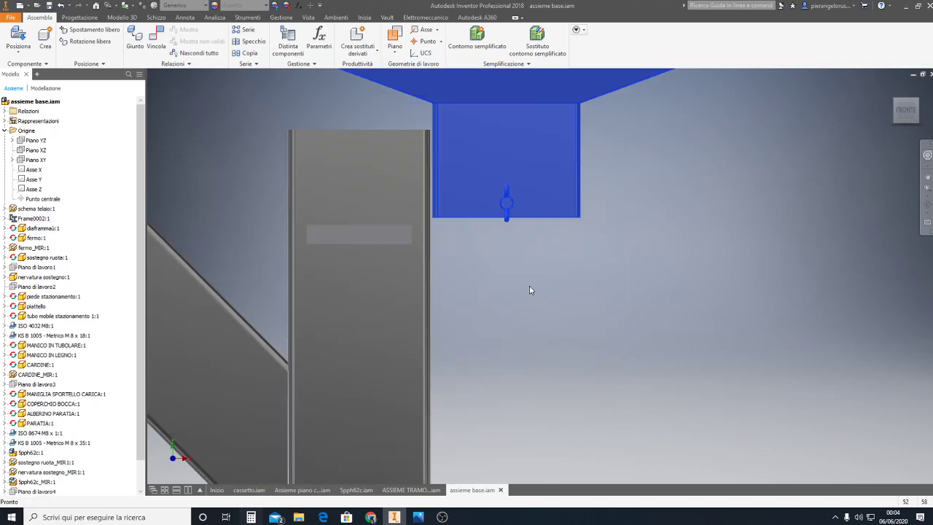
pyautogui.moveTo(447, 198); pyautogui.dragTo(327, 211)
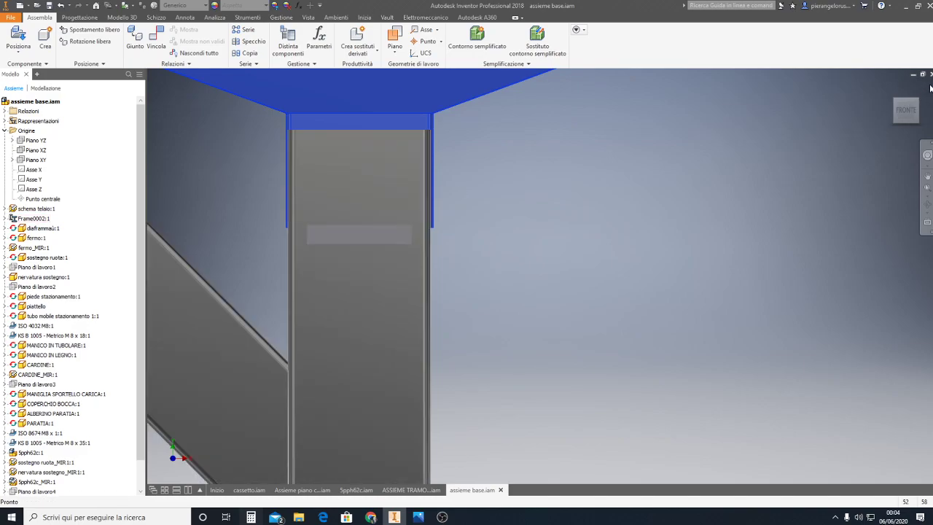
pyautogui.moveTo(477, 95); pyautogui.dragTo(724, 224)
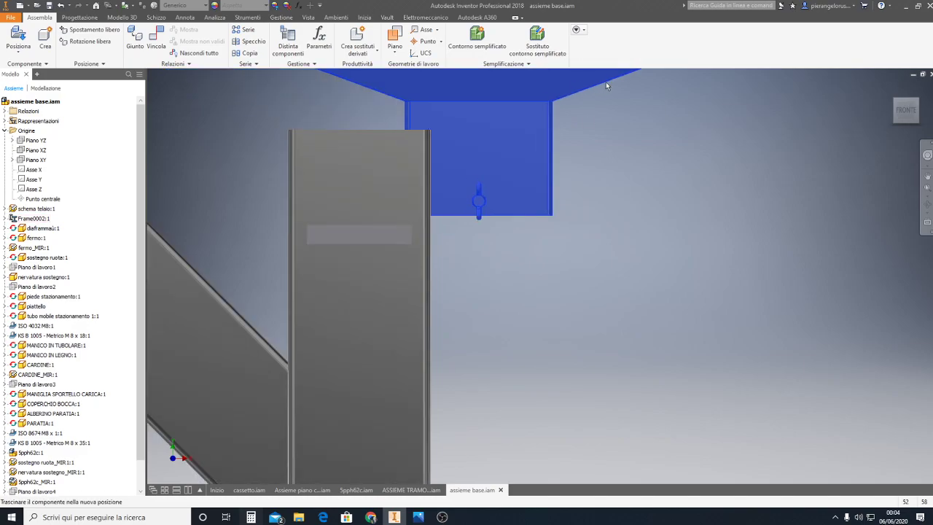
pyautogui.click(919, 86)
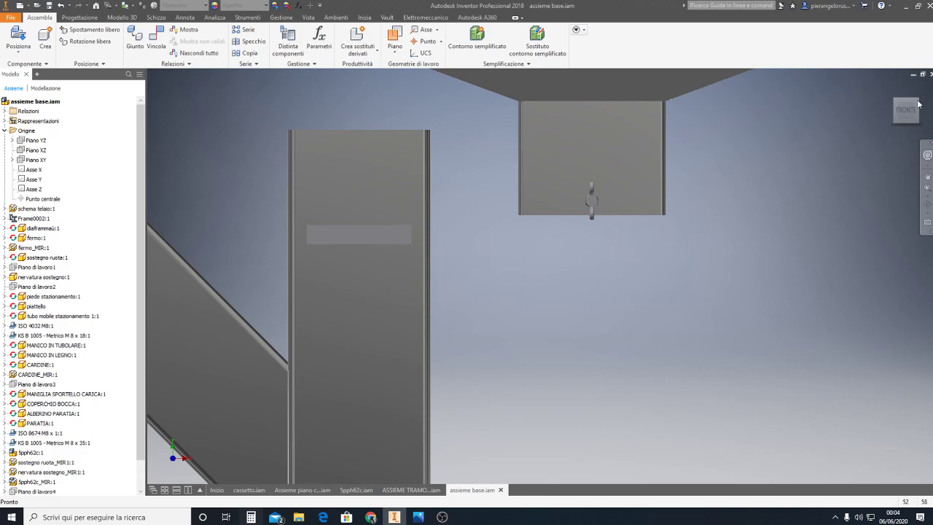
pyautogui.click(919, 104)
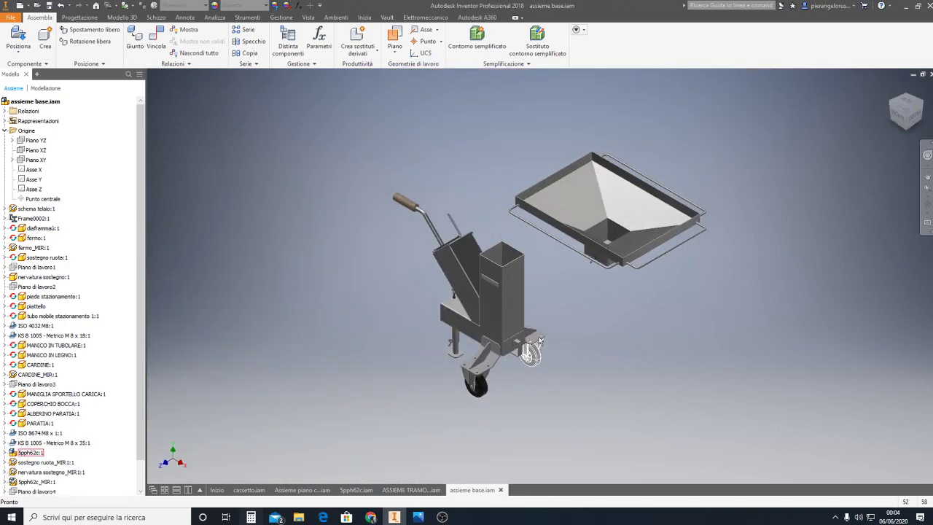
pyautogui.scroll(3, 539, 341)
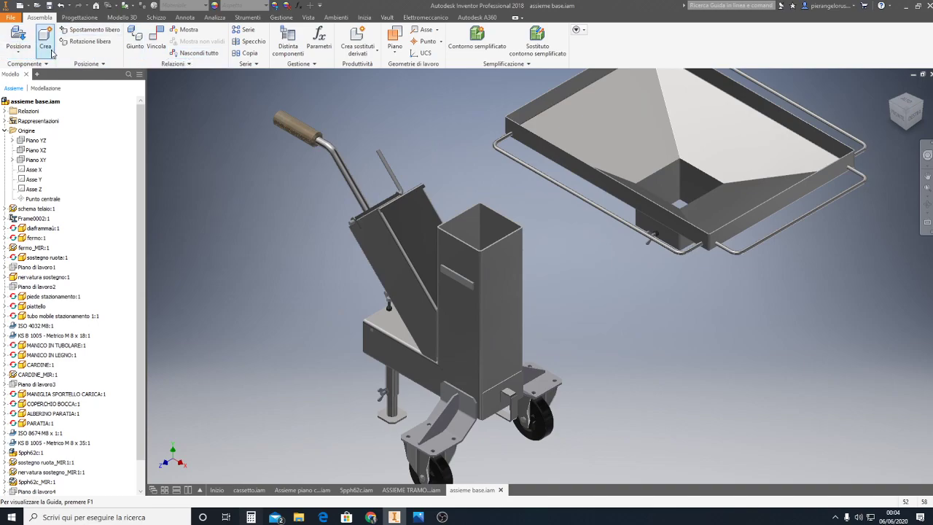
# Mate a hopper face to the shredder column's front face, then drag the hopper to test the mate.
pyautogui.click(156, 38)
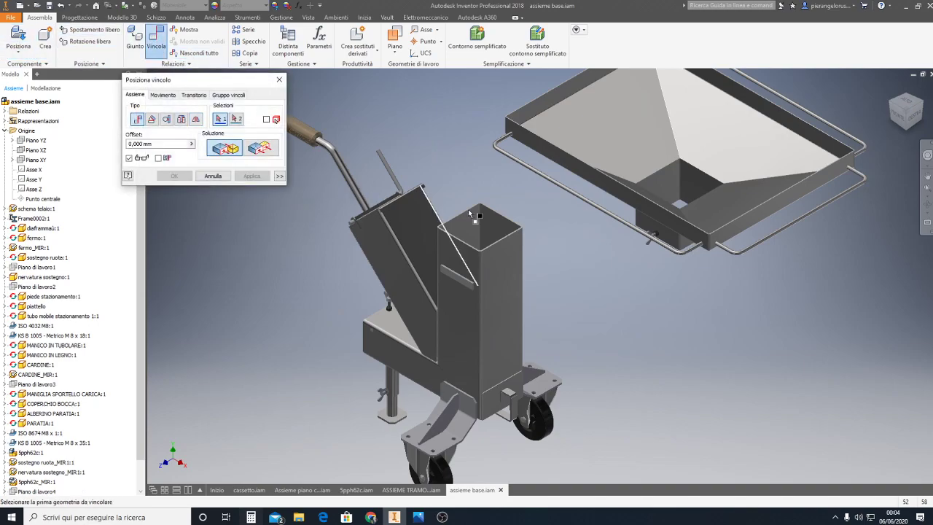
pyautogui.click(457, 255)
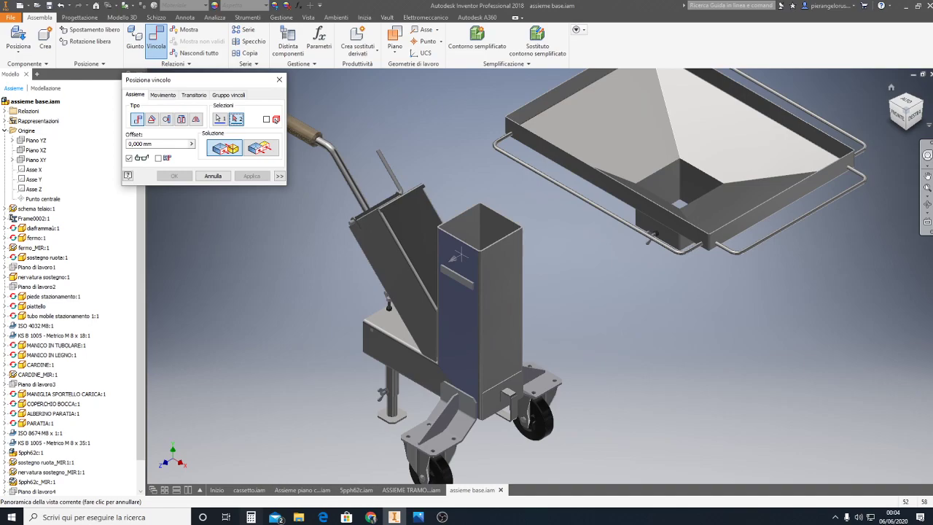
pyautogui.click(922, 103)
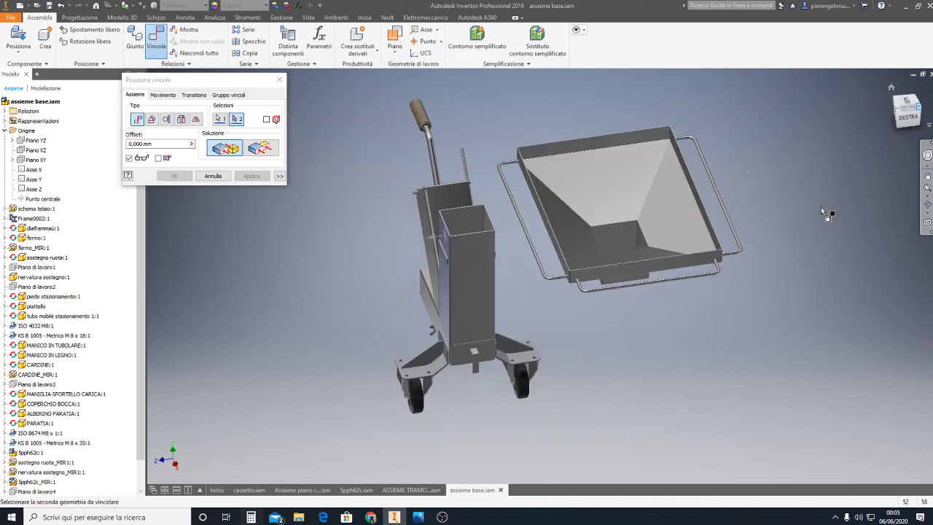
pyautogui.click(522, 268)
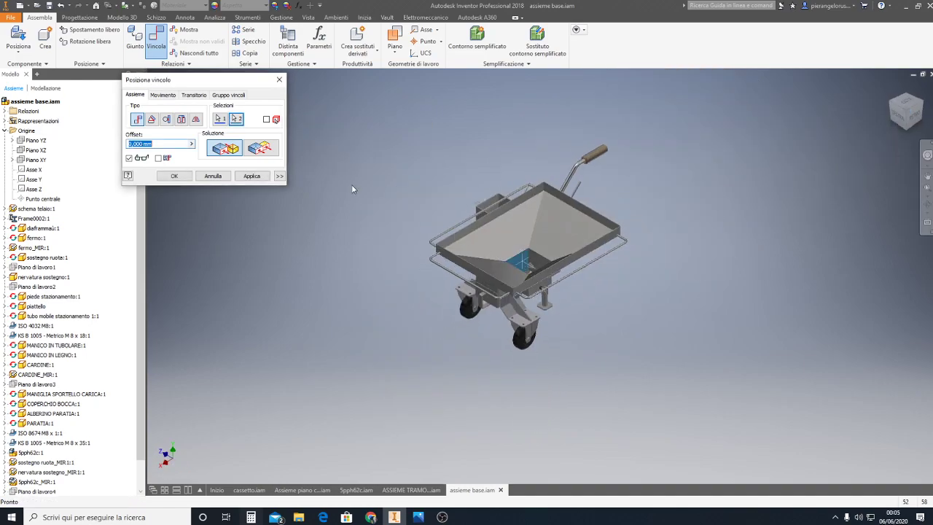
pyautogui.click(252, 176)
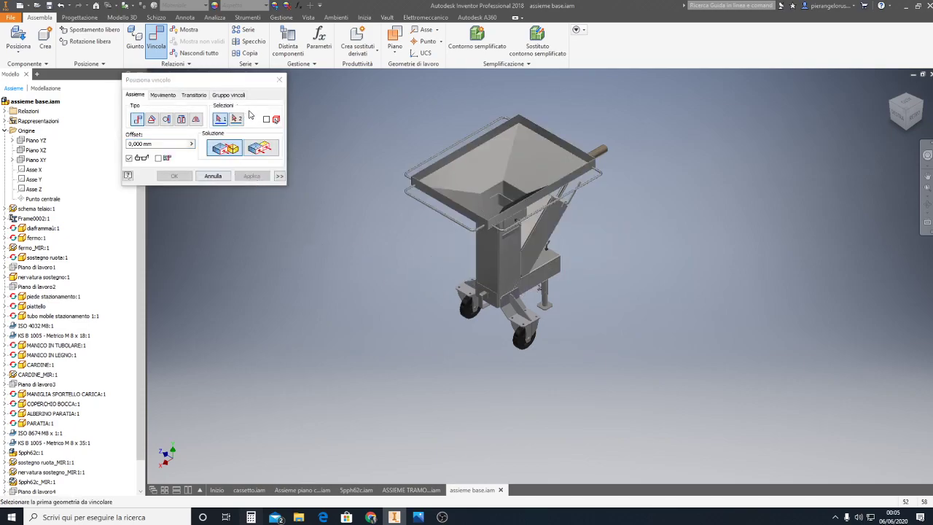
pyautogui.press('Escape')
pyautogui.moveTo(562, 162); pyautogui.dragTo(484, 195)
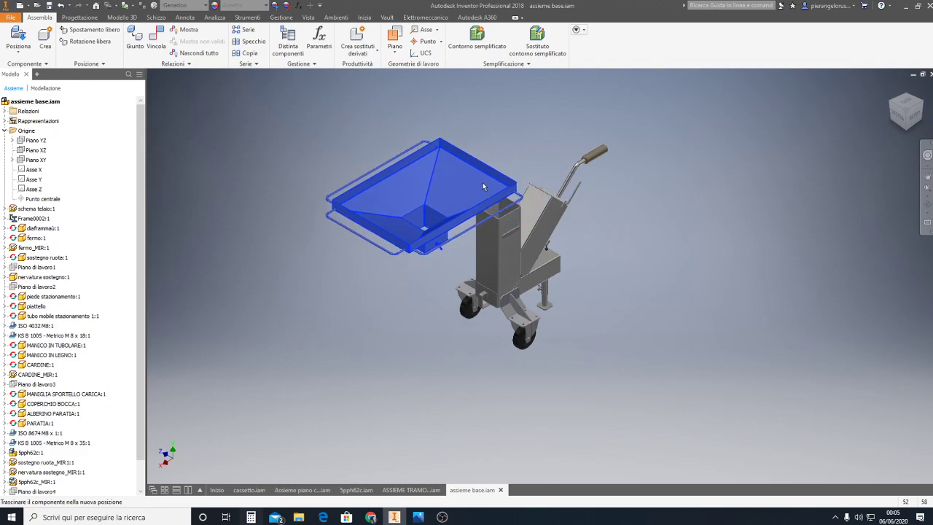
pyautogui.moveTo(483, 192); pyautogui.dragTo(482, 182)
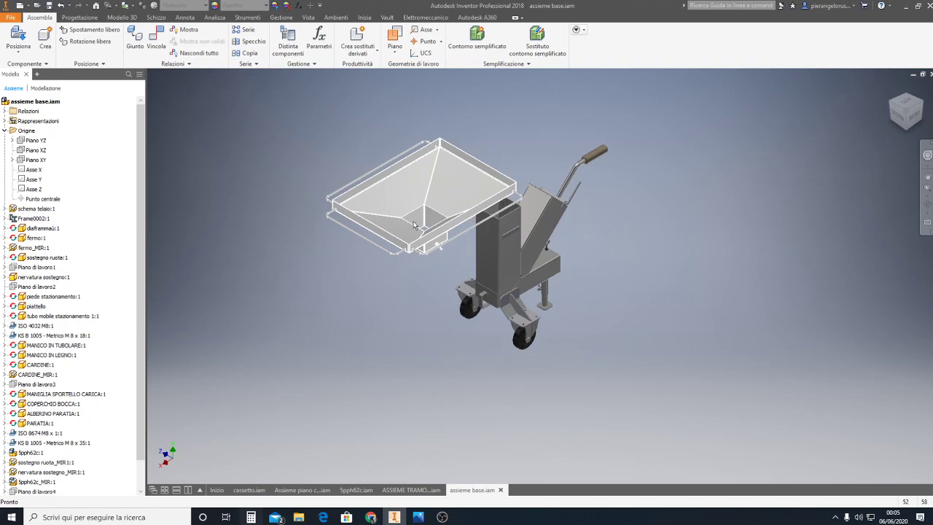
# Mate a hopper outlet face to the matching column face, seating the hopper centred on the column.
pyautogui.click(156, 38)
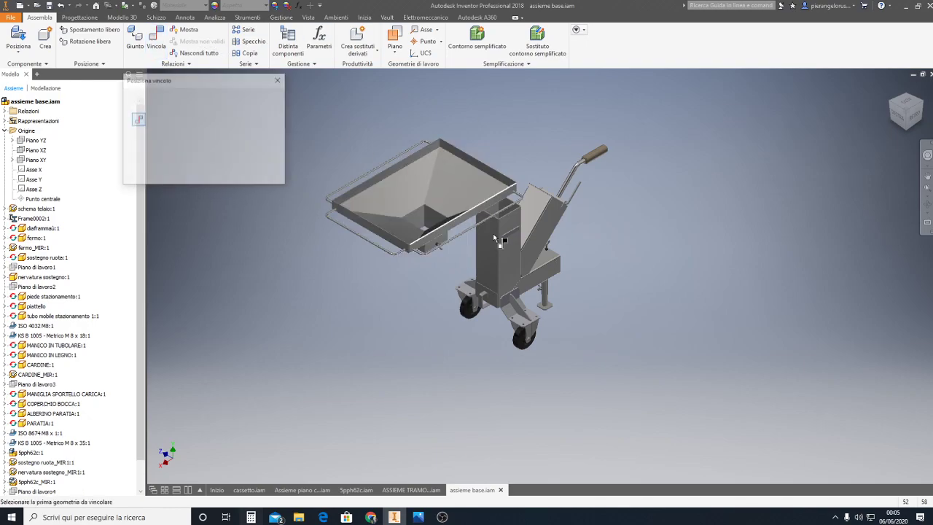
pyautogui.click(438, 225)
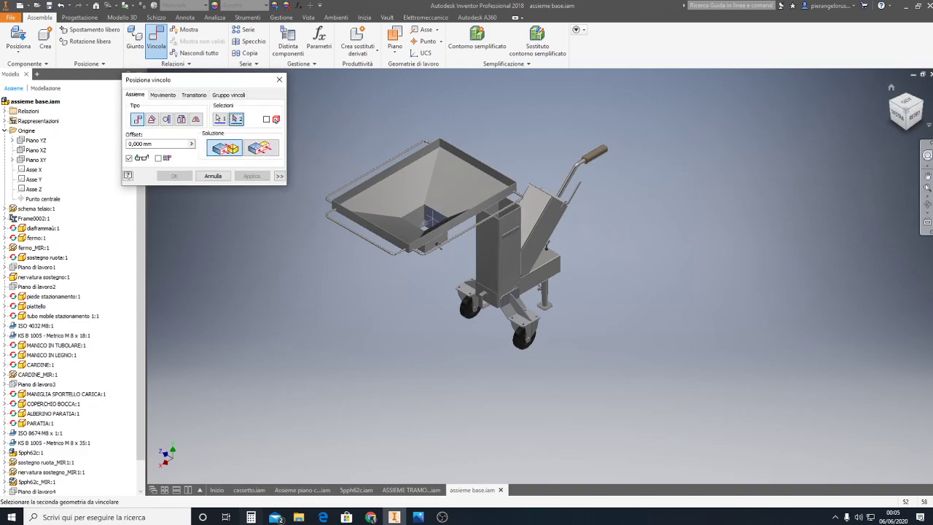
pyautogui.moveTo(856, 124)
pyautogui.keyDown('shift'); pyautogui.mouseDown(button='middle')
pyautogui.moveTo(851, 151)
pyautogui.moveTo(675, 263)
pyautogui.mouseUp(button='middle'); pyautogui.keyUp('shift')
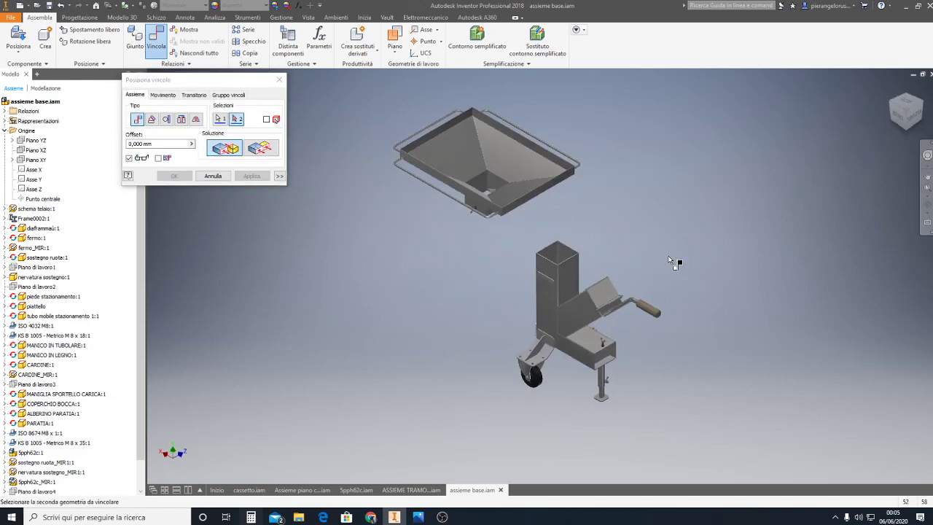
pyautogui.click(570, 269)
pyautogui.click(253, 177)
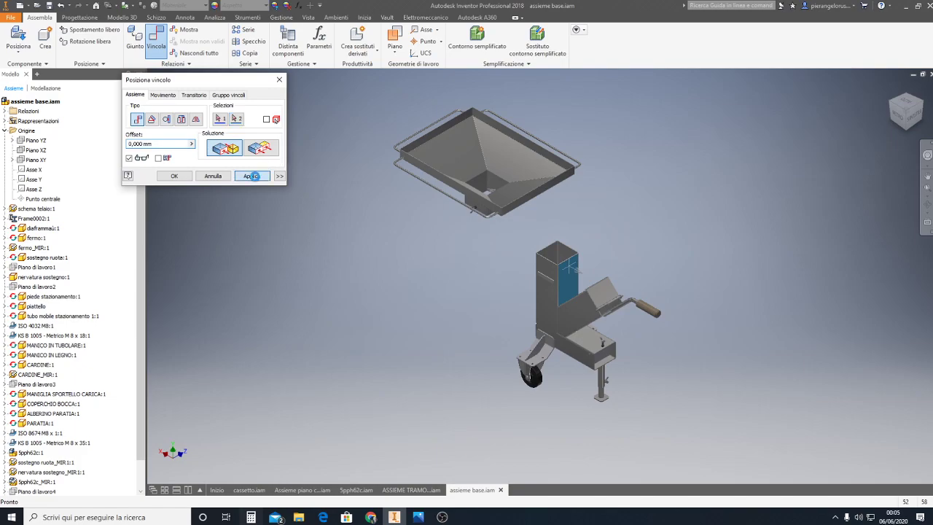
pyautogui.click(279, 79)
pyautogui.moveTo(592, 253); pyautogui.dragTo(596, 220)
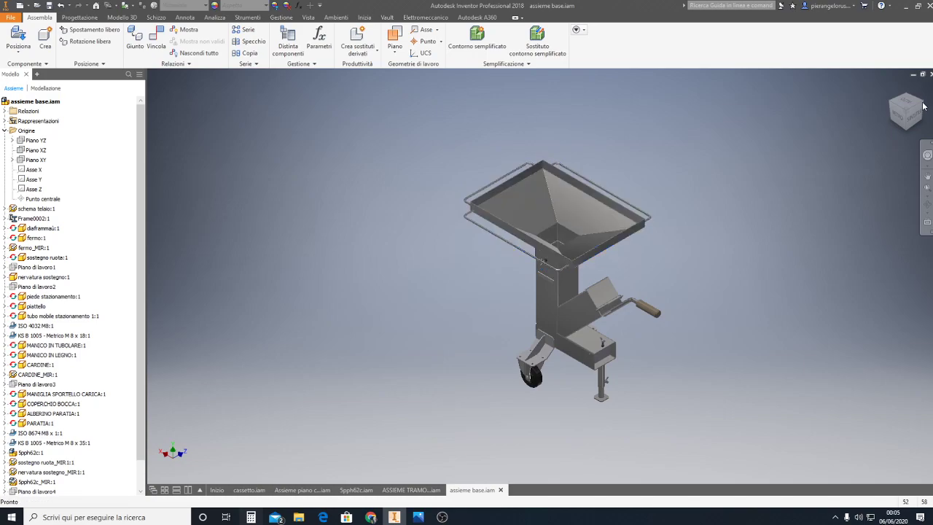
pyautogui.moveTo(906, 111)
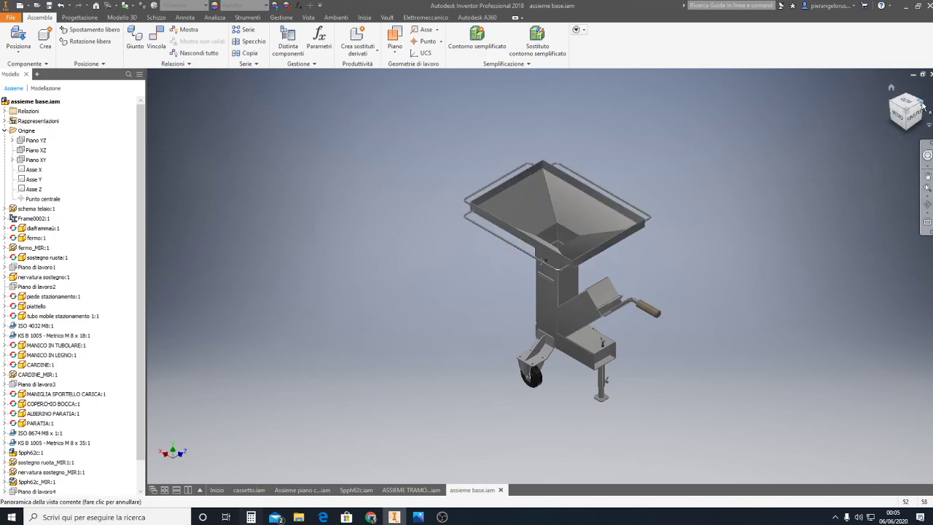
# Orbit and zoom in on the wing nut where the hopper outlet meets the column.
pyautogui.moveTo(920, 107); pyautogui.dragTo(834, 180)
pyautogui.scroll(-5, 581, 242)
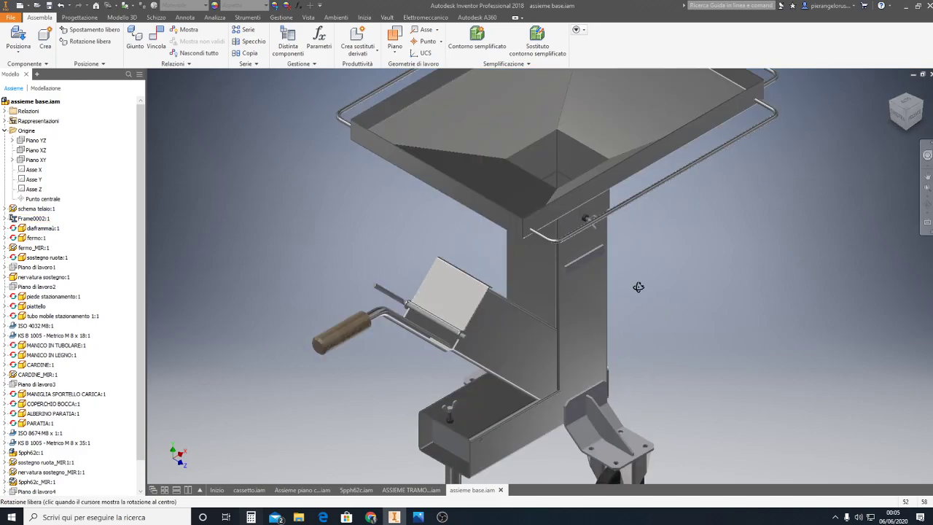
pyautogui.moveTo(638, 292)
pyautogui.keyDown('shift'); pyautogui.mouseDown(button='middle')
pyautogui.moveTo(632, 248)
pyautogui.moveTo(619, 251)
pyautogui.mouseUp(button='middle'); pyautogui.keyUp('shift')
pyautogui.scroll(-5, 618, 250)
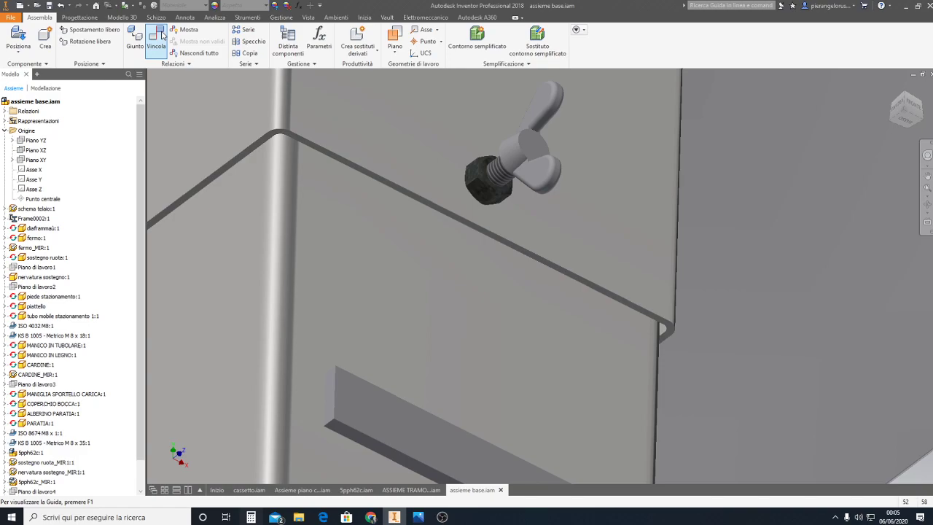
# Constrain the edge beside the wing nut to the small bar face, then view the whole cart.
pyautogui.click(162, 34)
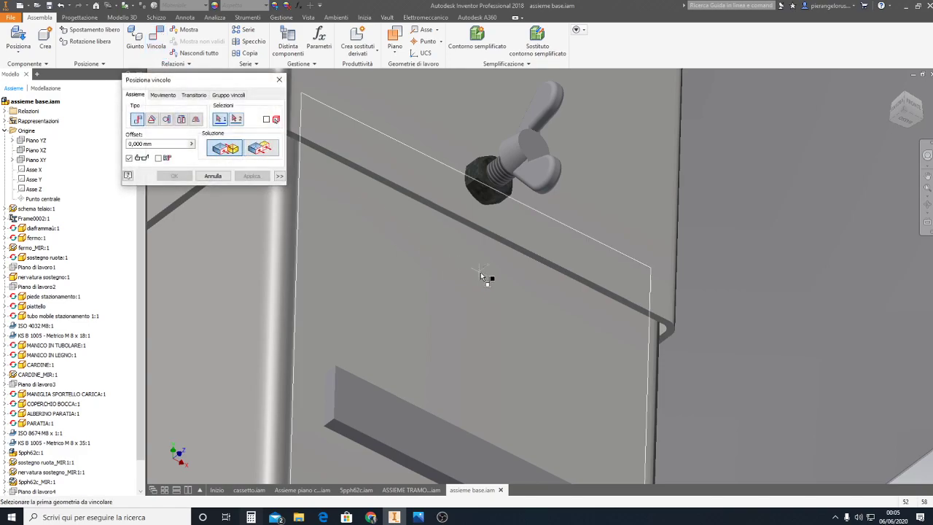
pyautogui.click(492, 236)
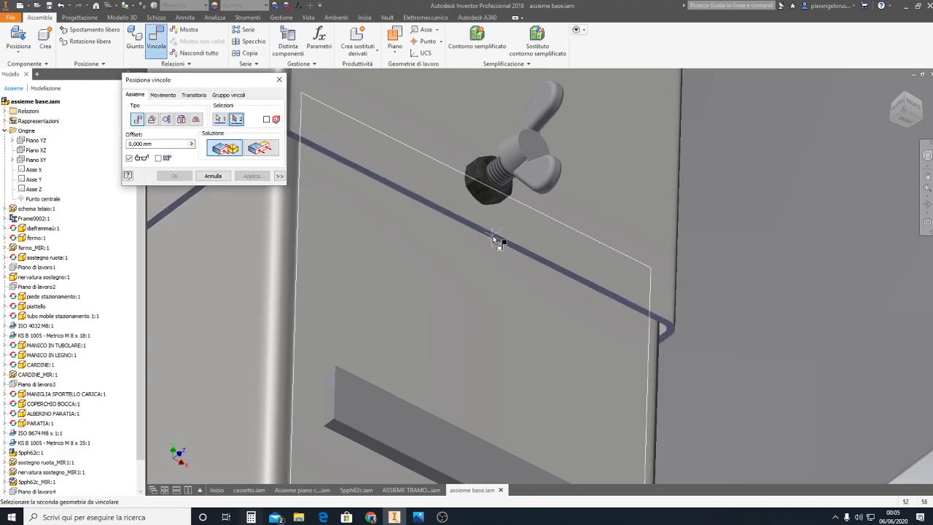
pyautogui.click(902, 97)
pyautogui.scroll(-5, 583, 244)
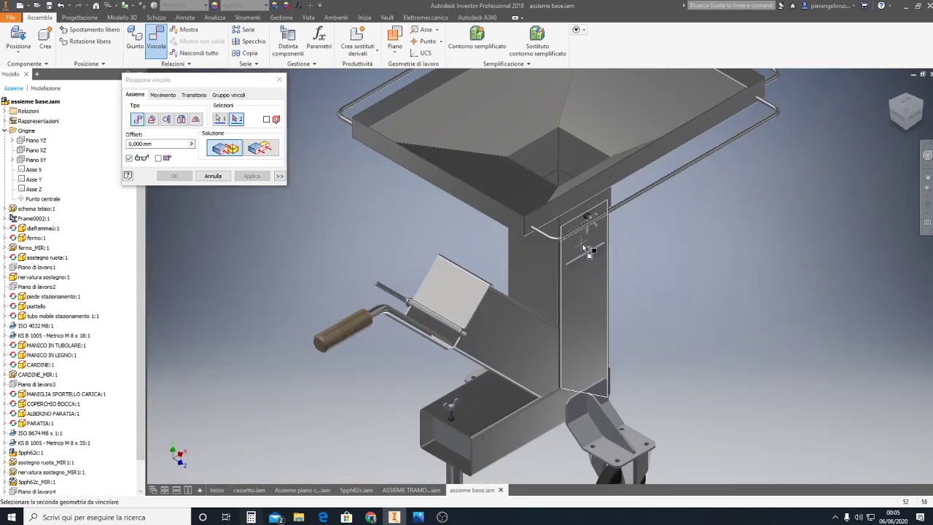
pyautogui.scroll(-3, 582, 244)
pyautogui.scroll(-3, 587, 255)
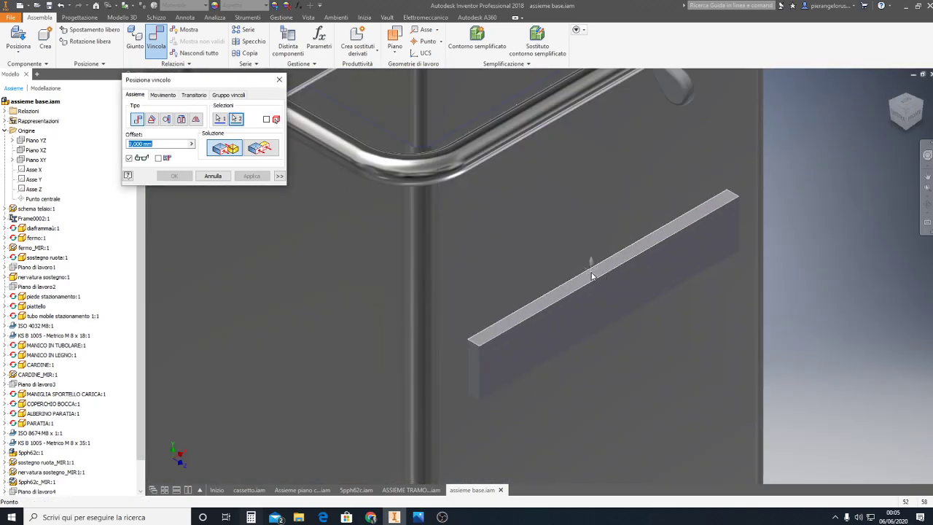
pyautogui.click(591, 276)
pyautogui.click(251, 175)
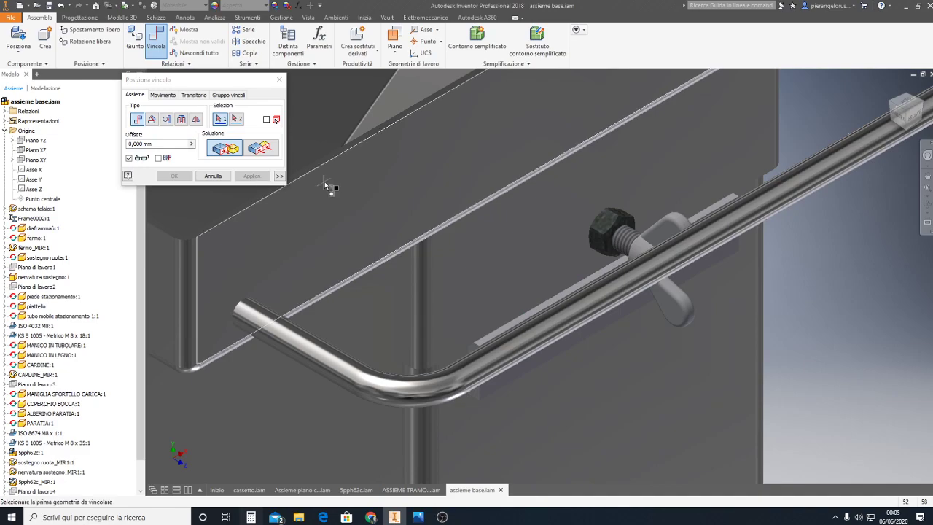
pyautogui.click(279, 80)
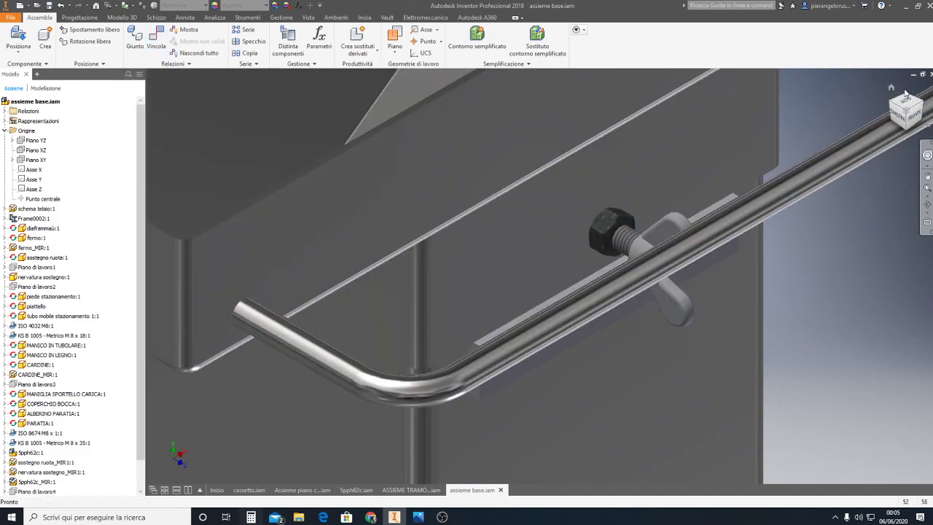
pyautogui.click(906, 95)
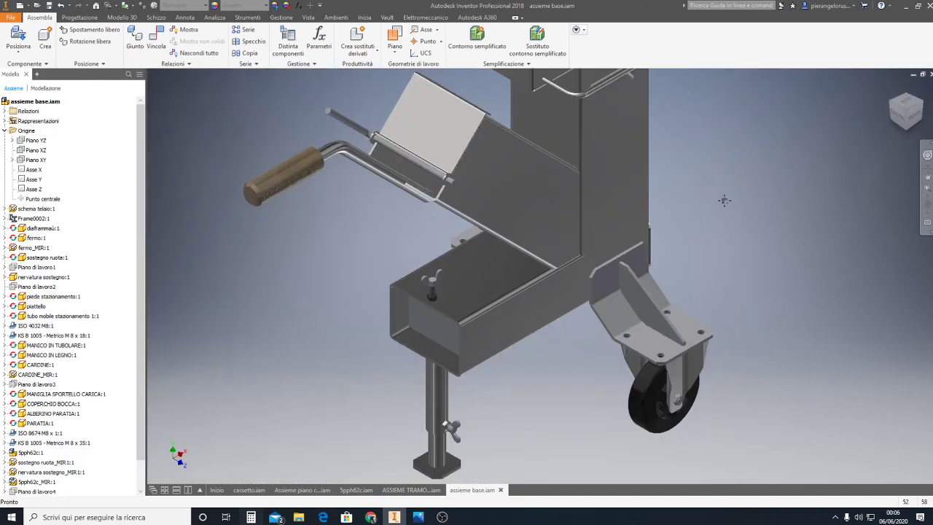
# Review the cart from front and isometric angles, selecting and clearing the frame.
pyautogui.moveTo(724, 200)
pyautogui.mouseDown(button='middle')
pyautogui.moveTo(697, 299)
pyautogui.moveTo(645, 411)
pyautogui.mouseUp(button='middle')
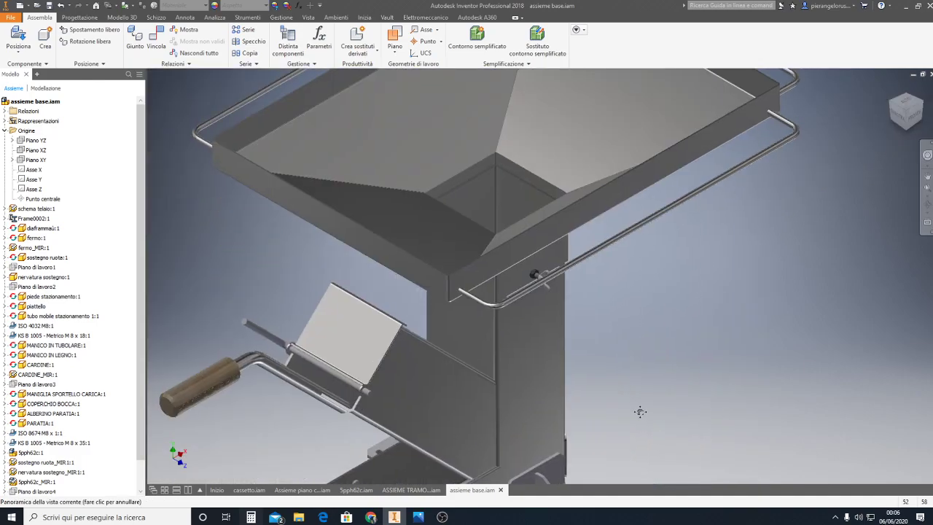
pyautogui.click(924, 102)
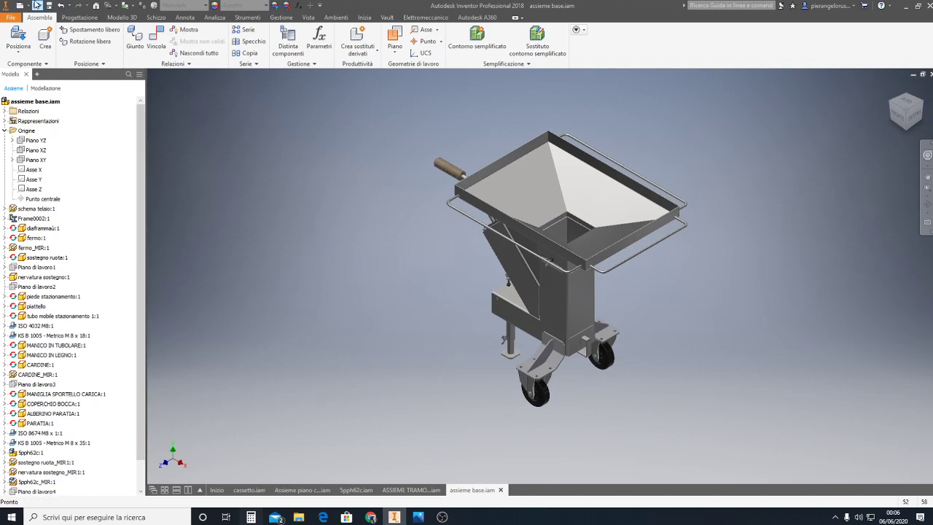
pyautogui.click(19, 56)
pyautogui.click(282, 128)
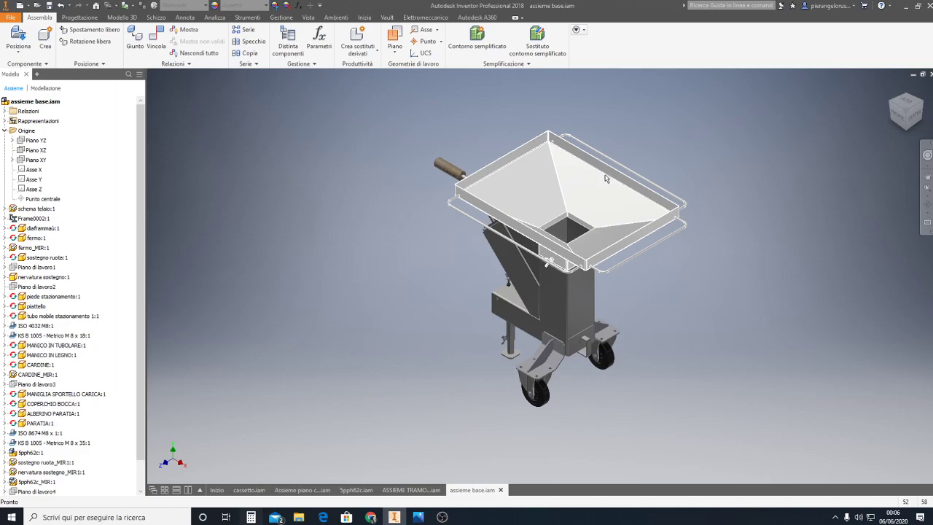
pyautogui.moveTo(904, 116); pyautogui.dragTo(898, 120)
pyautogui.click(899, 120)
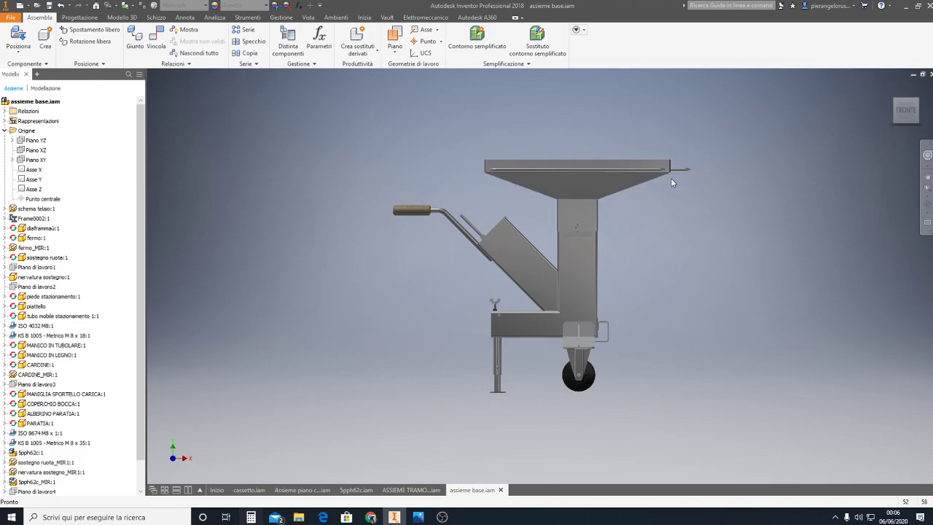
pyautogui.moveTo(906, 110)
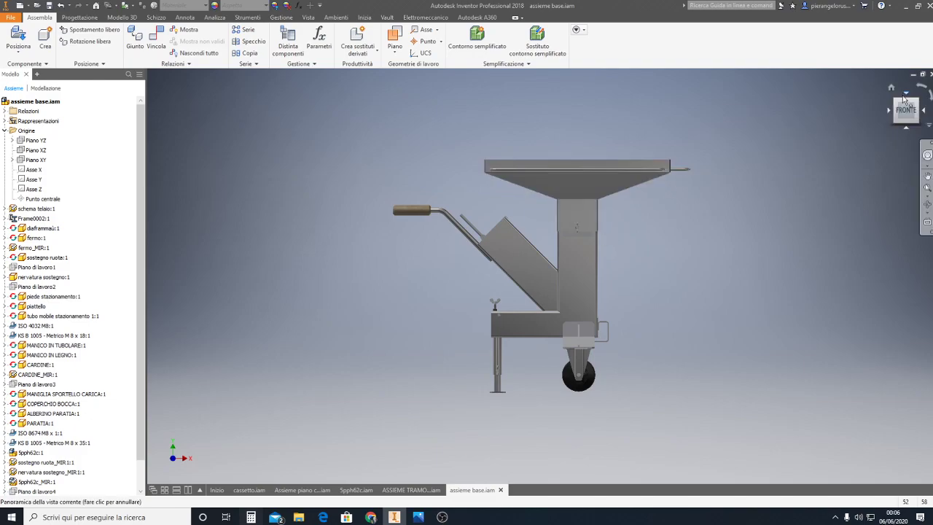
pyautogui.click(920, 104)
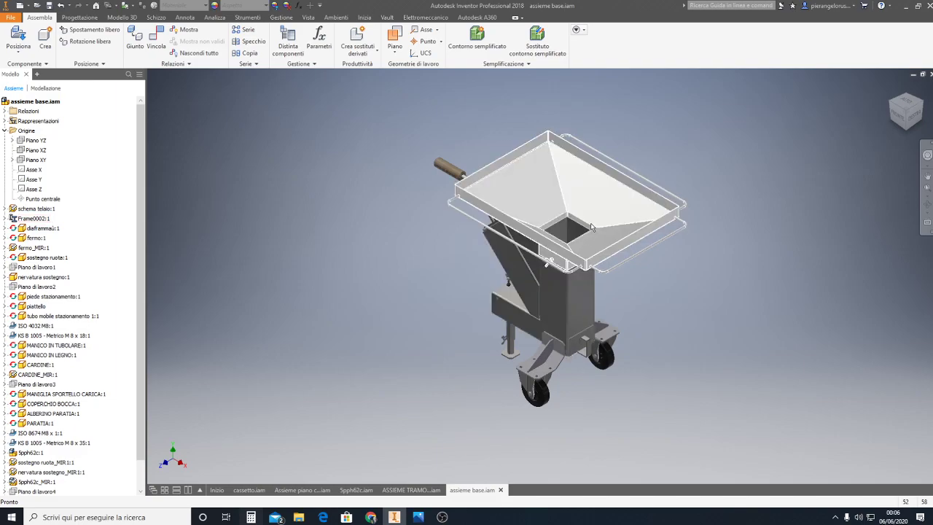
pyautogui.click(588, 229)
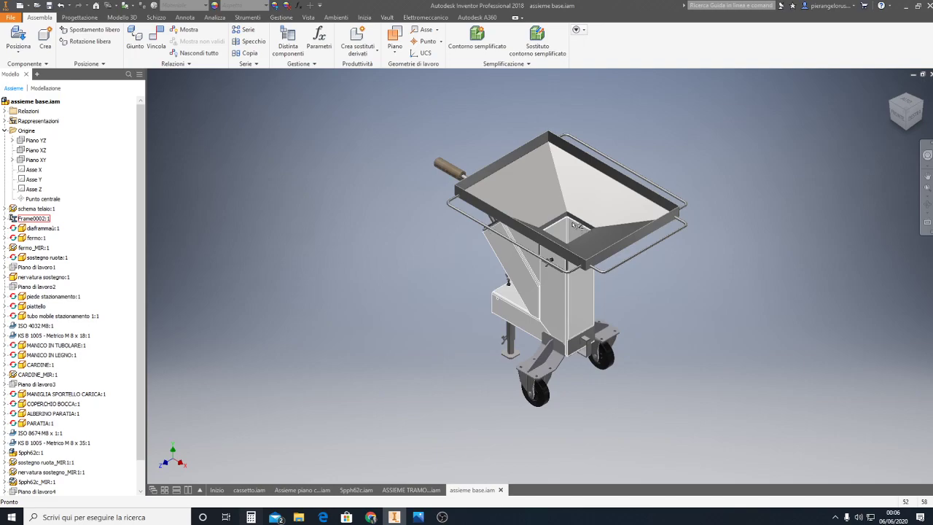
pyautogui.click(429, 137)
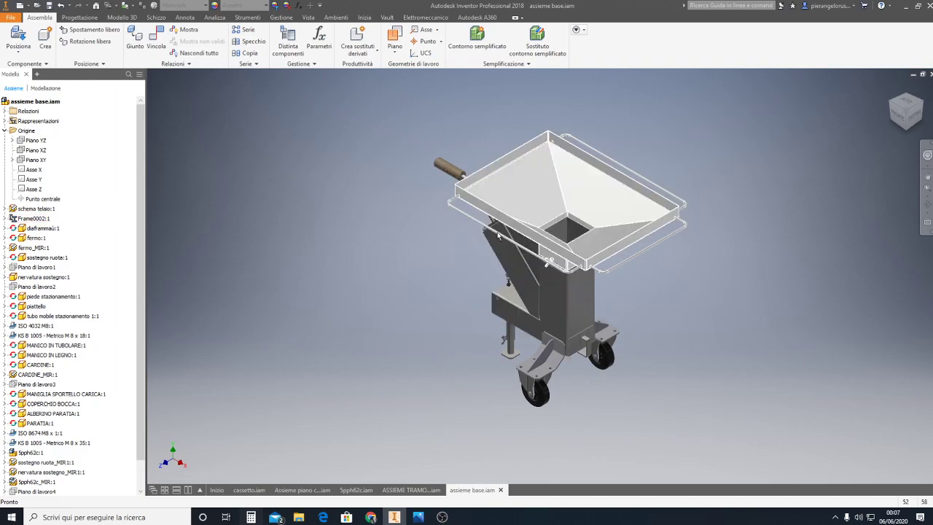
# Return to the home view and open the Place Component file browser.
pyautogui.scroll(5, 553, 257)
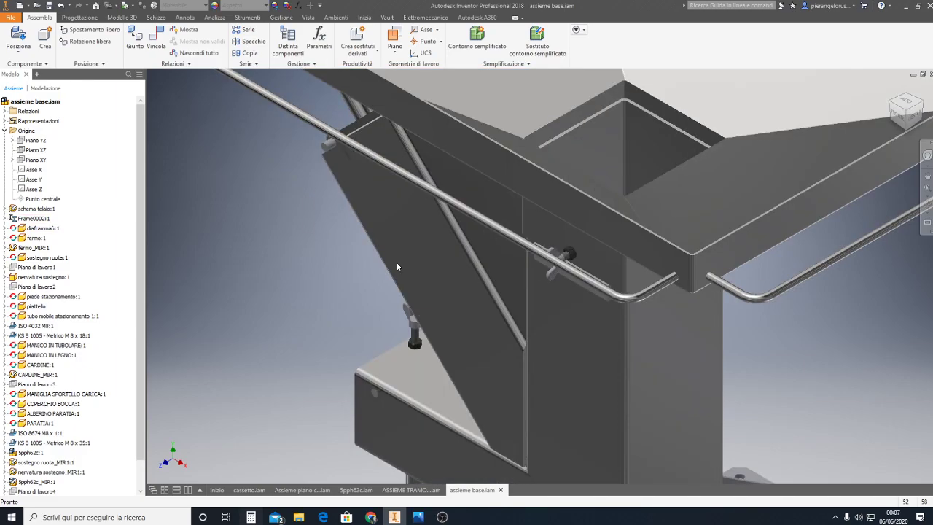
pyautogui.press('F6')
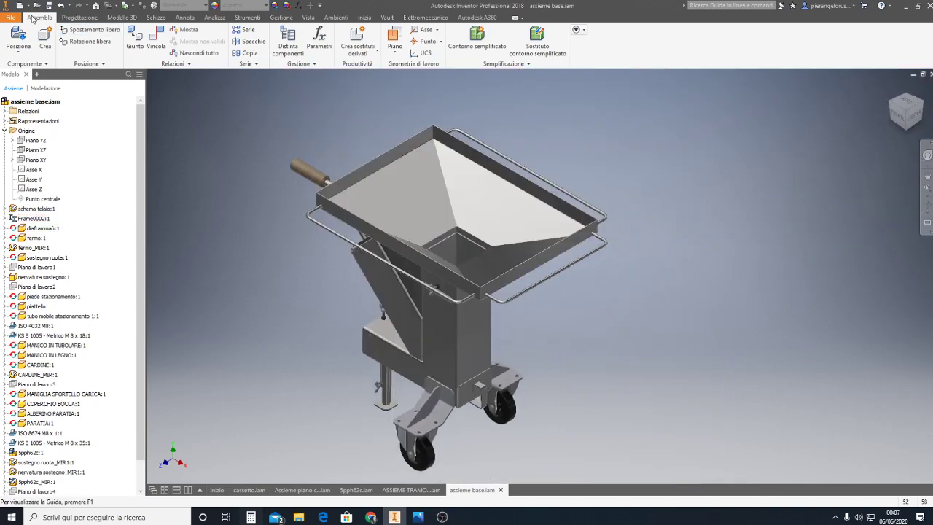
pyautogui.click(16, 43)
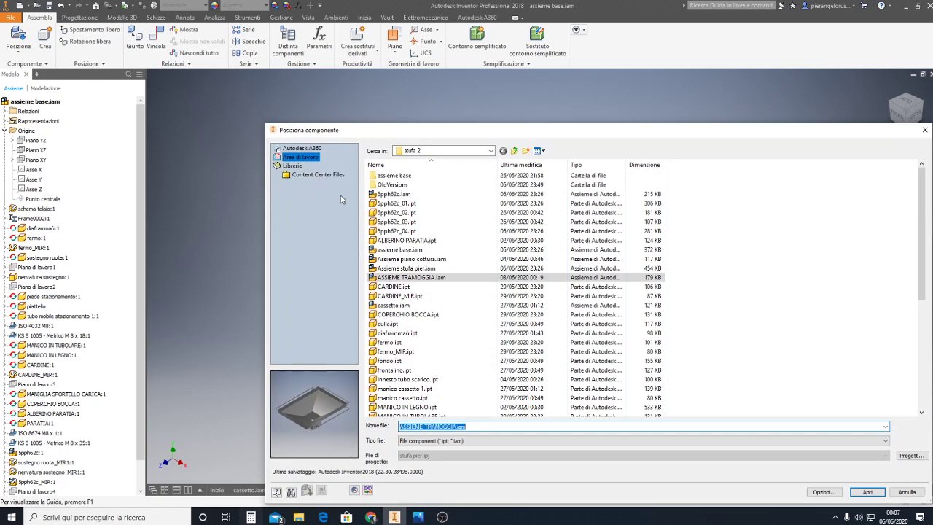
# Insert Assieme piano cottura.iam and place one copy beside the hopper.
pyautogui.click(412, 258)
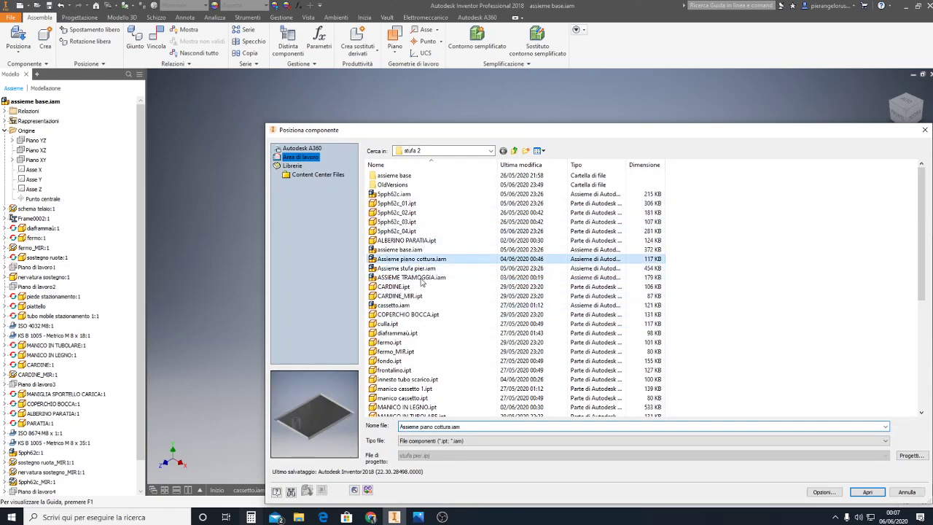
pyautogui.click(867, 492)
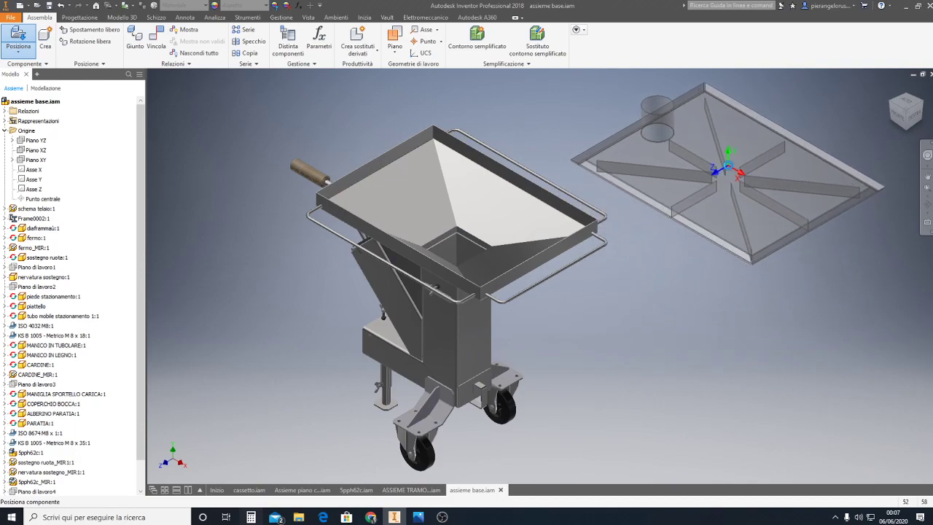
pyautogui.click(749, 190)
pyautogui.press('Escape')
pyautogui.scroll(3, 671, 255)
pyautogui.scroll(-2, 672, 261)
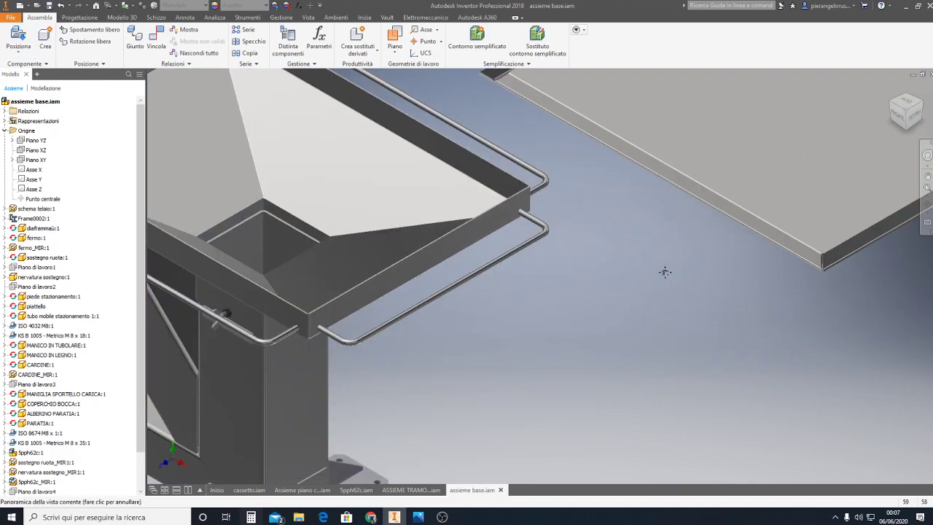
pyautogui.scroll(-2, 663, 270)
pyautogui.scroll(1, 713, 261)
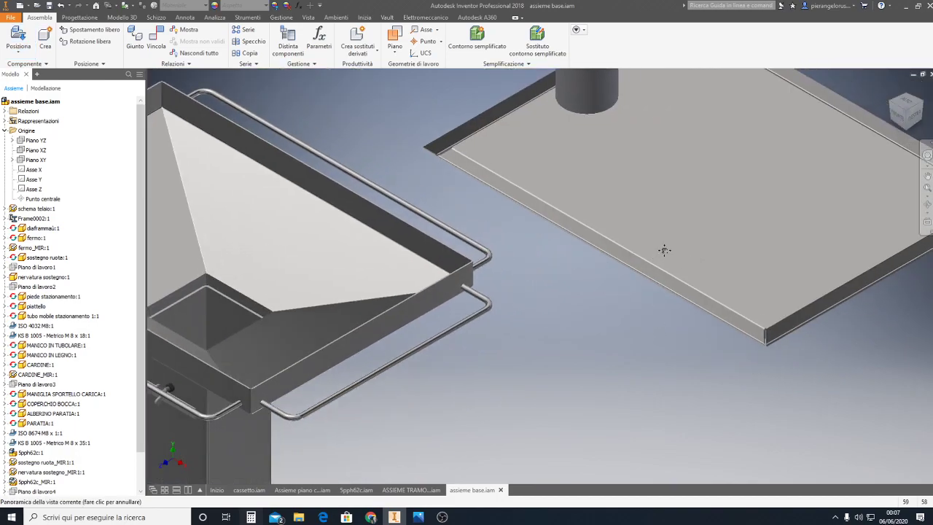
pyautogui.scroll(3, 562, 350)
pyautogui.scroll(-2, 562, 351)
pyautogui.moveTo(548, 354); pyautogui.dragTo(675, 358, button='middle')
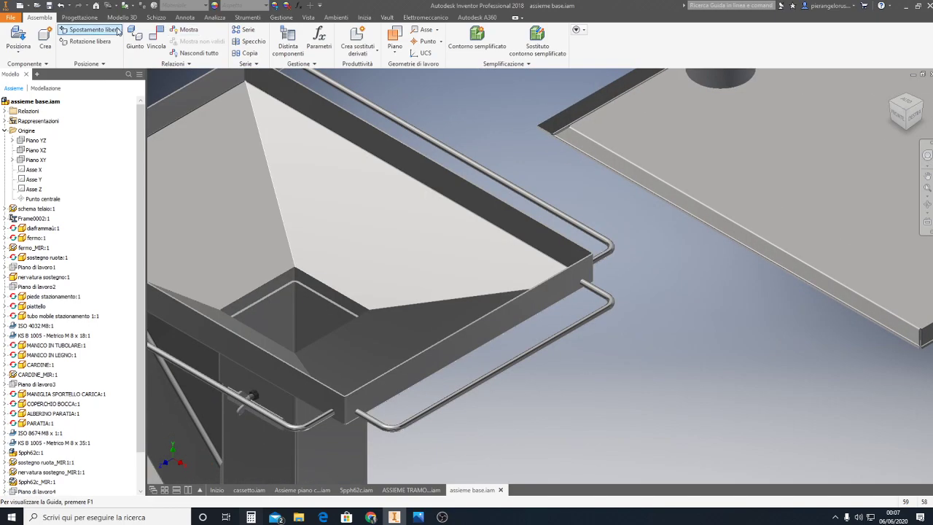
# Start a constraint from the hopper rim edge to the cooking plate, then cancel it.
pyautogui.click(156, 37)
pyautogui.scroll(2, 576, 259)
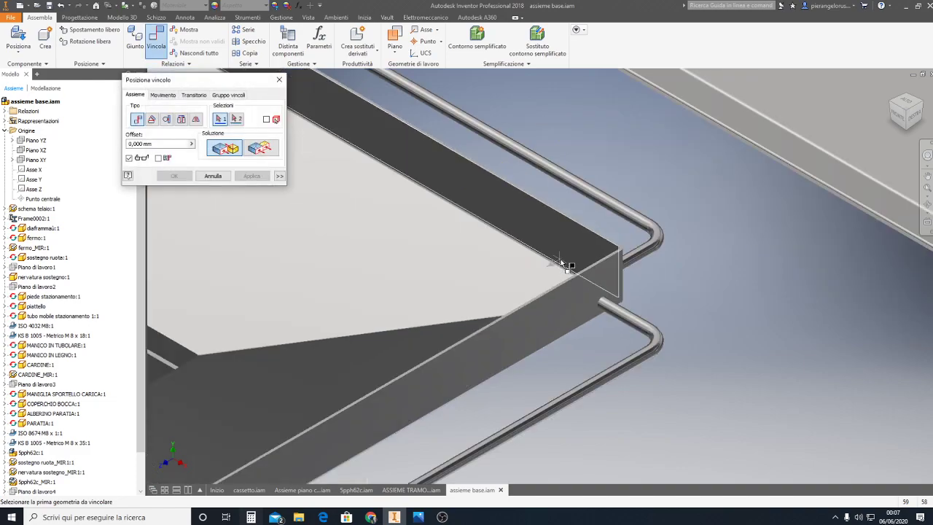
pyautogui.scroll(2, 738, 203)
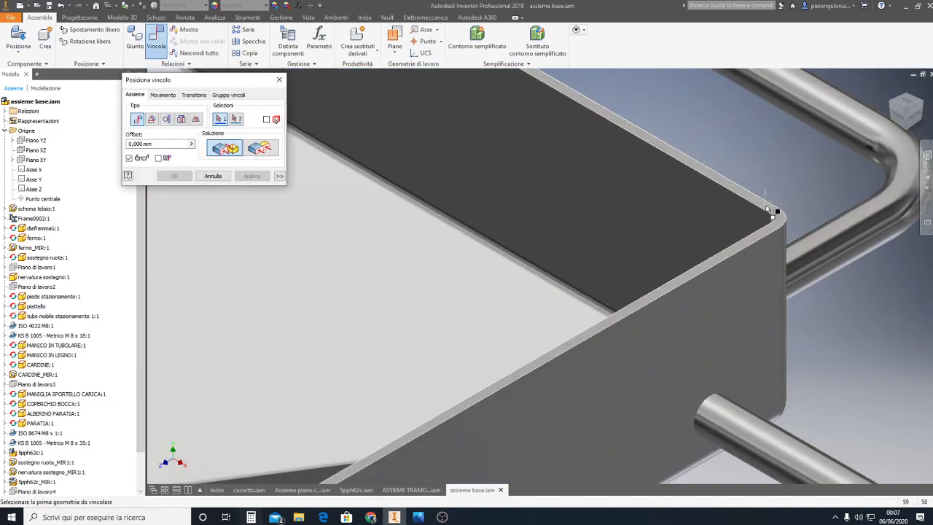
pyautogui.click(772, 211)
pyautogui.scroll(-1, 787, 197)
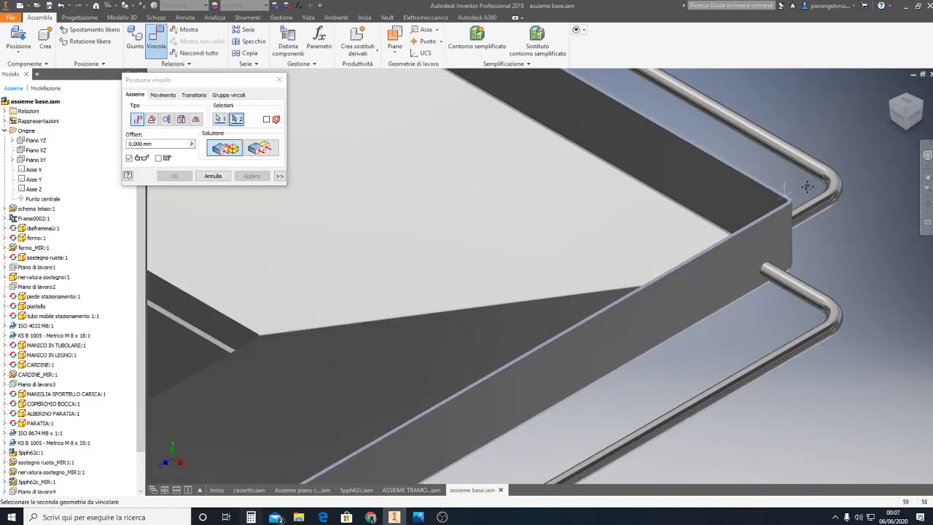
pyautogui.moveTo(806, 188); pyautogui.dragTo(489, 298, button='middle')
pyautogui.scroll(-3, 489, 298)
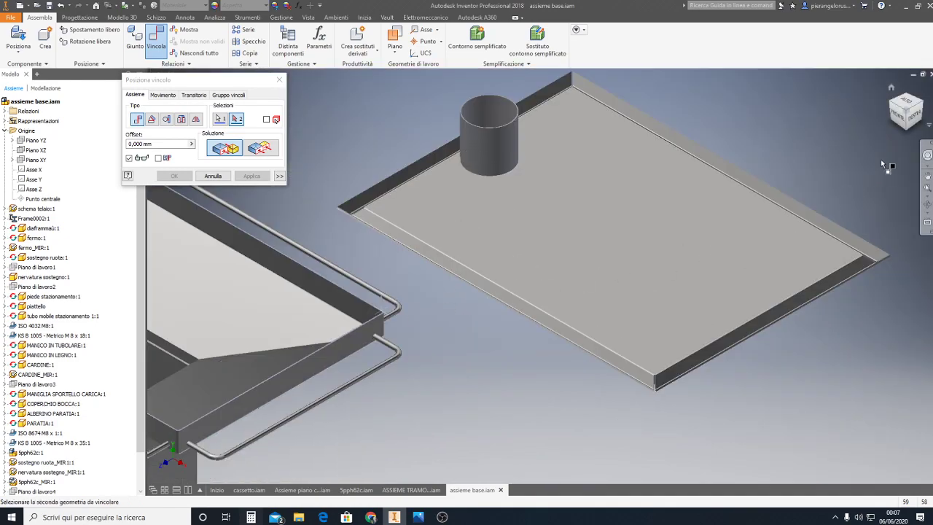
pyautogui.click(904, 129)
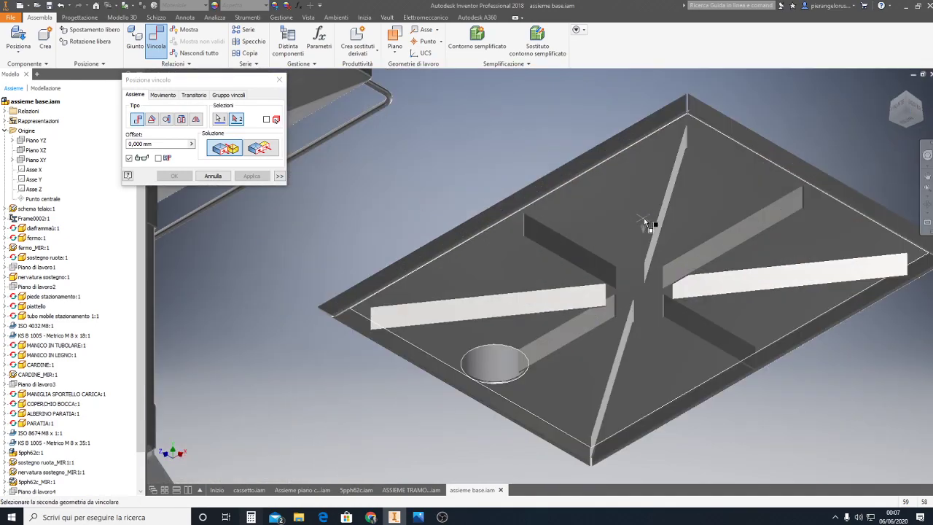
pyautogui.scroll(3, 644, 221)
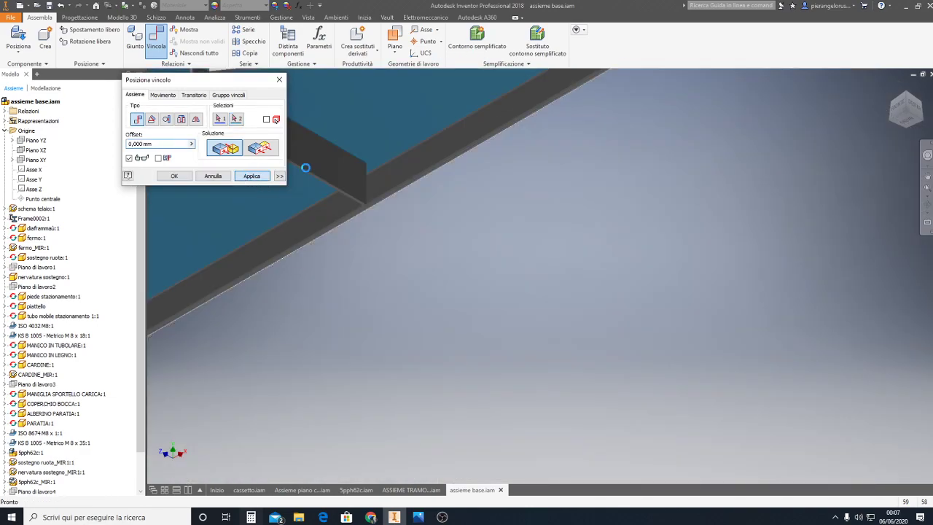
pyautogui.click(251, 175)
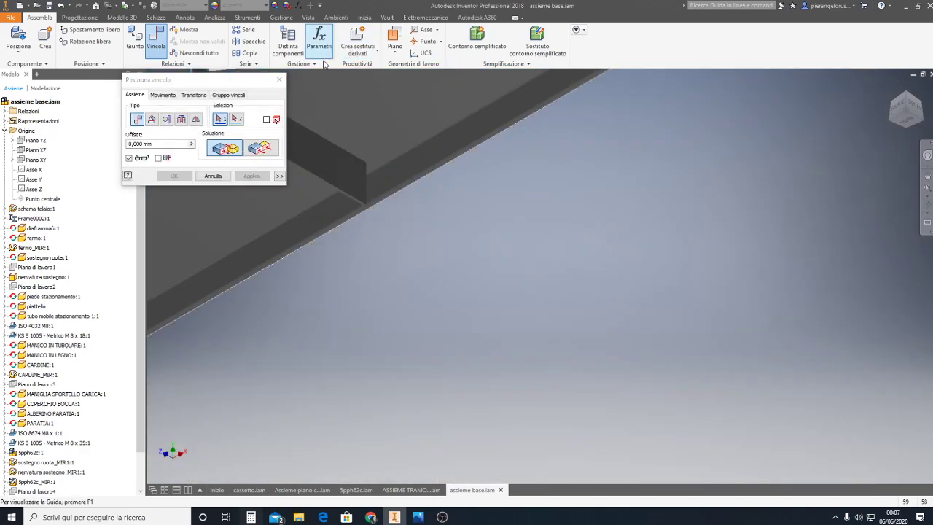
pyautogui.press('Escape')
pyautogui.scroll(-3, 576, 164)
# Drag the cooking plate onto the hopper top and orbit to check its placement.
pyautogui.scroll(-2, 587, 166)
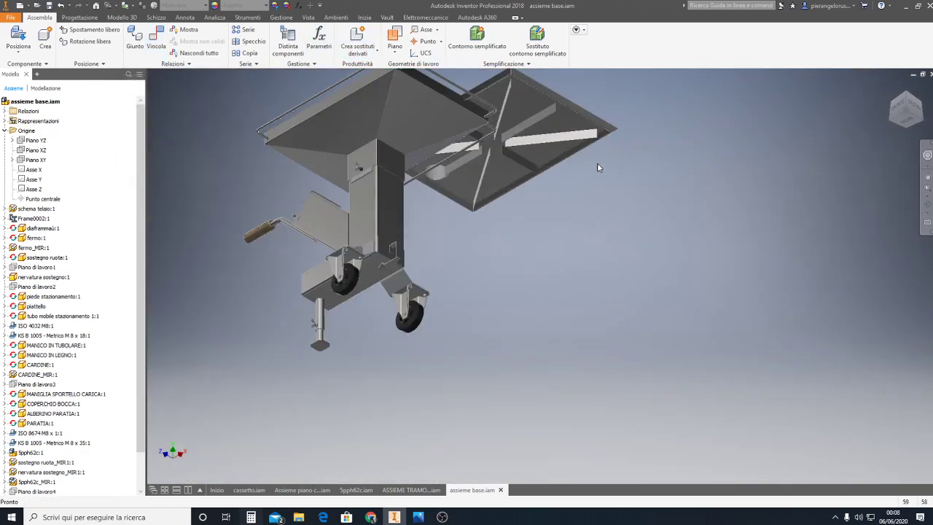
pyautogui.keyDown('shift'); pyautogui.moveTo(597, 168); pyautogui.dragTo(524, 137, button='middle'); pyautogui.keyUp('shift')
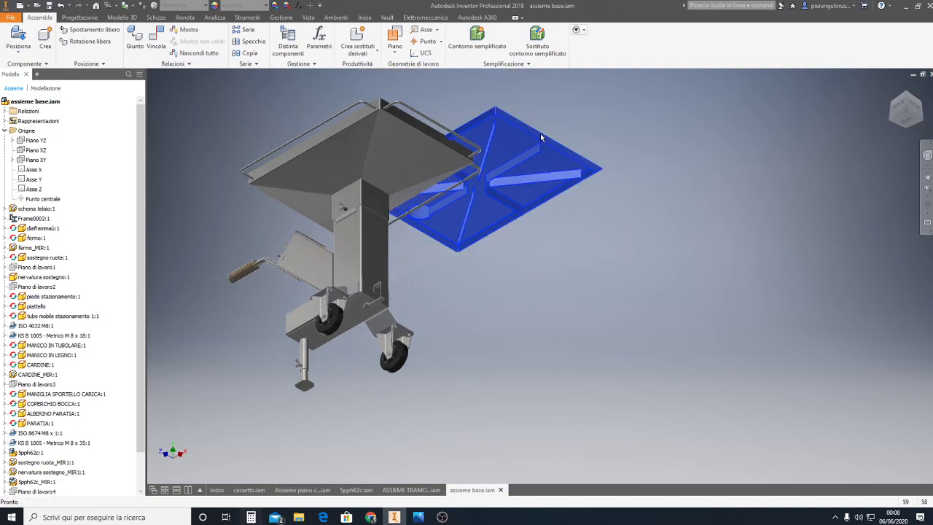
pyautogui.moveTo(540, 134)
pyautogui.mouseDown()
pyautogui.moveTo(401, 109)
pyautogui.moveTo(430, 101)
pyautogui.mouseUp()
pyautogui.scroll(3, 437, 104)
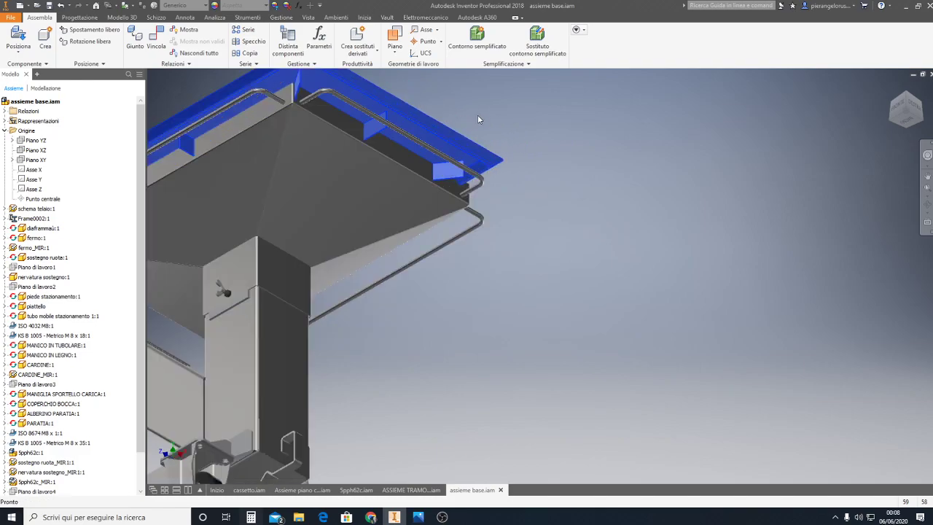
pyautogui.scroll(3, 478, 114)
pyautogui.keyDown('shift'); pyautogui.moveTo(515, 160); pyautogui.dragTo(739, 165, button='middle'); pyautogui.keyUp('shift')
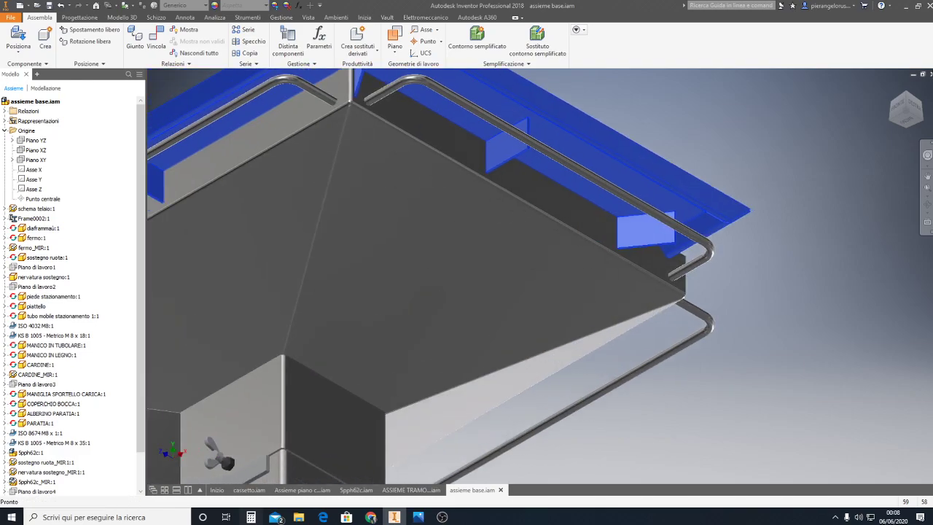
pyautogui.press('Escape')
# In the front view, slide the cooking plate leftward along the hopper's top edge.
pyautogui.click(900, 108)
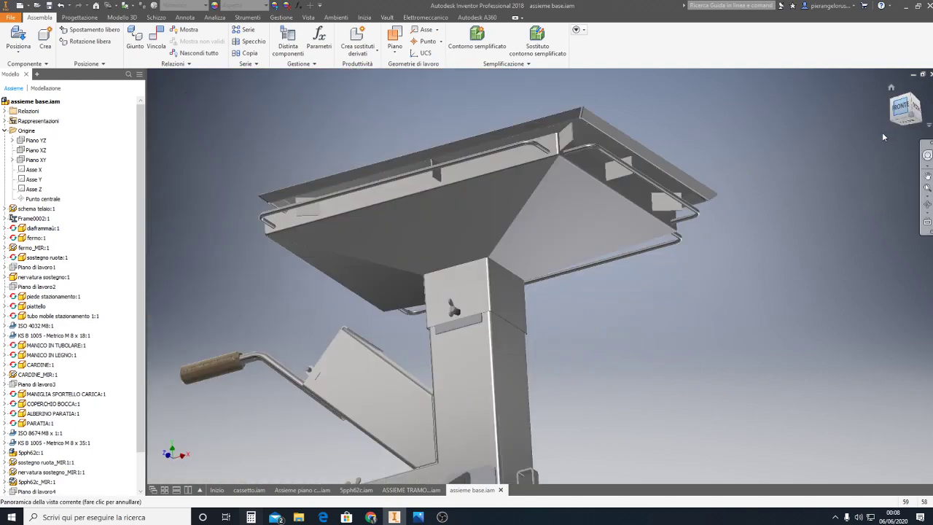
pyautogui.scroll(5, 649, 199)
pyautogui.moveTo(633, 185); pyautogui.dragTo(533, 189, button='middle')
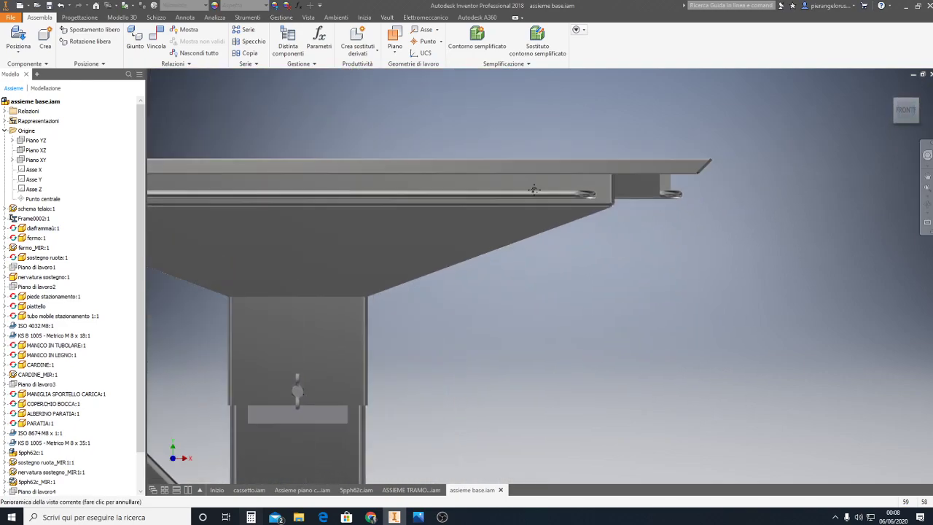
pyautogui.scroll(-2, 622, 156)
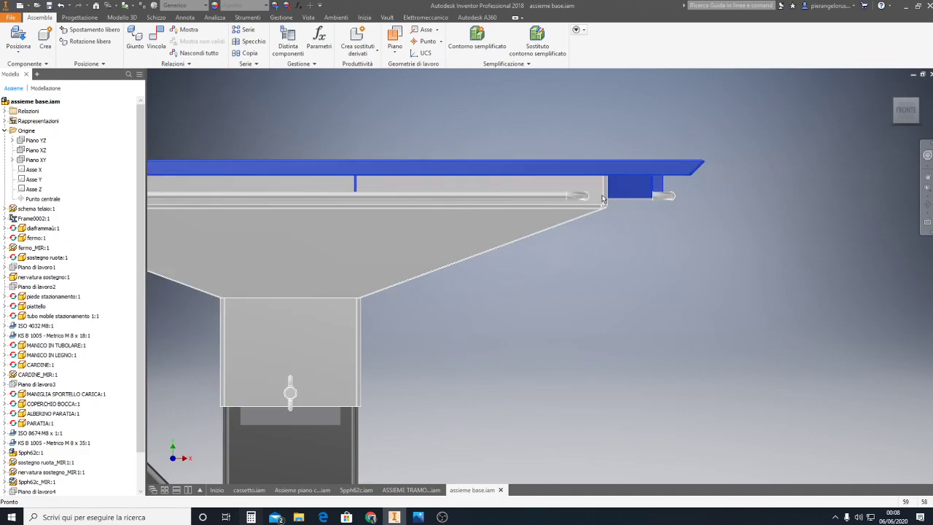
pyautogui.scroll(-2, 621, 156)
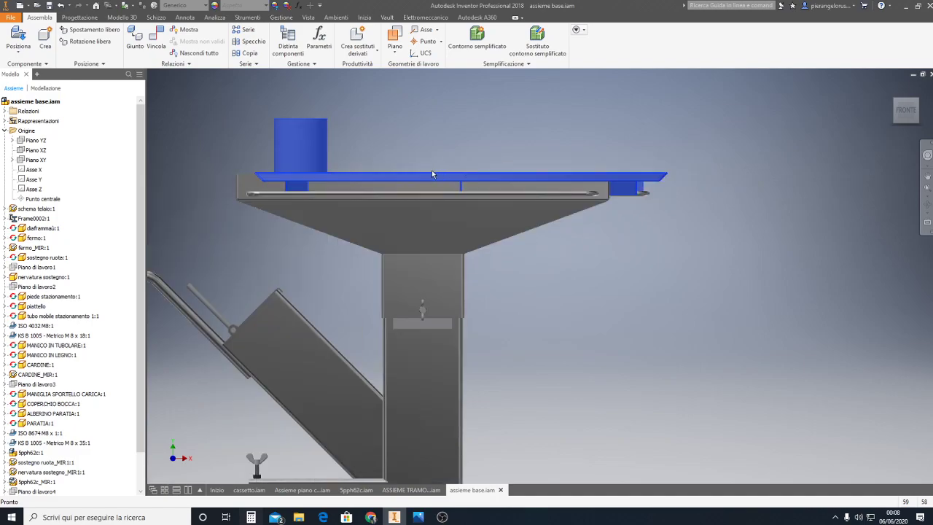
pyautogui.moveTo(394, 172)
pyautogui.mouseDown()
pyautogui.moveTo(350, 172)
pyautogui.moveTo(372, 174)
pyautogui.mouseUp()
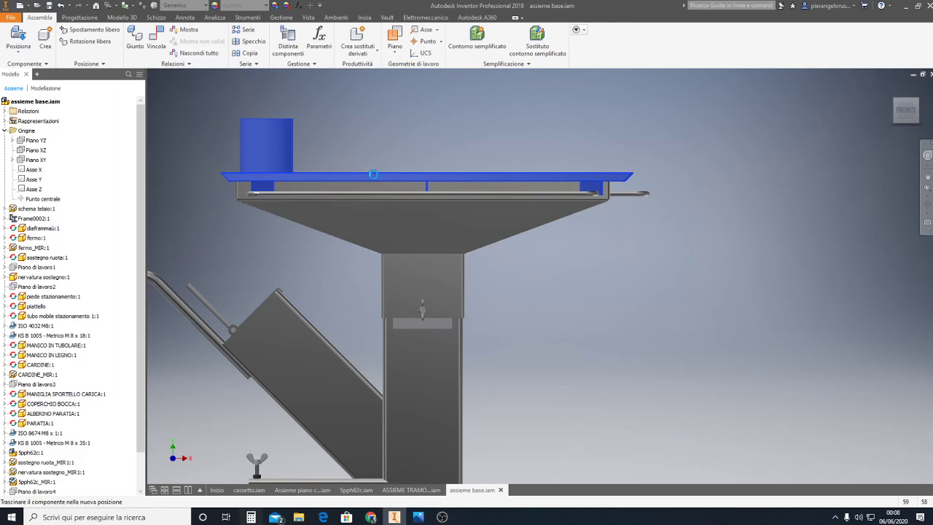
pyautogui.scroll(-3, 509, 131)
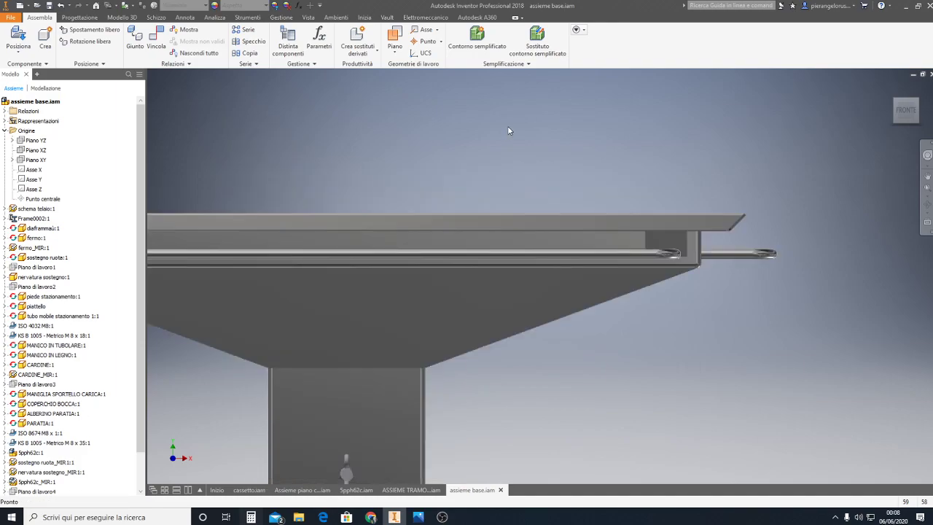
# Switch to isometric and zoom to the selected cooking plate to inspect it.
pyautogui.click(921, 105)
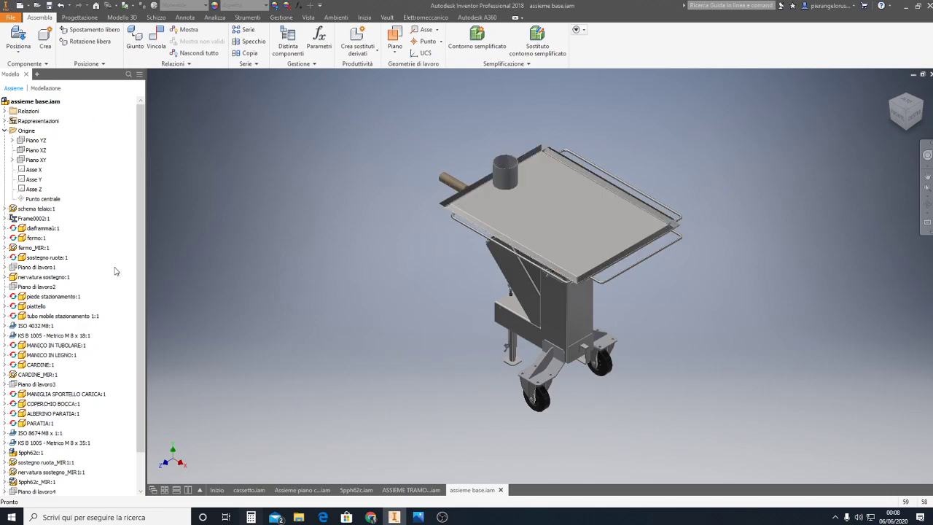
pyautogui.click(543, 222)
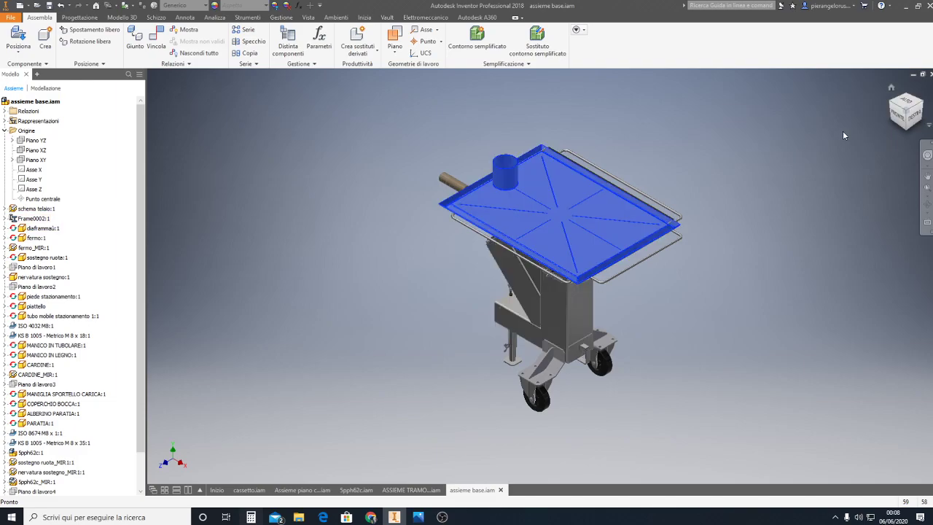
pyautogui.press('pageup')
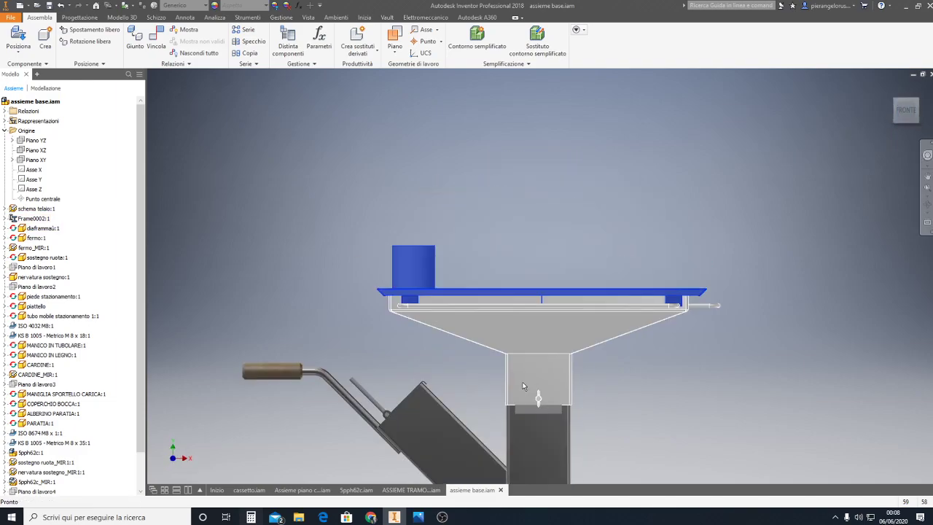
pyautogui.click(915, 102)
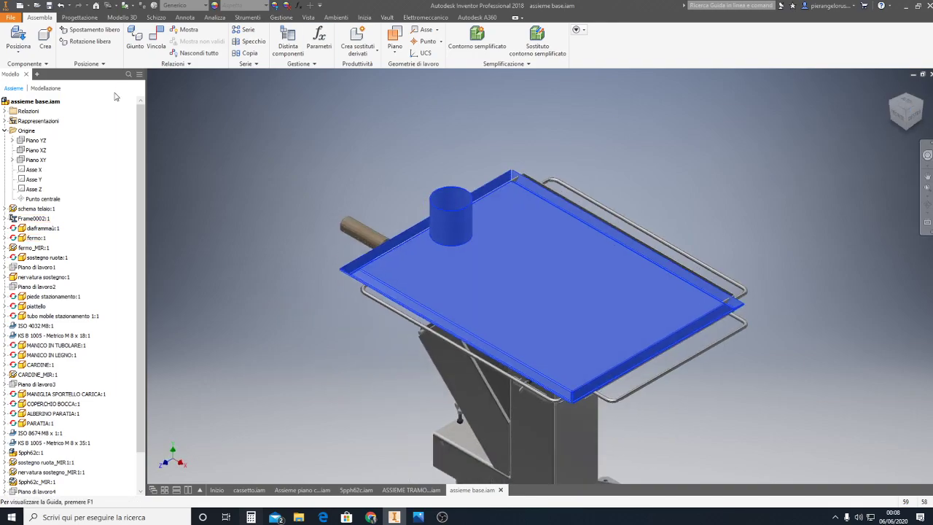
# Expand Assieme piano cottura's Origine folder, select its Piano YZ, and view from the front.
pyautogui.scroll(-2, 140, 385)
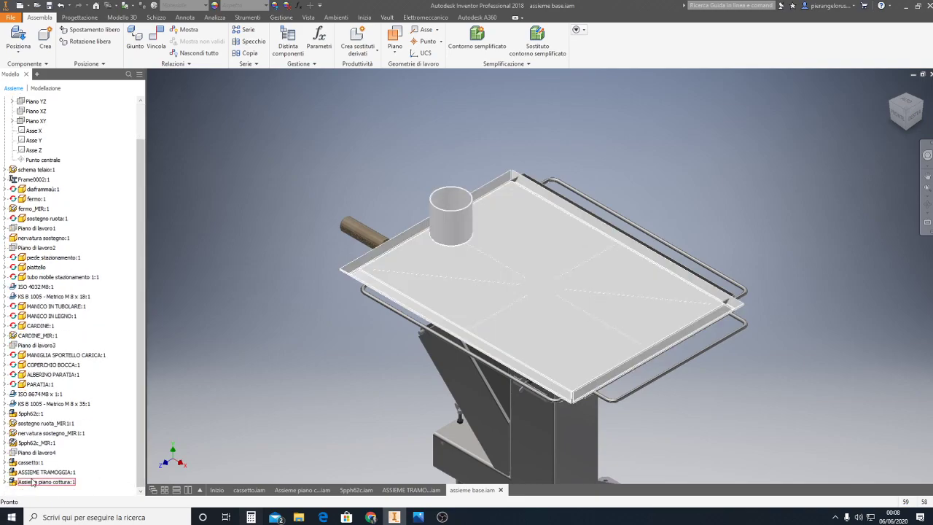
pyautogui.click(9, 483)
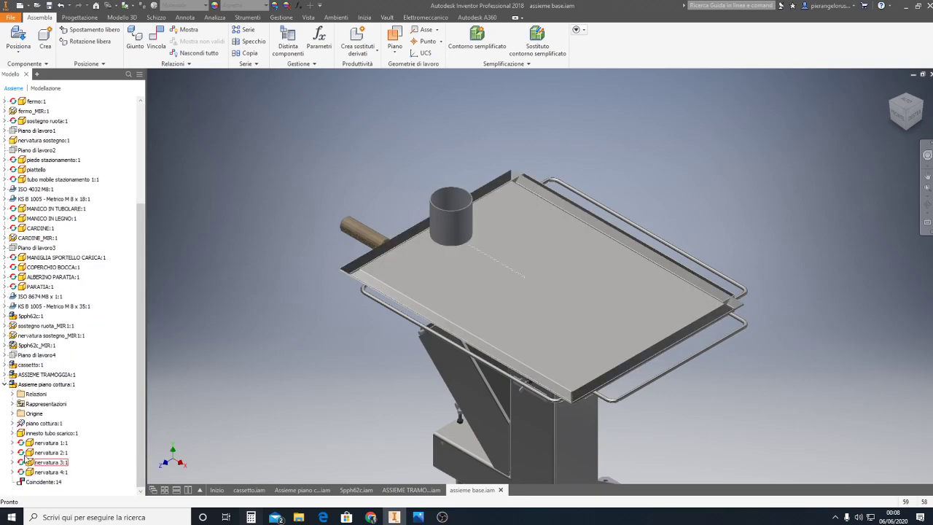
pyautogui.click(13, 413)
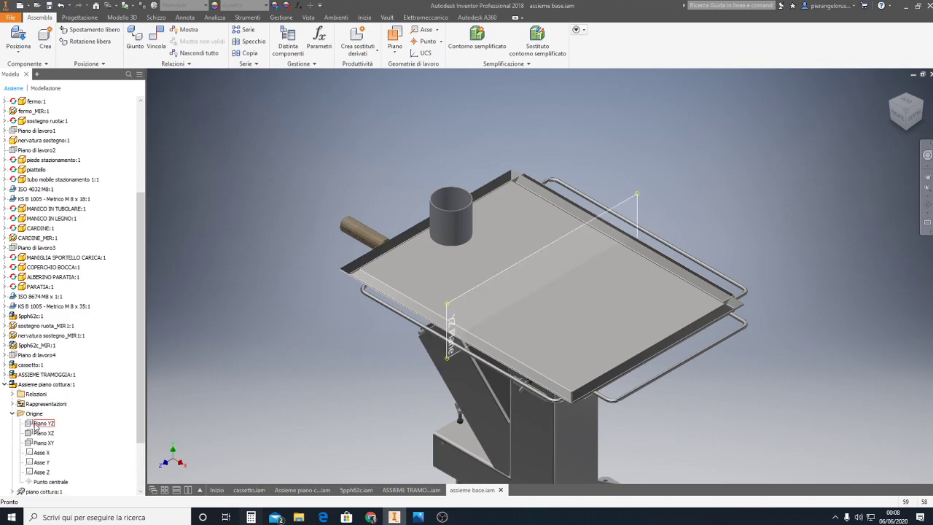
pyautogui.click(36, 424)
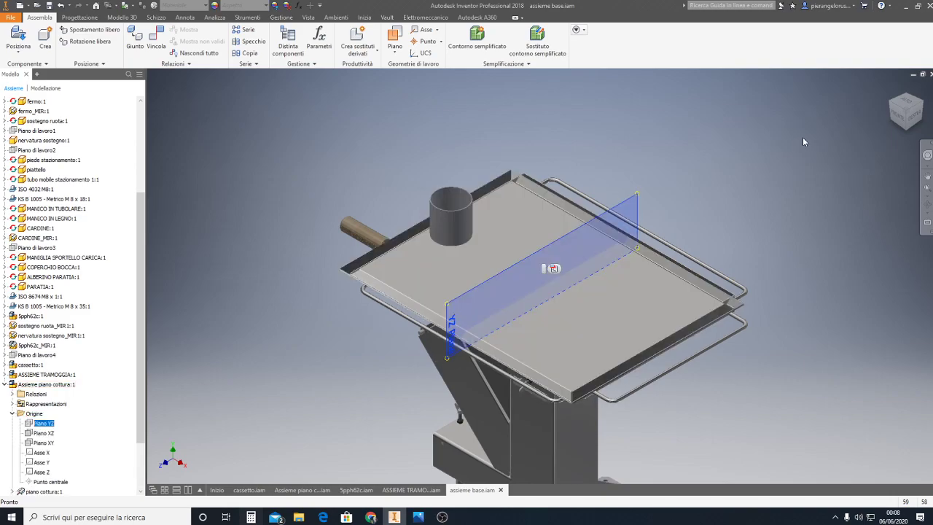
pyautogui.click(897, 119)
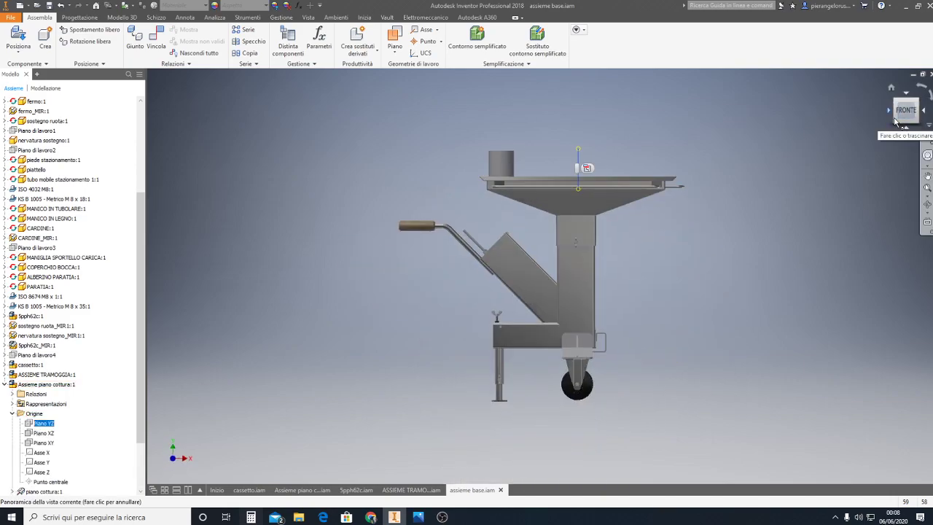
pyautogui.scroll(3, 22, 131)
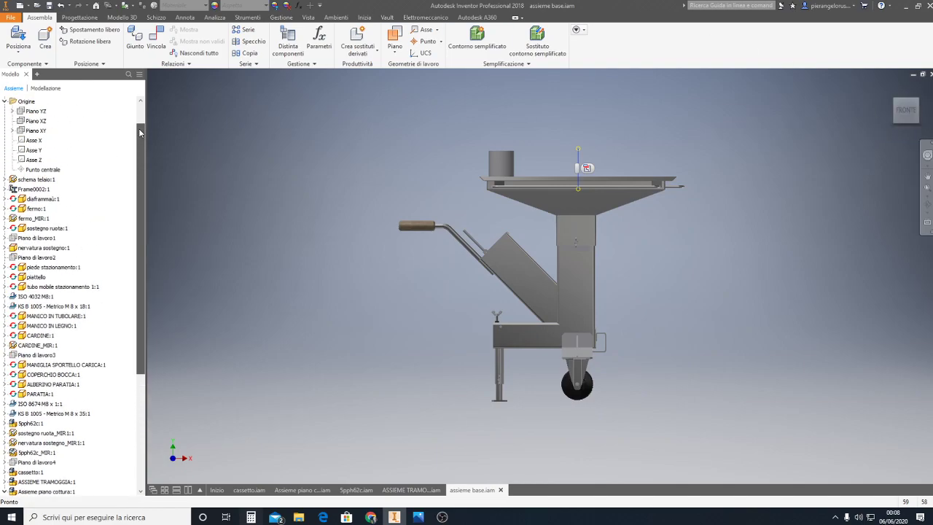
pyautogui.scroll(2, 26, 142)
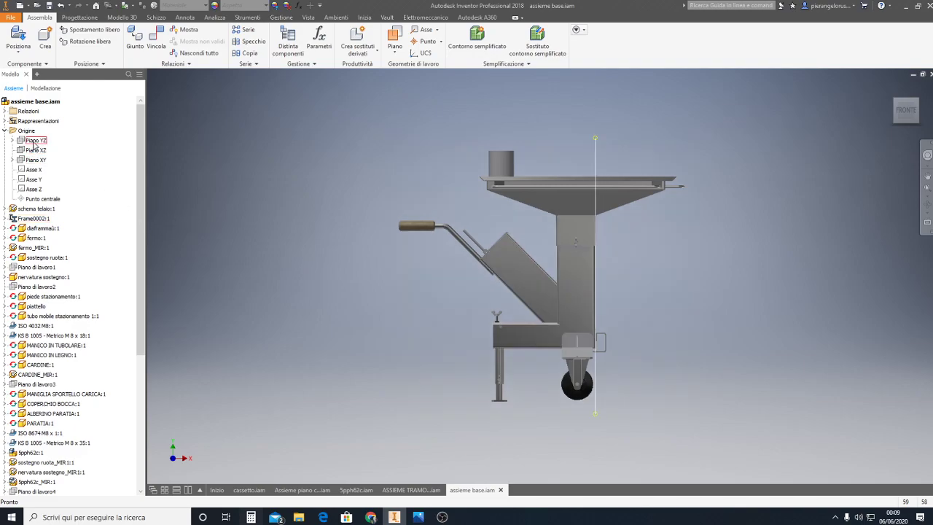
# Select the main assembly's Piano YZ, then return to the isometric home view.
pyautogui.click(34, 142)
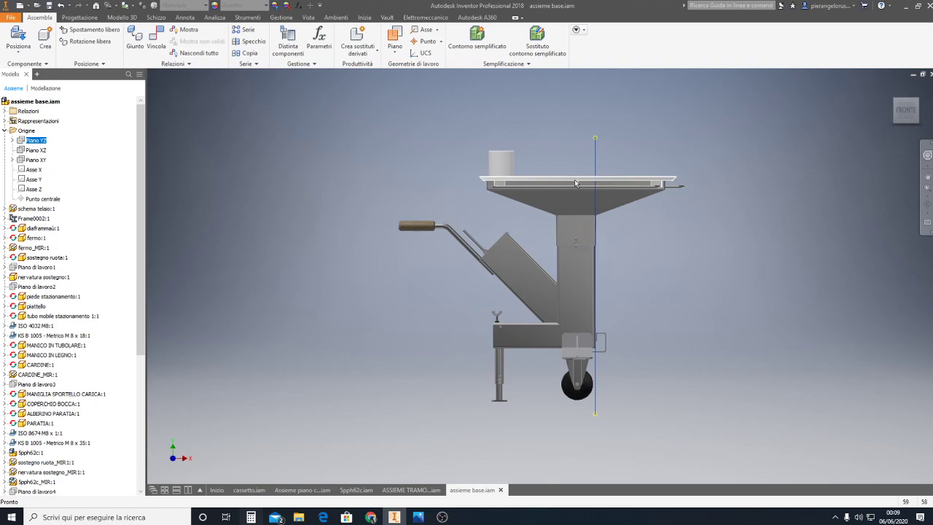
pyautogui.scroll(-2, 594, 241)
pyautogui.scroll(-3, 598, 248)
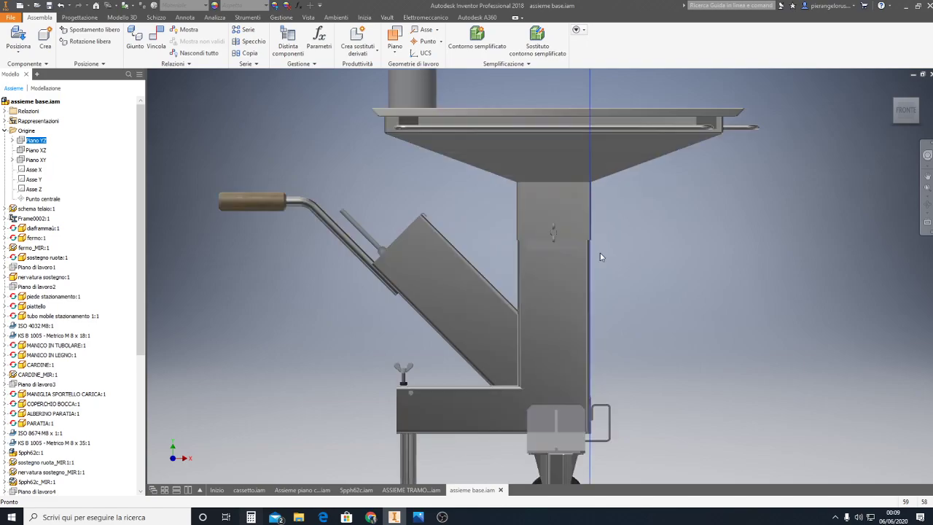
pyautogui.scroll(-3, 587, 245)
pyautogui.scroll(5, 624, 232)
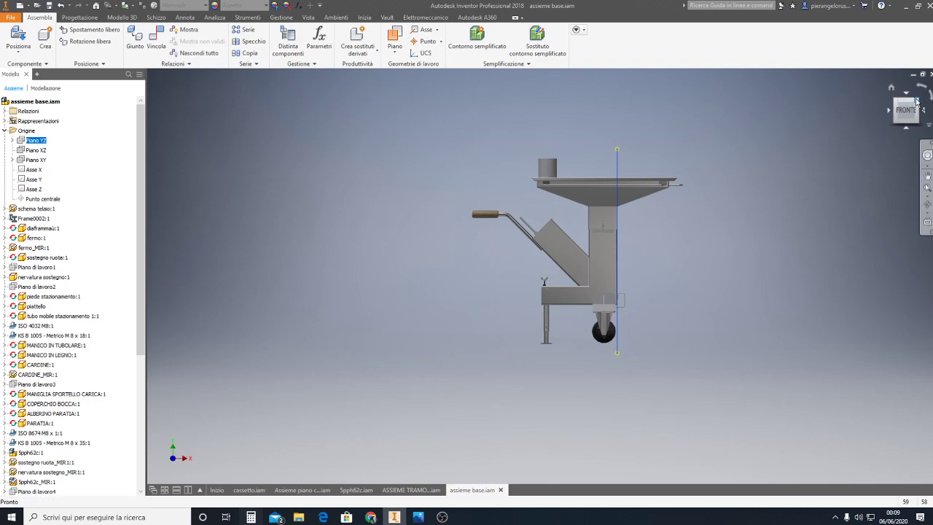
pyautogui.moveTo(911, 103); pyautogui.dragTo(801, 152)
pyautogui.press('F6')
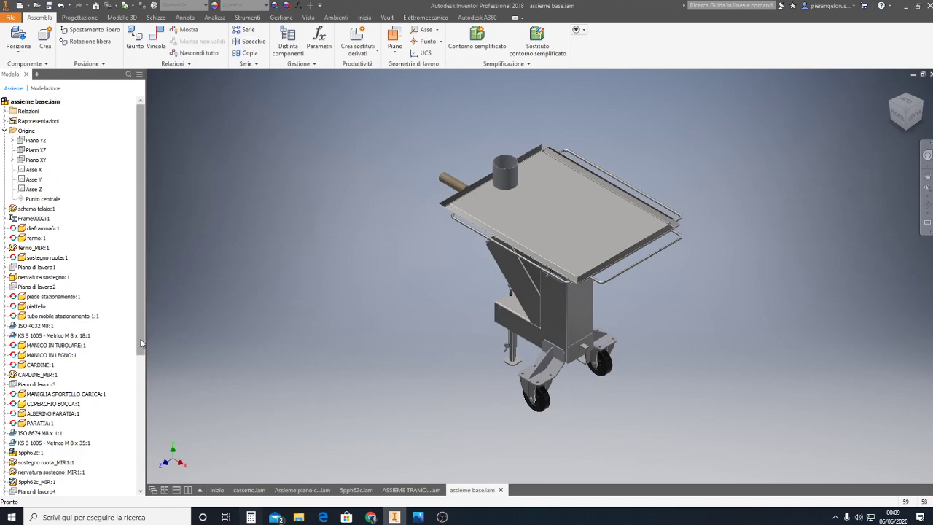
# Mate the cooking plate's Piano YZ to the main assembly's Piano YZ with 0 mm offset.
pyautogui.moveTo(143, 343); pyautogui.dragTo(143, 479)
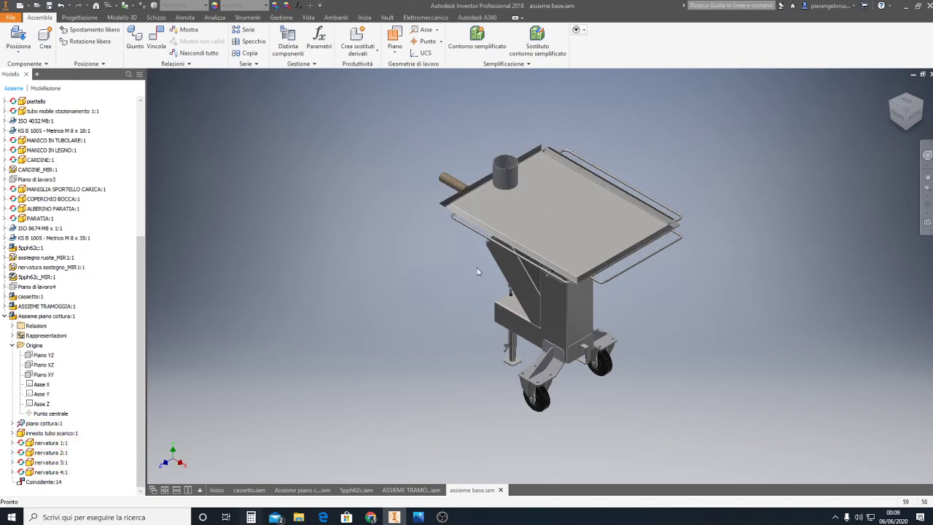
pyautogui.click(35, 355)
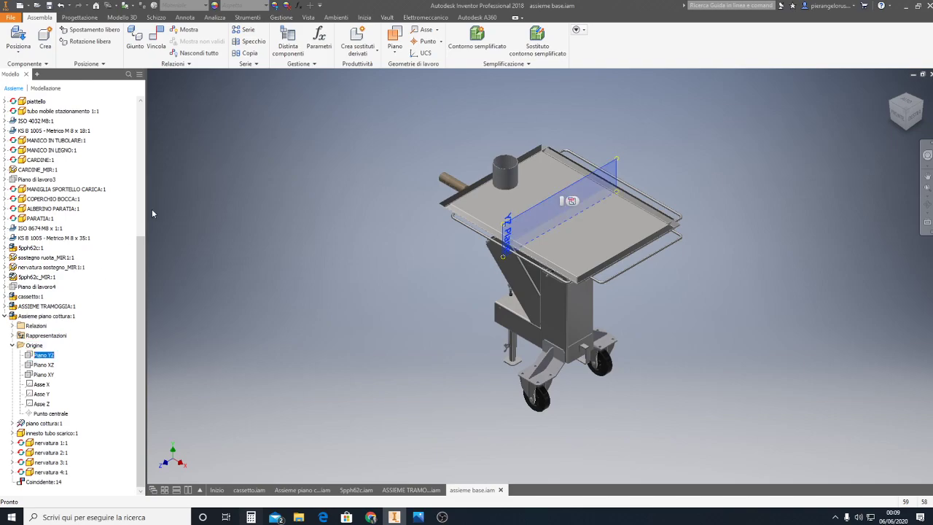
pyautogui.click(156, 43)
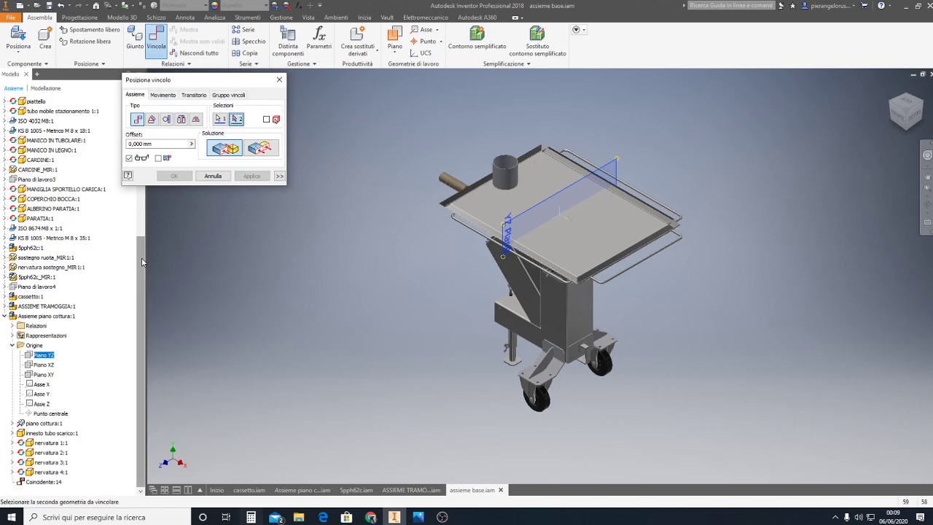
pyautogui.moveTo(140, 264); pyautogui.dragTo(134, 116)
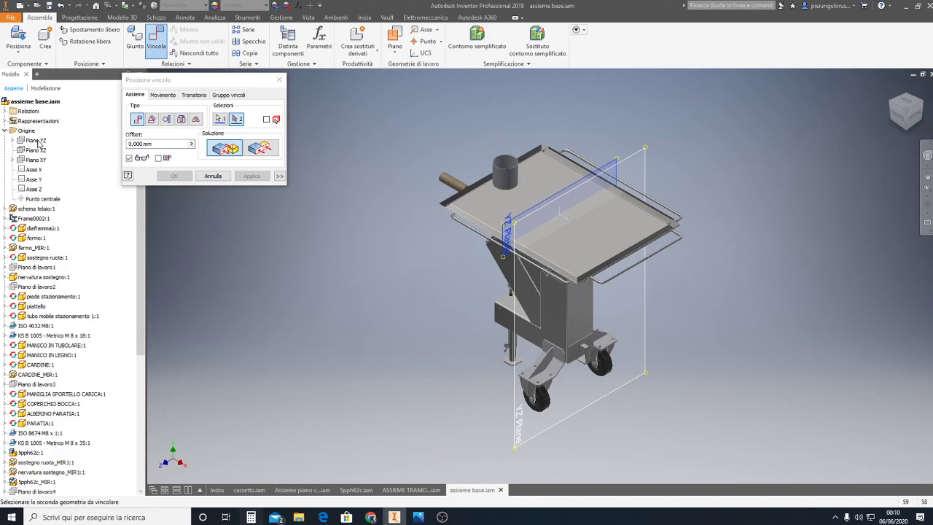
pyautogui.click(38, 141)
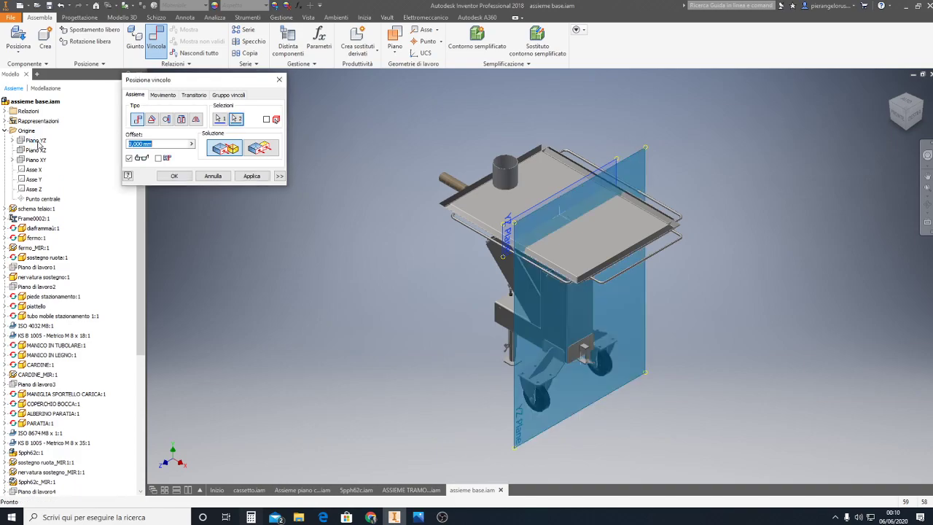
pyautogui.click(256, 177)
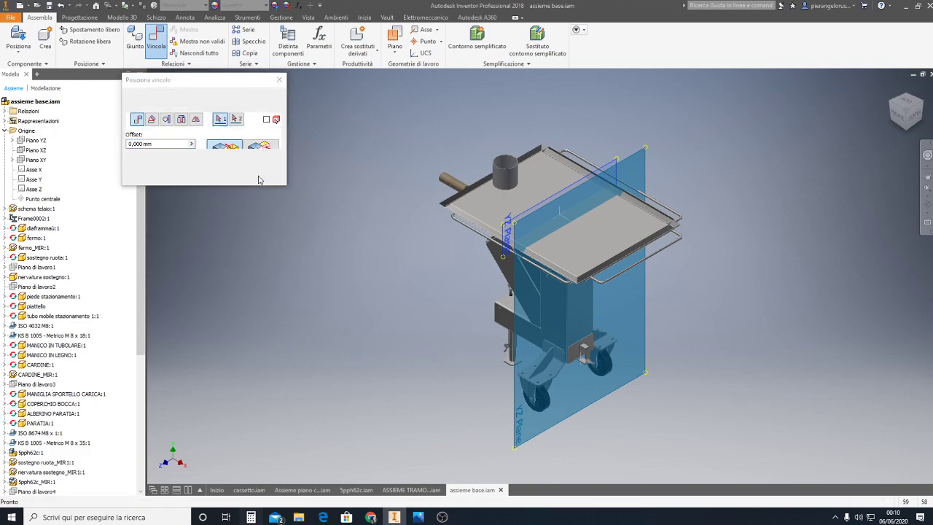
pyautogui.click(901, 118)
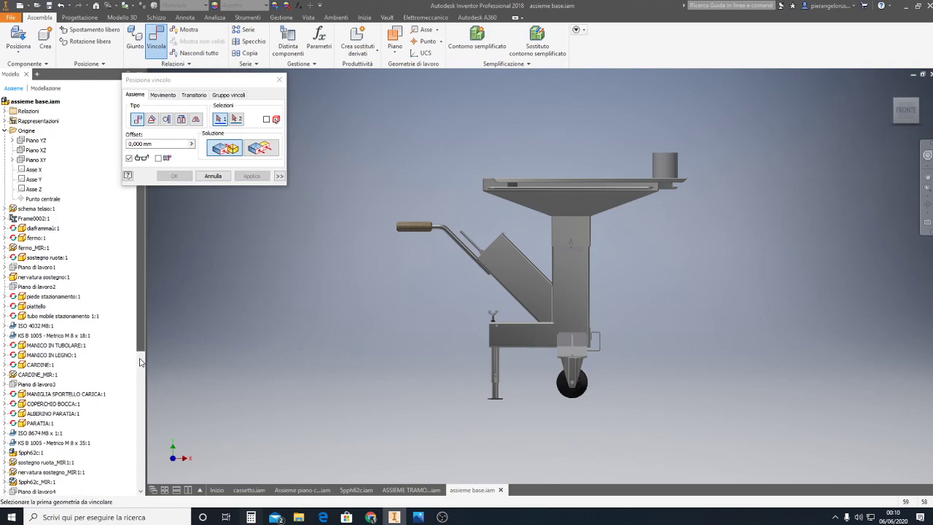
pyautogui.moveTo(139, 351); pyautogui.dragTo(140, 482)
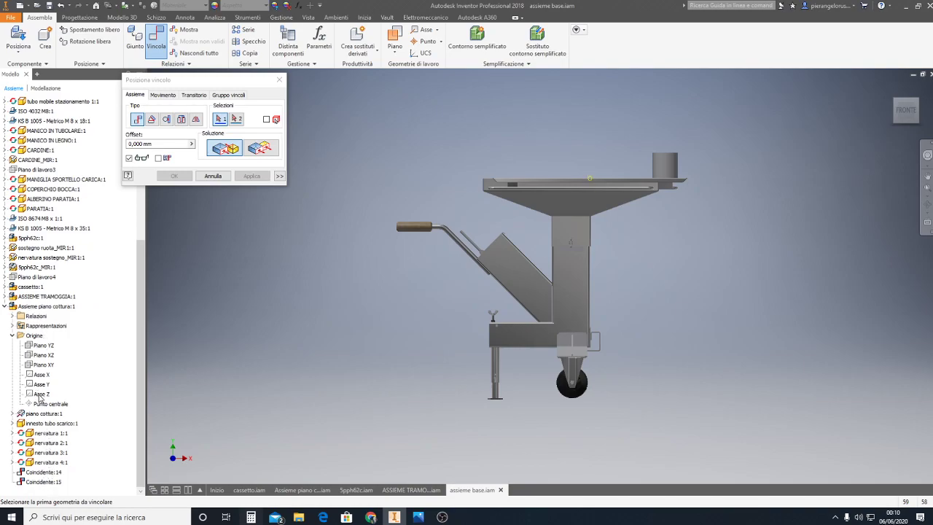
pyautogui.press('Escape')
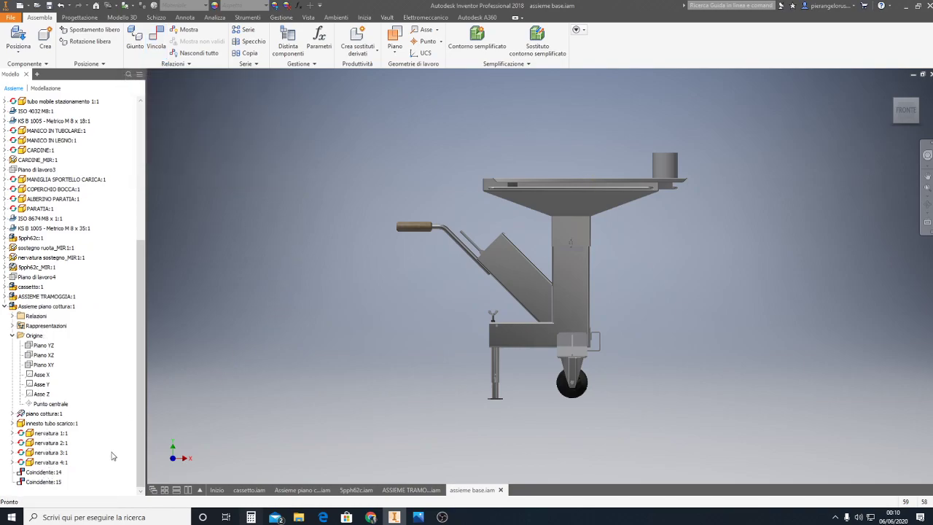
# Edit Coincidente:15 in the browser, correcting its offset from 75 mm to -75 mm.
pyautogui.doubleClick(34, 482)
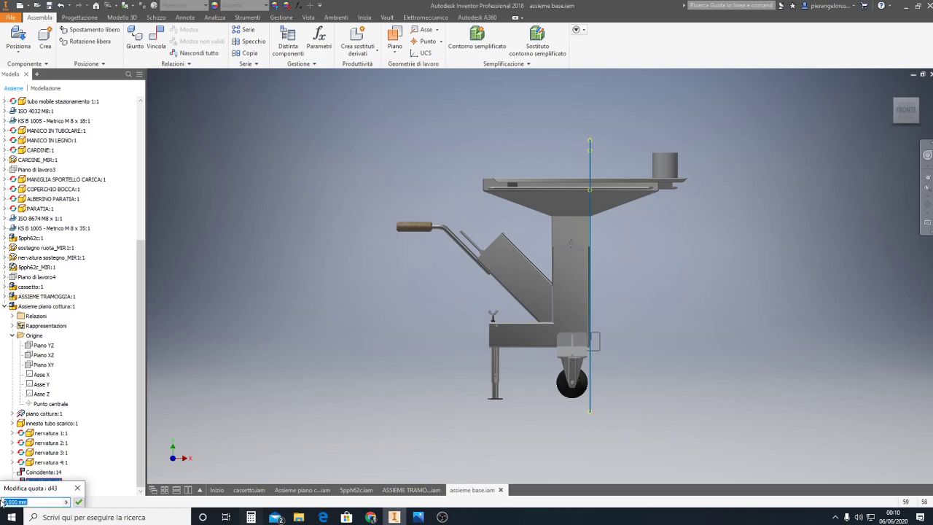
pyautogui.write('75')
pyautogui.click(78, 502)
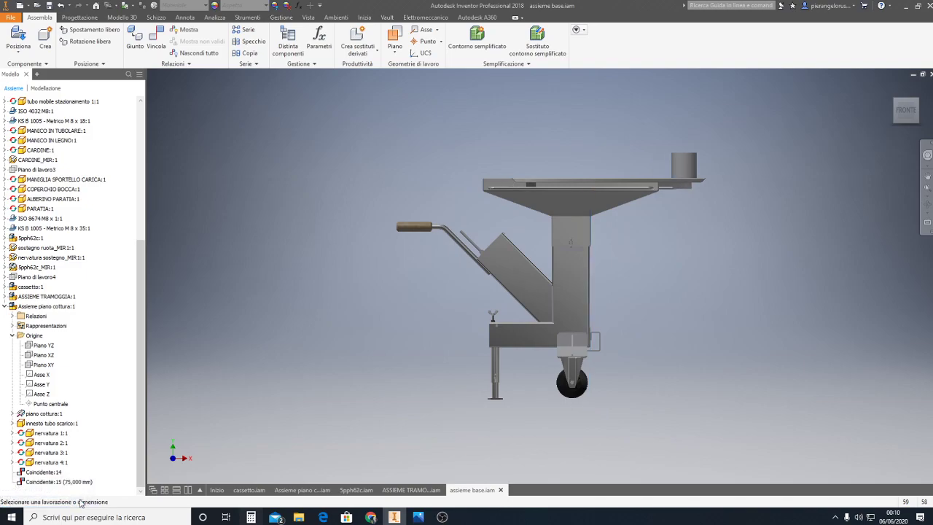
pyautogui.doubleClick(58, 481)
pyautogui.write('-75')
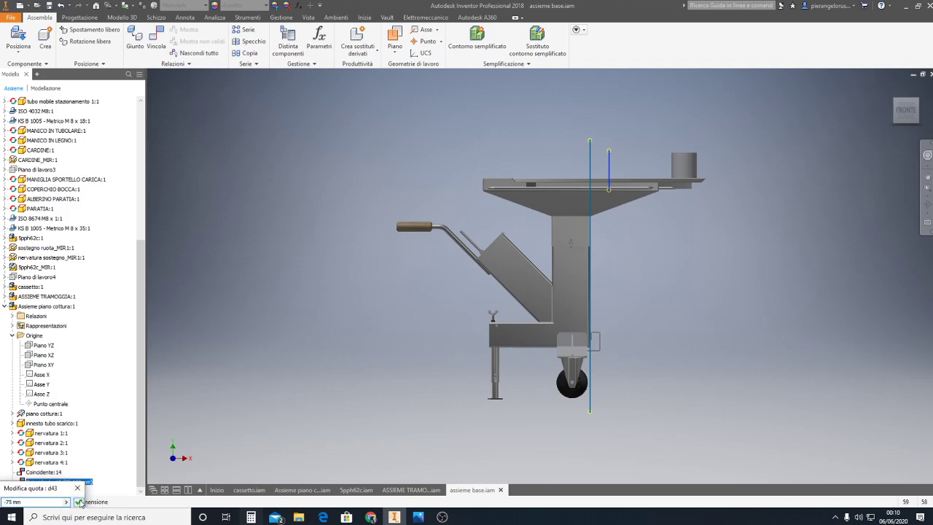
pyautogui.click(79, 489)
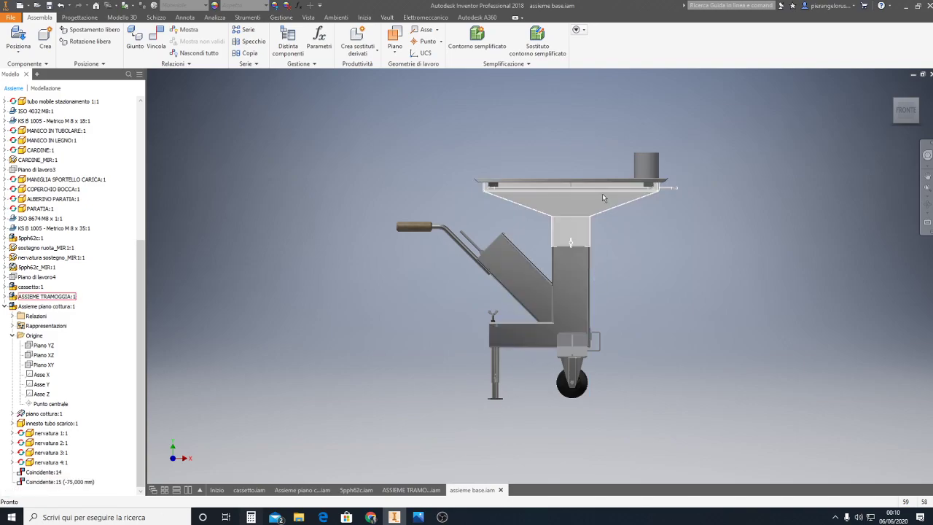
pyautogui.scroll(-3, 449, 219)
pyautogui.scroll(-3, 449, 219)
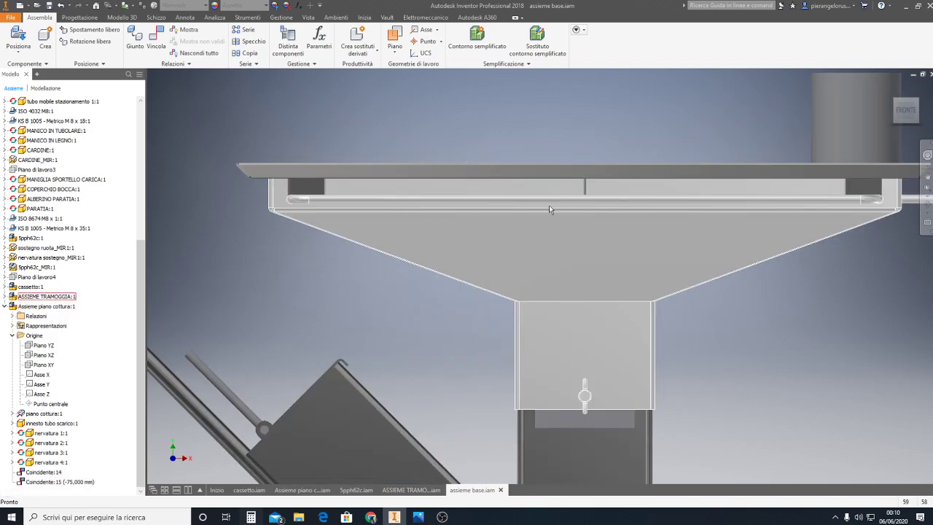
pyautogui.moveTo(550, 209)
pyautogui.mouseDown(button='middle')
pyautogui.moveTo(549, 192)
pyautogui.moveTo(596, 192)
pyautogui.mouseUp(button='middle')
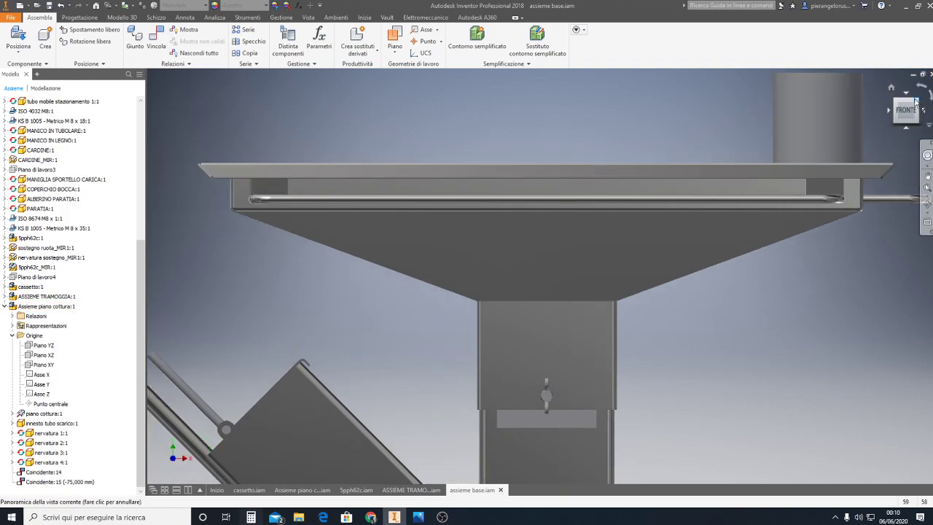
pyautogui.moveTo(918, 102); pyautogui.dragTo(855, 223)
pyautogui.scroll(5, 656, 277)
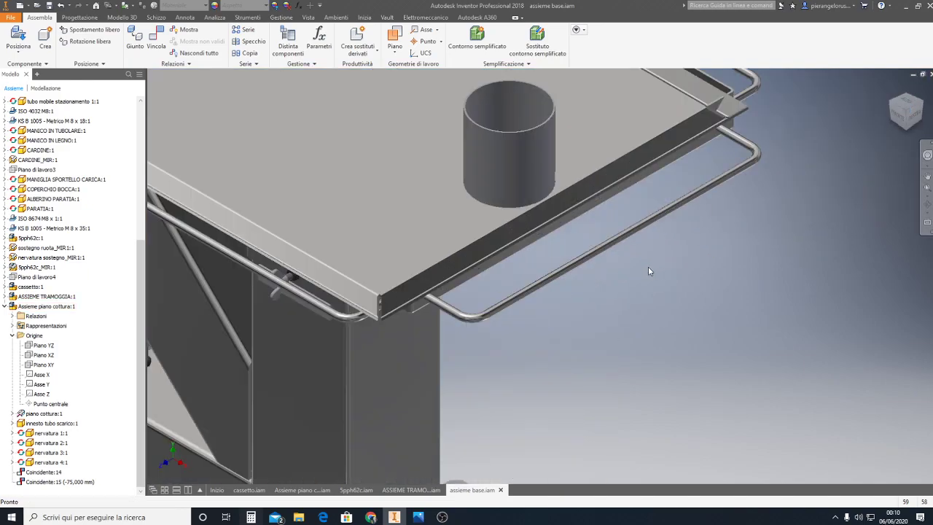
pyautogui.click(917, 120)
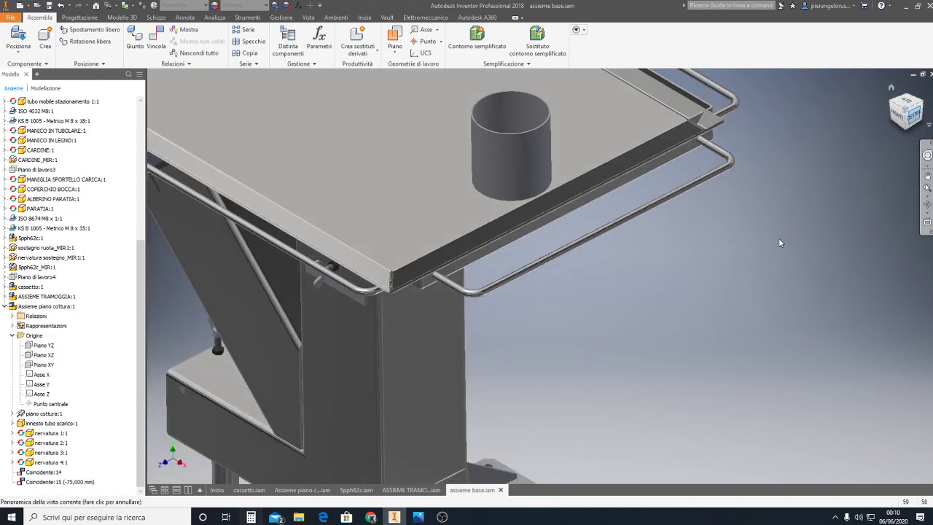
pyautogui.click(587, 182)
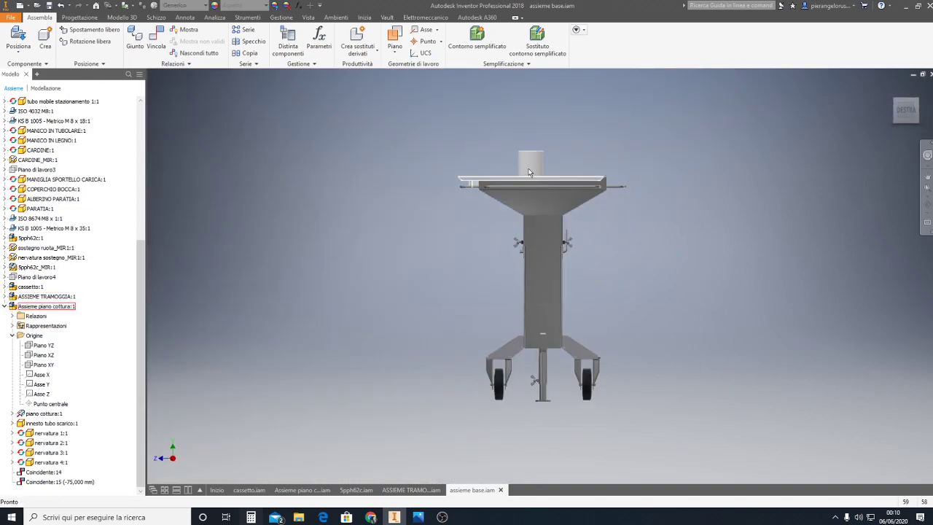
pyautogui.click(552, 191)
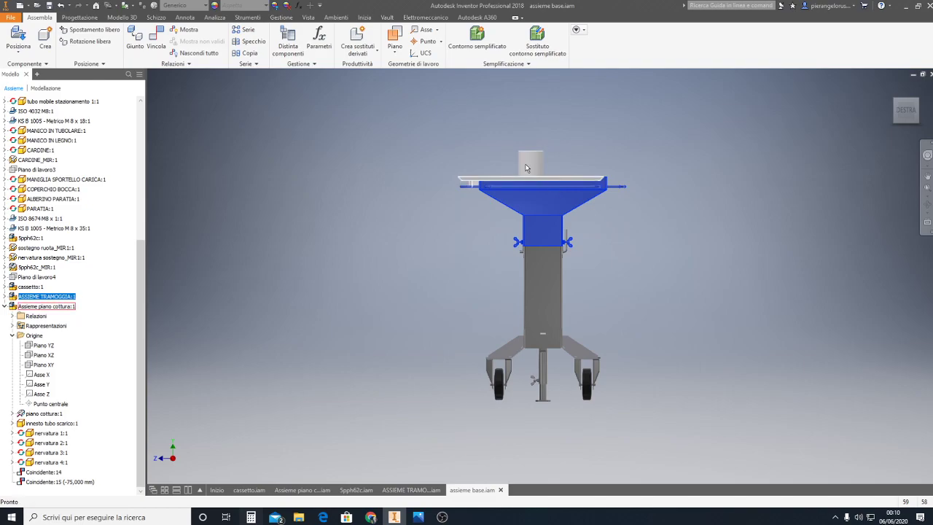
pyautogui.press('Escape')
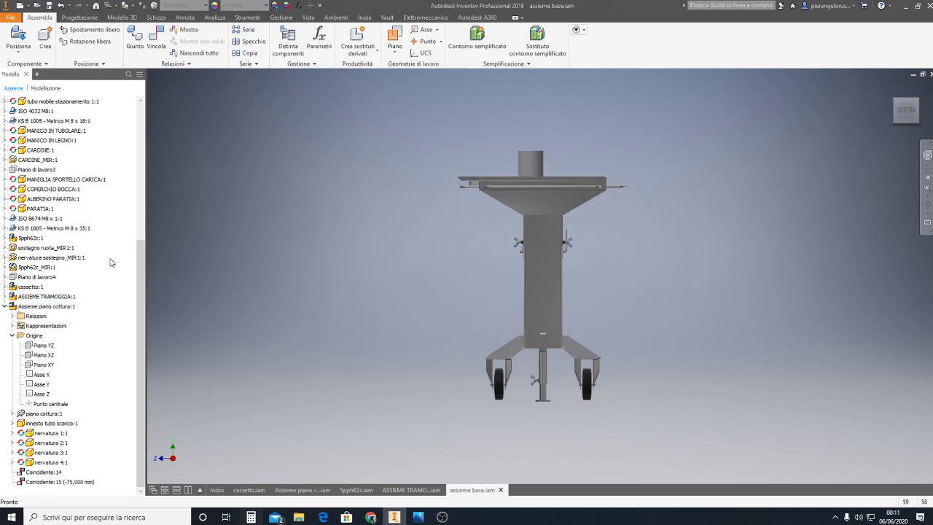
pyautogui.click(894, 101)
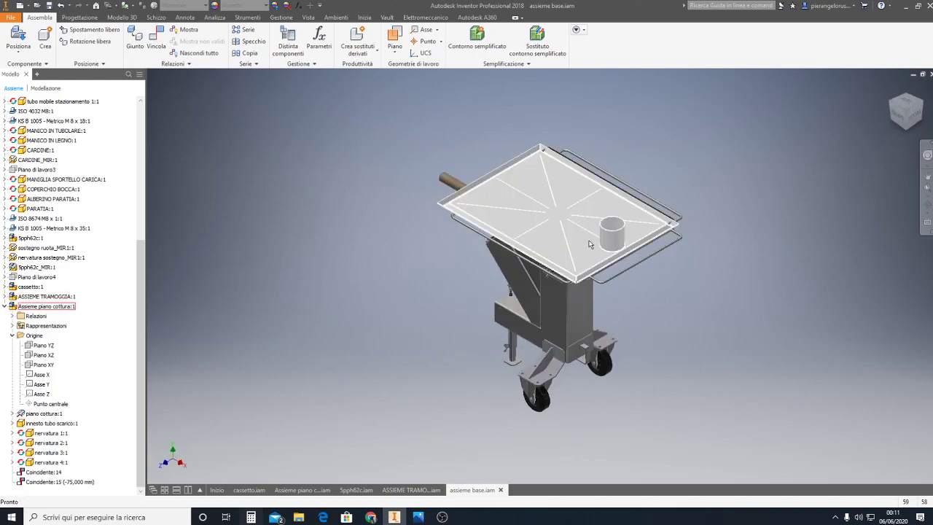
pyautogui.click(609, 236)
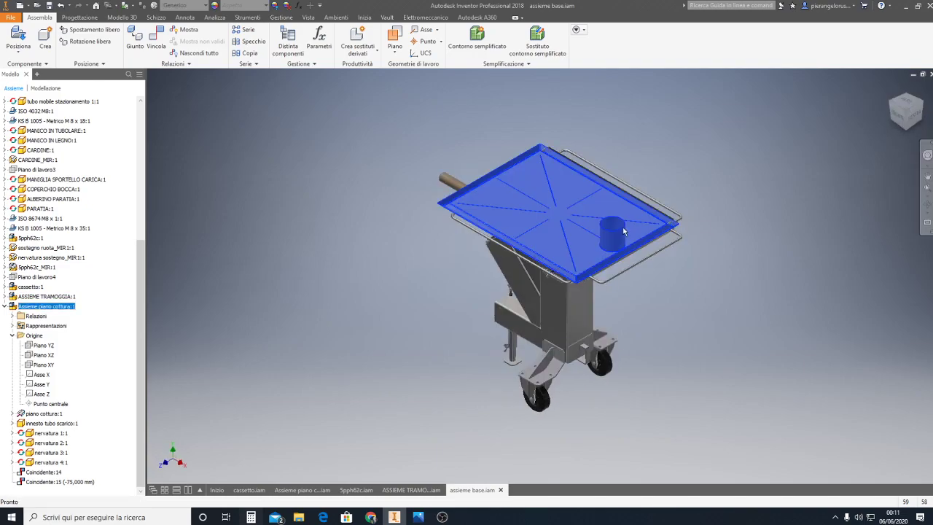
pyautogui.press('Escape')
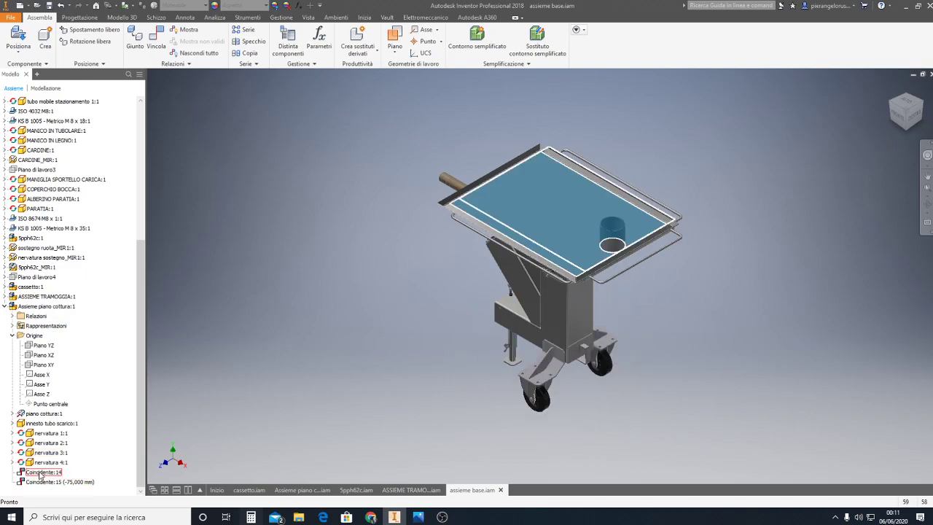
# Leave Coincidente:14's offset unchanged and start a new constraint with Vincola.
pyautogui.click(41, 474)
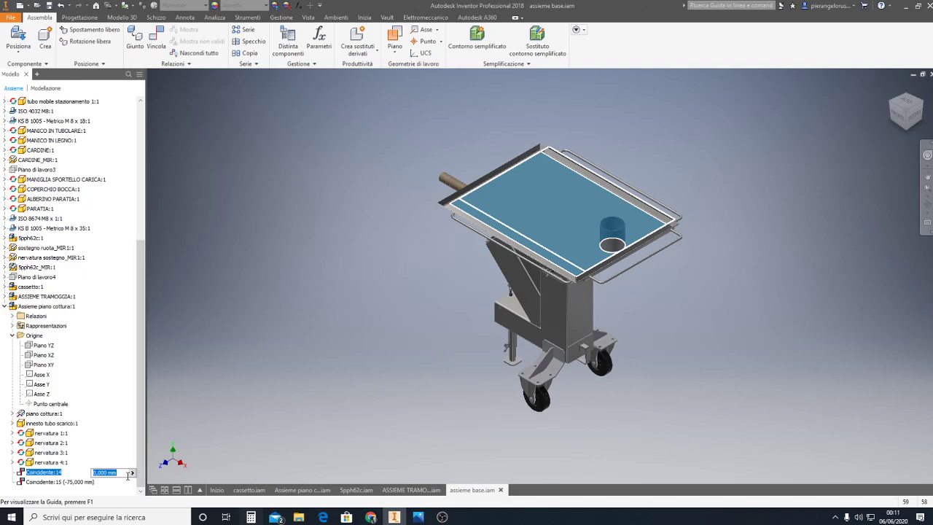
pyautogui.click(123, 458)
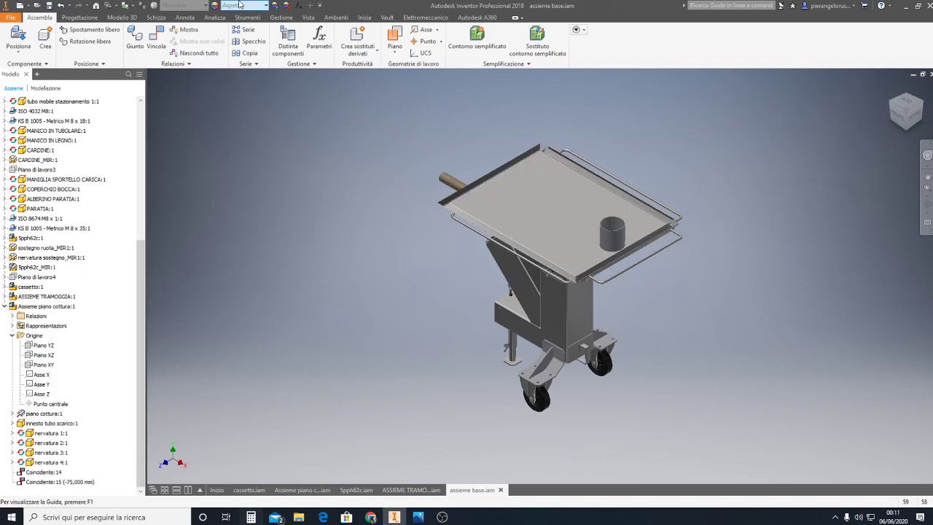
pyautogui.click(156, 40)
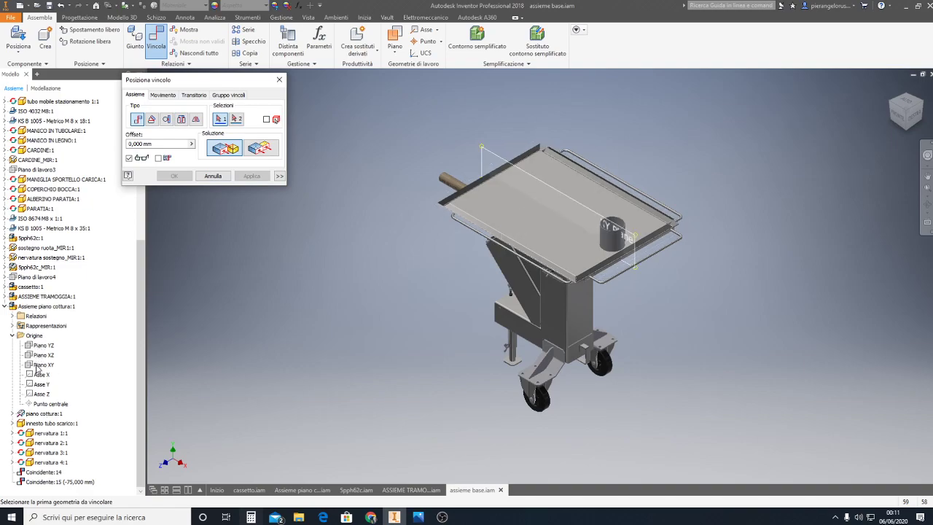
# Make the cooking plate's Piano XY coincide with the base assembly's Piano XY.
pyautogui.click(36, 368)
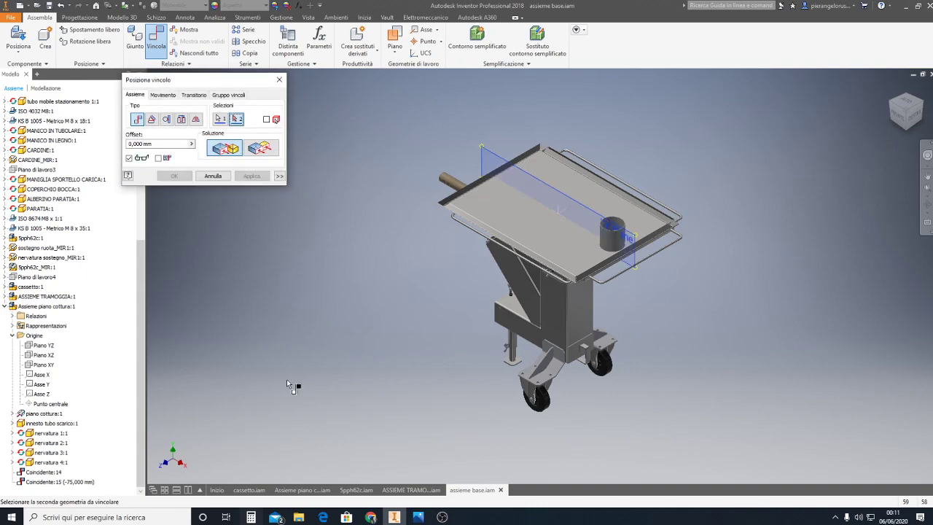
pyautogui.click(915, 119)
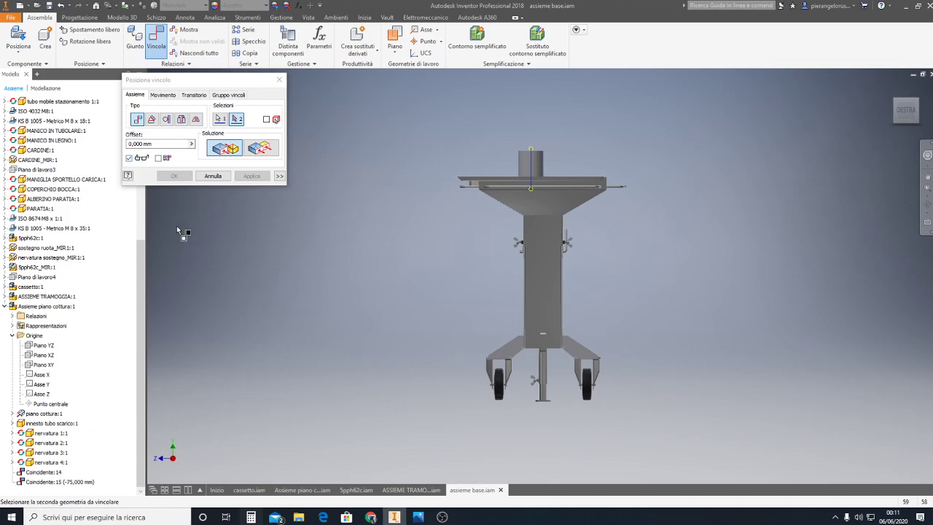
pyautogui.scroll(7, 138, 256)
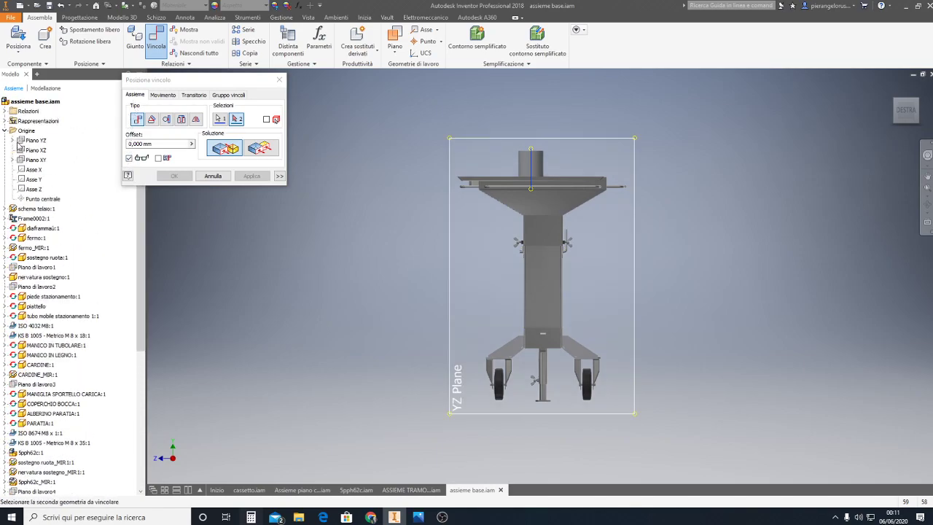
pyautogui.click(34, 161)
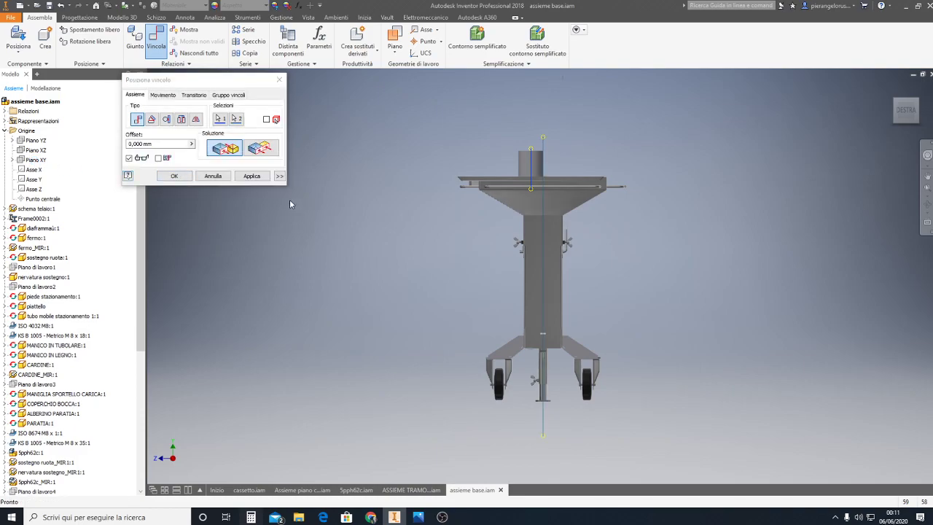
pyautogui.click(251, 176)
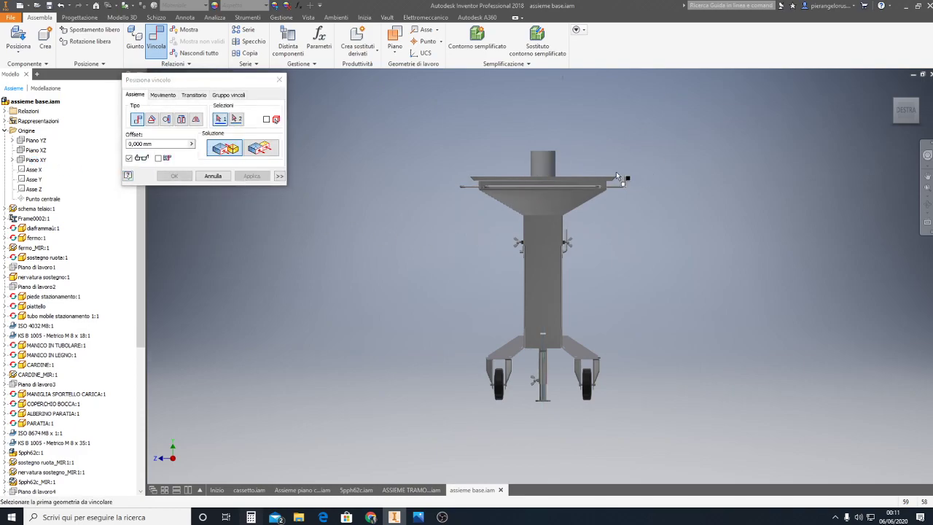
pyautogui.click(278, 82)
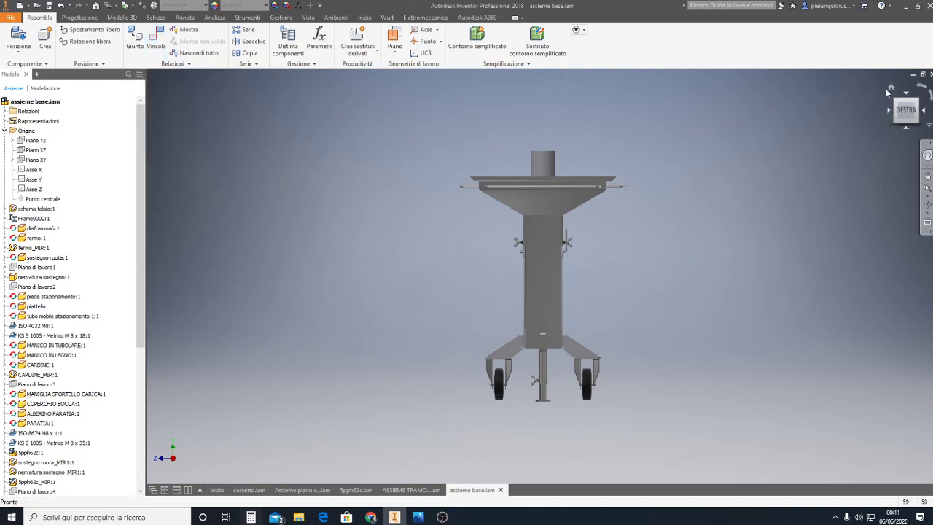
# Frame the cart in an isometric view and turn on Riflessi on the Vista tab.
pyautogui.click(913, 90)
pyautogui.scroll(-5, 787, 172)
pyautogui.scroll(5, 744, 173)
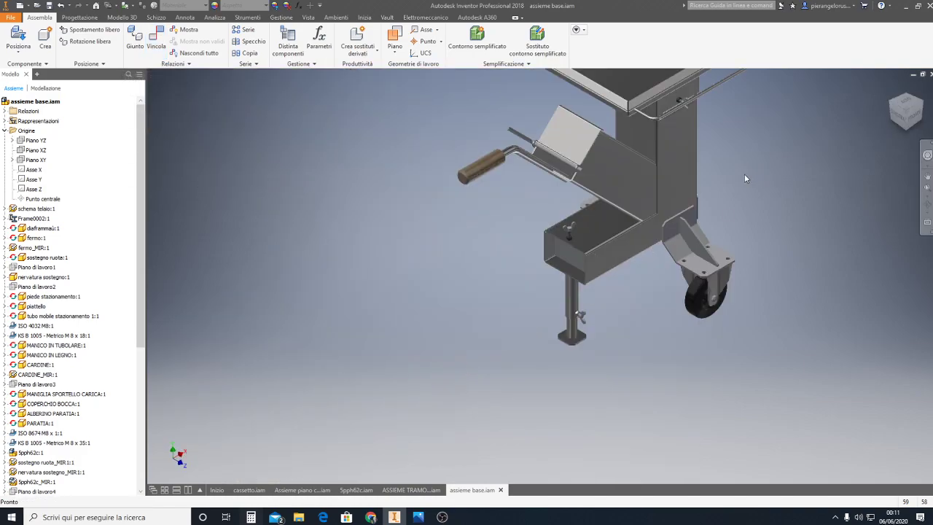
pyautogui.moveTo(744, 173); pyautogui.dragTo(646, 291, button='middle')
pyautogui.scroll(-3, 587, 301)
pyautogui.moveTo(586, 301); pyautogui.dragTo(567, 318, button='middle')
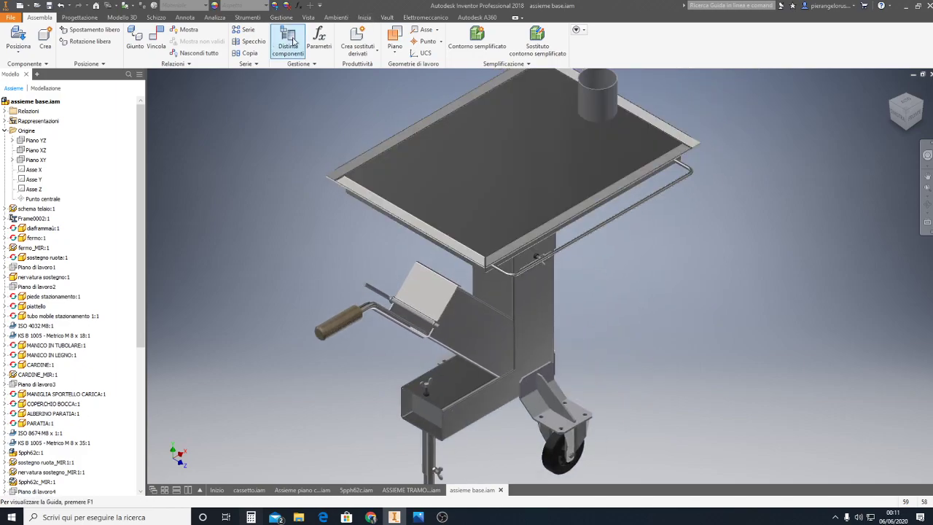
pyautogui.click(309, 17)
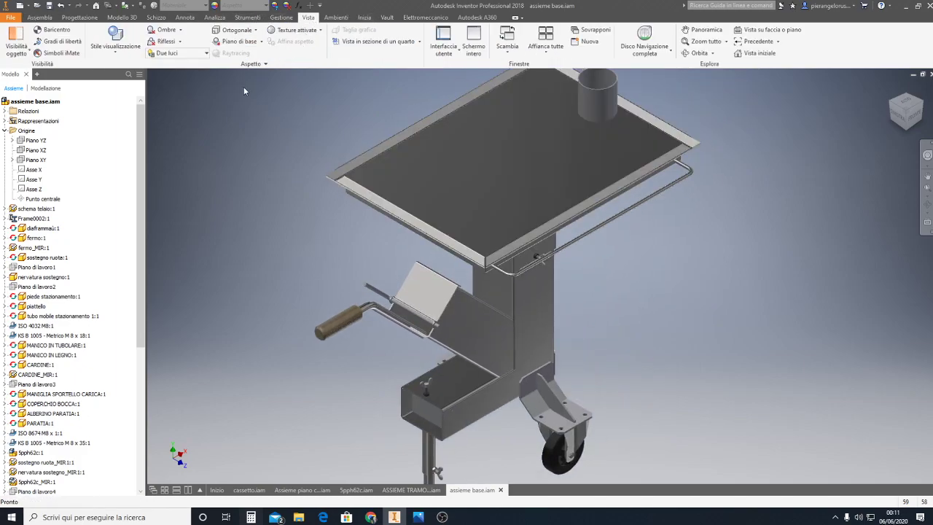
pyautogui.click(165, 43)
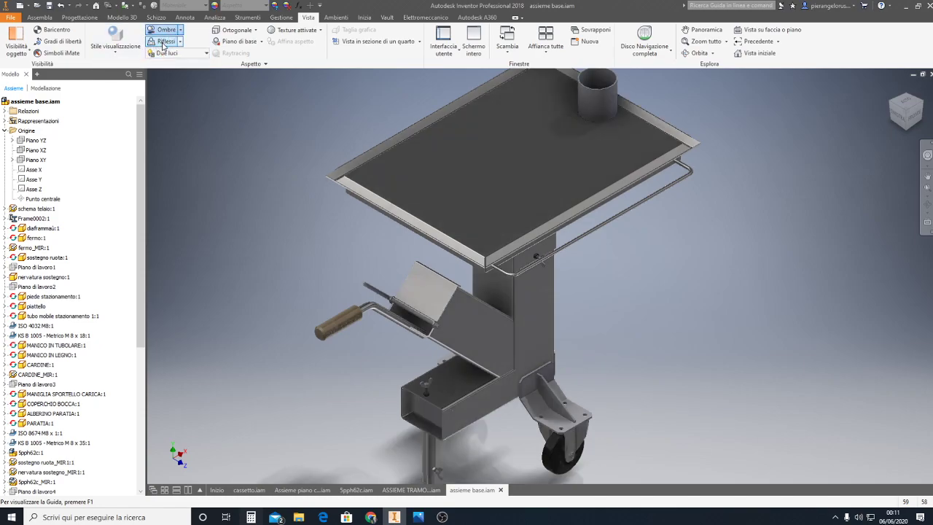
# Apply a new style from Stile visualizzazione and view the cart from below.
pyautogui.click(115, 45)
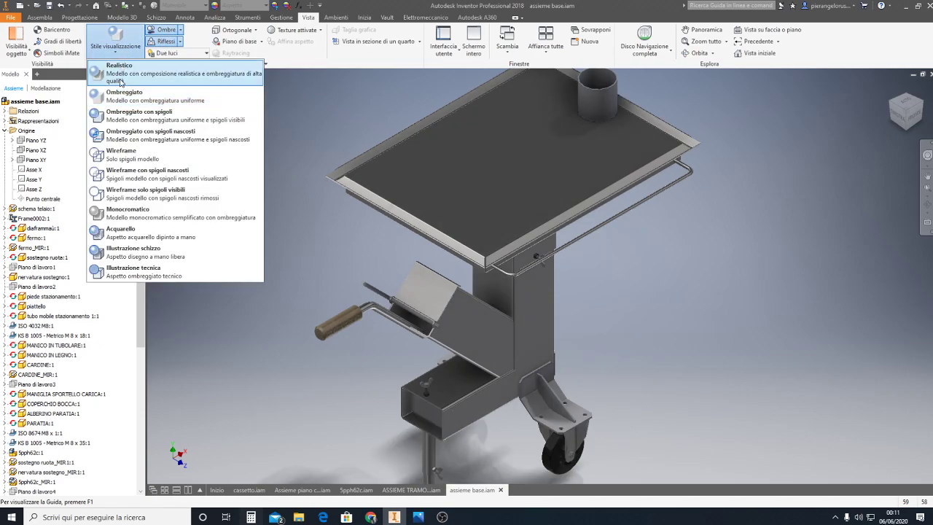
pyautogui.click(131, 117)
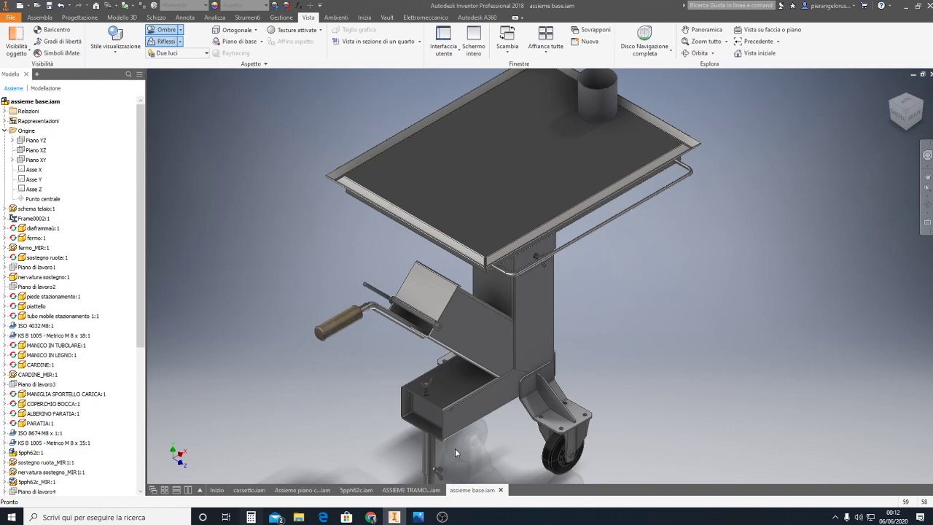
pyautogui.moveTo(454, 453)
pyautogui.keyDown('shift'); pyautogui.mouseDown(button='middle')
pyautogui.moveTo(535, 270)
pyautogui.moveTo(465, 305)
pyautogui.moveTo(306, 319)
pyautogui.moveTo(384, 346)
pyautogui.moveTo(442, 331)
pyautogui.moveTo(381, 321)
pyautogui.moveTo(349, 328)
pyautogui.moveTo(369, 365)
pyautogui.moveTo(300, 372)
pyautogui.moveTo(277, 316)
pyautogui.moveTo(314, 323)
pyautogui.moveTo(313, 296)
pyautogui.moveTo(310, 350)
pyautogui.moveTo(470, 297)
pyautogui.mouseUp(button='middle'); pyautogui.keyUp('shift')
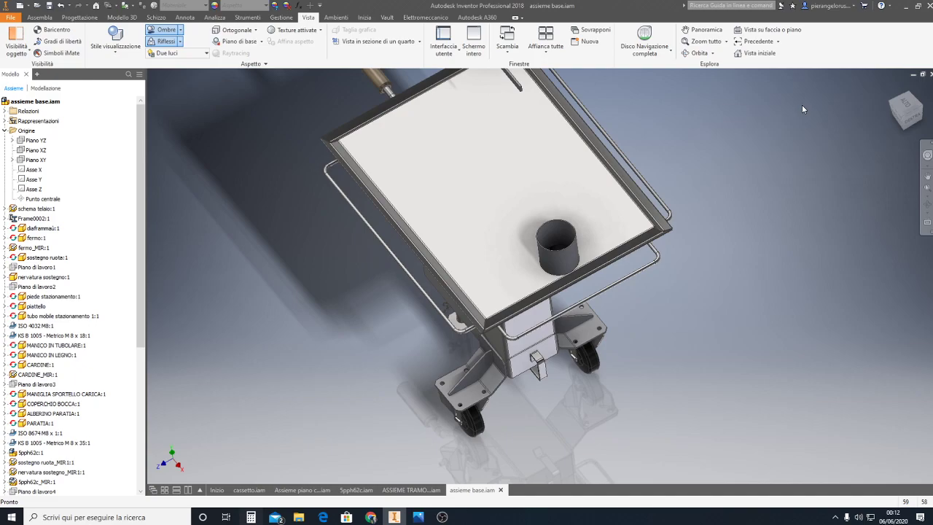
pyautogui.moveTo(905, 109)
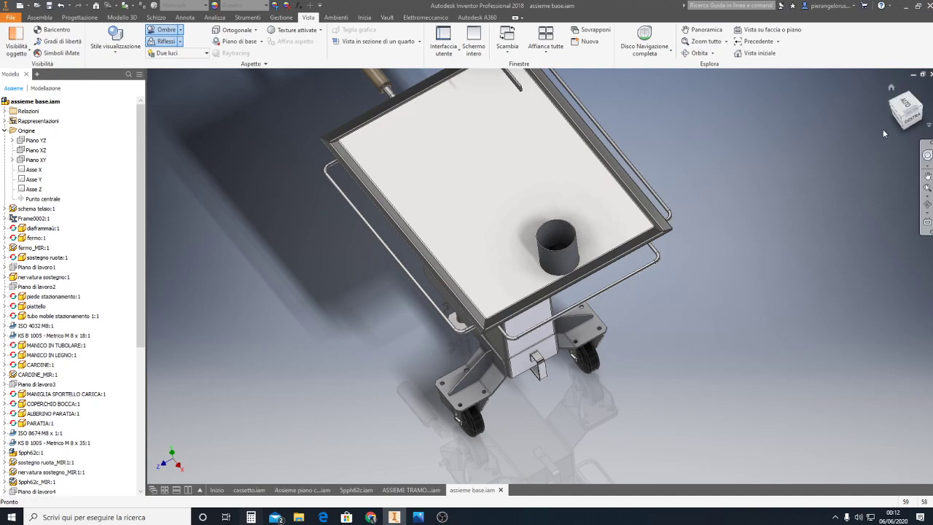
pyautogui.click(891, 89)
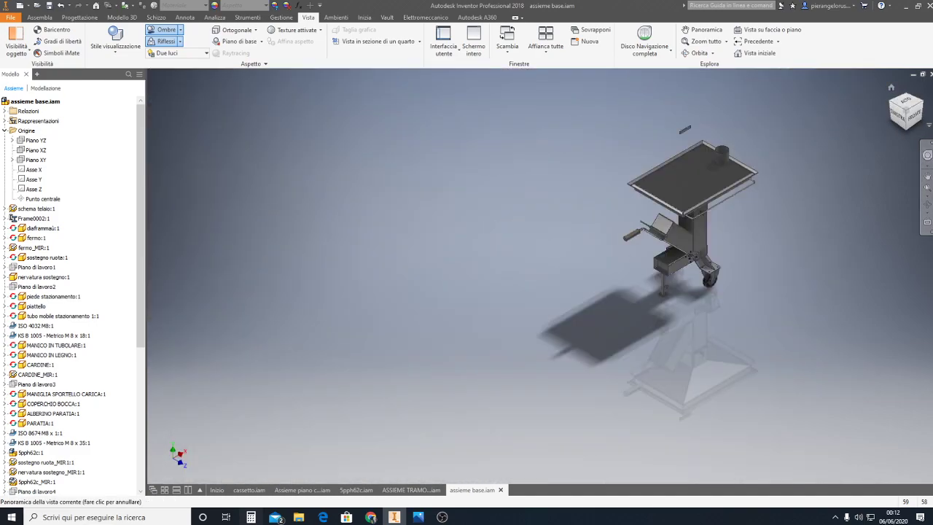
pyautogui.scroll(1, 665, 148)
pyautogui.scroll(4, 666, 148)
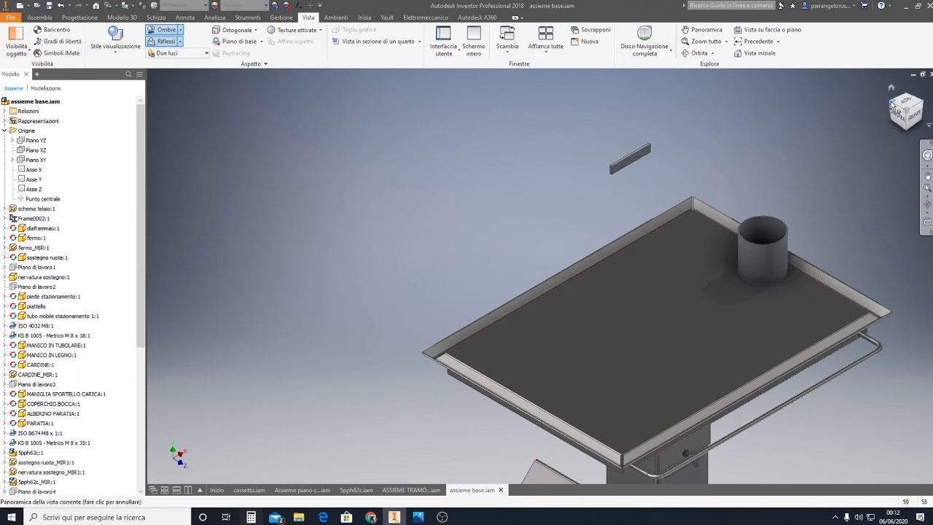
pyautogui.click(891, 88)
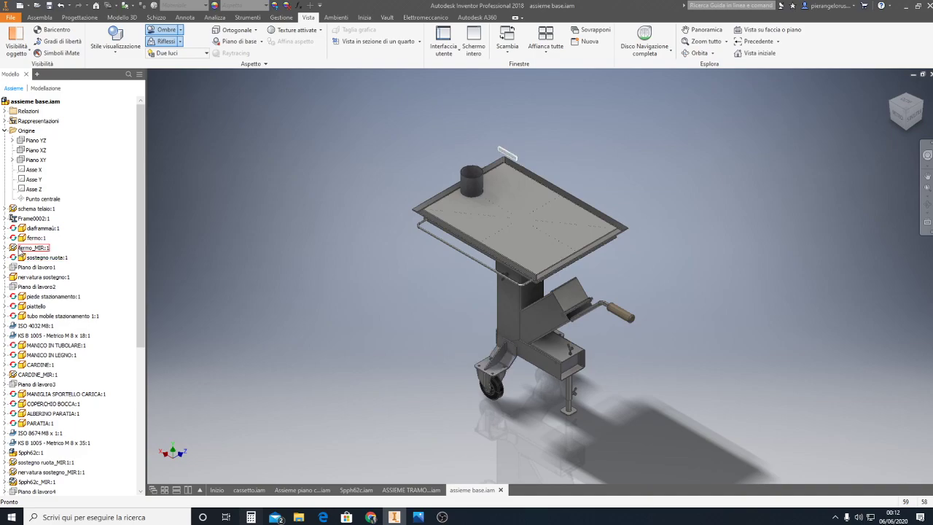
pyautogui.click(14, 250)
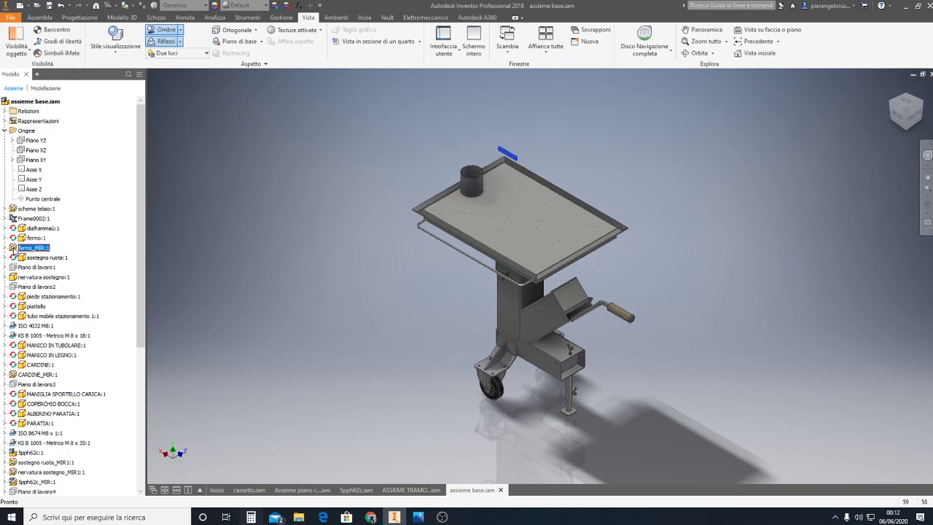
pyautogui.click(915, 109)
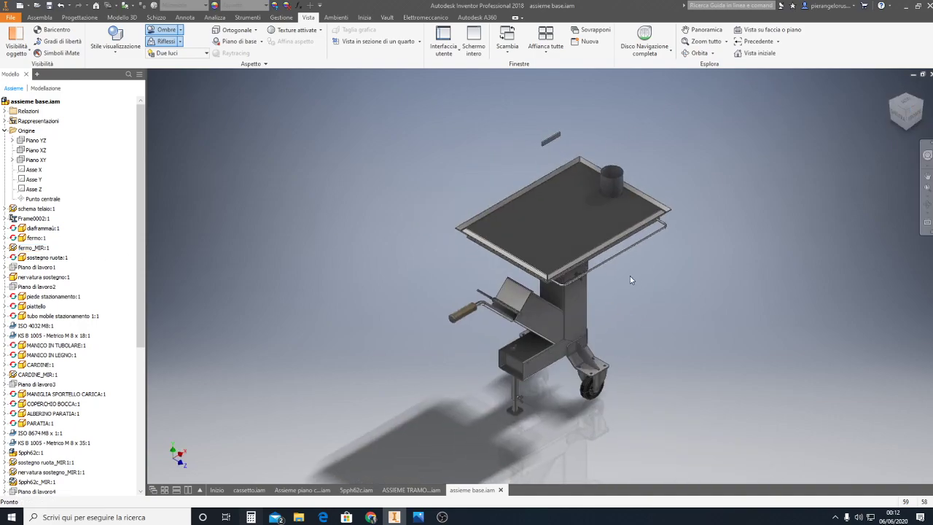
pyautogui.click(917, 121)
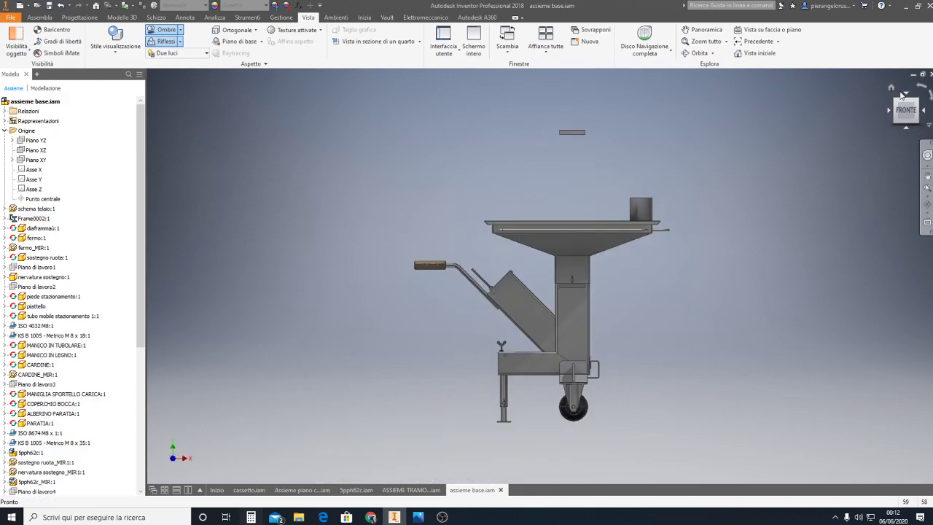
pyautogui.click(891, 89)
pyautogui.scroll(5, 554, 408)
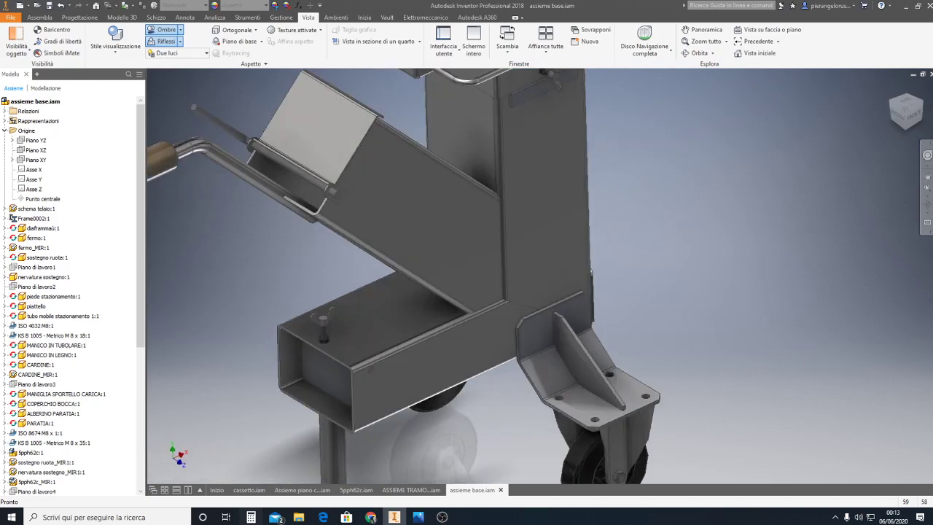
pyautogui.scroll(-5, 834, 338)
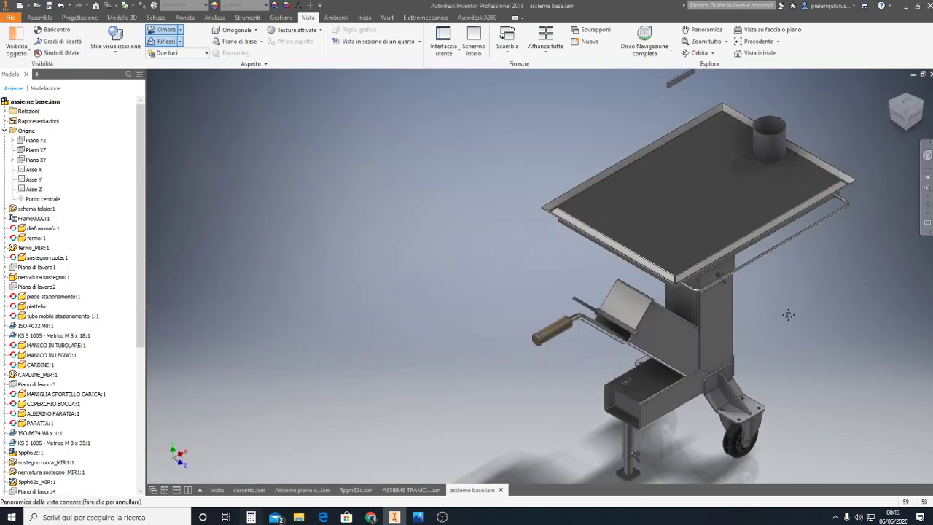
pyautogui.scroll(2, 598, 139)
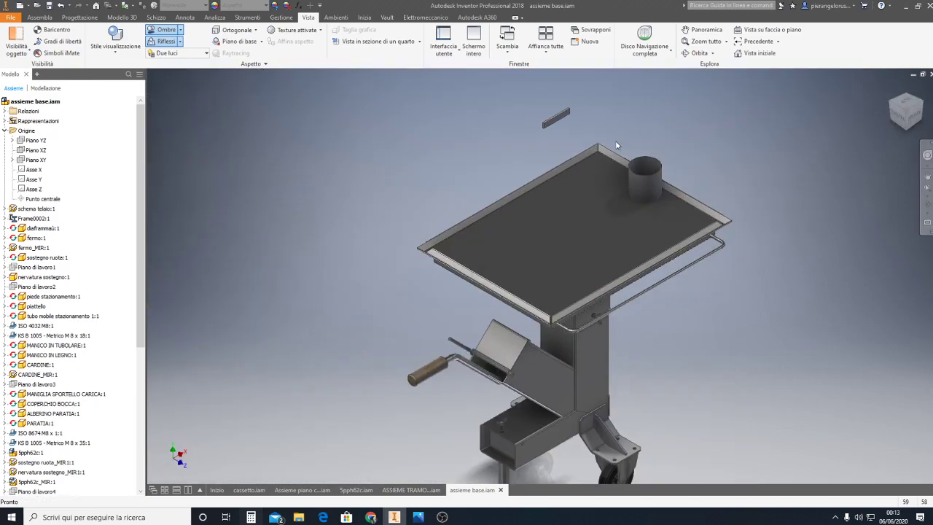
# Delete the floating fermo_MIR:1 part with Elimina, then zoom out to check the cart.
pyautogui.rightClick(568, 120)
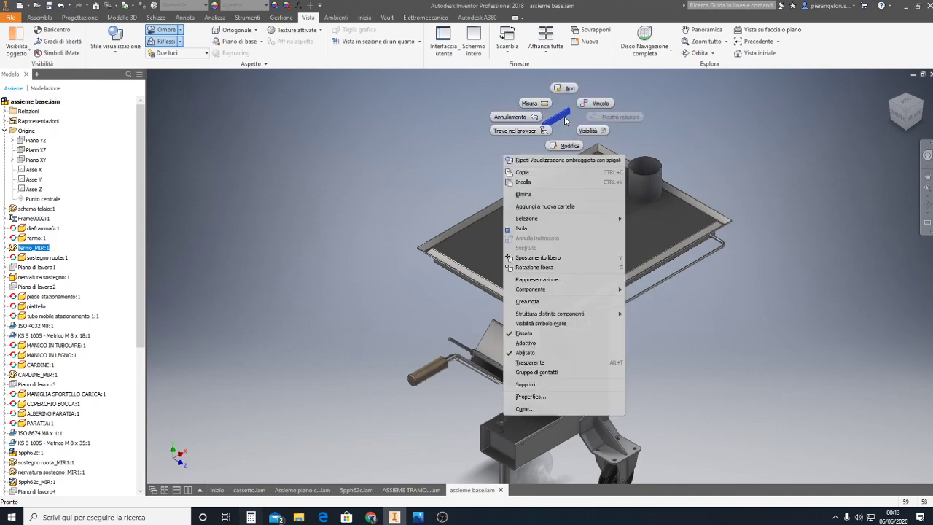
pyautogui.click(524, 195)
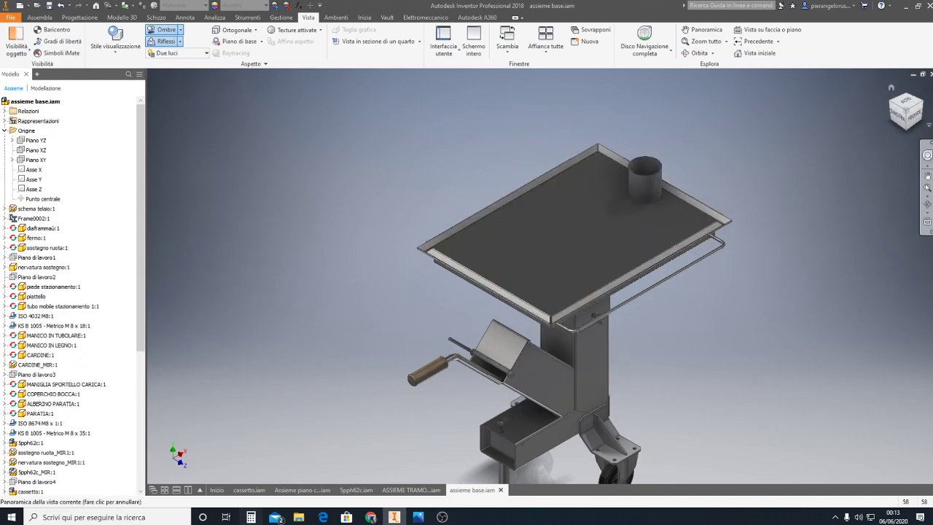
pyautogui.click(926, 120)
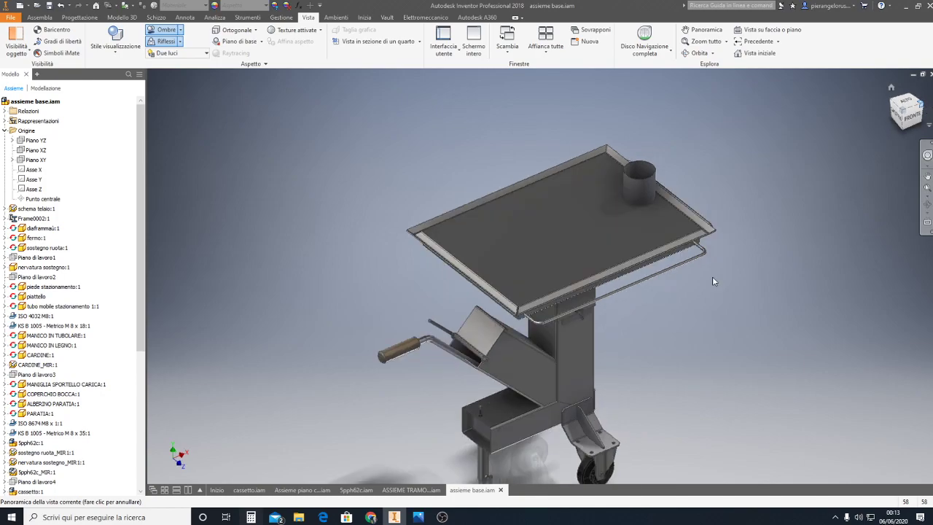
pyautogui.scroll(-3, 522, 275)
pyautogui.scroll(-1, 568, 339)
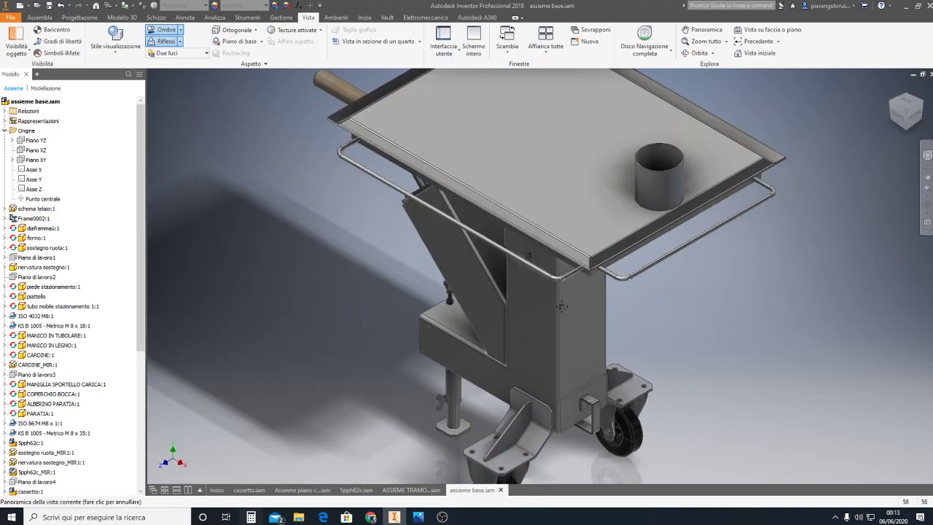
pyautogui.scroll(-1, 572, 344)
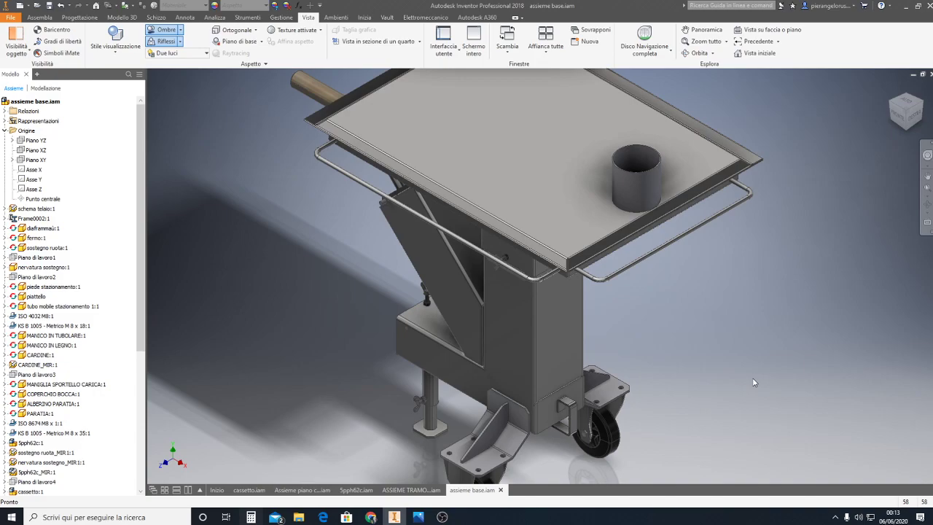
pyautogui.click(927, 176)
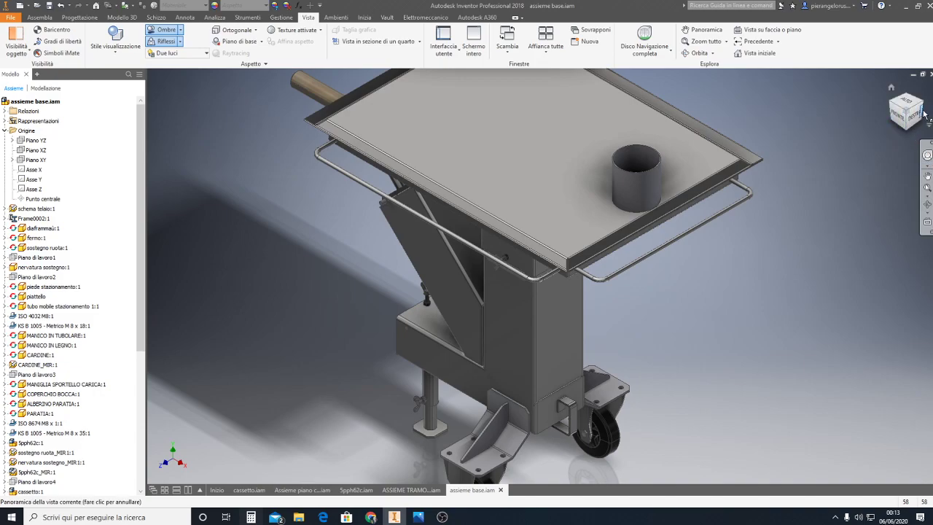
pyautogui.click(891, 87)
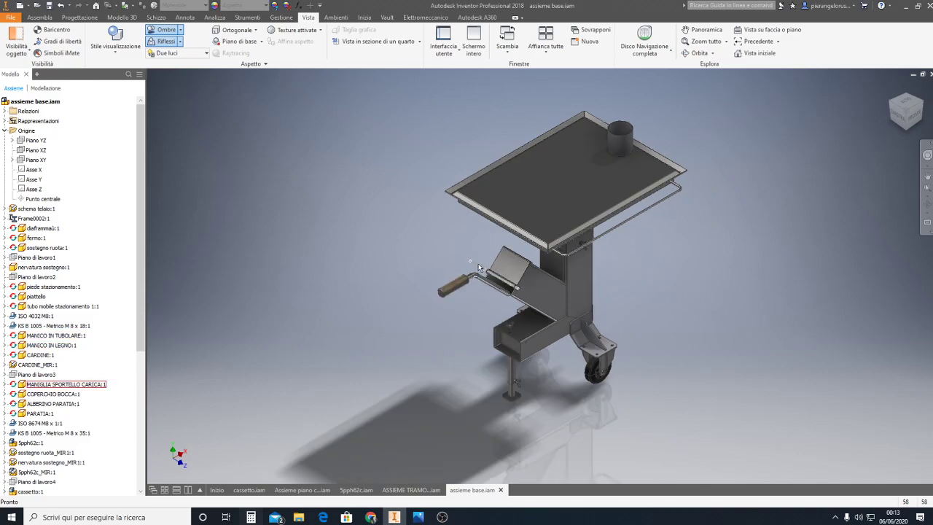
pyautogui.scroll(-3, 479, 263)
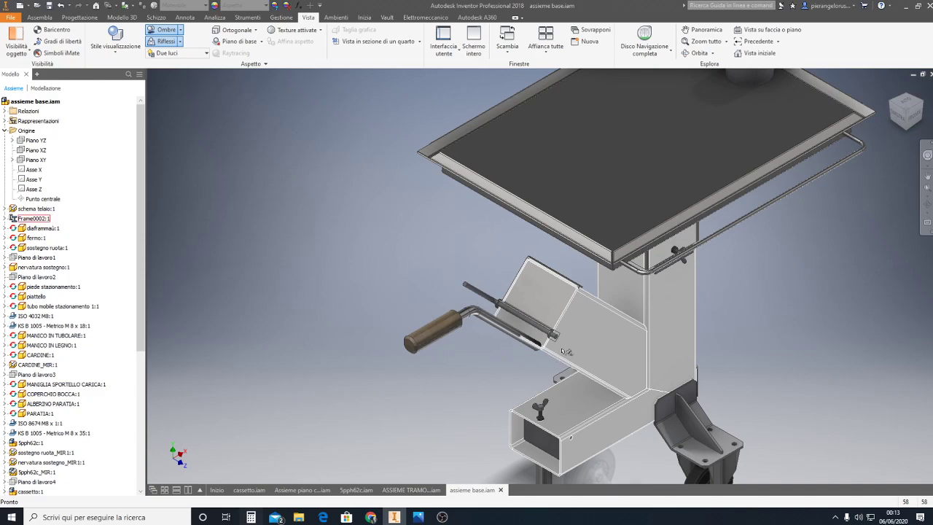
pyautogui.click(926, 106)
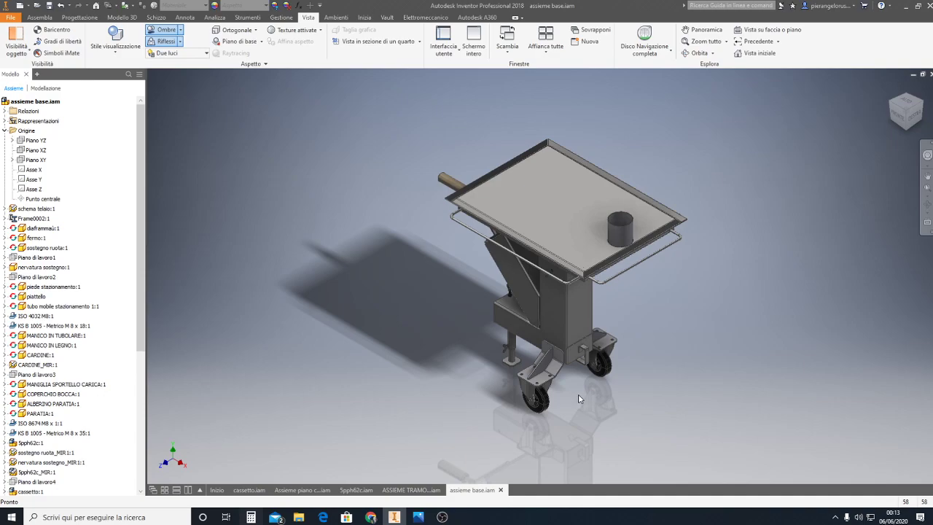
pyautogui.scroll(-3, 578, 394)
pyautogui.scroll(1, 573, 387)
pyautogui.scroll(1, 575, 393)
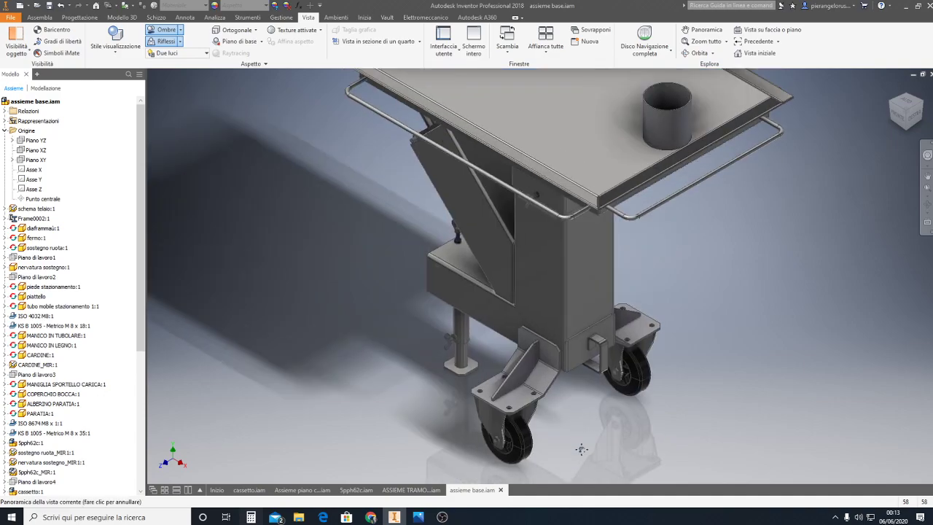
pyautogui.scroll(2, 583, 446)
pyautogui.scroll(1, 599, 435)
pyautogui.scroll(-2, 599, 435)
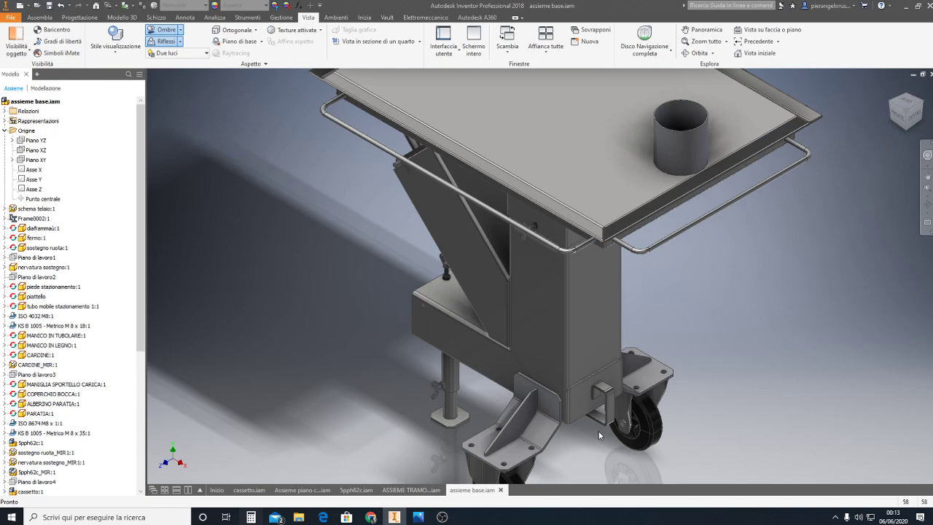
pyautogui.scroll(2, 598, 431)
pyautogui.moveTo(596, 430); pyautogui.dragTo(559, 400, button='middle')
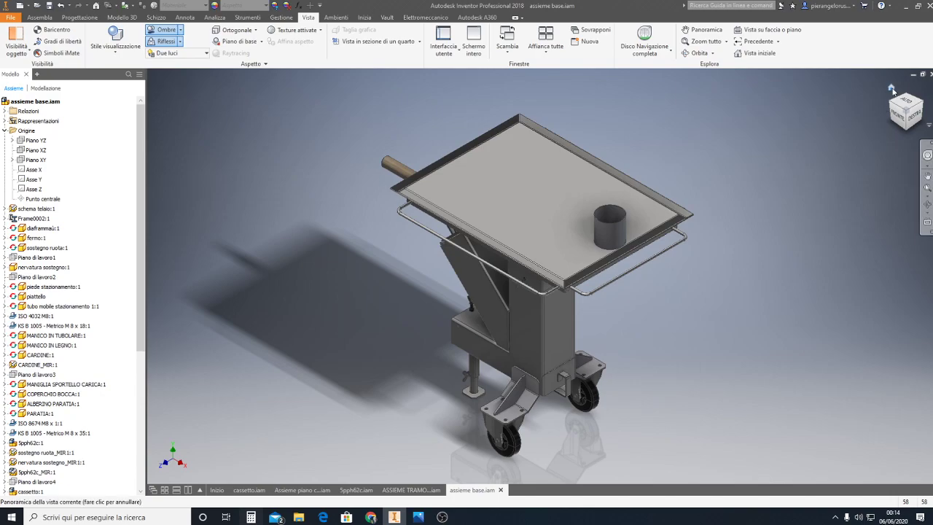
# Switch the view to Prospettiva projection and orbit to a side-on angle.
pyautogui.rightClick(893, 90)
pyautogui.click(843, 119)
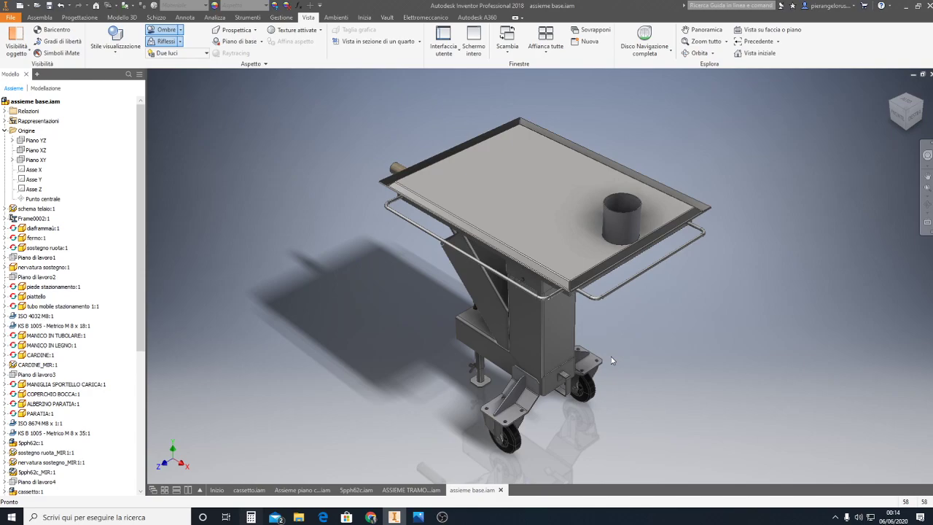
pyautogui.moveTo(611, 356)
pyautogui.keyDown('shift'); pyautogui.mouseDown(button='middle')
pyautogui.moveTo(623, 326)
pyautogui.moveTo(718, 316)
pyautogui.moveTo(624, 309)
pyautogui.moveTo(630, 324)
pyautogui.moveTo(467, 217)
pyautogui.moveTo(475, 212)
pyautogui.moveTo(336, 155)
pyautogui.moveTo(396, 235)
pyautogui.moveTo(583, 315)
pyautogui.moveTo(694, 160)
pyautogui.moveTo(681, 243)
pyautogui.moveTo(625, 341)
pyautogui.moveTo(576, 208)
pyautogui.mouseUp(button='middle'); pyautogui.keyUp('shift')
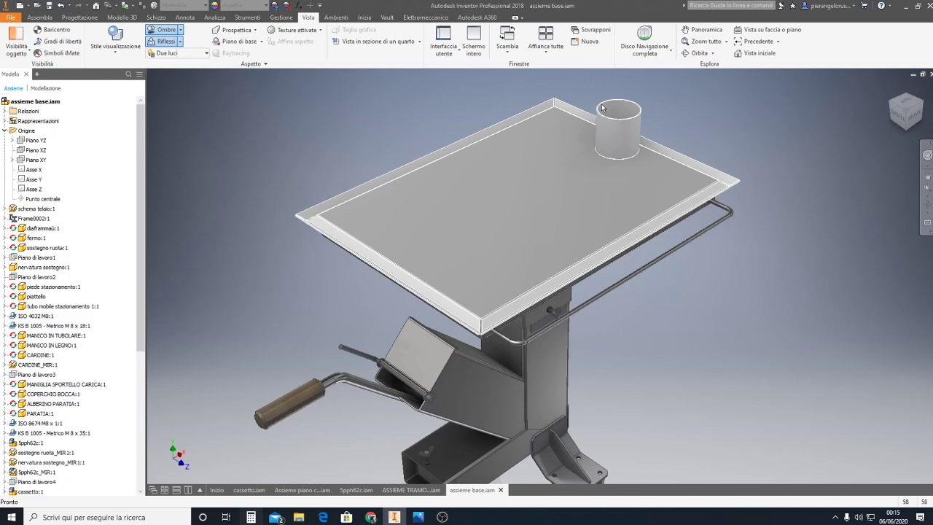
pyautogui.scroll(3, 594, 249)
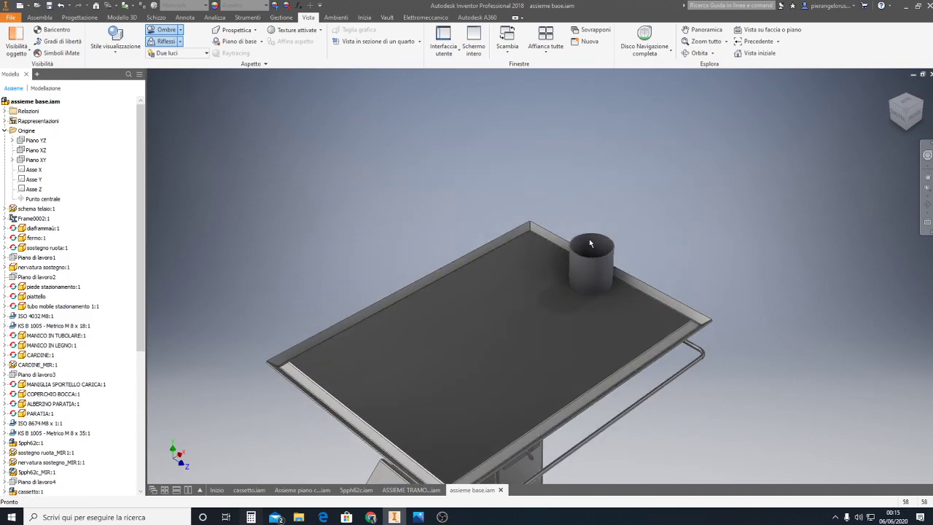
pyautogui.moveTo(647, 229)
pyautogui.mouseDown(button='middle')
pyautogui.moveTo(644, 183)
pyautogui.moveTo(655, 175)
pyautogui.mouseUp(button='middle')
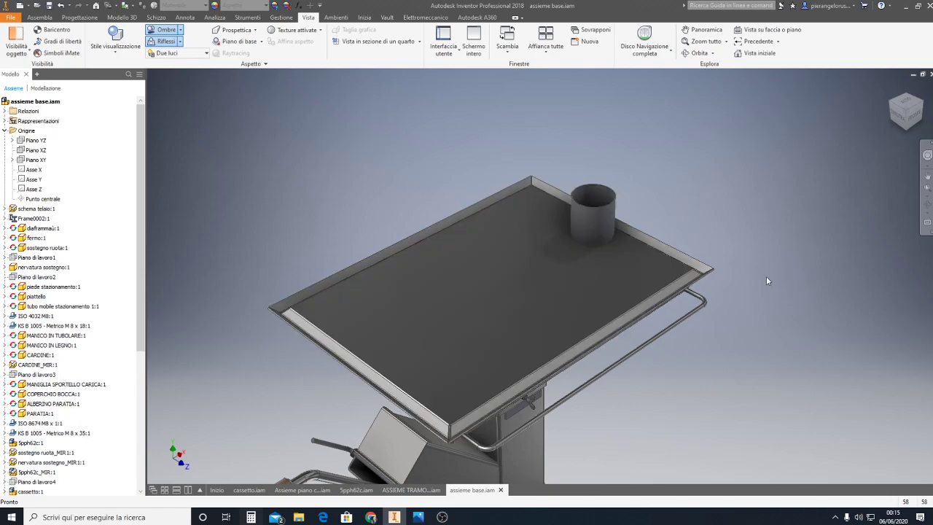
pyautogui.keyDown('shift'); pyautogui.moveTo(748, 287); pyautogui.dragTo(802, 173, button='middle'); pyautogui.keyUp('shift')
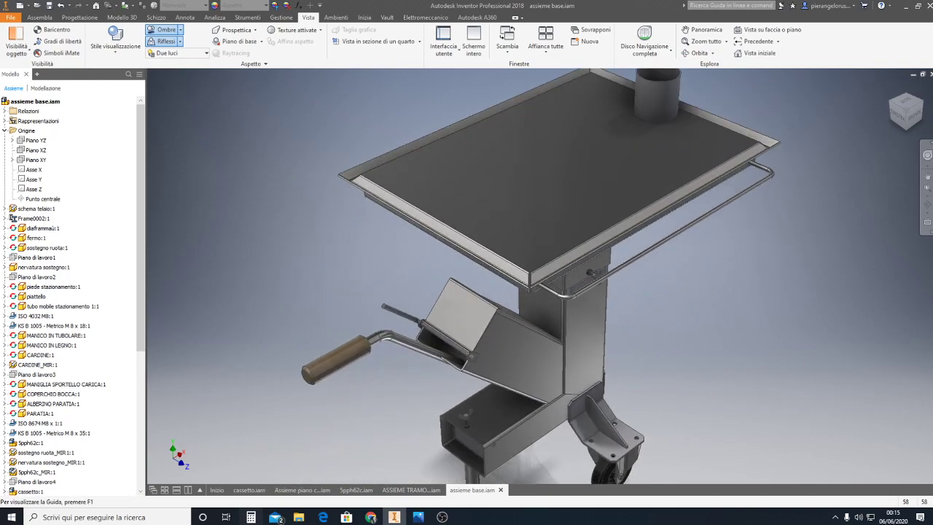
pyautogui.click(835, 517)
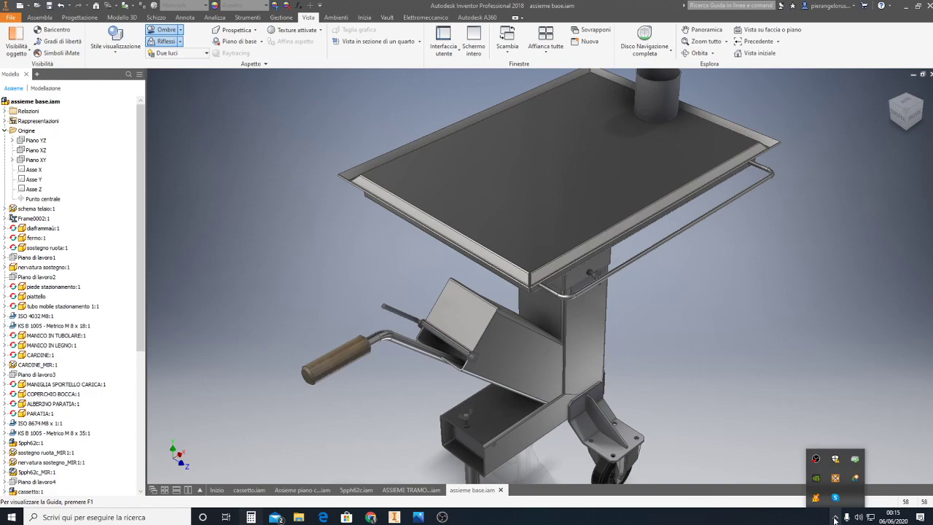
pyautogui.scroll(-2, 771, 437)
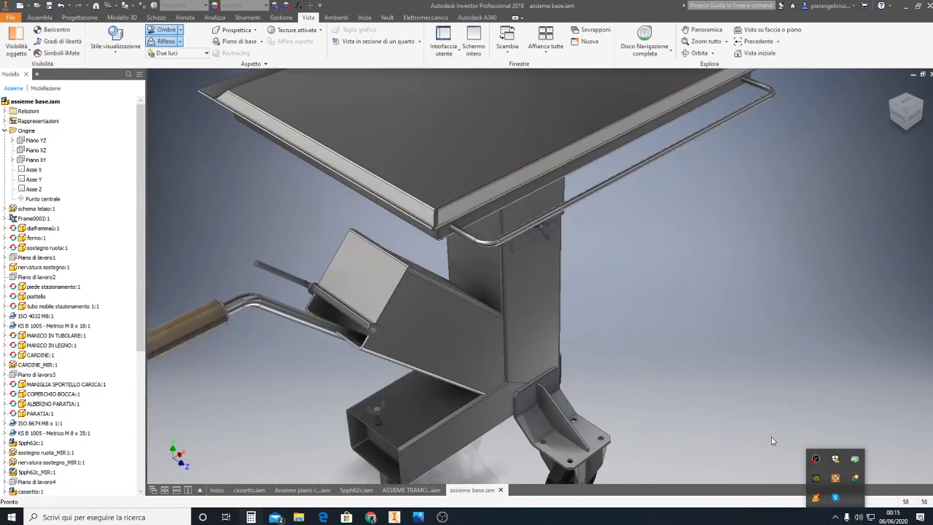
pyautogui.scroll(3, 771, 437)
pyautogui.press('F6')
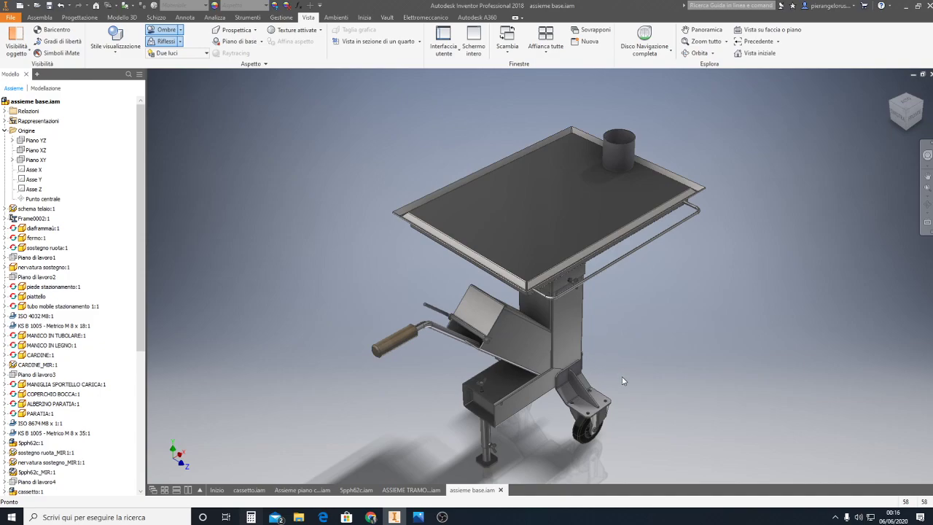
pyautogui.moveTo(625, 385); pyautogui.dragTo(625, 357, button='middle')
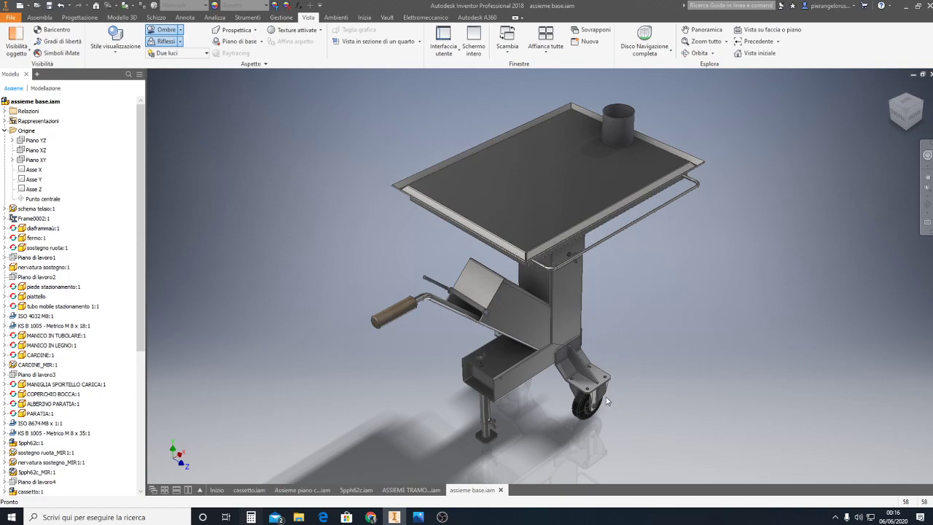
pyautogui.moveTo(635, 381); pyautogui.dragTo(601, 366, button='middle')
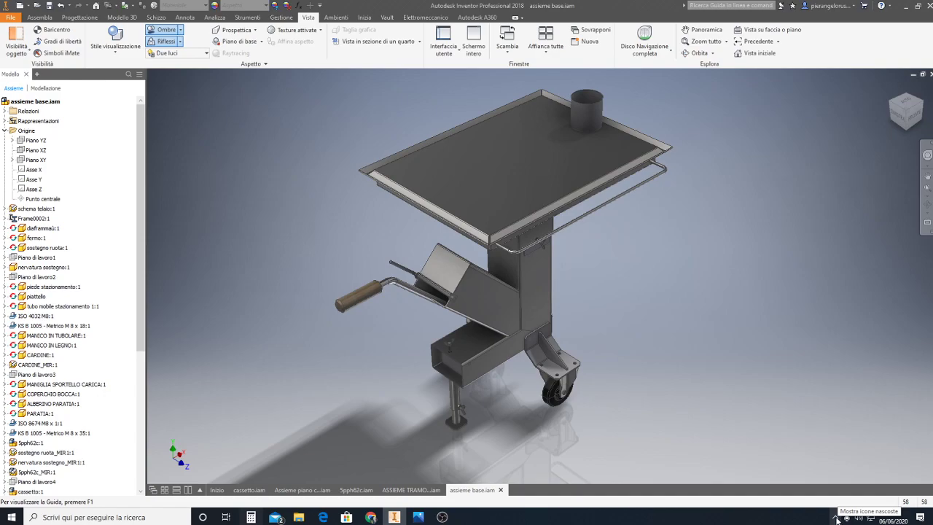
pyautogui.click(836, 518)
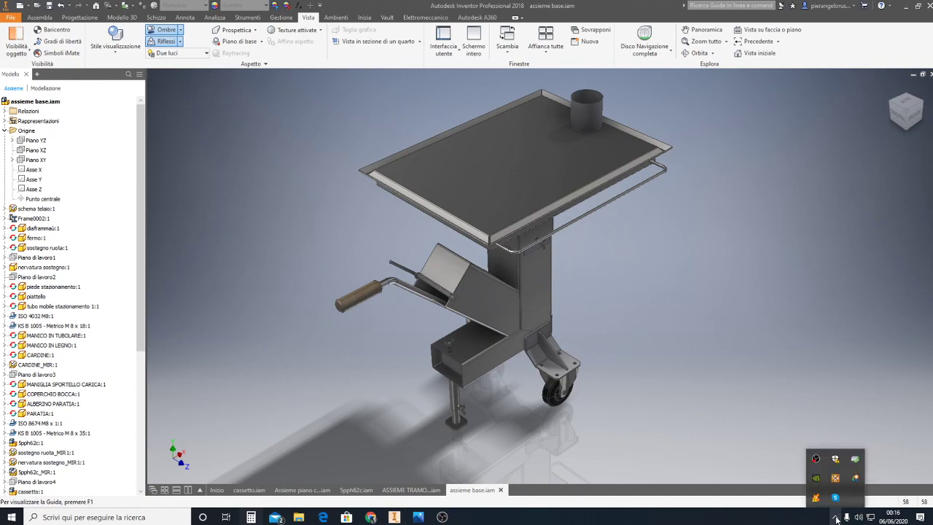